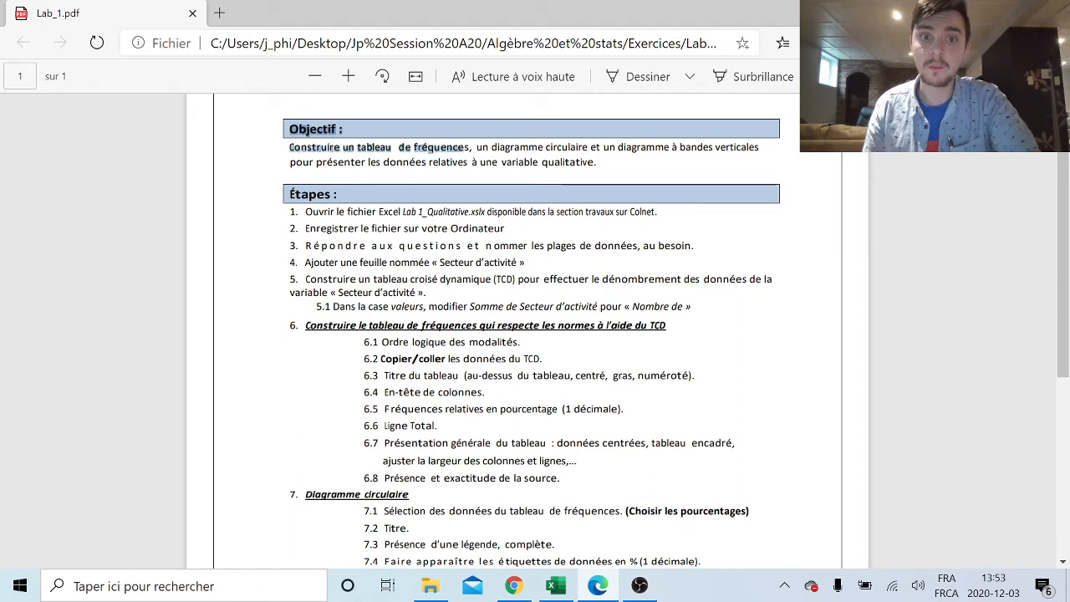
- Read the objective and steps in the lab instructions, and switch to the Lab1_Qualitative workbook in Excel
click(605, 194)
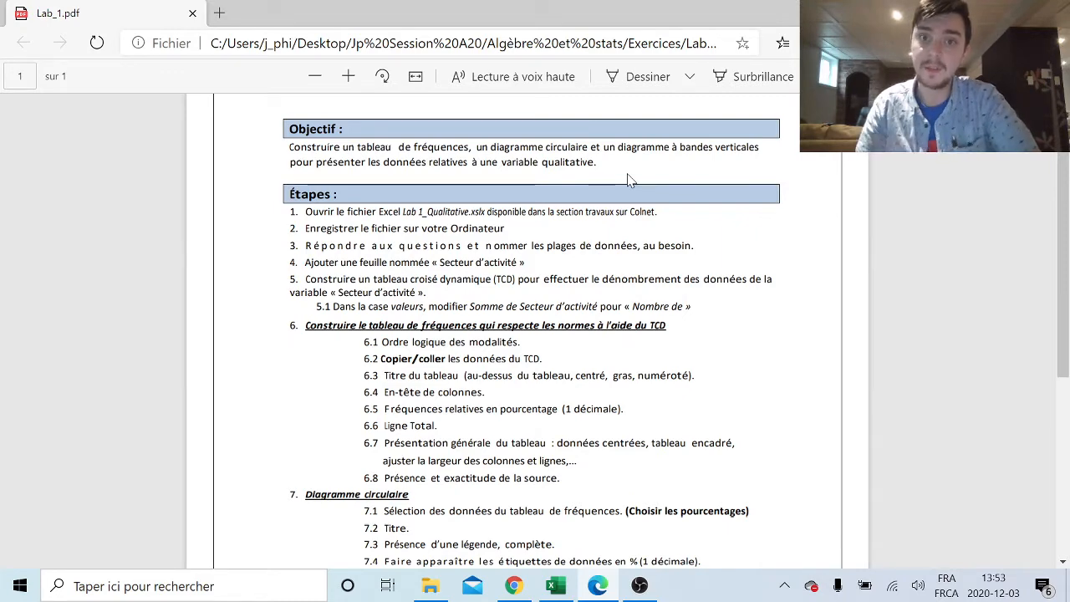
scroll(534, 334, up, 1)
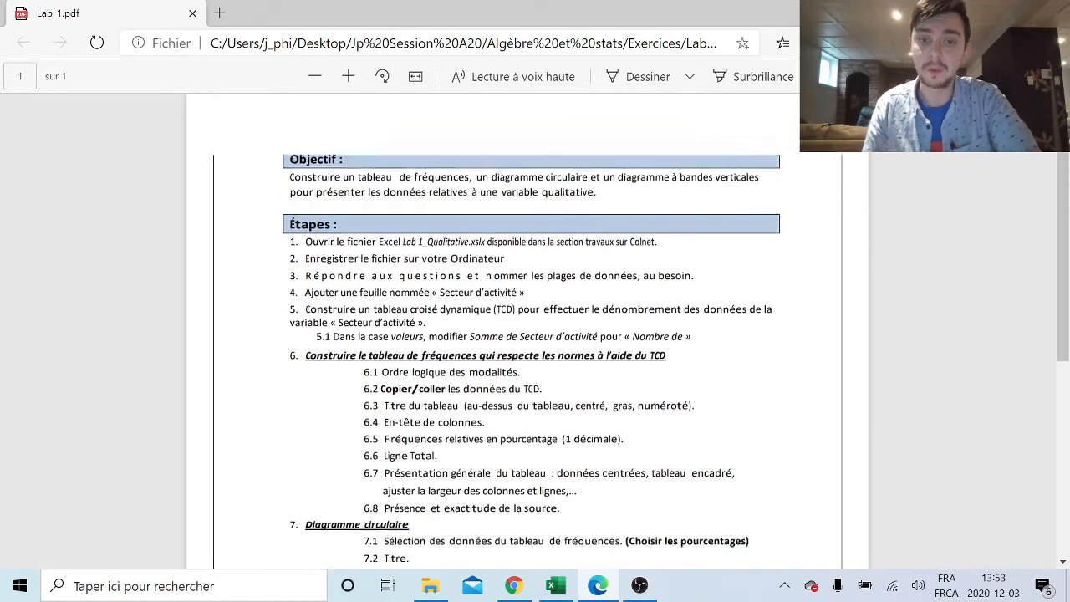
scroll(534, 334, down, 2)
click(555, 585)
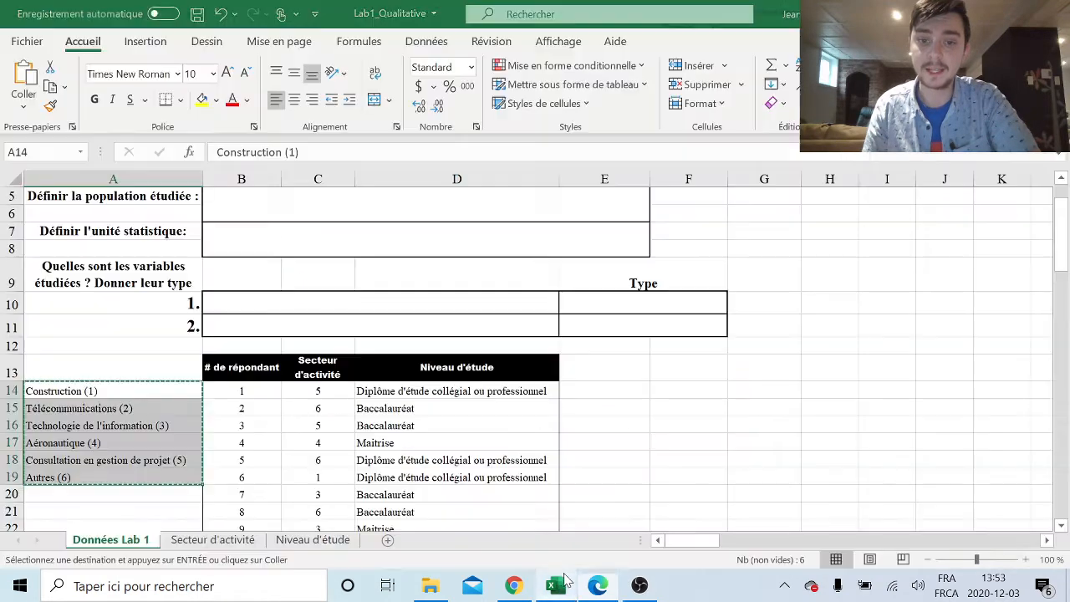
- Examine the lab questions, their empty answer cells and the survey statement on the Données Lab 1 sheet
click(113, 231)
click(270, 201)
drag(270, 201, 303, 322)
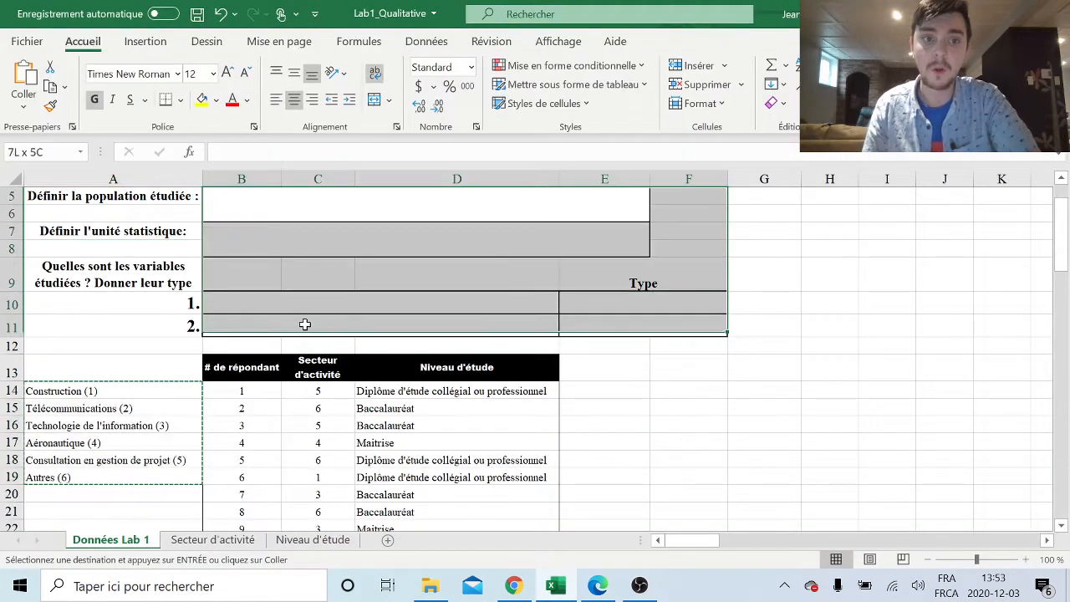
click(656, 390)
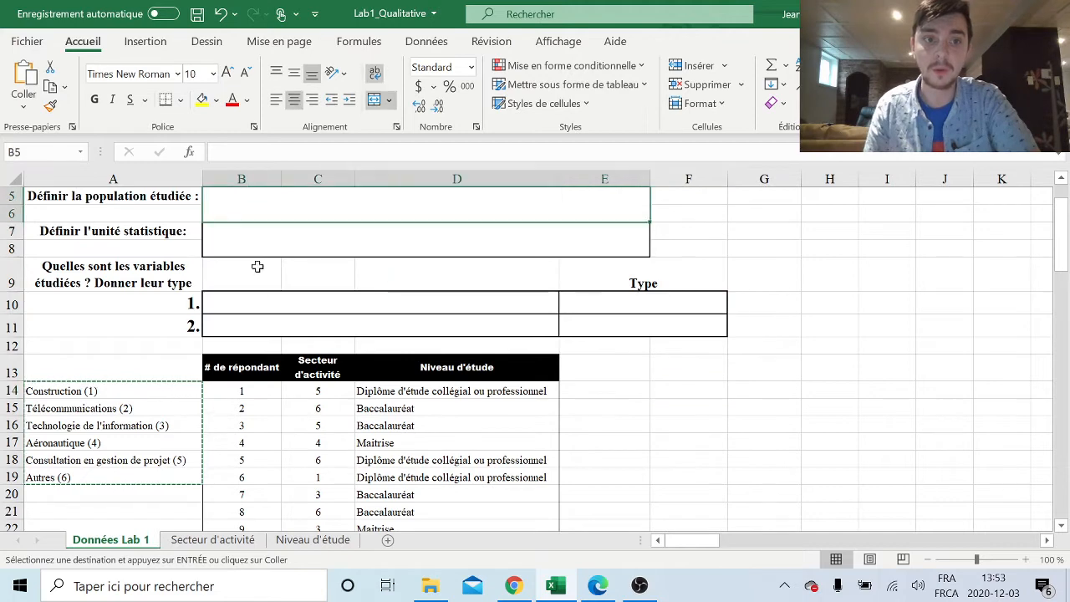
scroll(320, 335, up, 2)
click(151, 215)
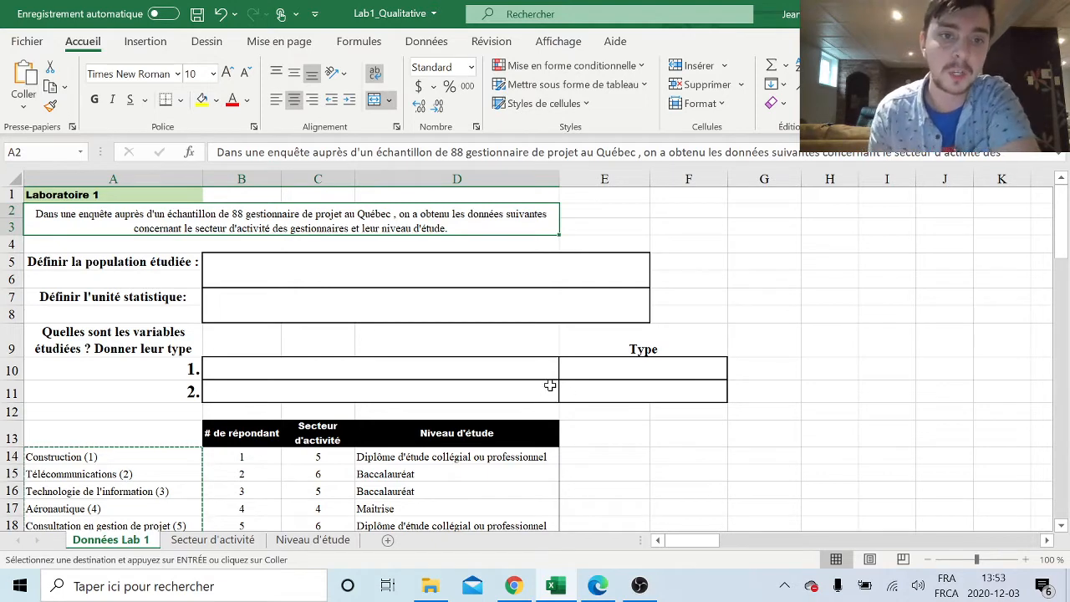
- Enter "Tous les gestionnaires de projet au Québec" as the studied population and correct "gestionnaire" to "gestionnaires" after "88" in the survey statement
double_click(419, 275)
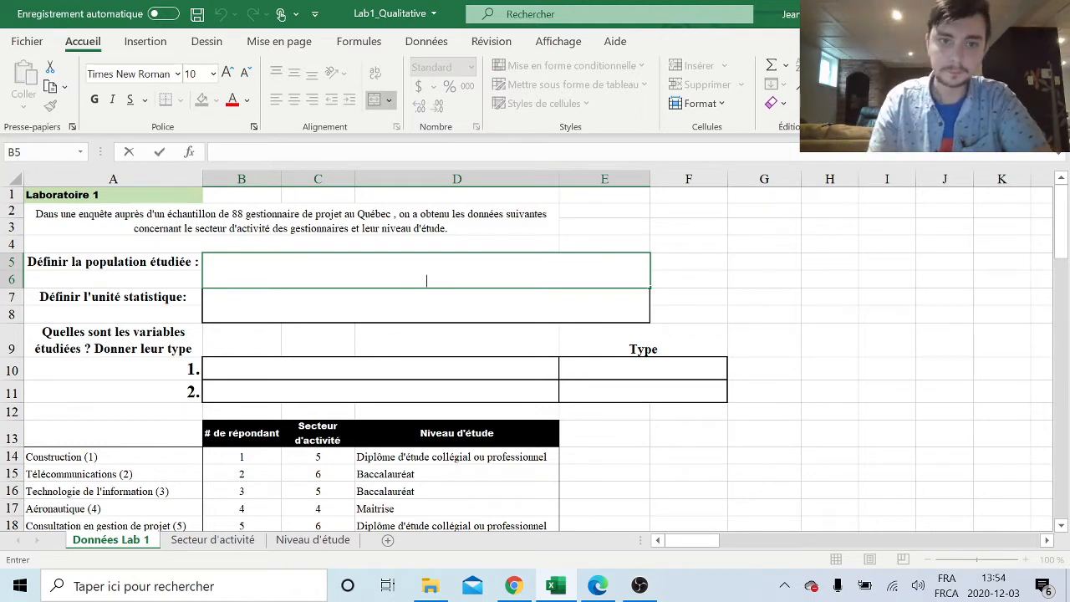
text(Tous le)
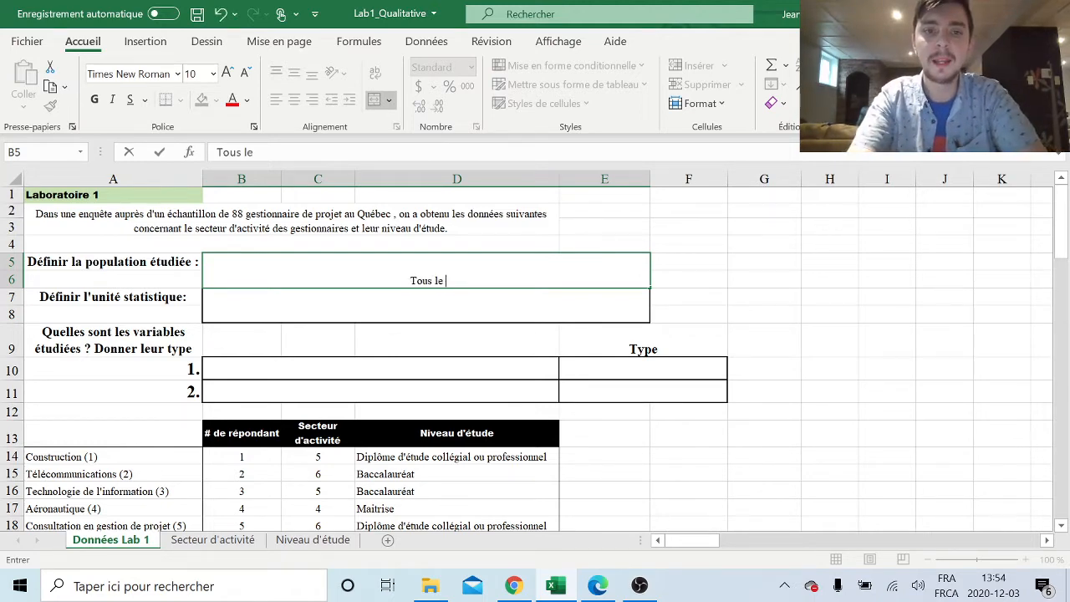
text(s gestionnaire)
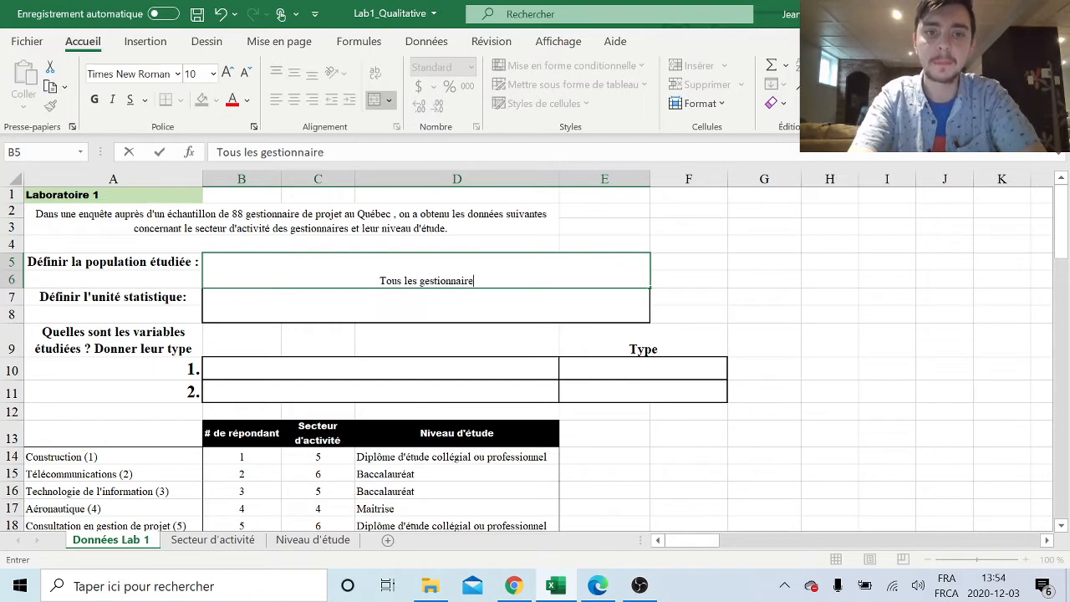
text(s de p)
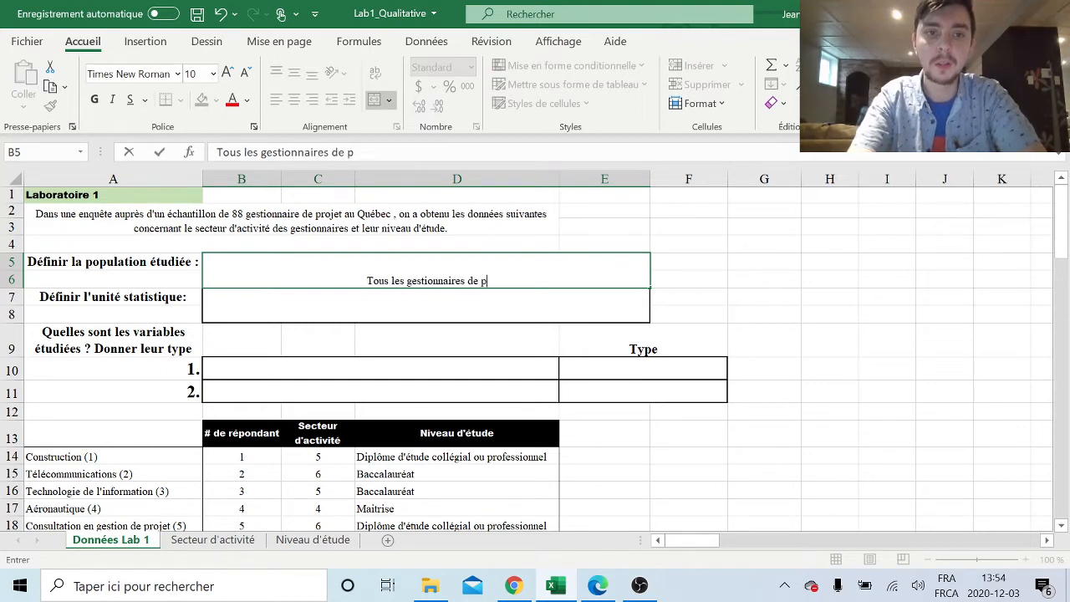
text(rojet au Québec)
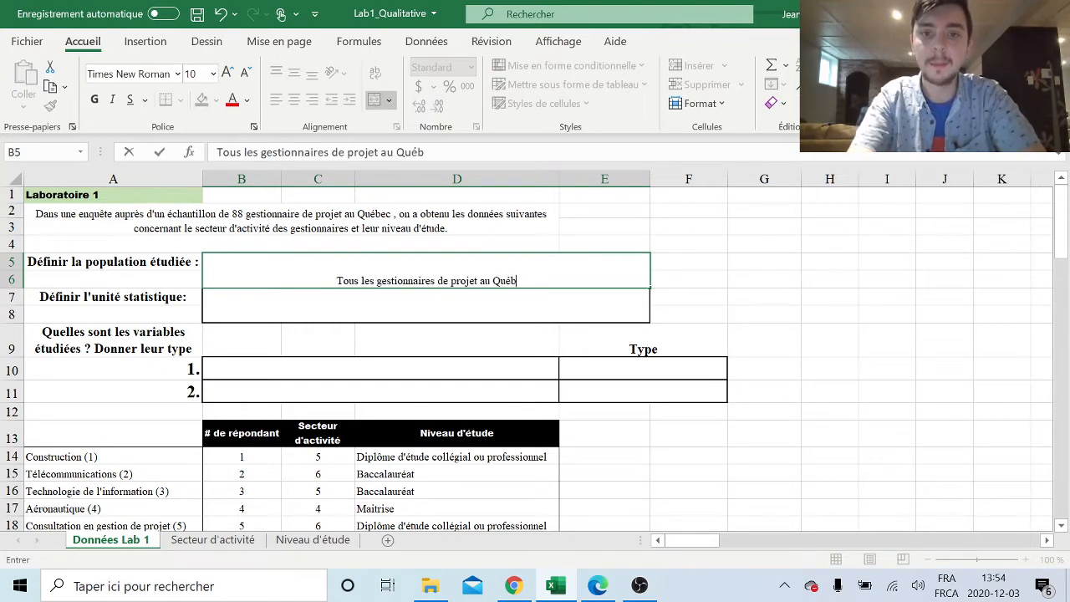
double_click(298, 213)
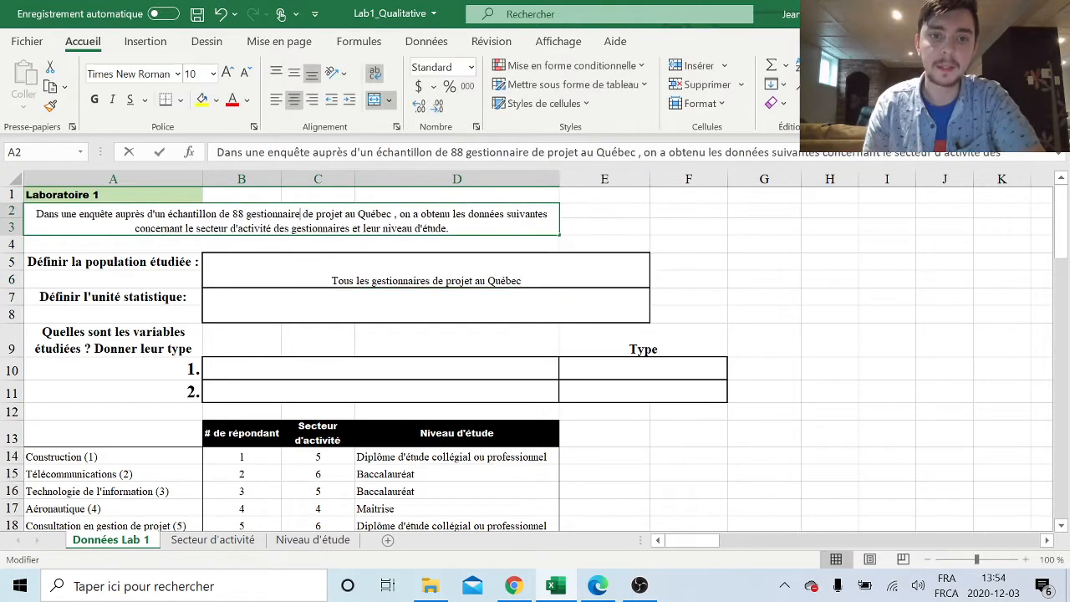
click(307, 302)
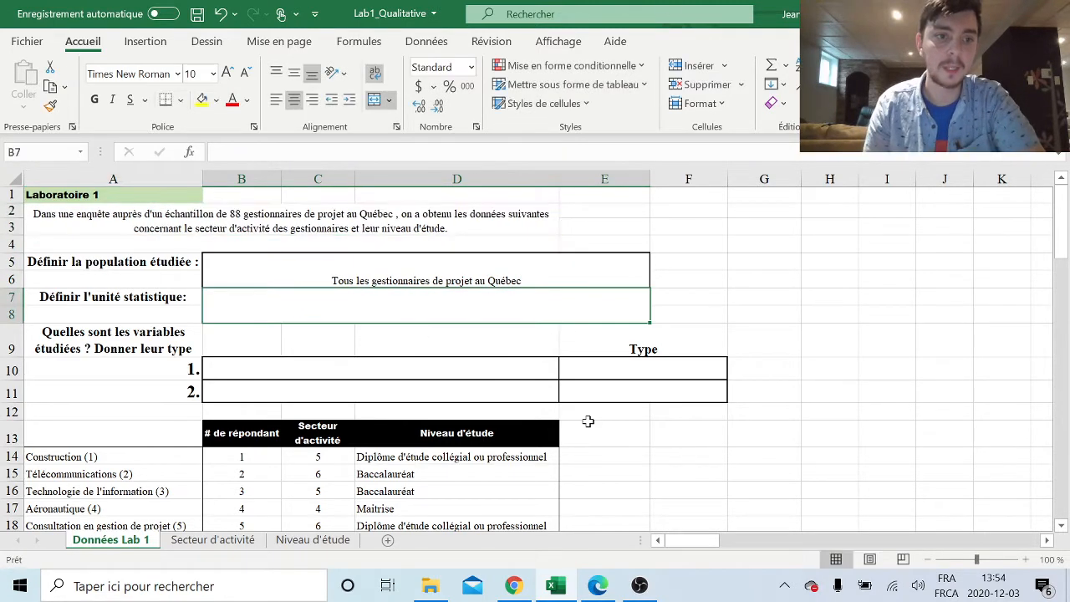
- Enter "Un gestionnaire projet au Québec" as the statistical unit in the answer cell B7
double_click(391, 302)
text(Un)
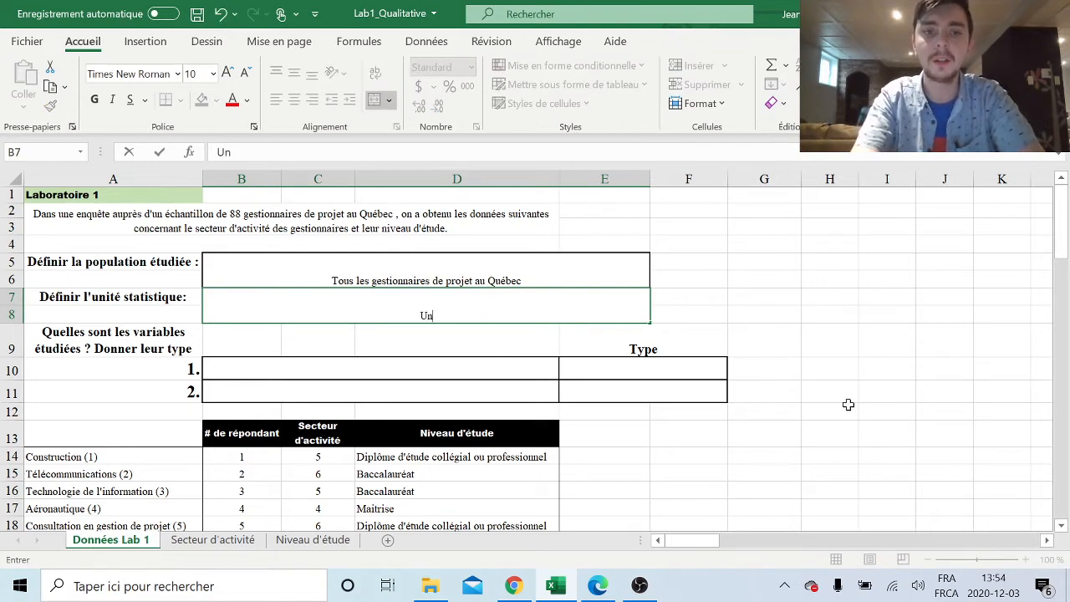
text( gestionnaires )
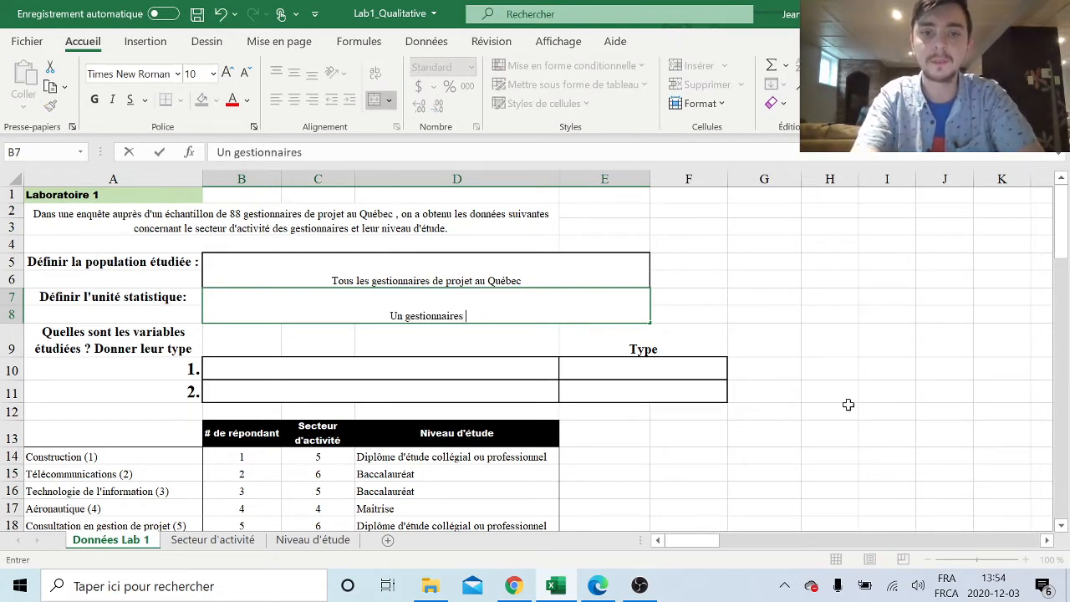
text(de pr)
key(BackSpace)
key(BackSpace)
key(BackSpace)
key(BackSpace)
key(BackSpace)
key(BackSpace)
key(BackSpace)
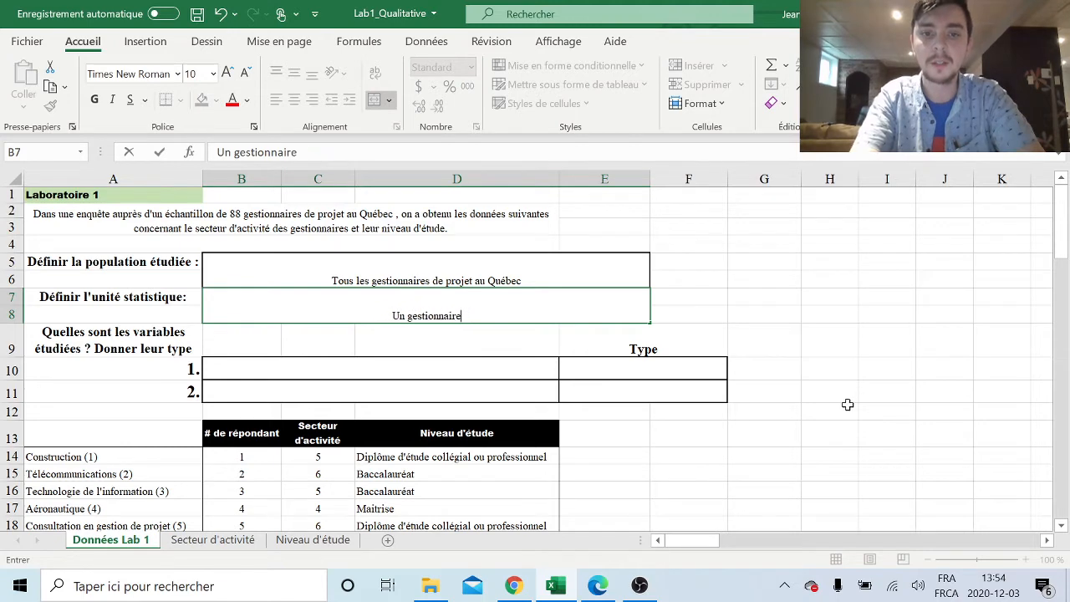
text(projet au Qué)
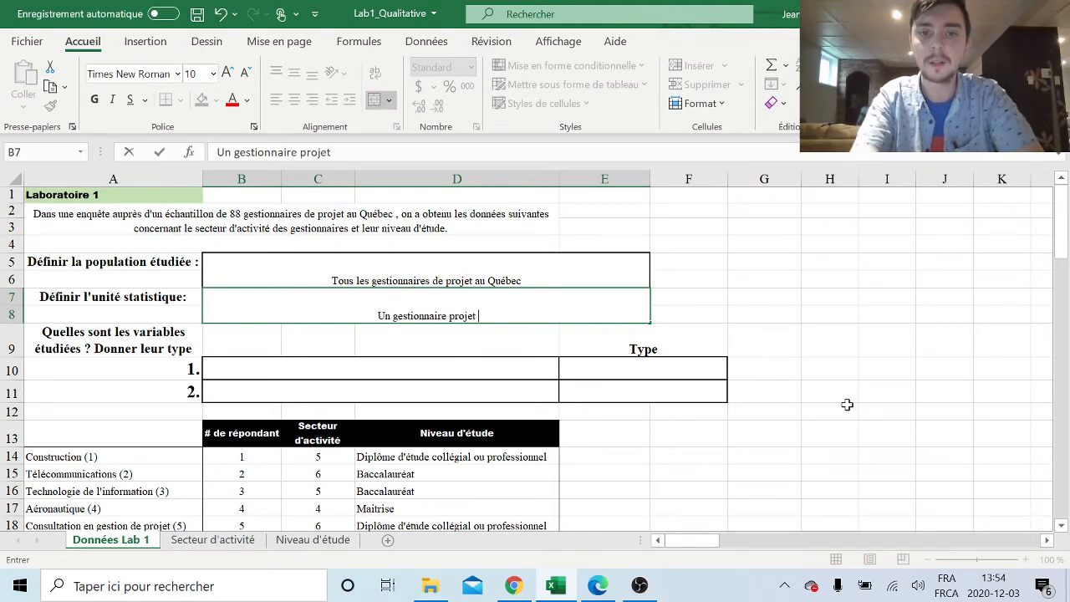
key(BackSpace)
key(BackSpace)
text(uébec)
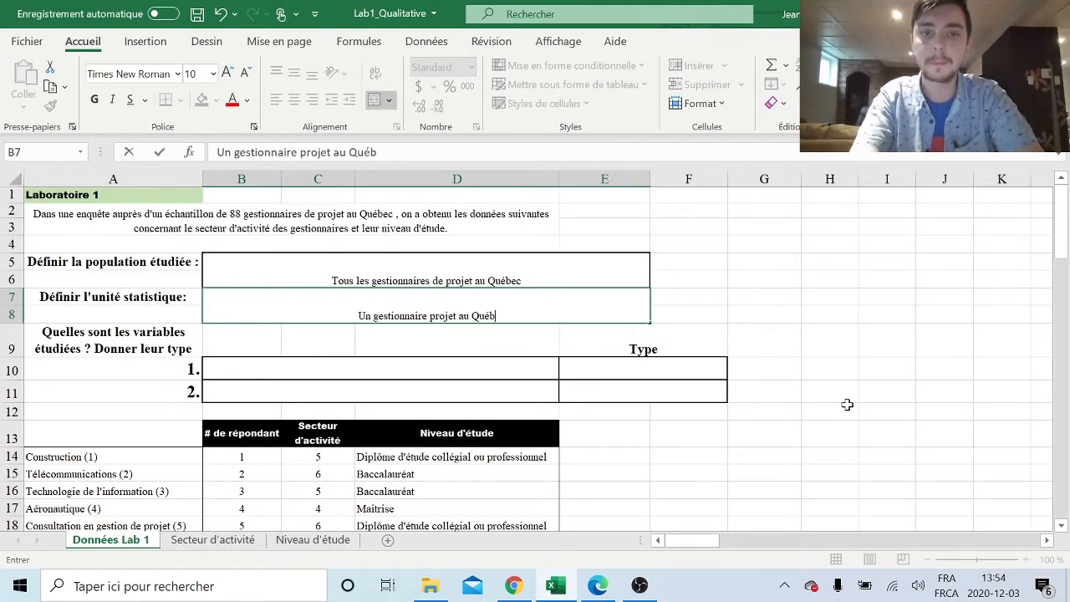
click(320, 340)
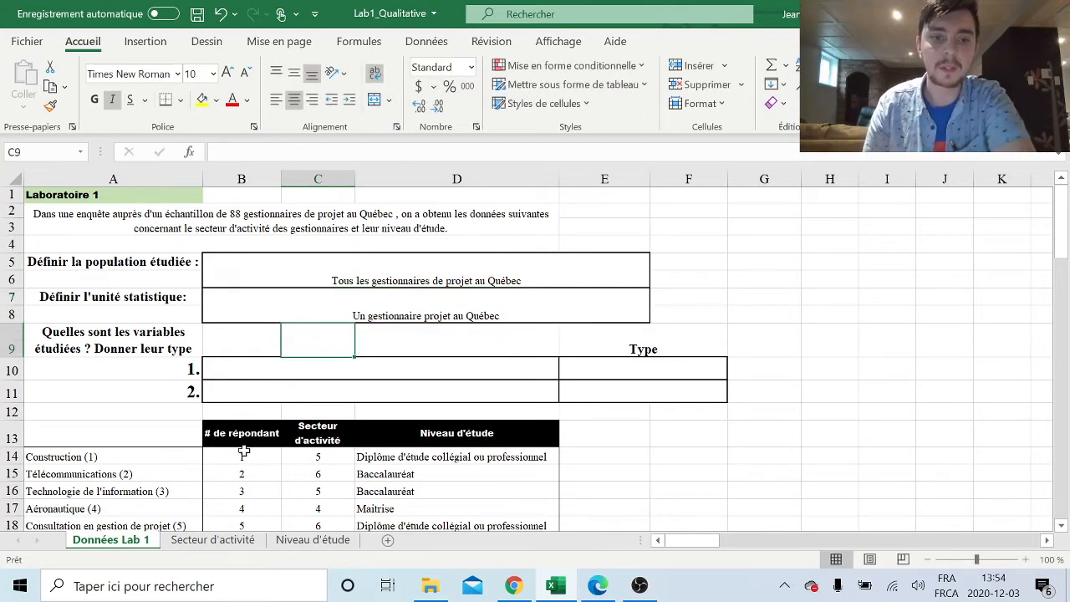
- Check the data table's columns and enter "Secteur d'activité" as the first studied variable in B10
drag(243, 451, 249, 523)
drag(326, 432, 336, 513)
drag(510, 437, 506, 496)
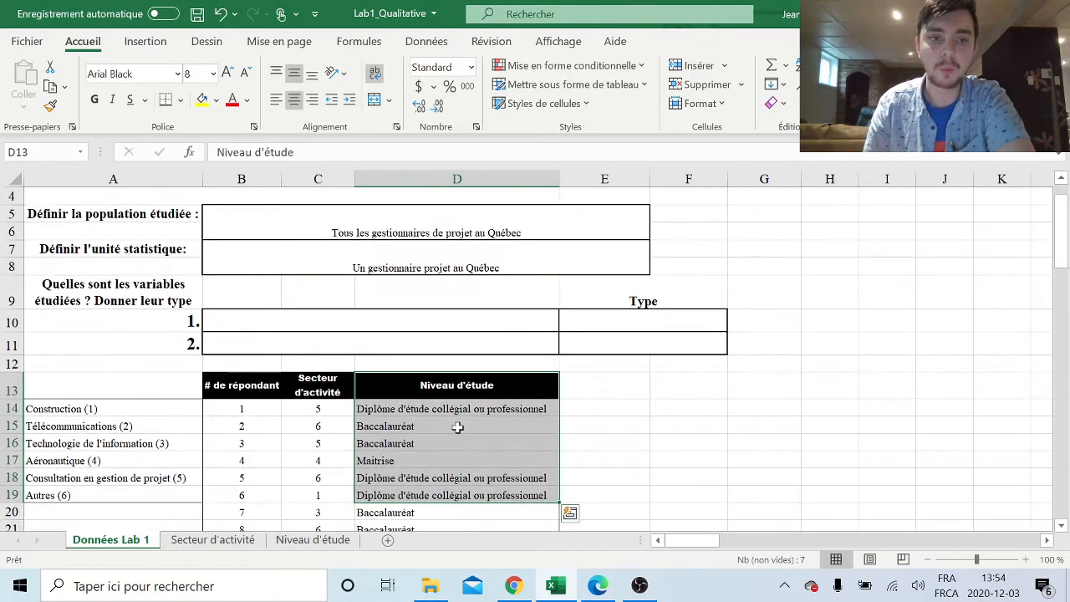
double_click(327, 322)
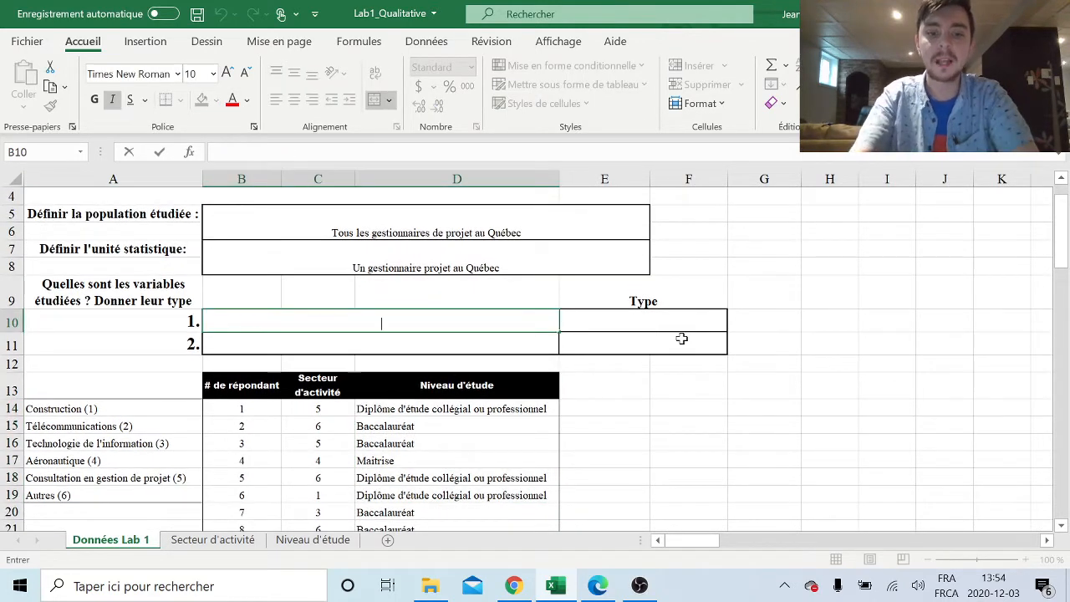
text(Secte)
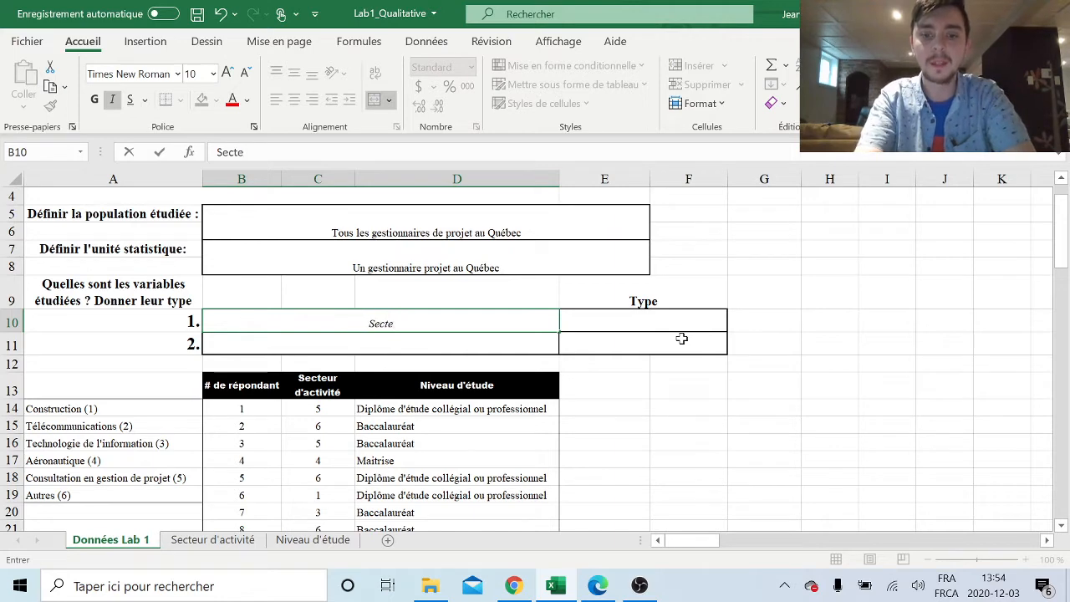
text(ur d'act)
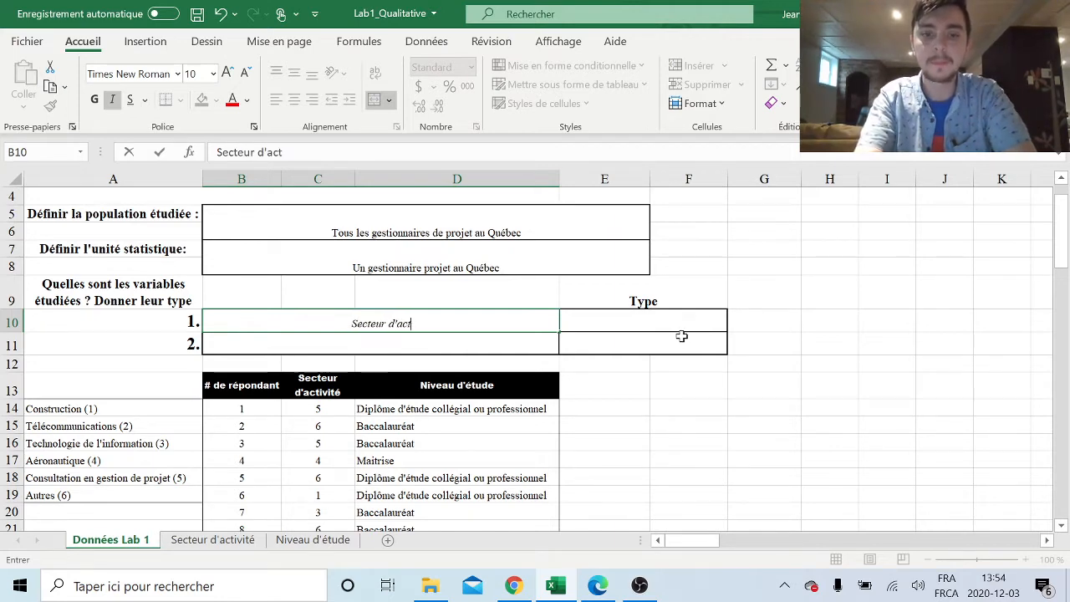
text(ivité)
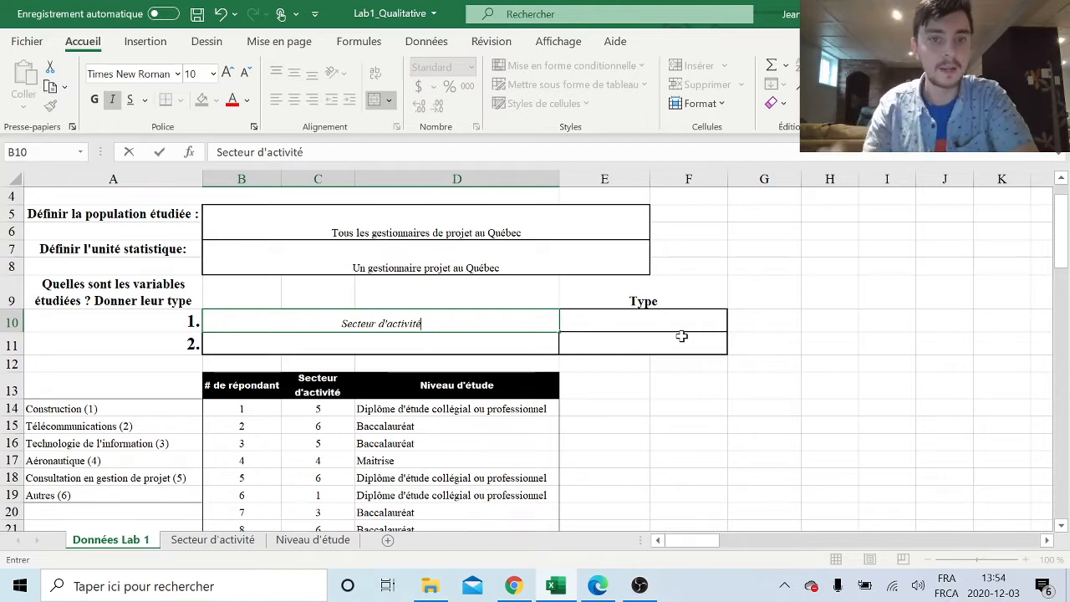
- Set the type of the first variable, Secteur d'activité, to "Qualitative nominale" in E10
double_click(616, 320)
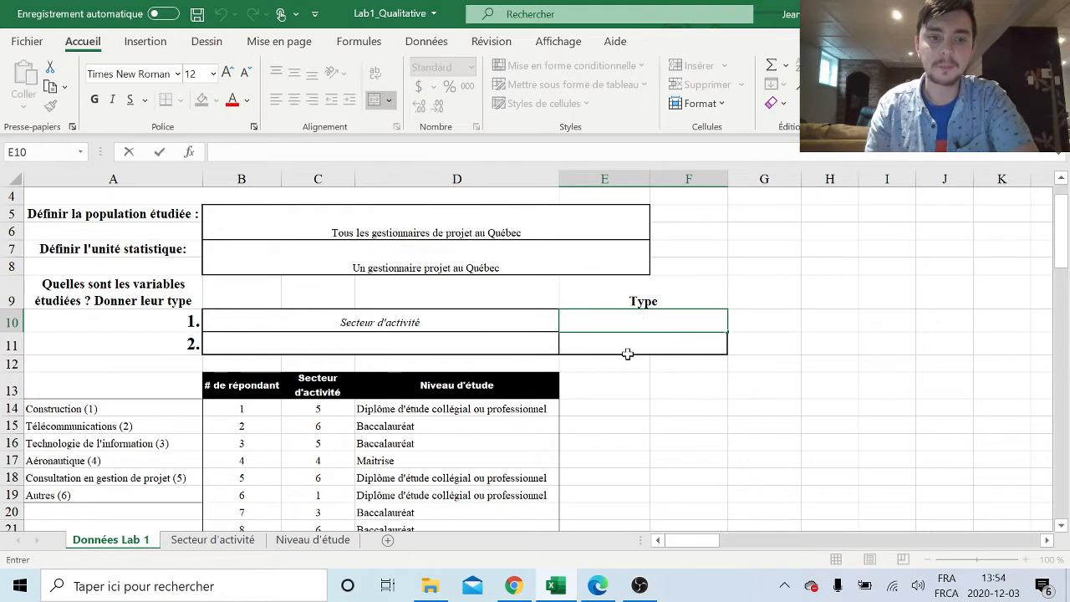
scroll(627, 354, down, 1)
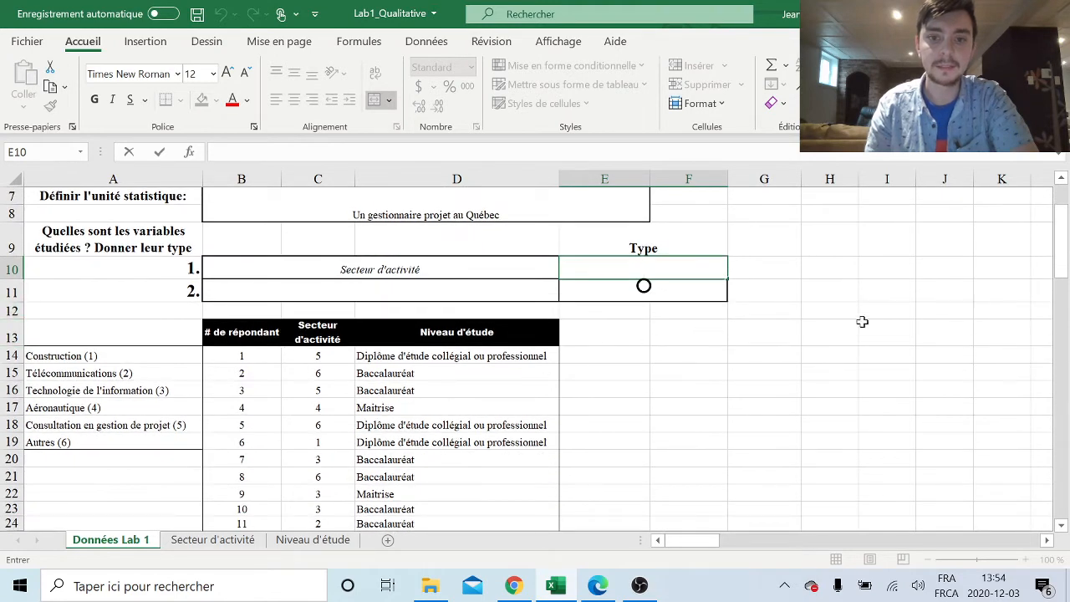
text(Qualit)
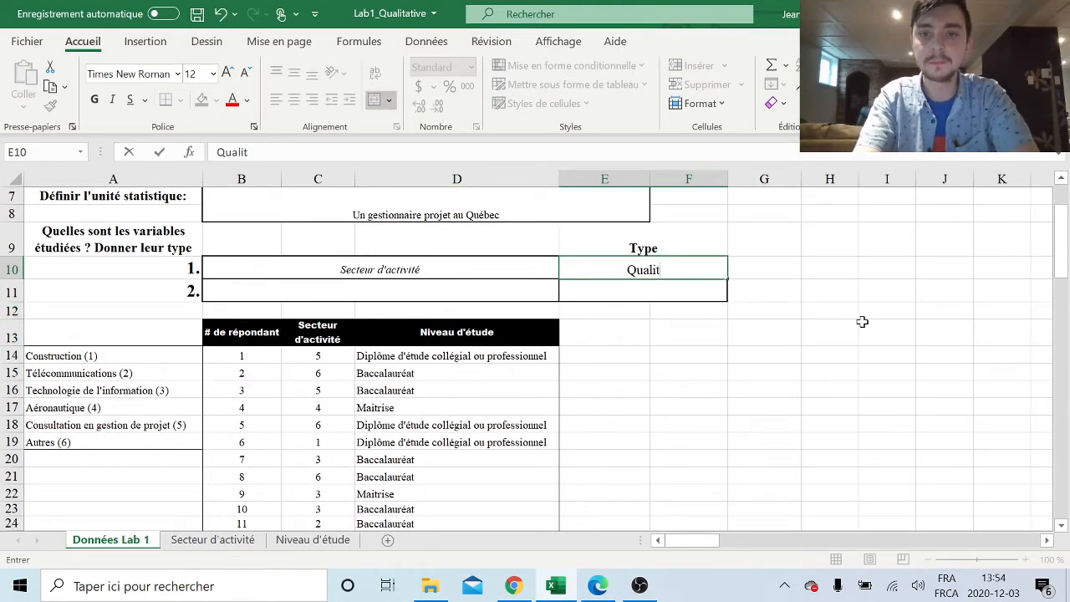
text(ative)
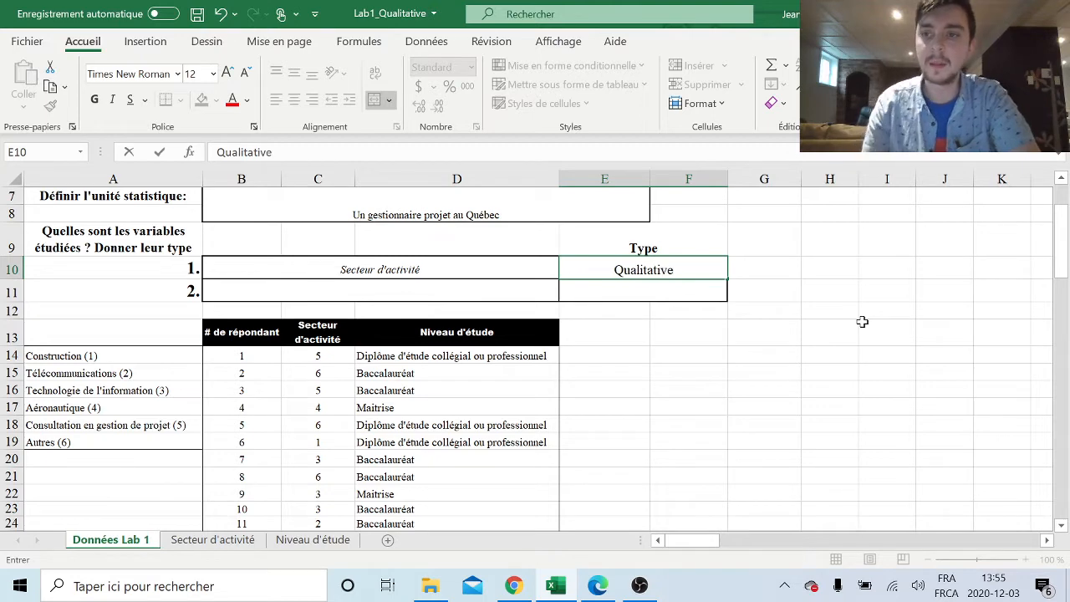
drag(1066, 241, 1066, 226)
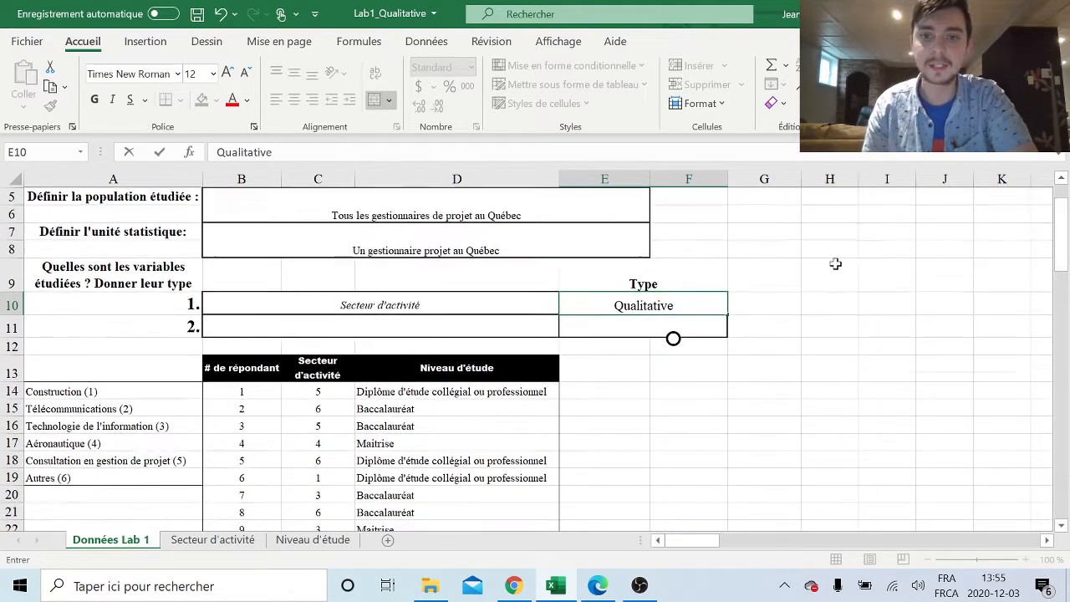
click(673, 306)
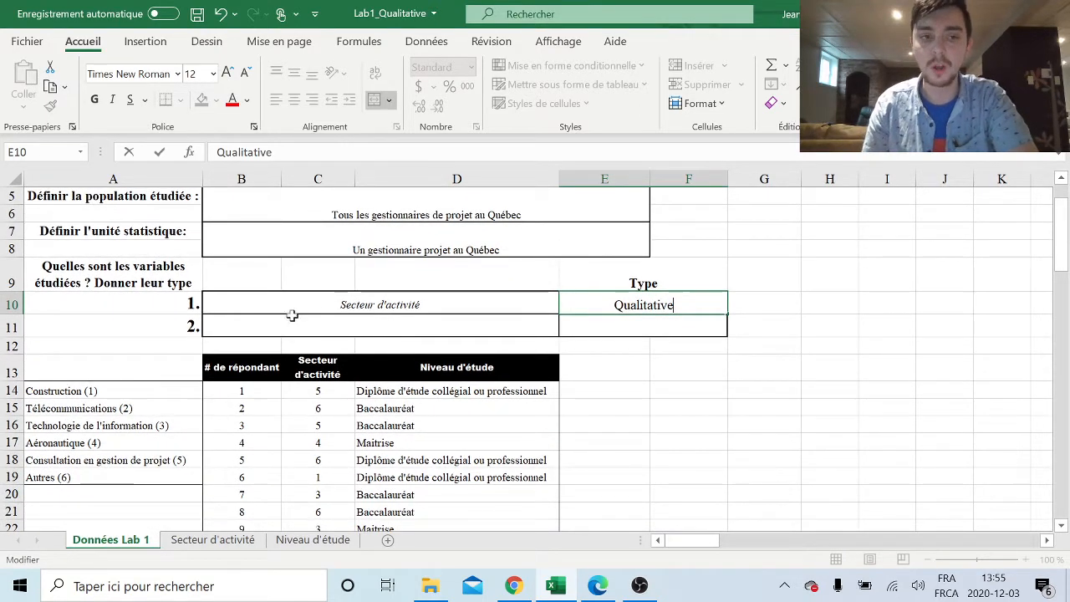
drag(88, 390, 103, 475)
double_click(687, 304)
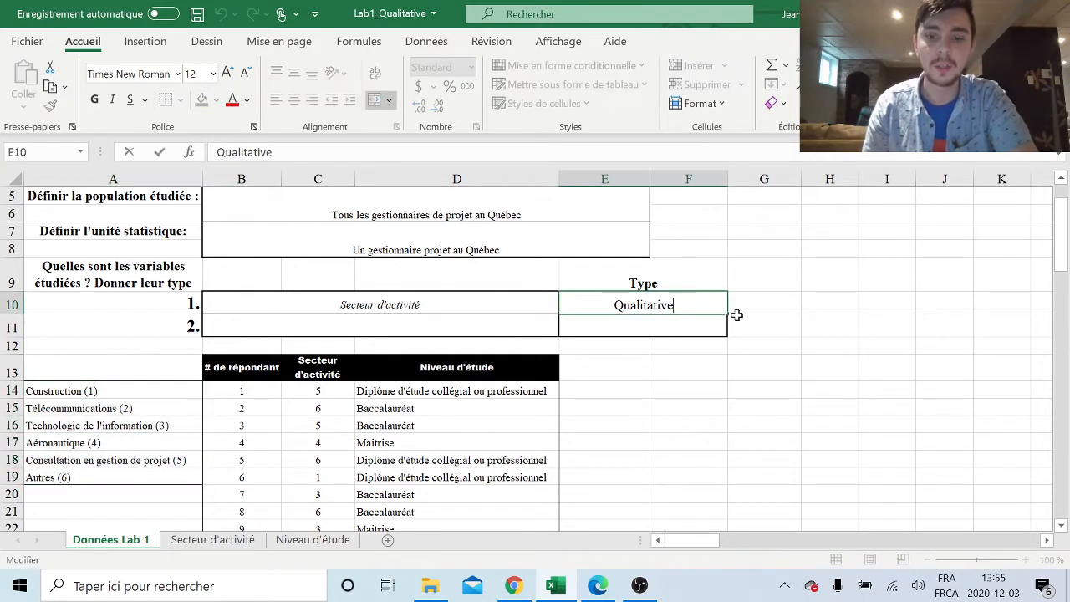
text(nominale)
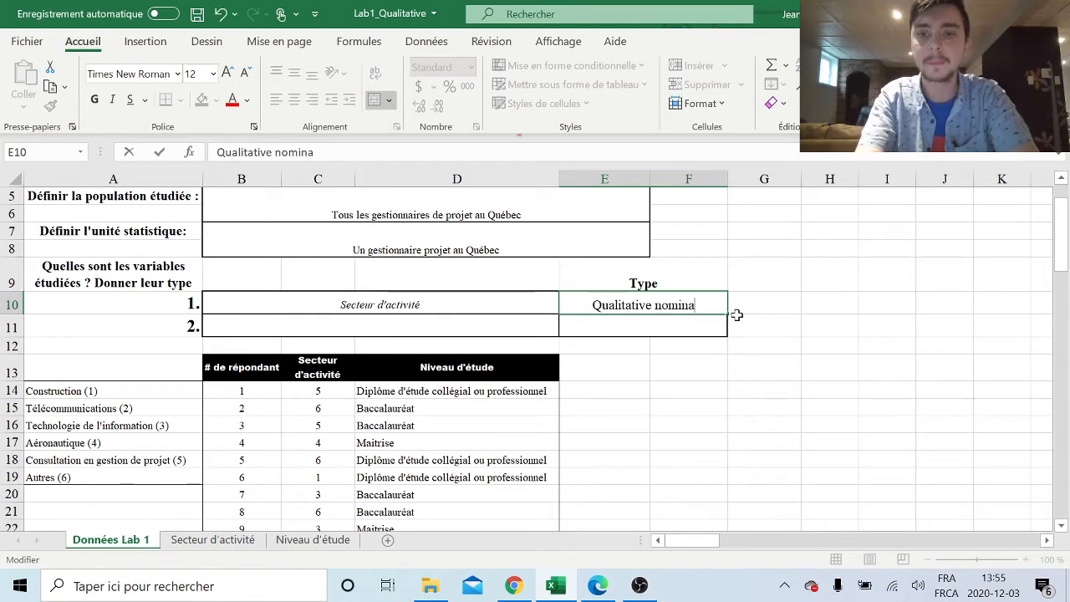
- Enter "Niveau d'étude" as the second studied variable in B11
click(452, 327)
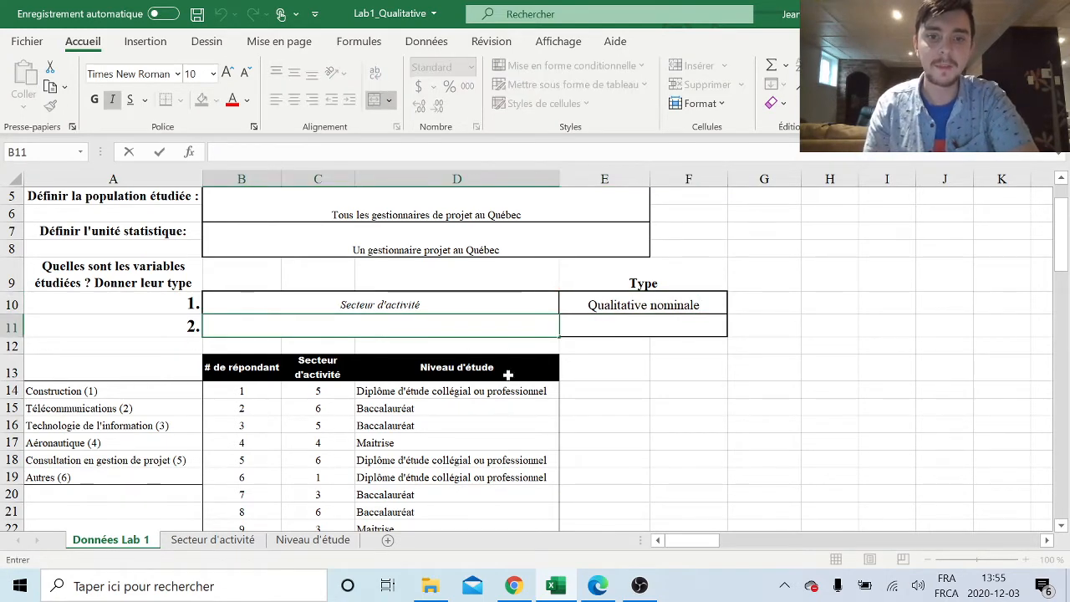
drag(507, 375, 513, 424)
click(371, 325)
text(N)
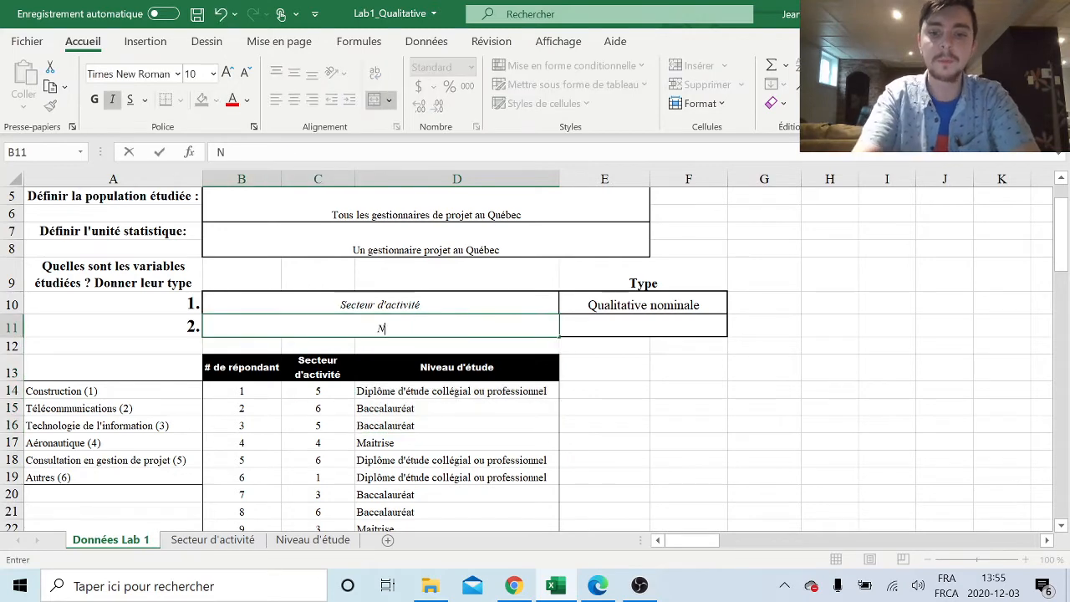
text(iveau d'étude)
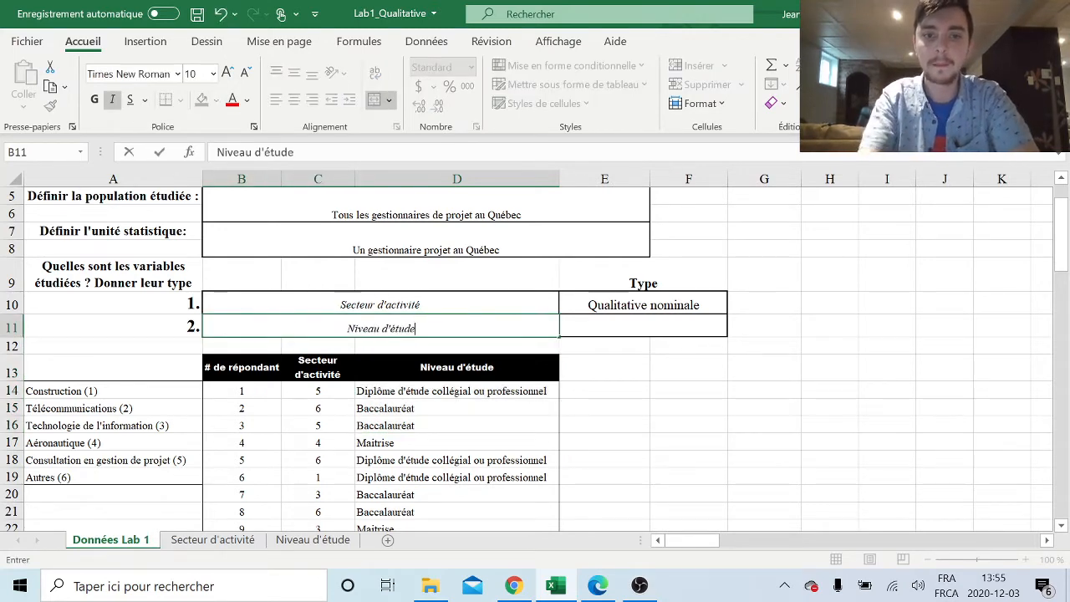
- Set the type of the second variable, Niveau d'étude, to "Qualitative ordinale" in E11
click(588, 370)
double_click(650, 327)
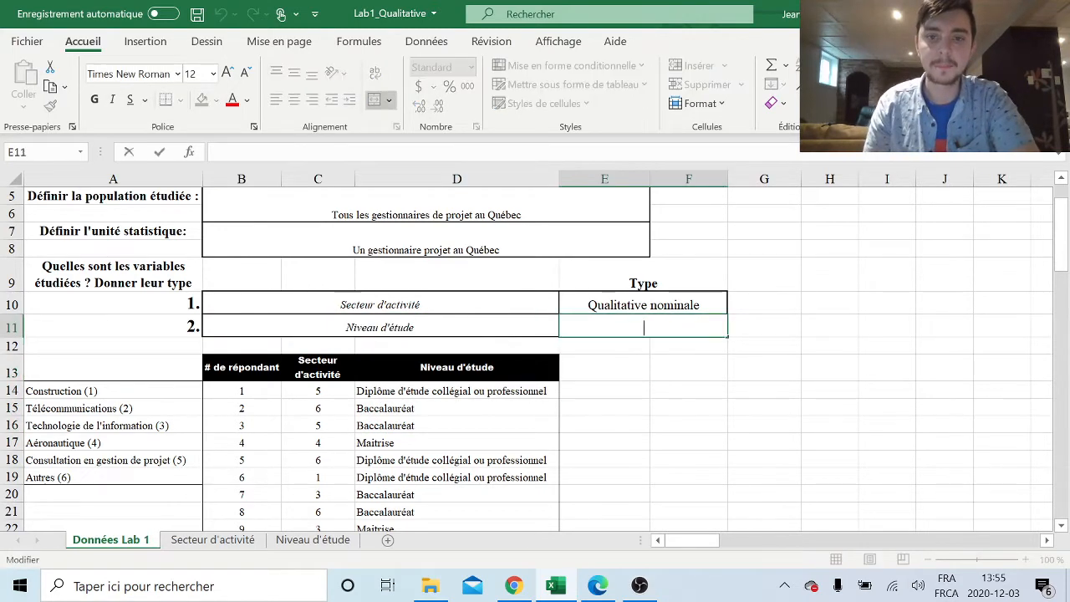
text(Qualitati)
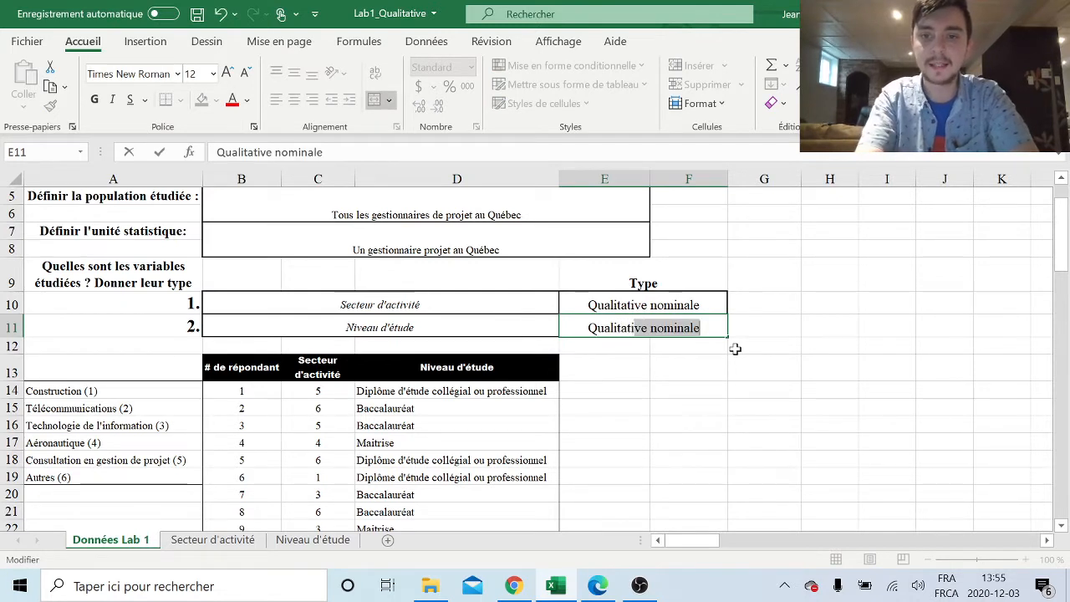
text(ve)
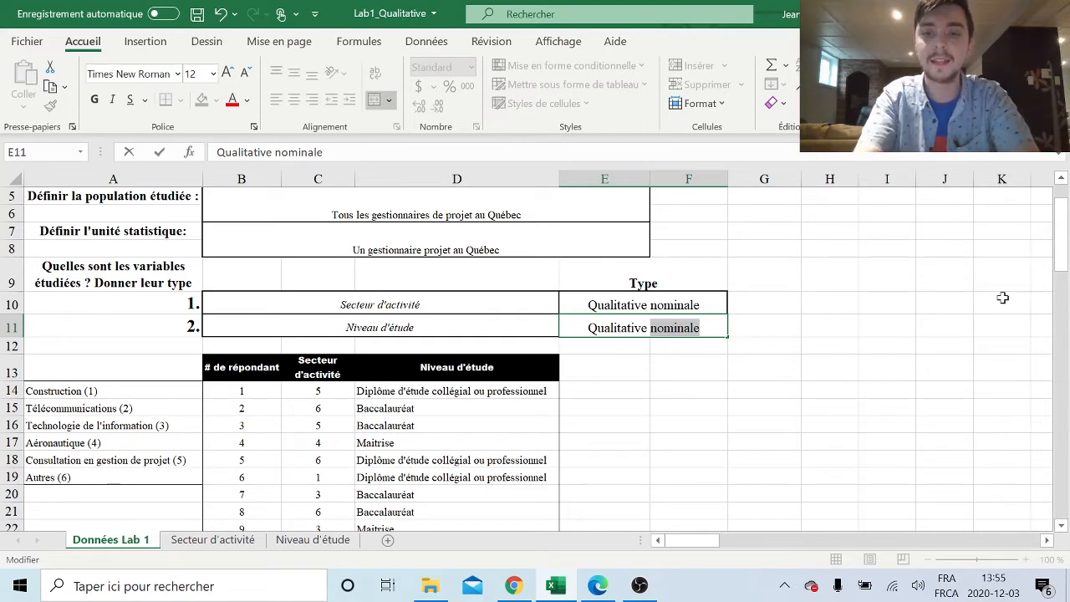
text(ordinale)
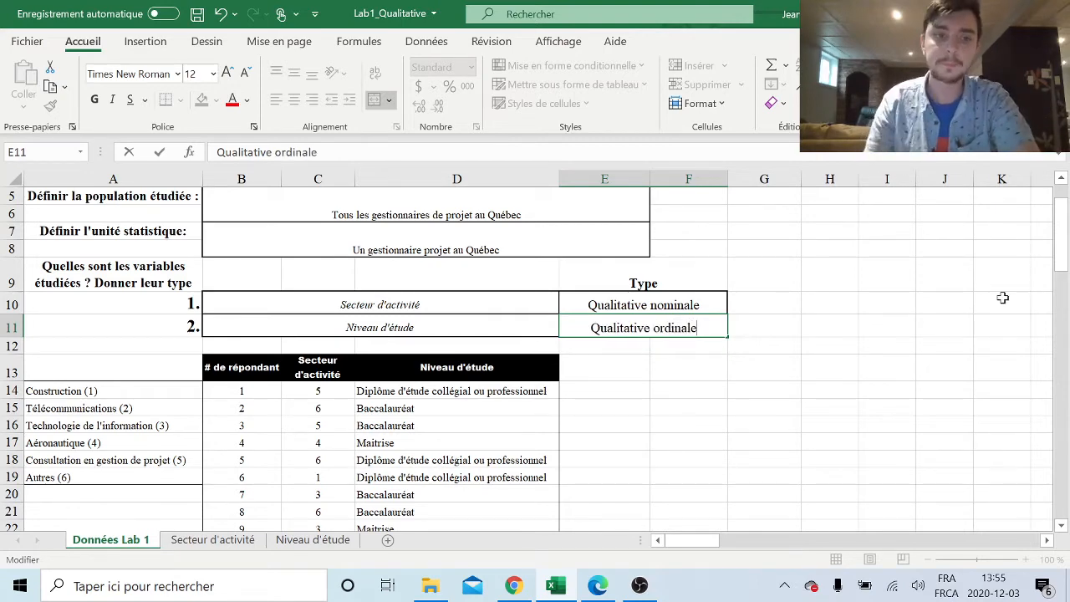
click(921, 350)
- Switch to the Lab_1.pdf instructions in the browser and read the steps on building the pivot table and frequency table
scroll(922, 351, up, 2)
scroll(923, 358, down, 1)
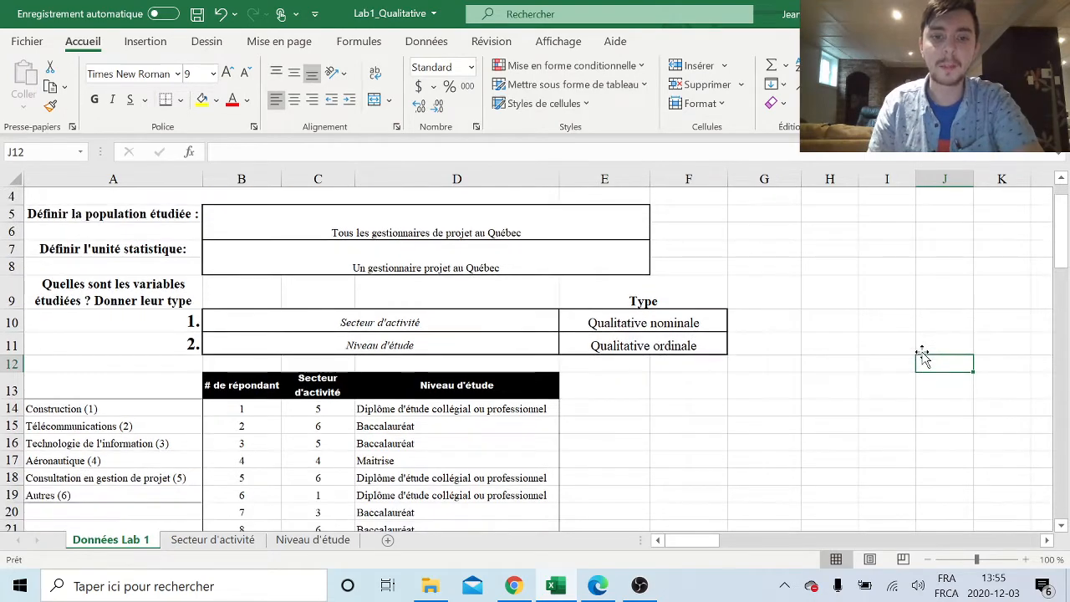
scroll(805, 377, down, 1)
click(597, 585)
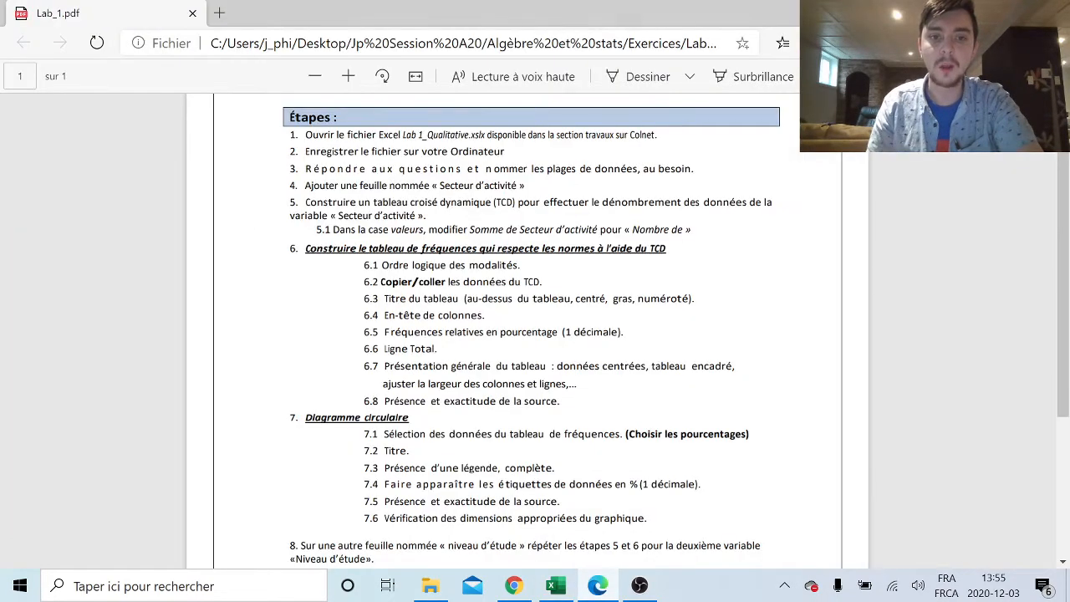
drag(304, 249, 665, 249)
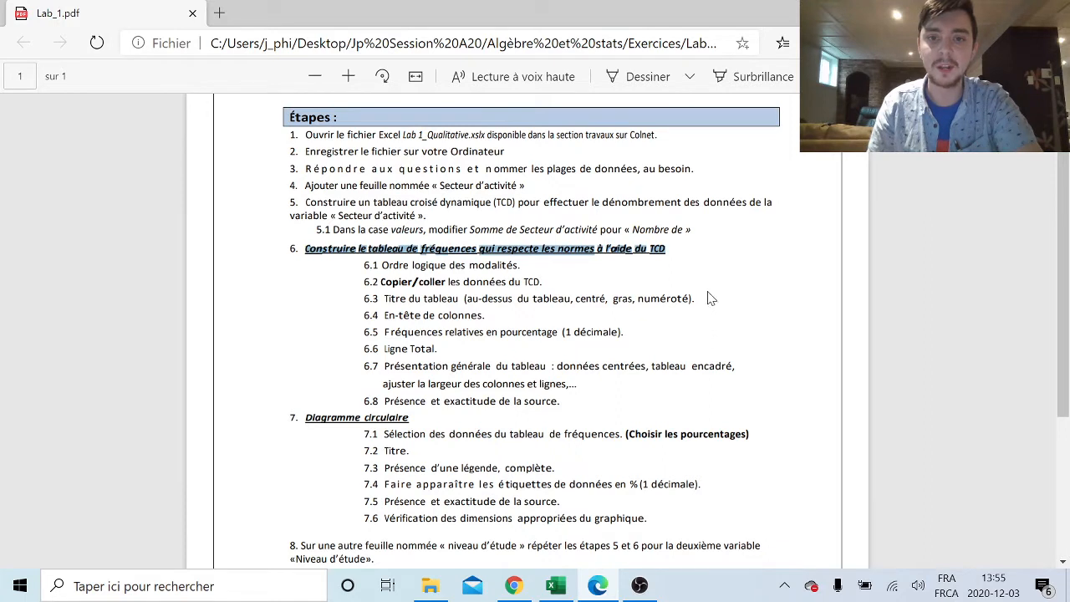
click(708, 298)
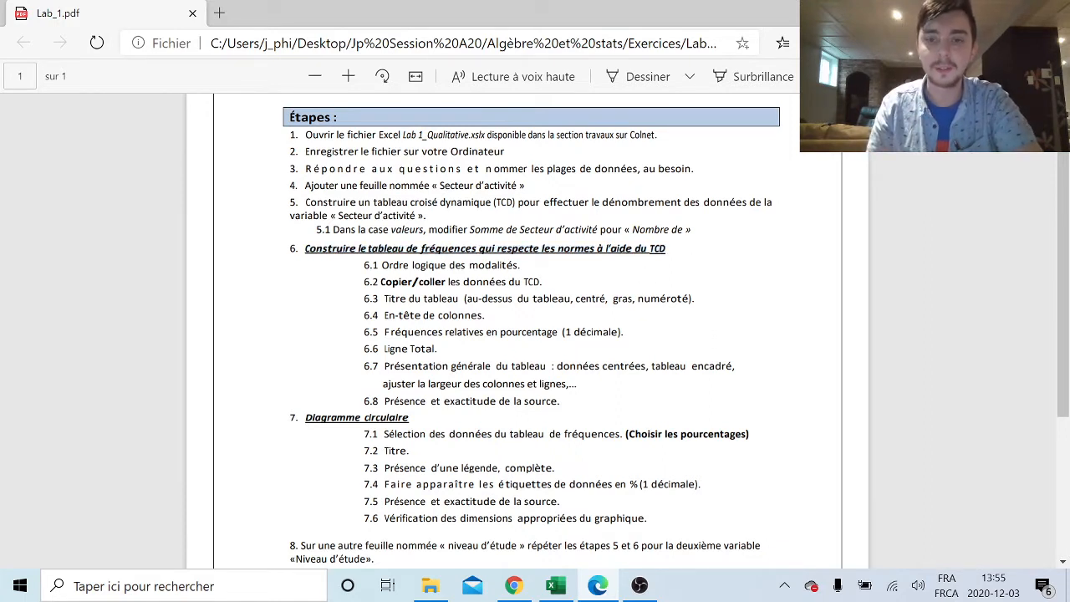
click(702, 272)
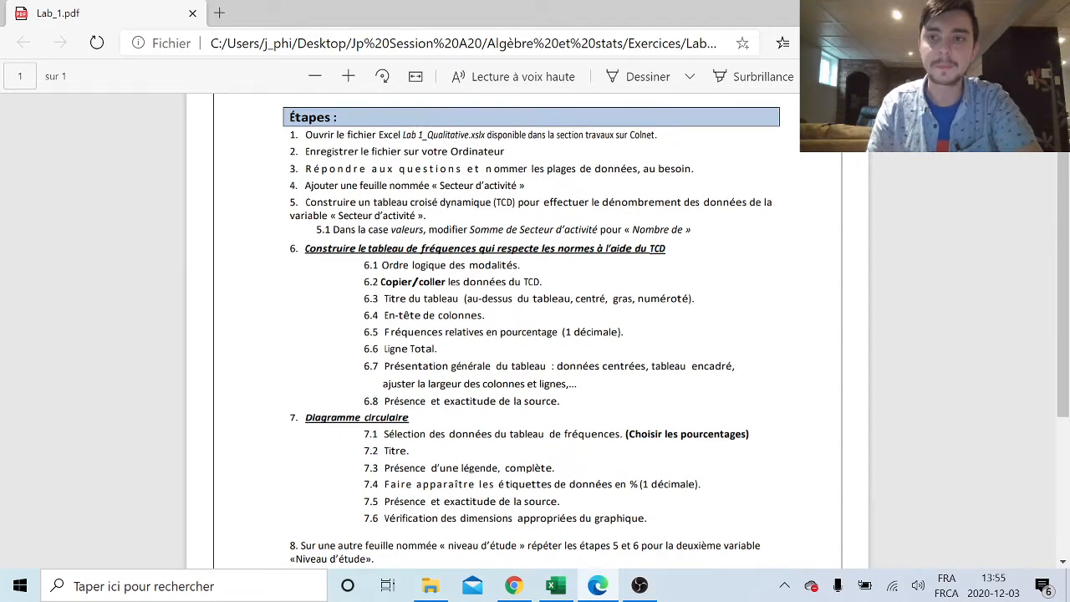
- Return to the Excel workbook and widen column C on the Secteur d'activité sheet to fit the Niveau d'étude entries
key(alt+Tab)
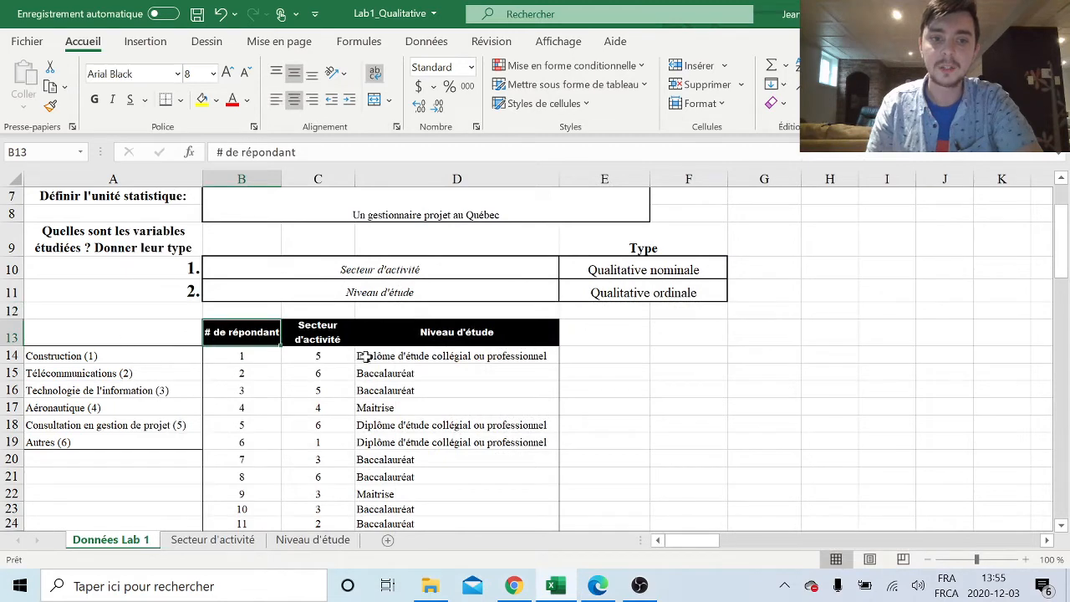
click(212, 539)
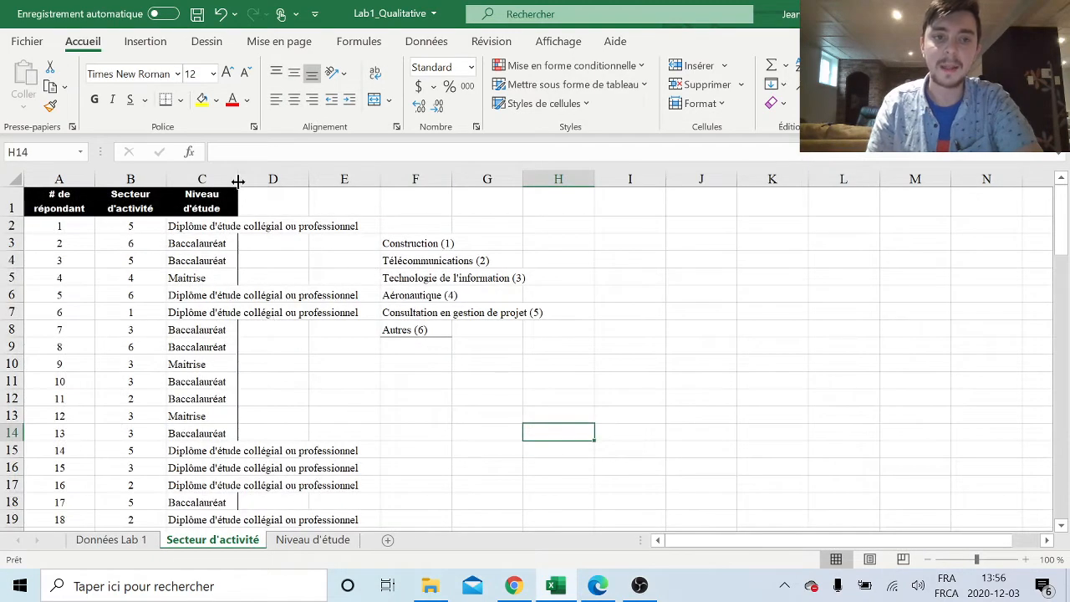
drag(238, 179, 415, 179)
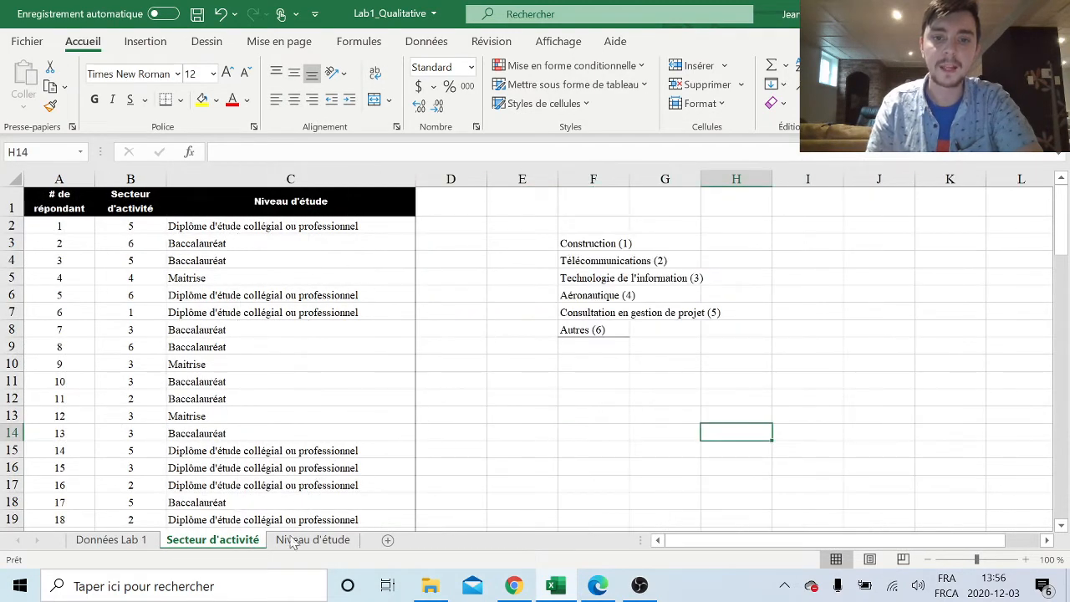
- Move the sector code list from F3:F8 so that it starts in D1, and widen column D to fit it
drag(597, 242, 602, 329)
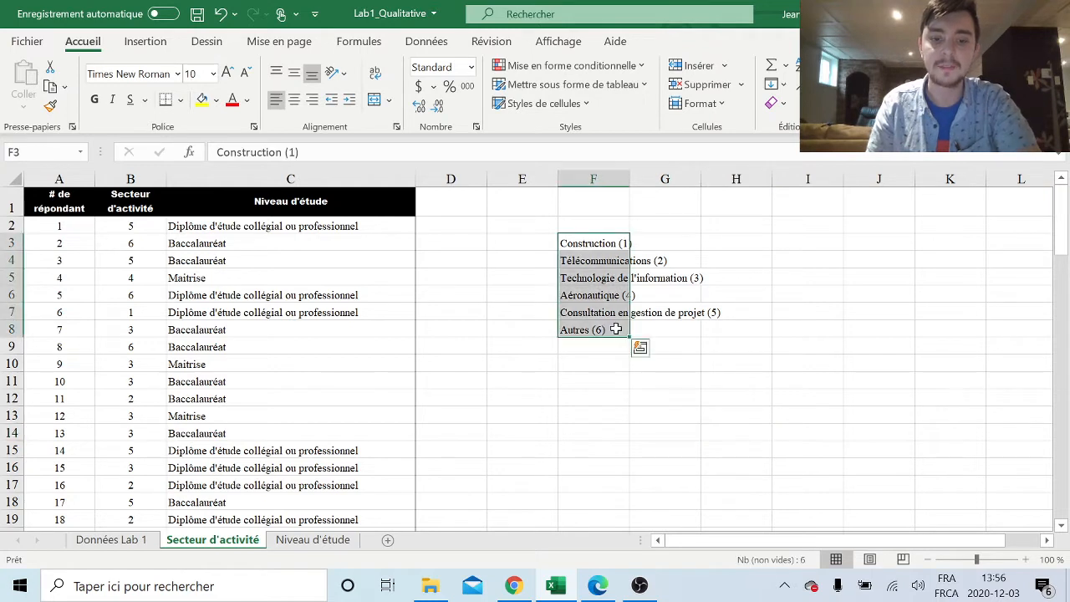
key(ctrl+c)
click(453, 197)
key(ctrl+v)
click(652, 334)
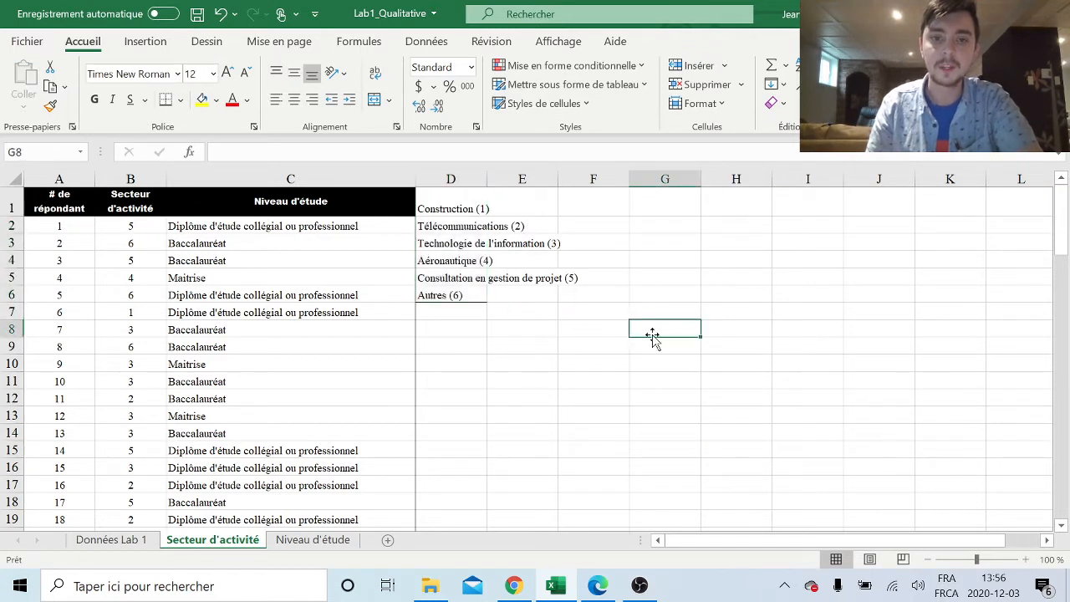
drag(486, 179, 617, 184)
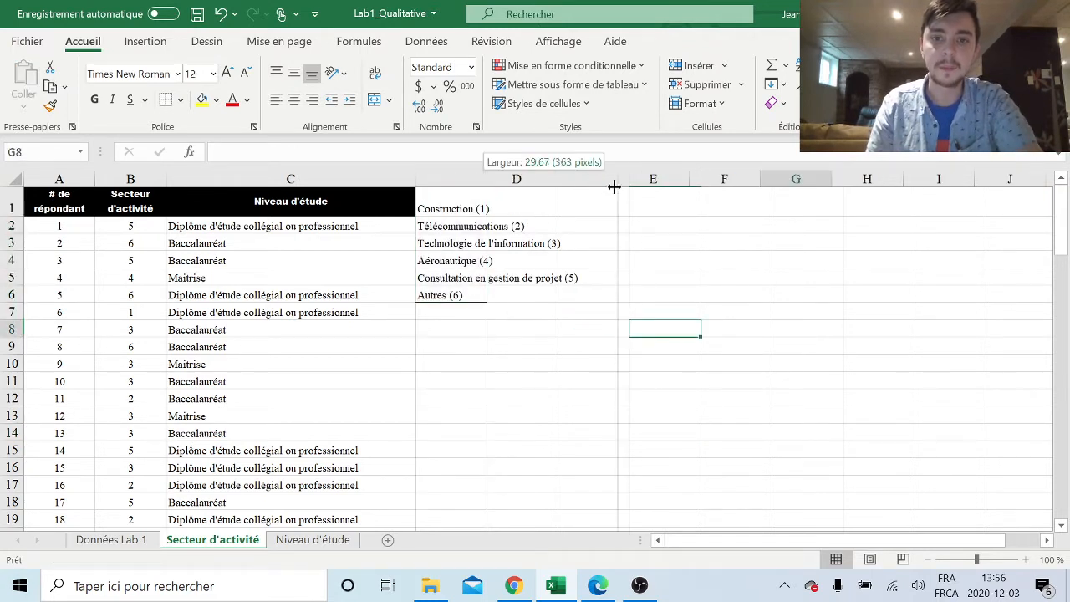
click(695, 325)
- Insert a pivot table from the data range A1:C89, placed in cell D10 of the existing Secteur d'activité sheet
drag(49, 204, 385, 493)
drag(401, 570, 391, 493)
click(144, 41)
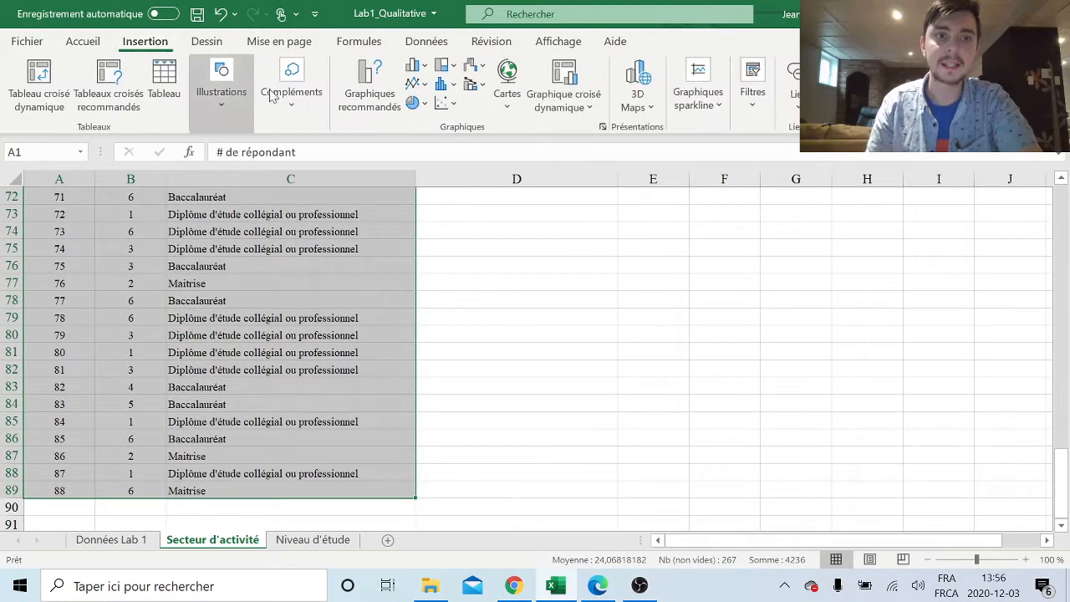
click(30, 102)
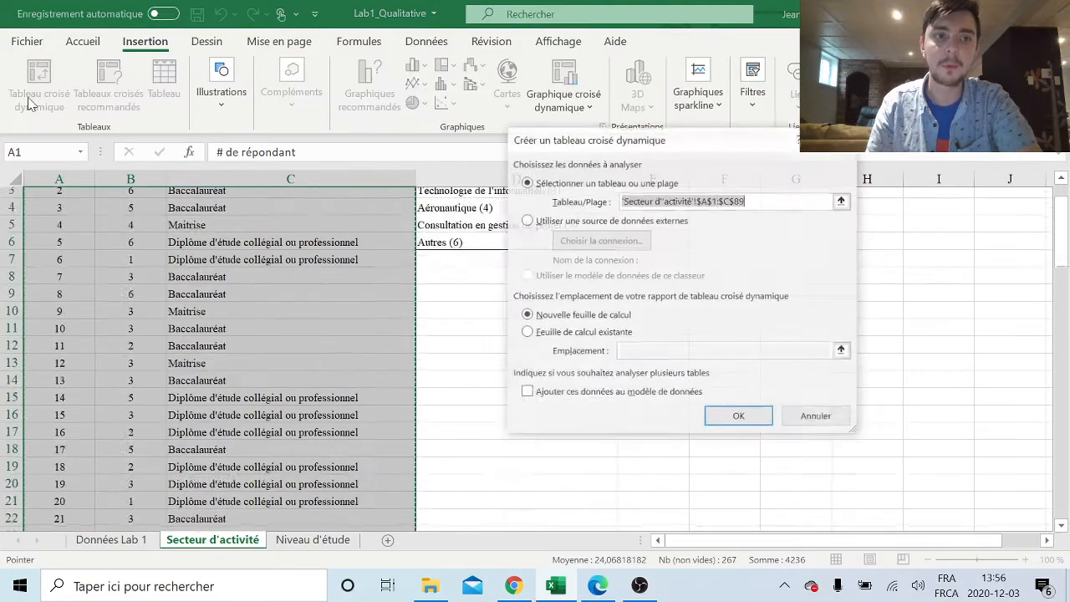
drag(676, 143, 870, 173)
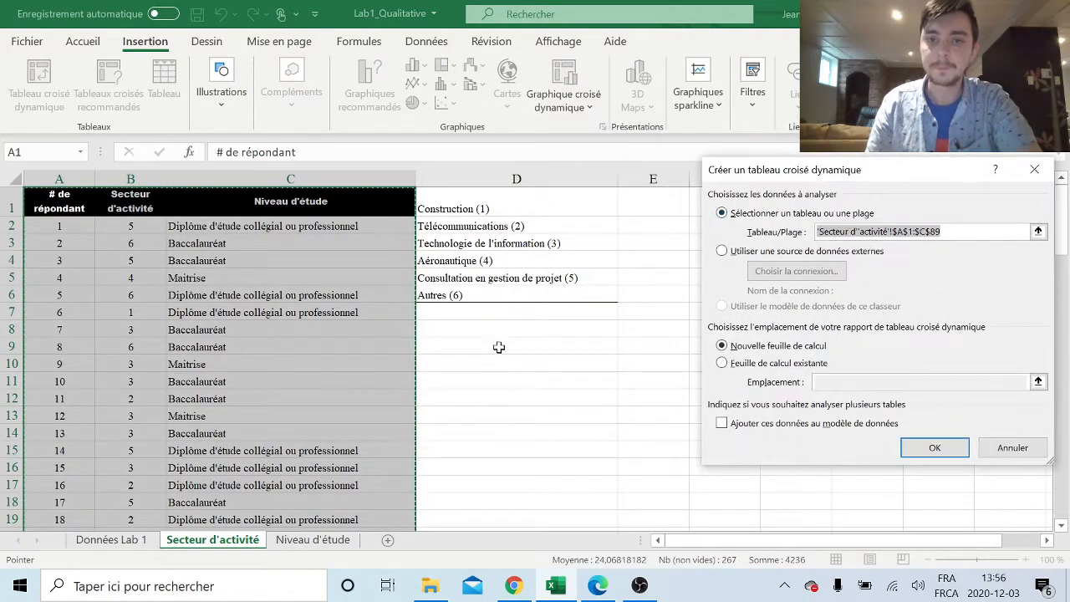
click(753, 363)
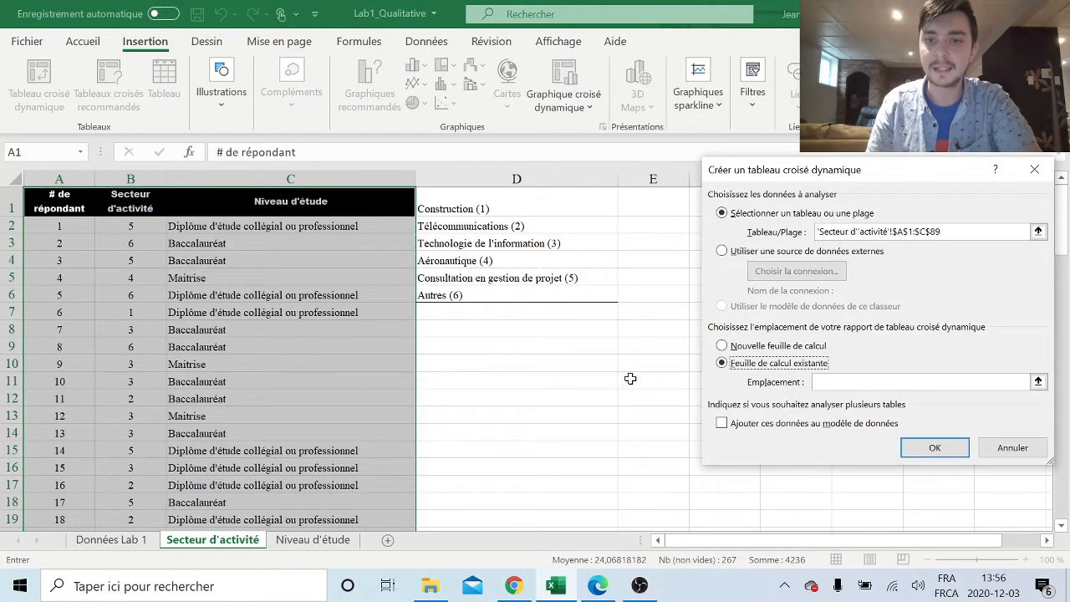
click(533, 363)
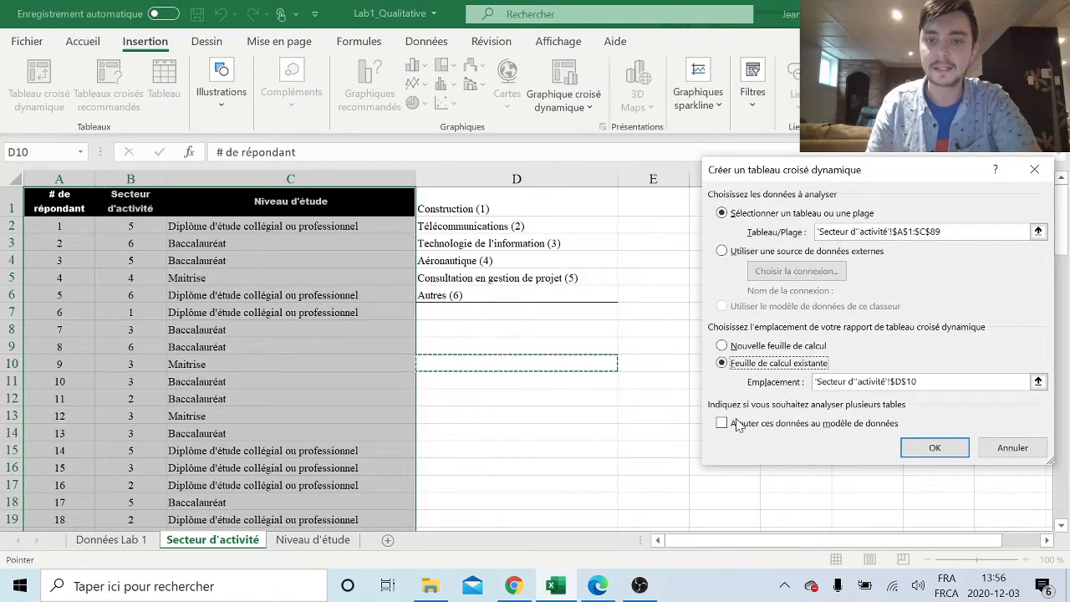
click(927, 449)
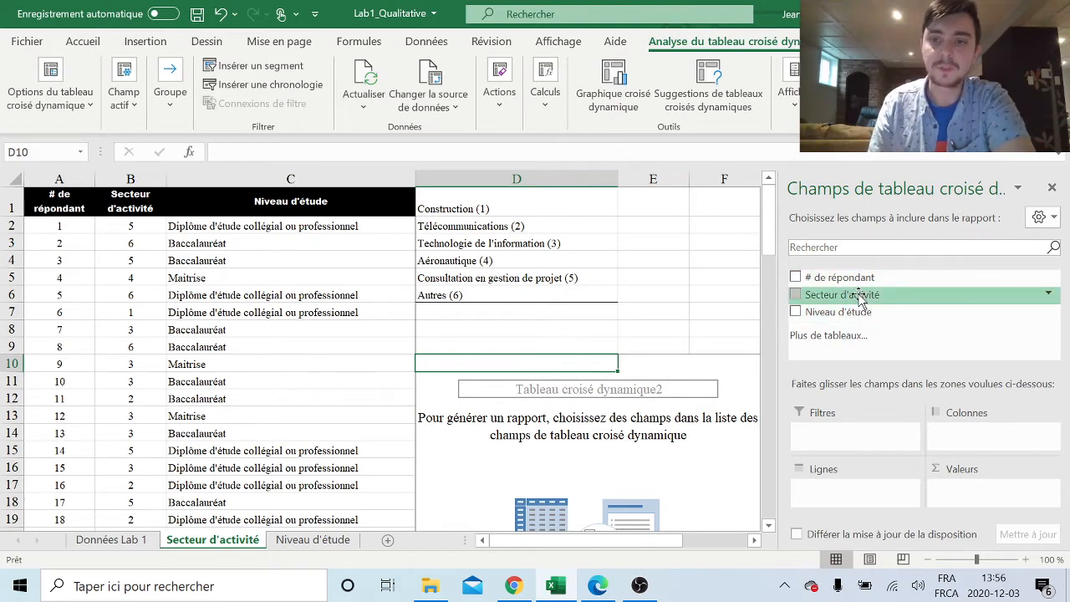
- Add Secteur d'activité to both the rows and the values of the pivot table, and check the summed values per sector code
drag(858, 300, 852, 489)
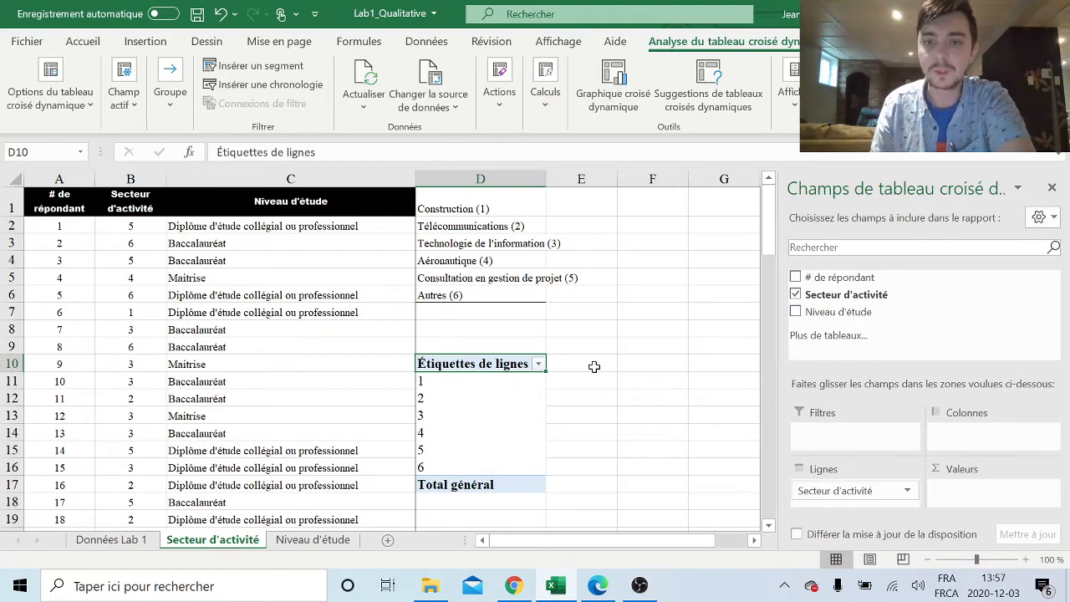
drag(869, 299, 947, 496)
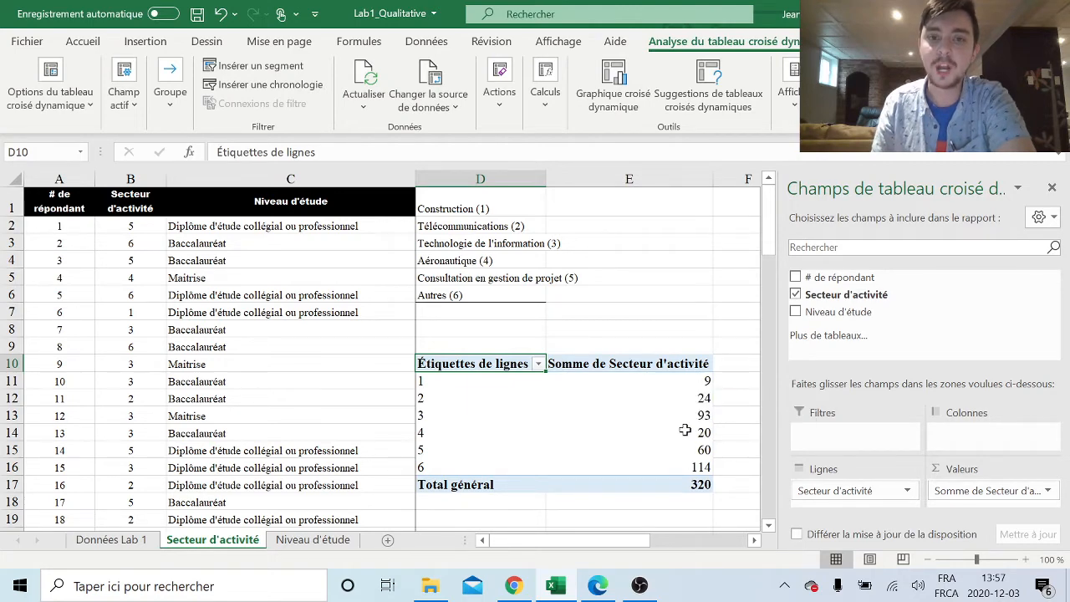
click(700, 382)
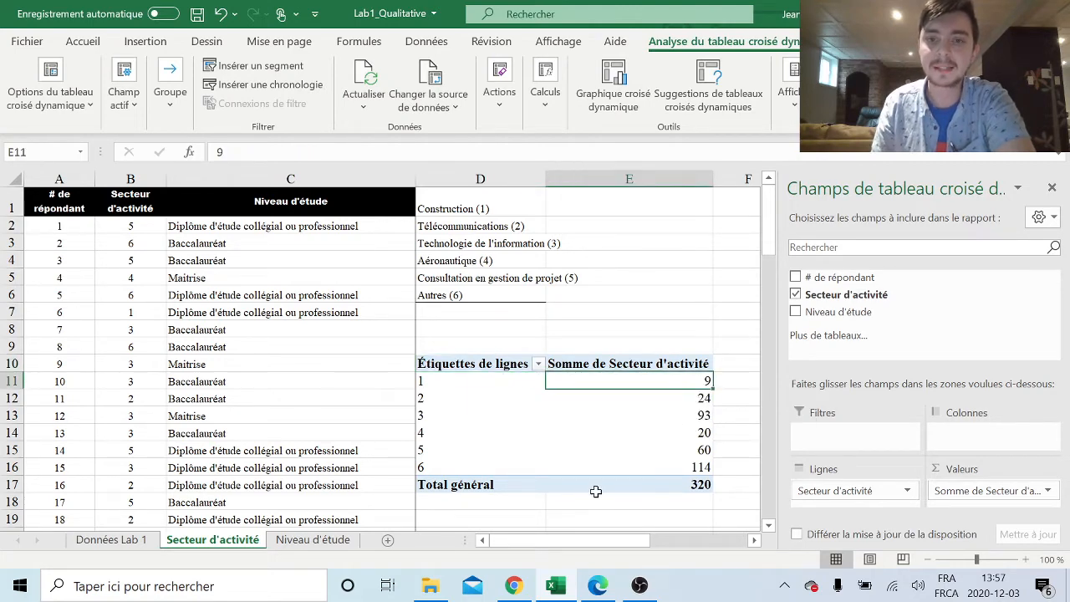
mouse_move(595, 491)
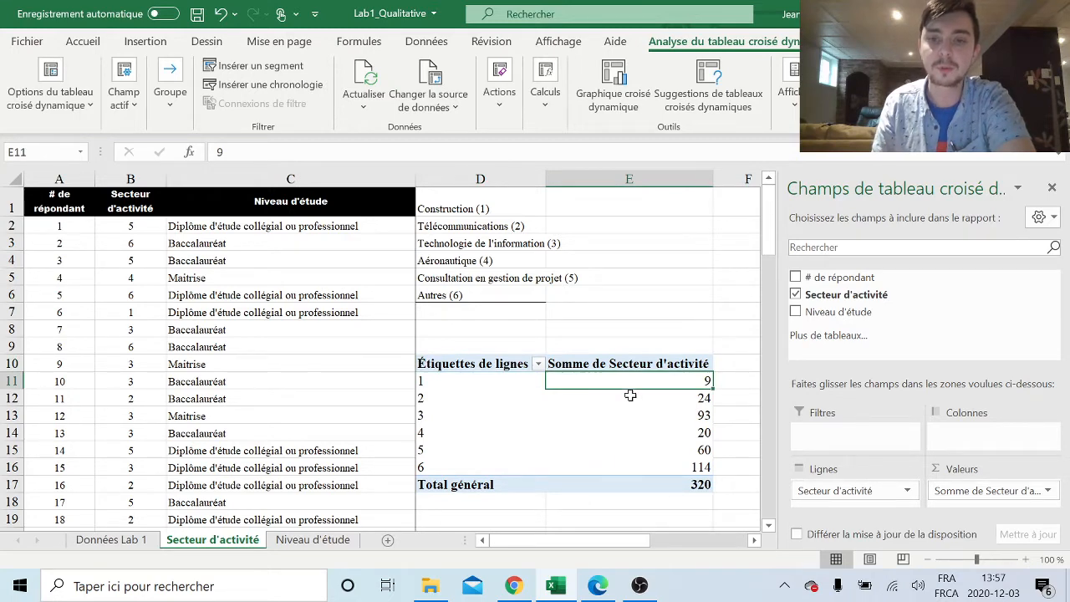
click(685, 403)
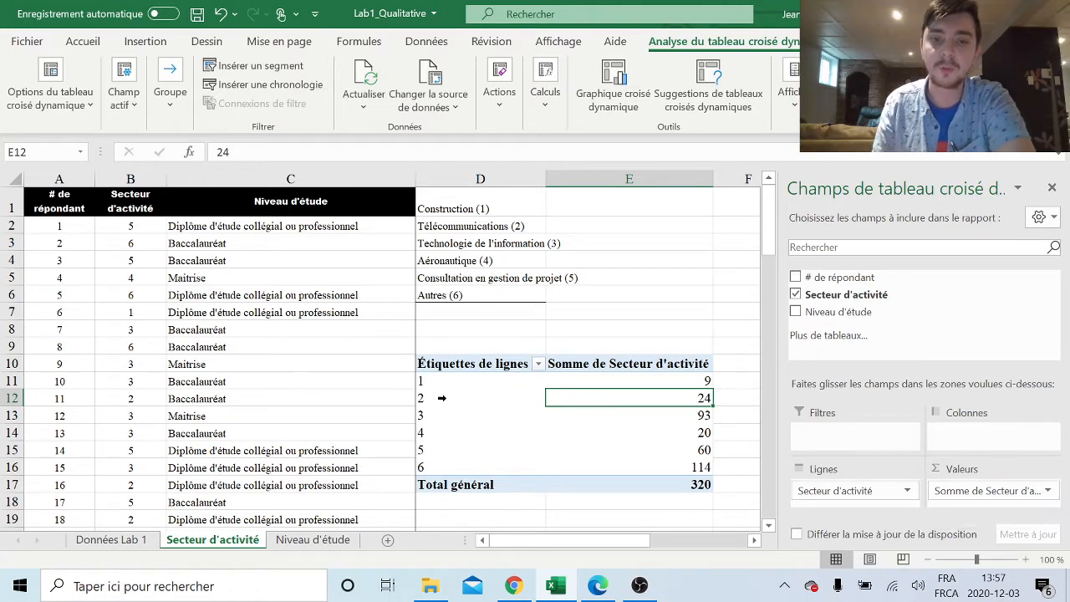
click(446, 372)
click(452, 400)
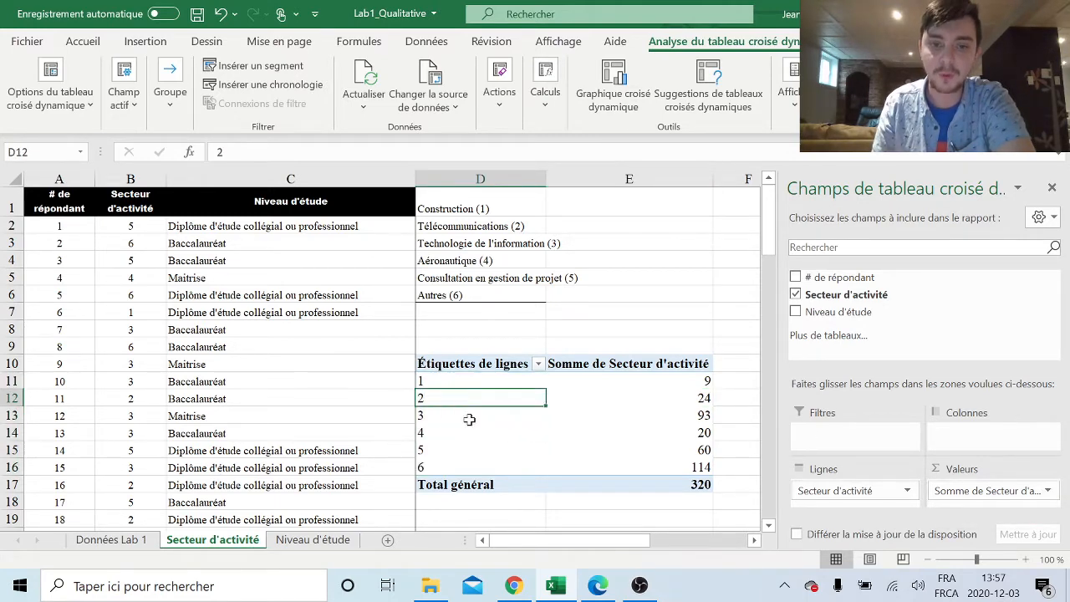
- Change the pivot table's value field summary for Secteur d'activité to Nombre and check the counts per sector
click(695, 385)
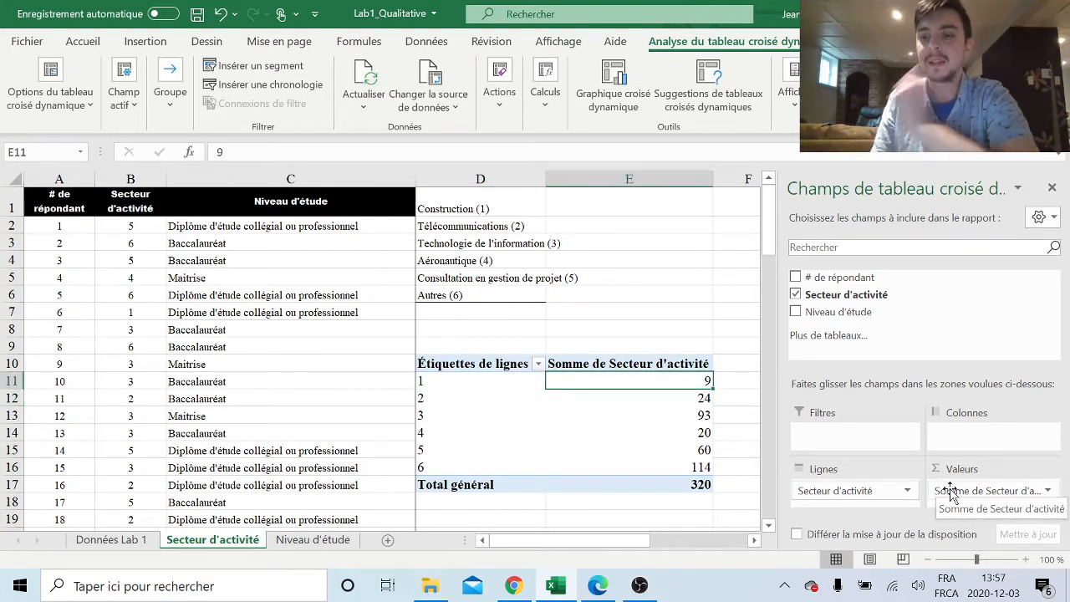
click(1047, 492)
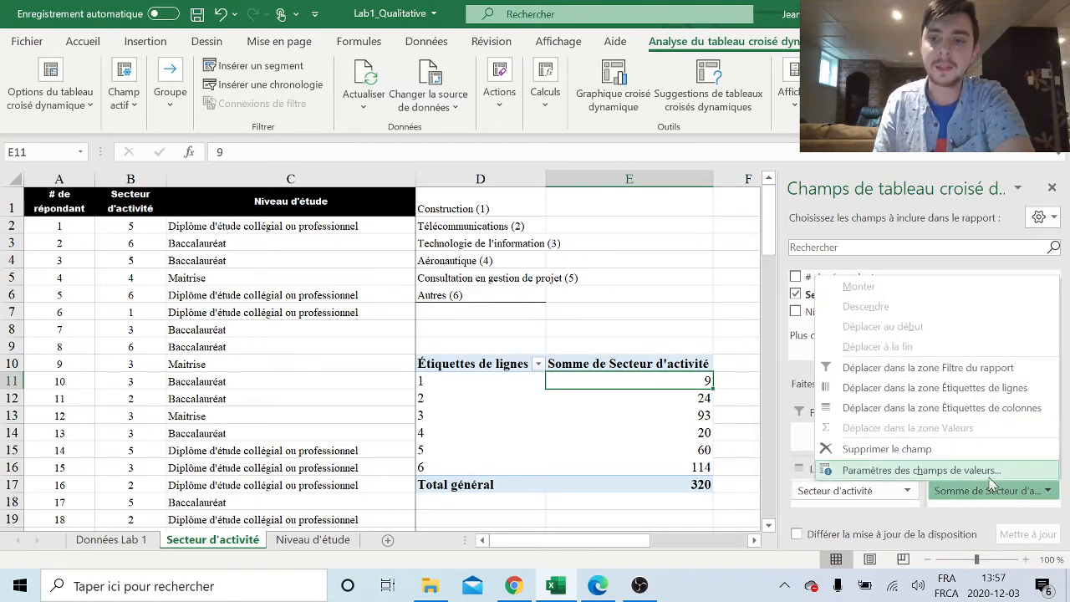
click(989, 477)
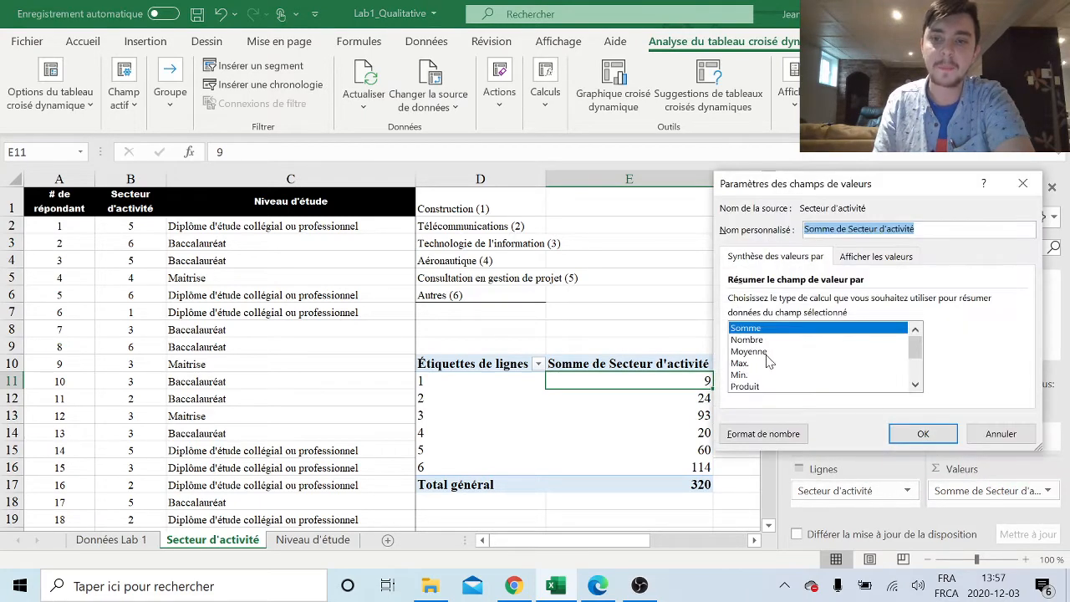
drag(850, 186, 319, 132)
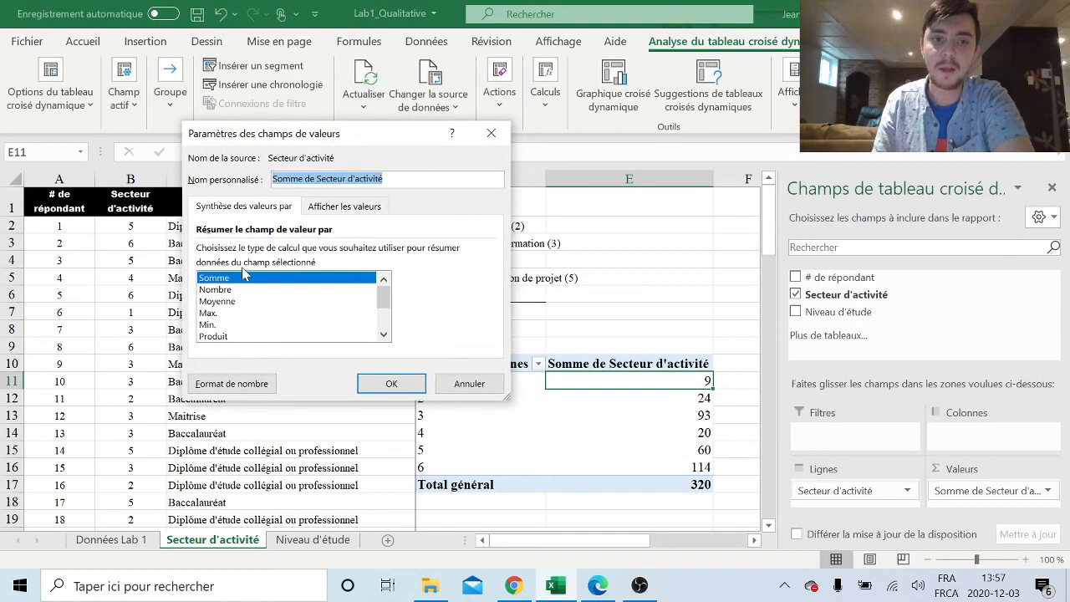
click(224, 289)
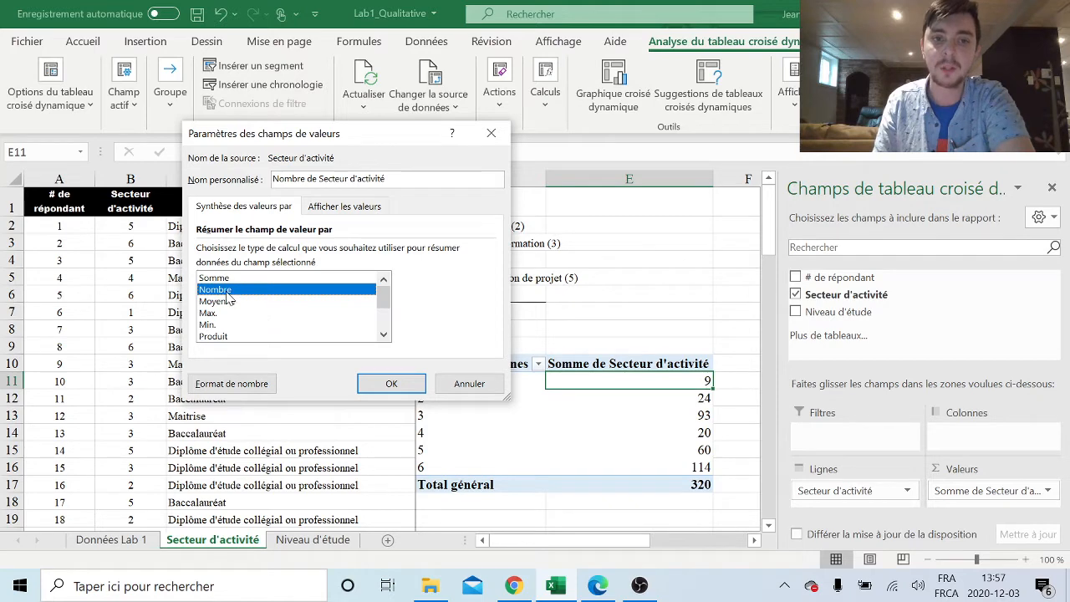
click(395, 381)
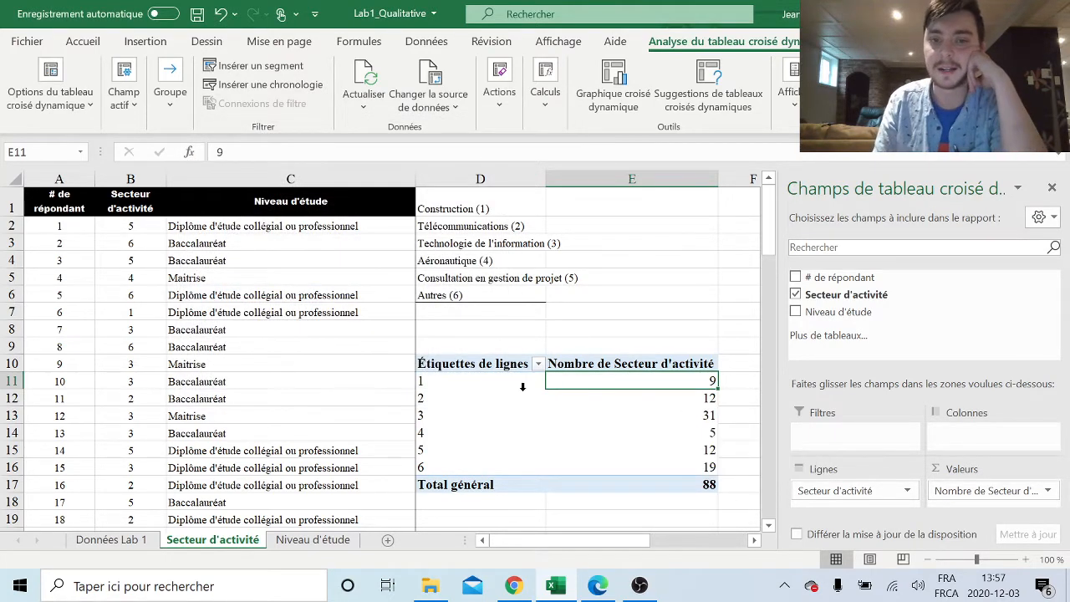
drag(468, 380, 693, 456)
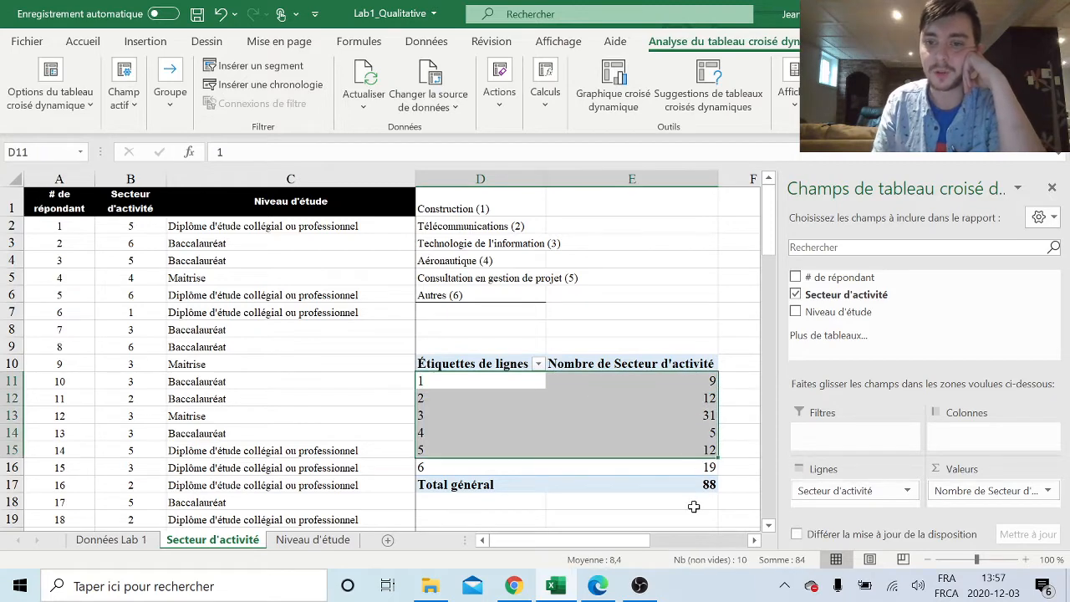
click(695, 505)
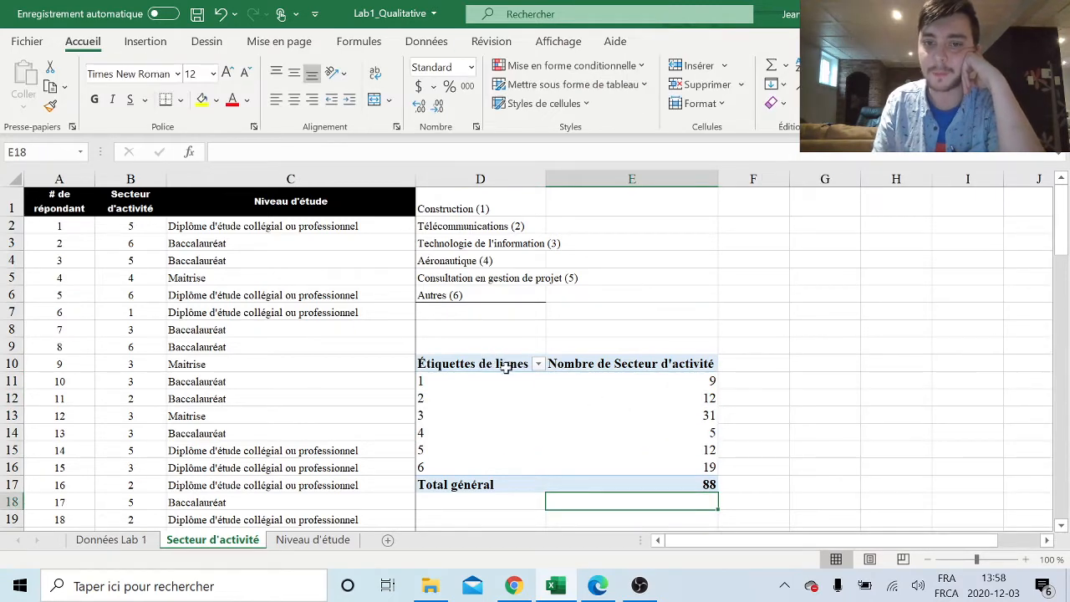
- Close the pivot table field list and check the count for each sector code
drag(487, 362, 721, 478)
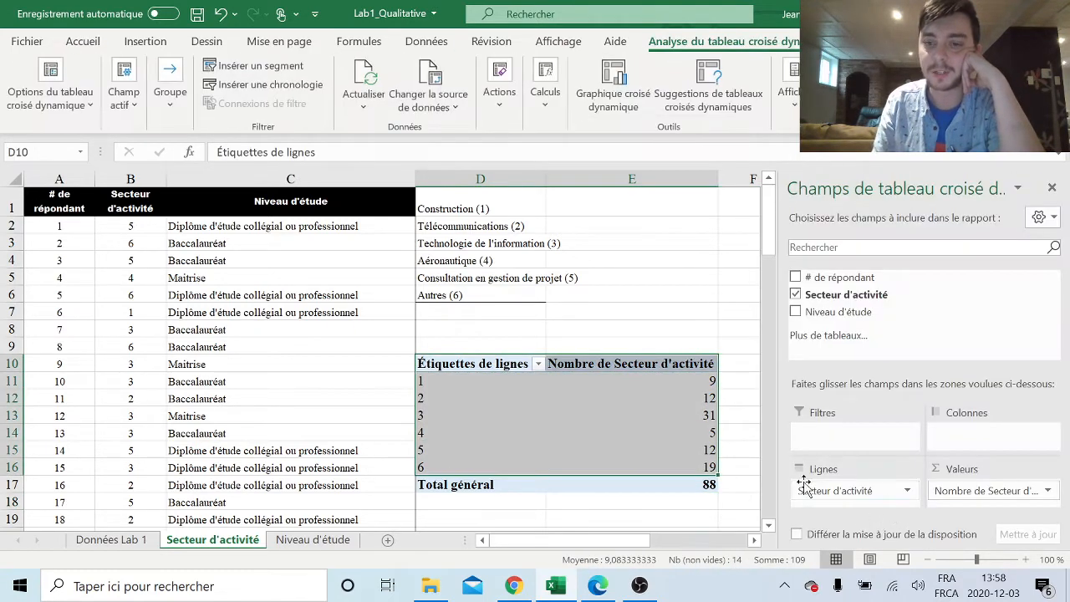
click(1052, 188)
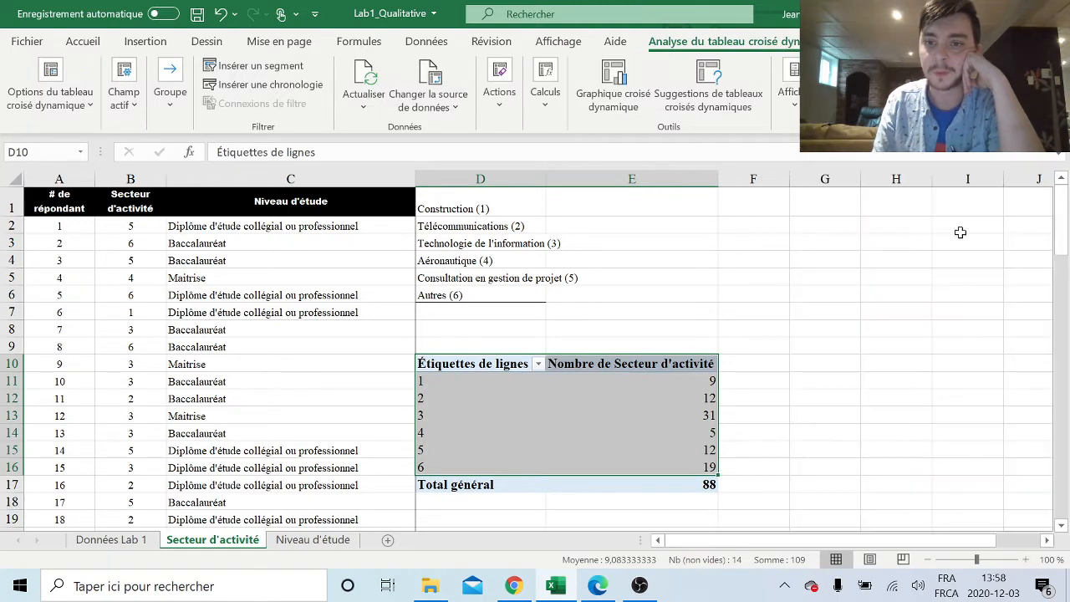
click(822, 309)
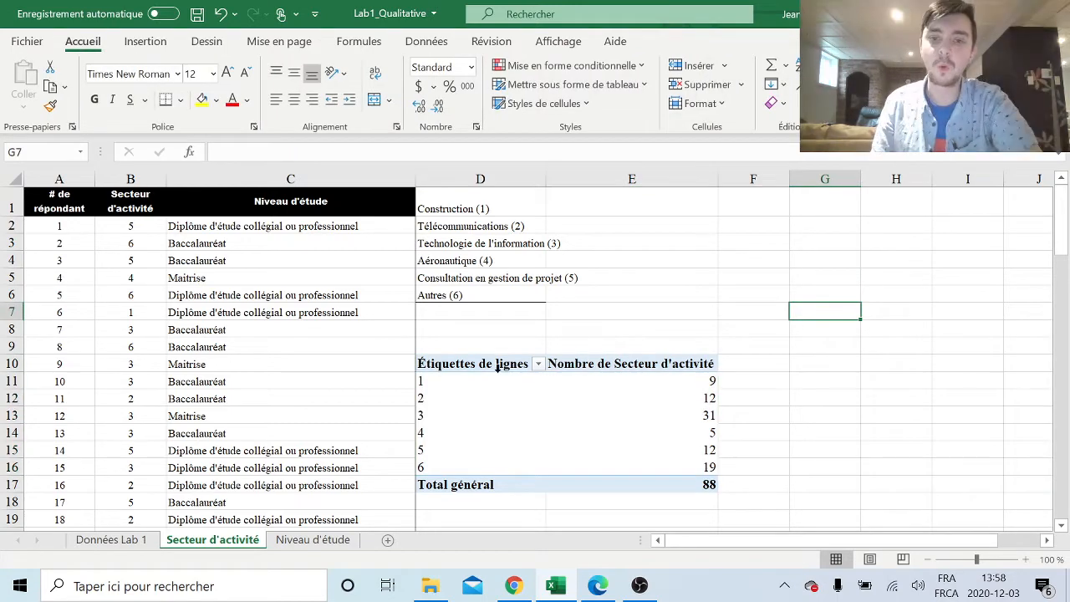
click(497, 362)
click(797, 410)
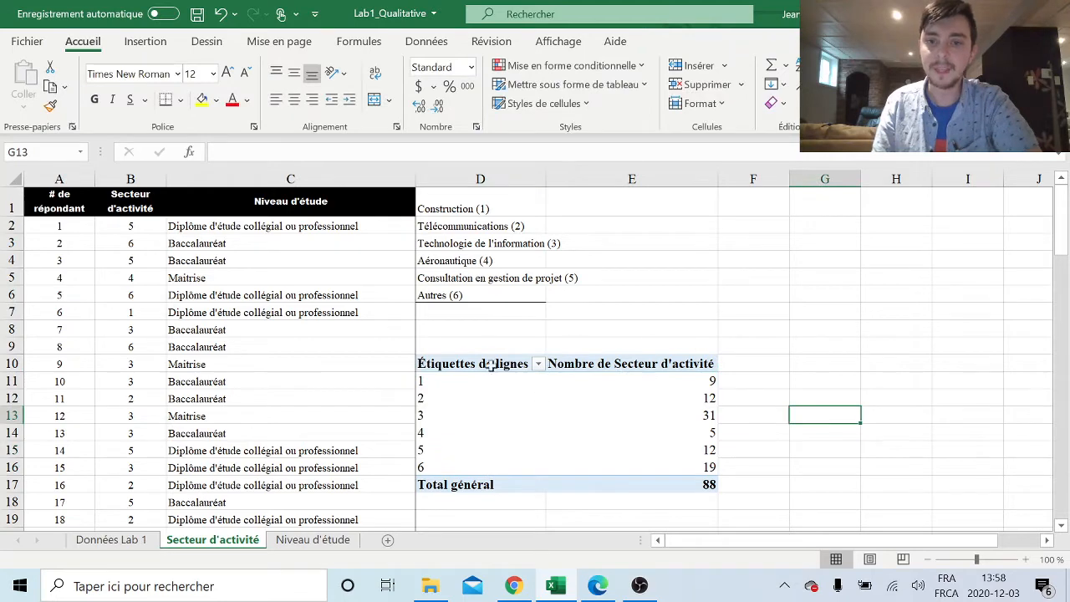
drag(697, 375, 693, 463)
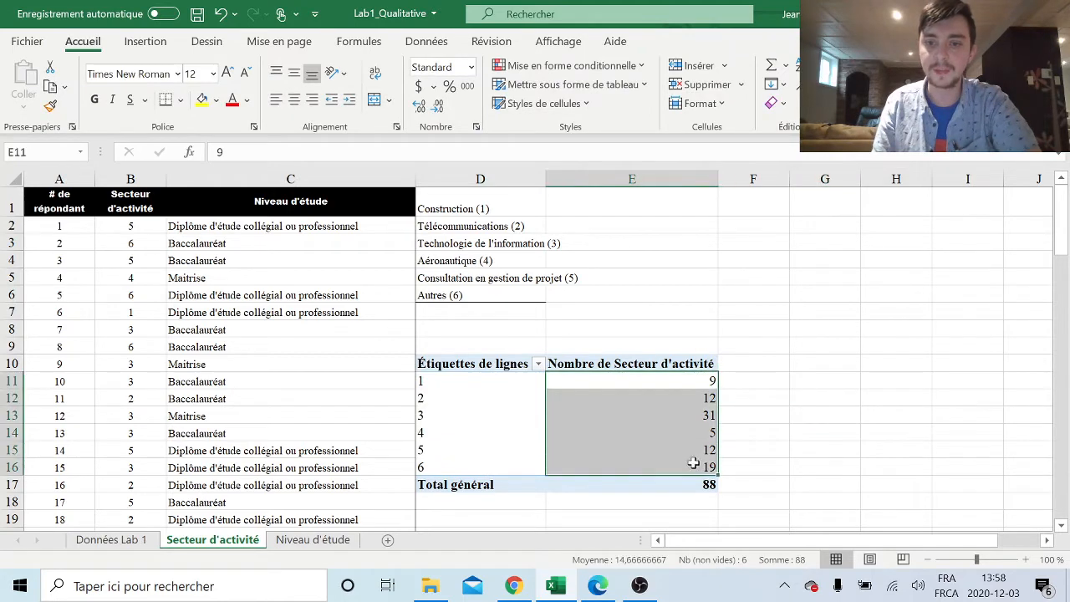
click(824, 467)
- Replace the pivot table in D10:E17 with its plain values, pasted in place at D10
drag(502, 361, 658, 478)
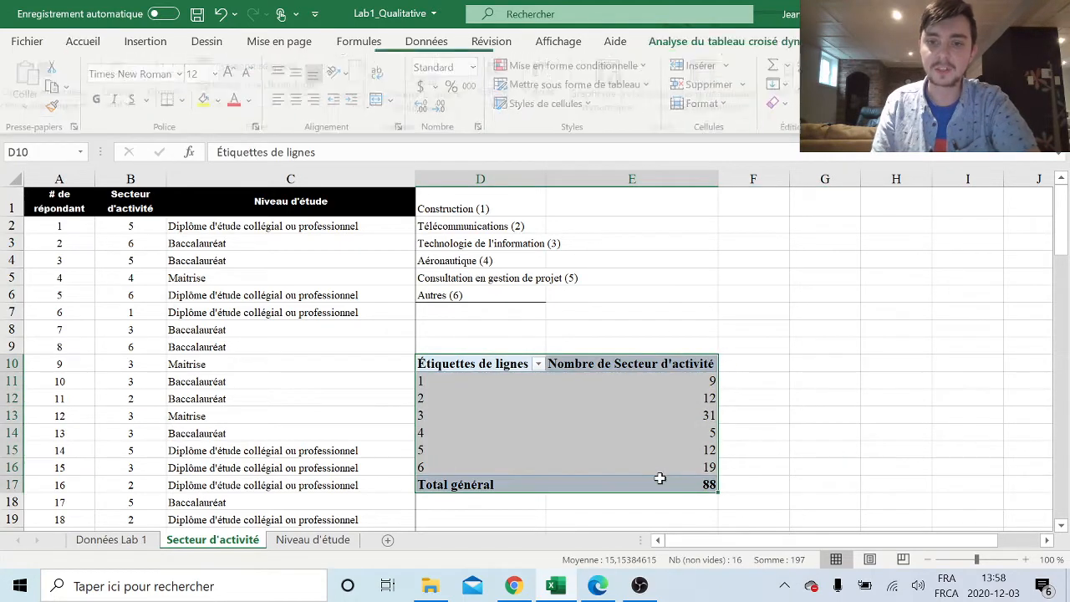
key(ctrl+c)
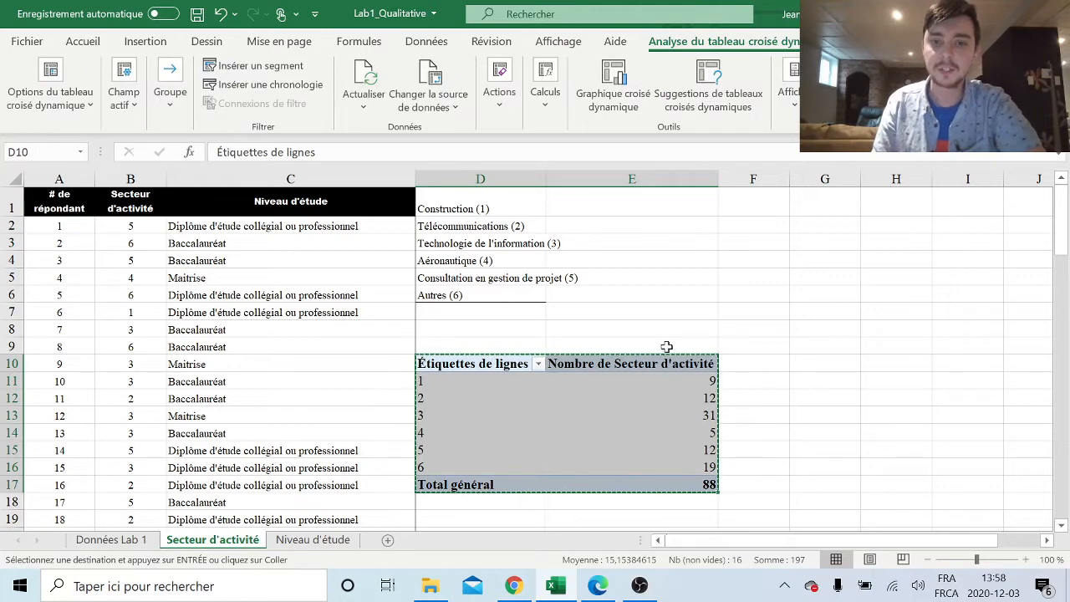
click(472, 364)
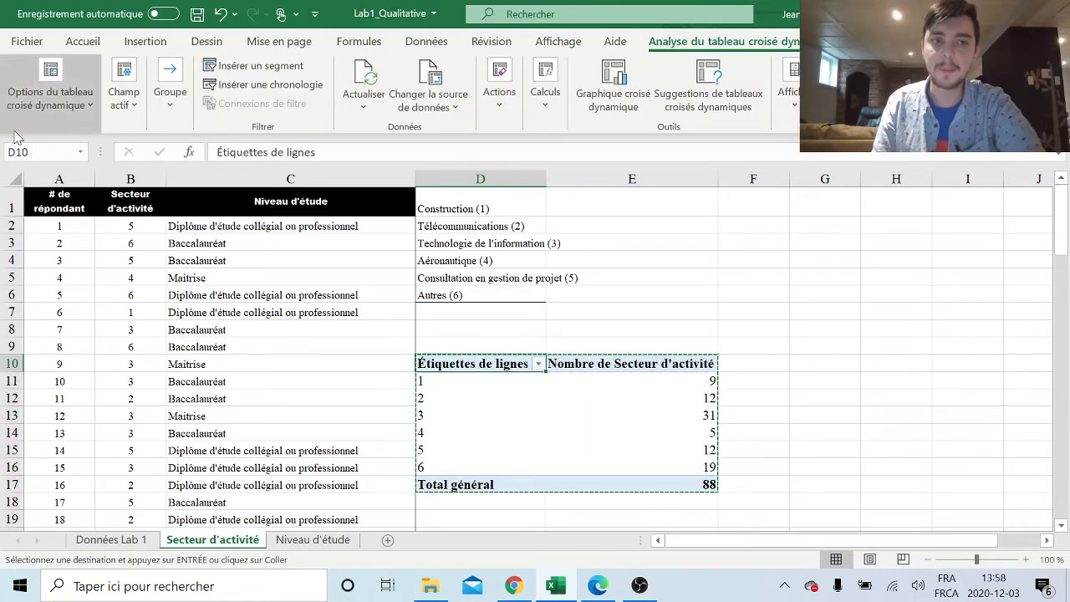
click(76, 40)
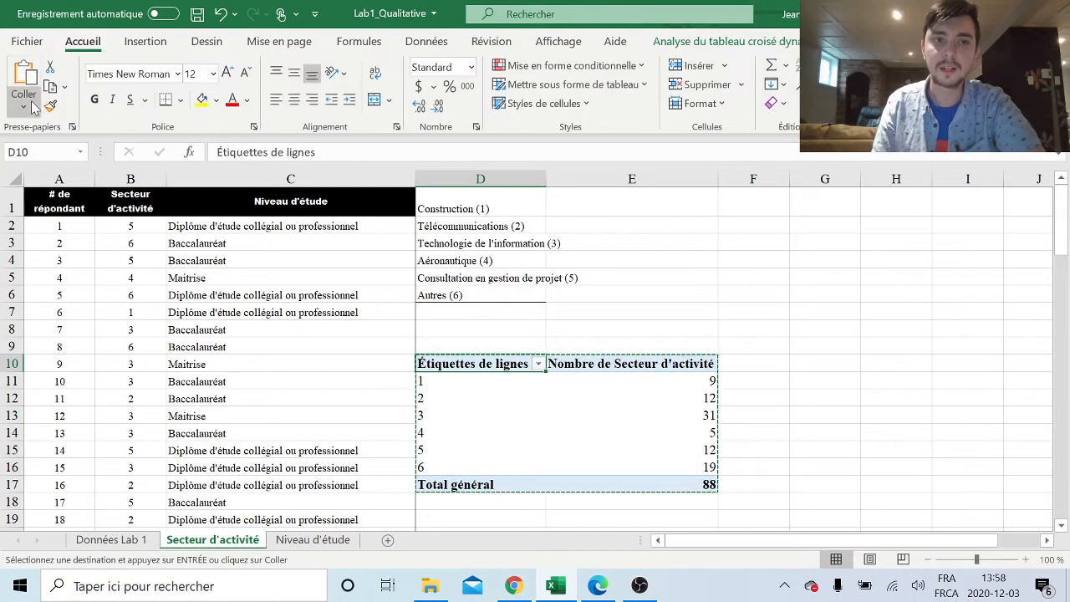
click(24, 105)
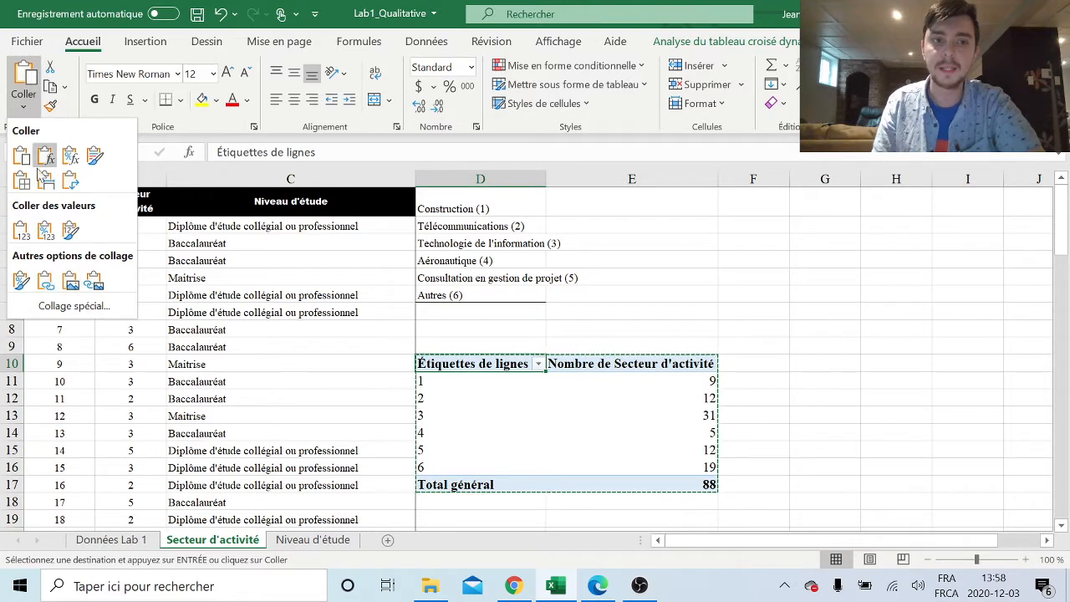
click(22, 233)
click(564, 317)
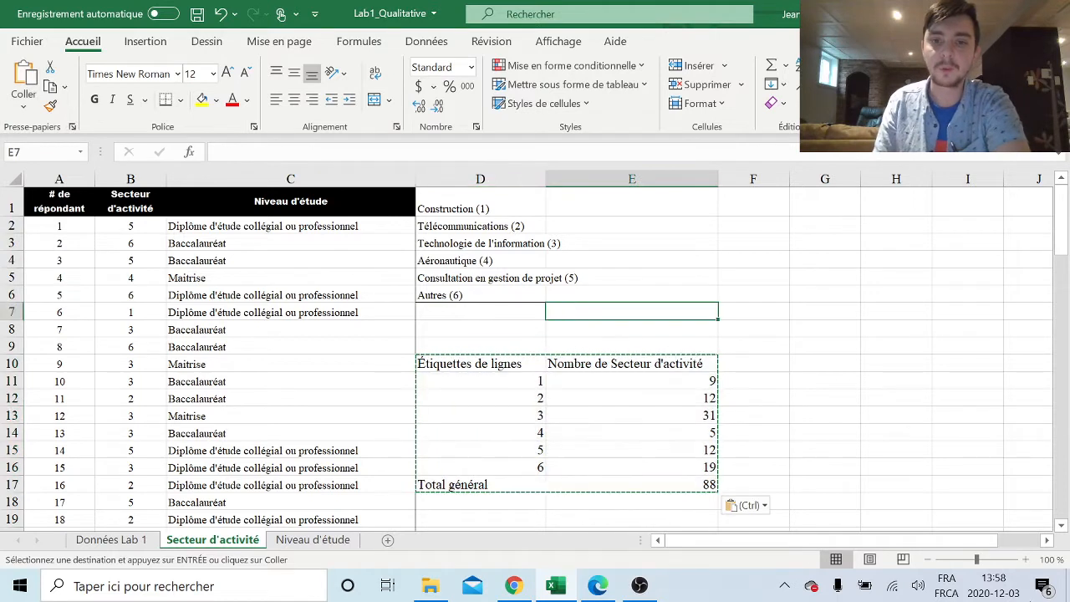
double_click(874, 375)
click(823, 416)
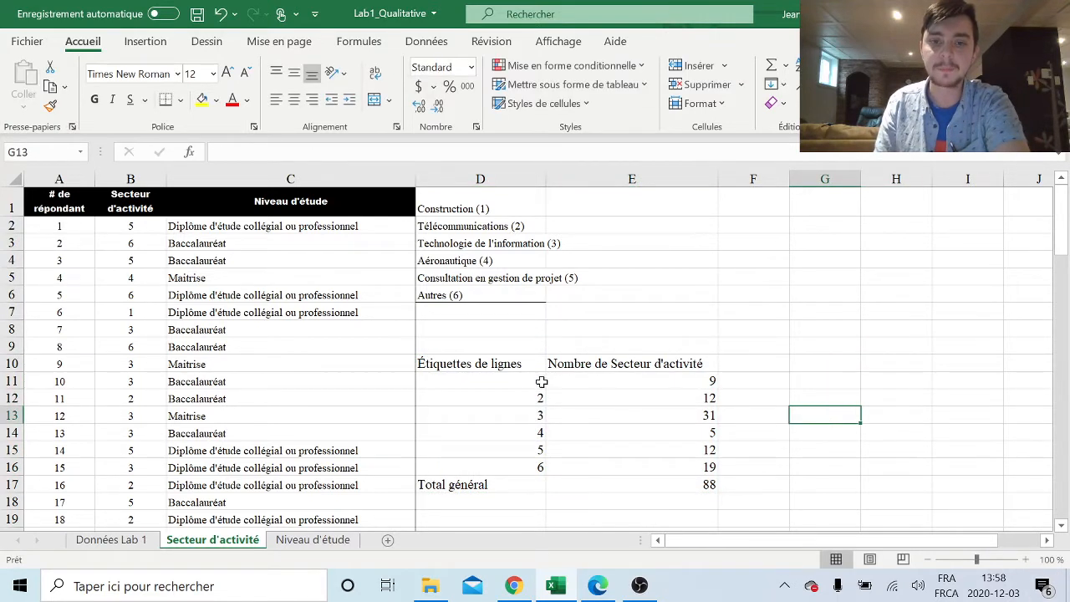
- Move the values table from D10:E17 one column over to start in E10, and widen column F to fit its header
drag(541, 368, 694, 486)
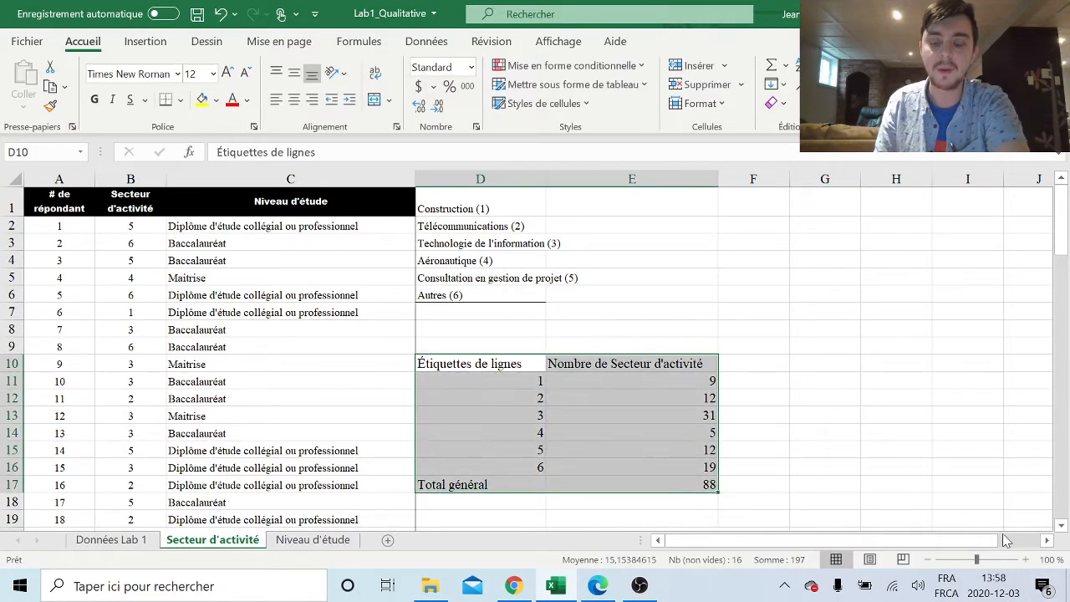
click(895, 439)
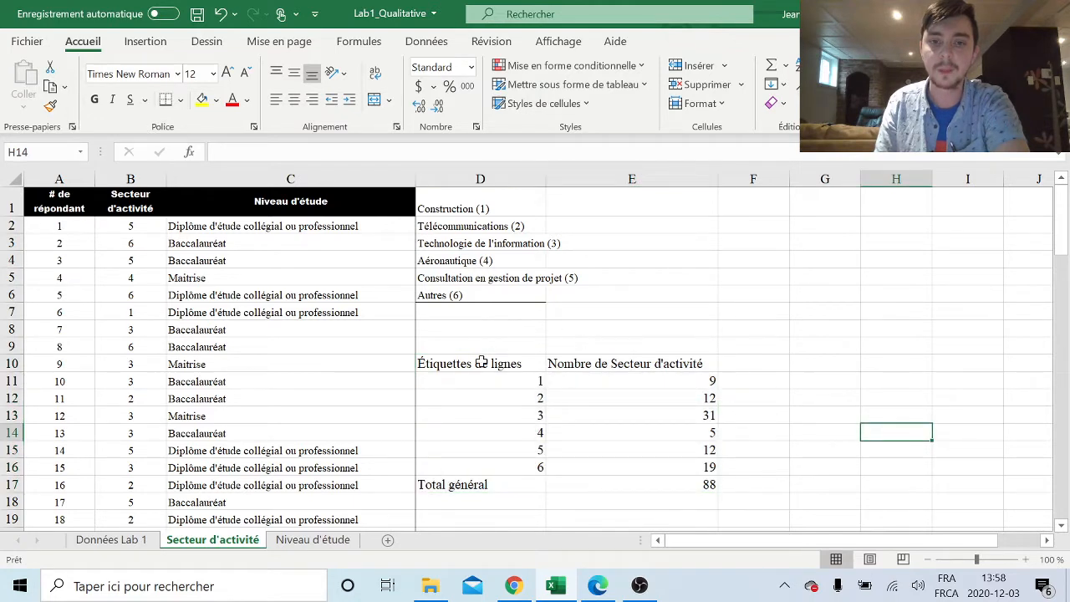
drag(482, 361, 706, 488)
key(ctrl+c)
click(697, 363)
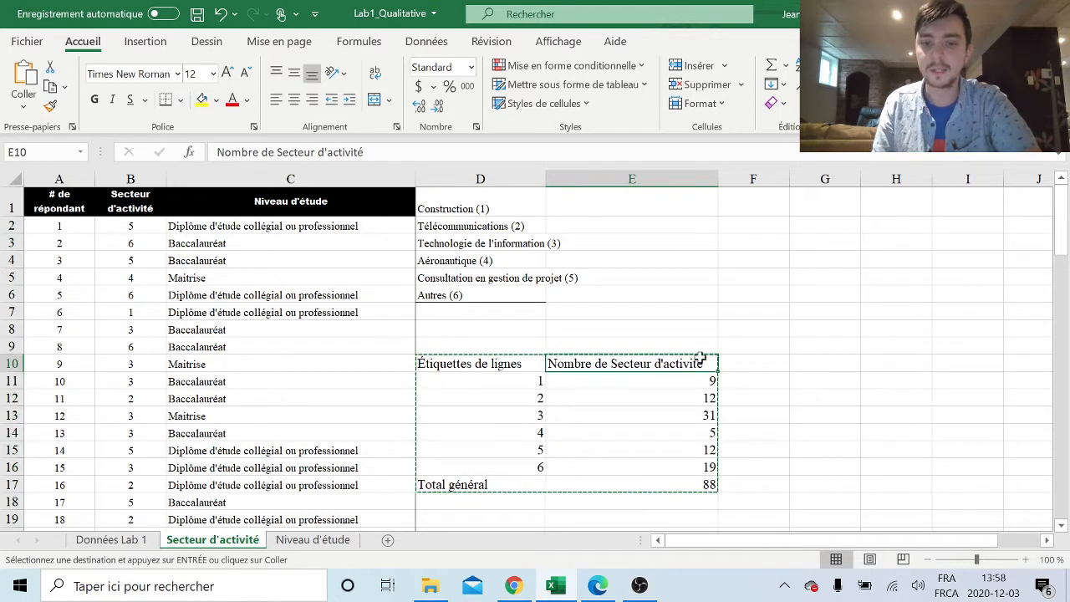
key(Return)
drag(791, 183, 906, 188)
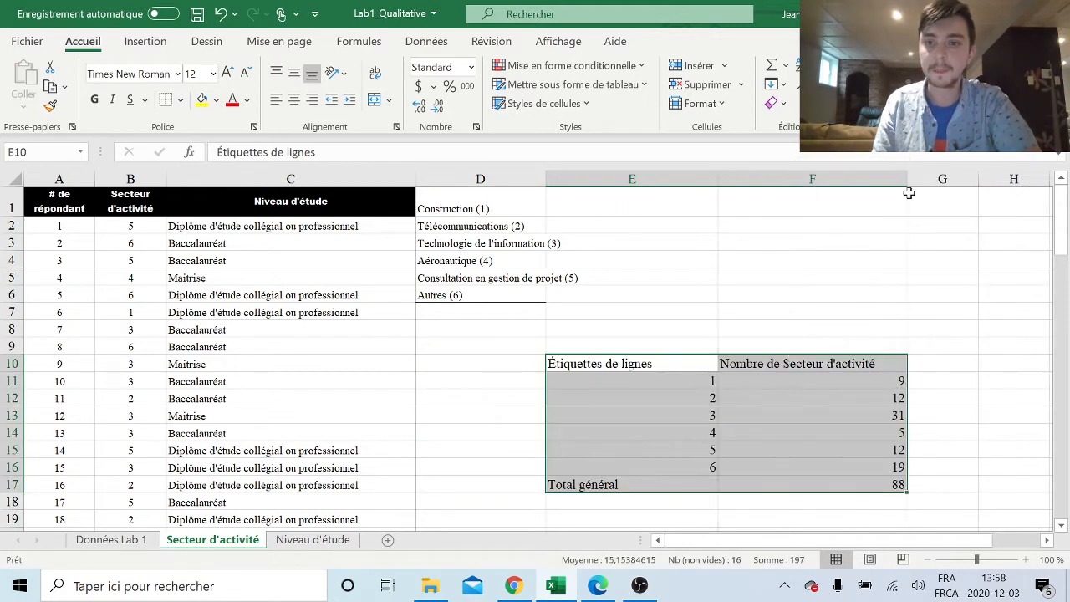
- Centre the contents of the frequency table range E10:F16 horizontally
click(811, 345)
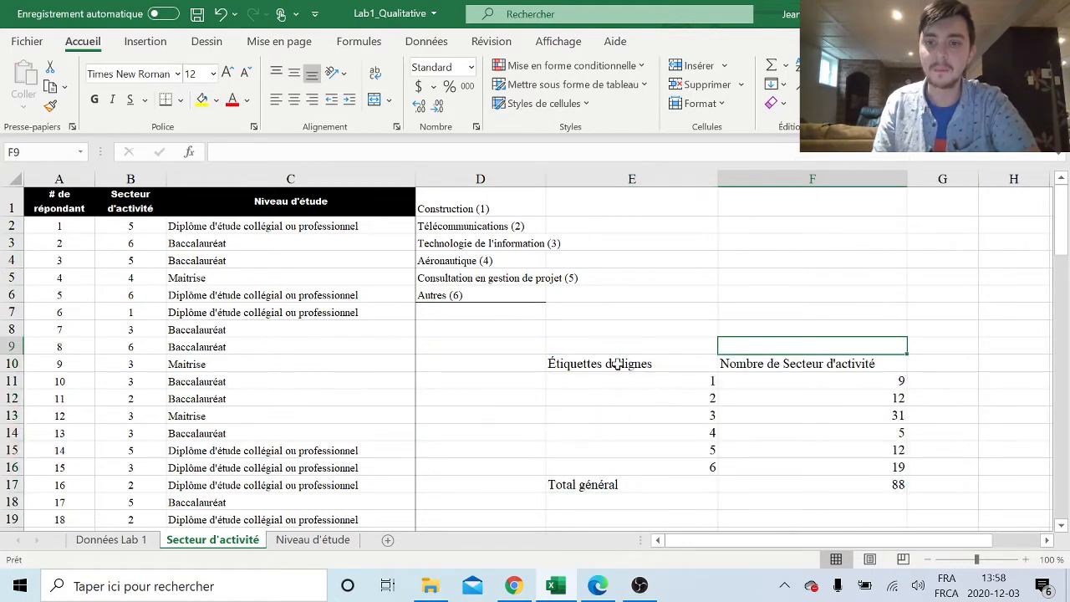
drag(616, 364, 867, 468)
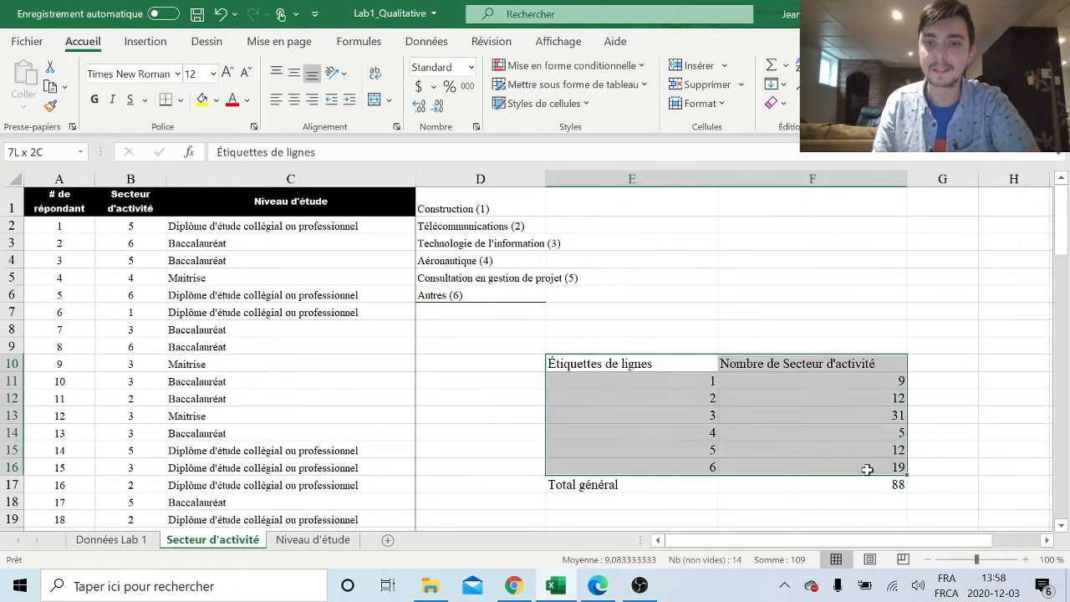
click(294, 99)
click(729, 309)
- Merge and centre cells E6:F7 above the table, with wrapped text and bold formatting
drag(651, 293, 778, 311)
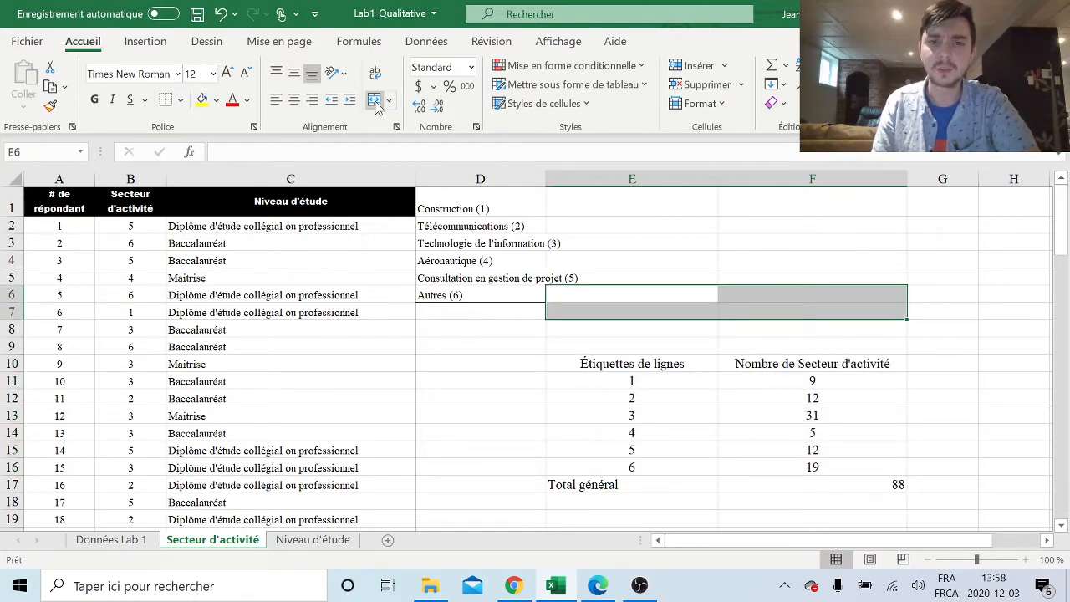
click(375, 104)
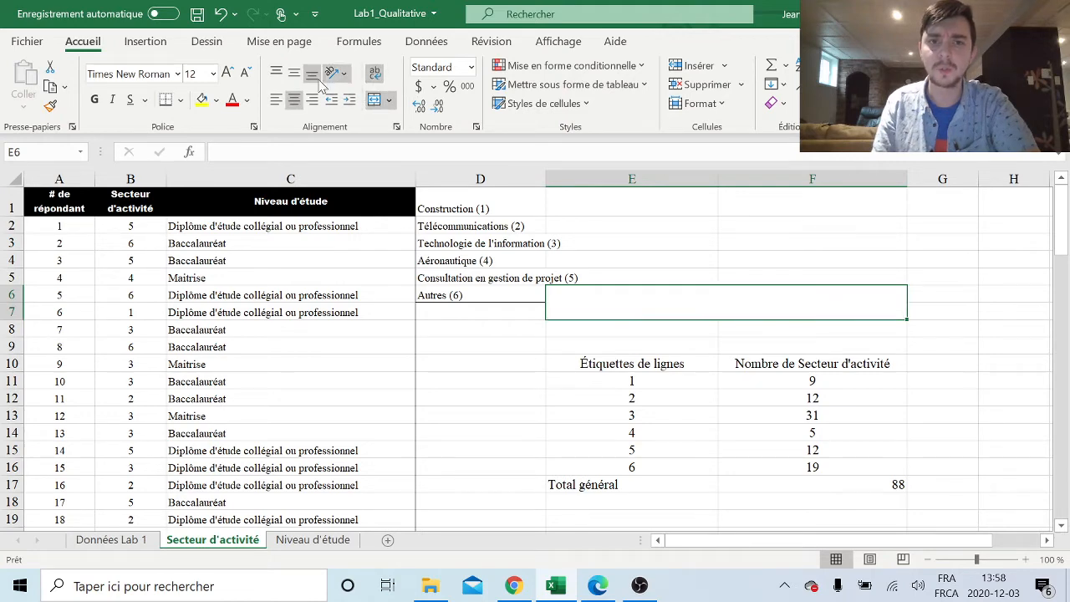
click(94, 98)
- Enter the table title "Répartition des gestionnaires de projet selon leur secteur d'activité" in the merged cell E6
key(F2)
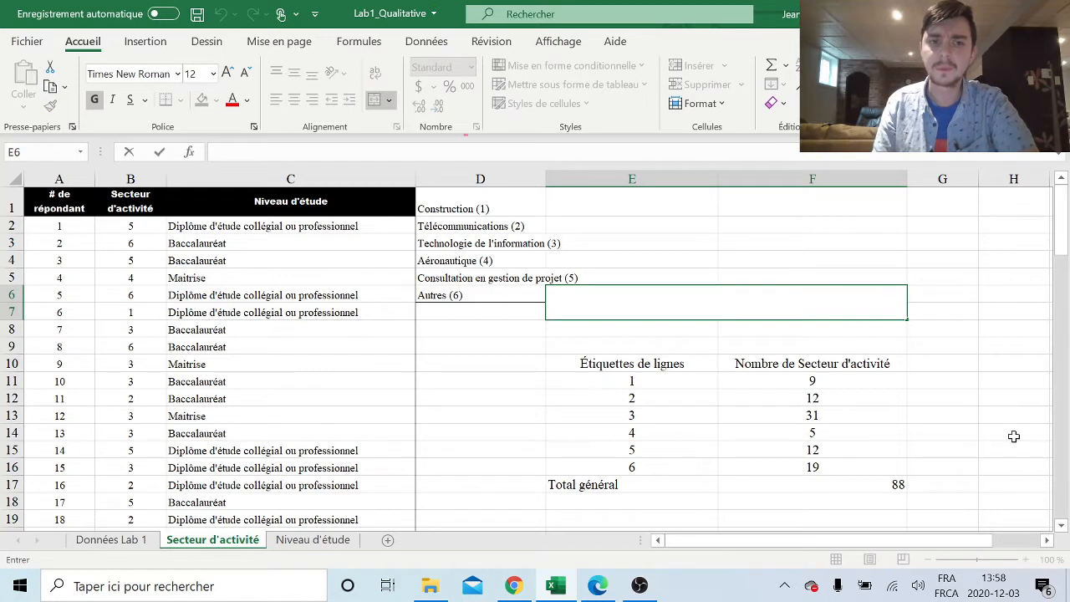
text(Réoart)
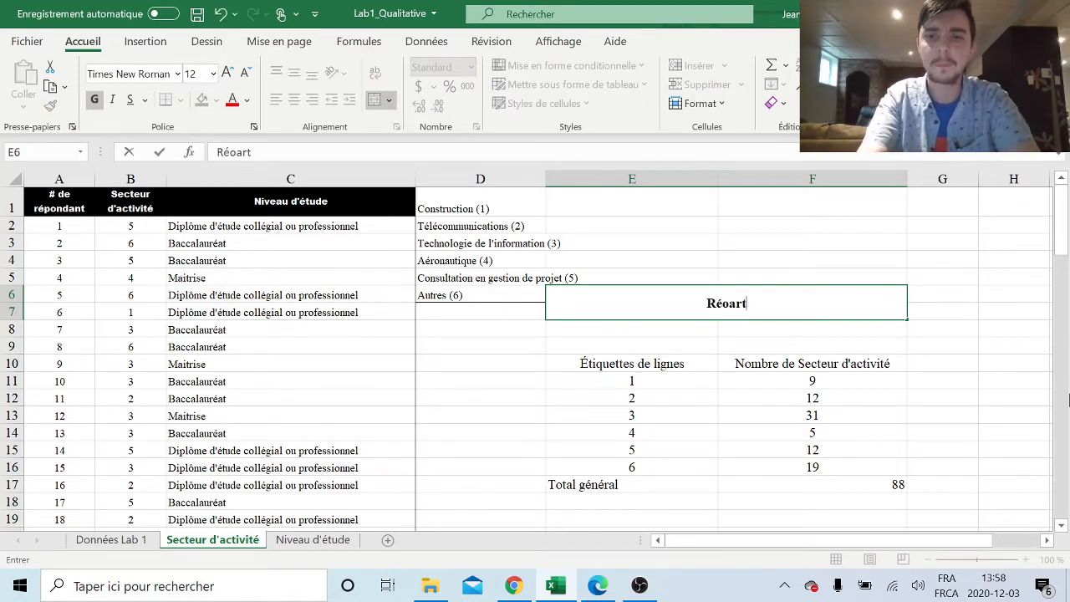
text(i)
key(BackSpace)
key(BackSpace)
key(BackSpace)
key(BackSpace)
key(BackSpace)
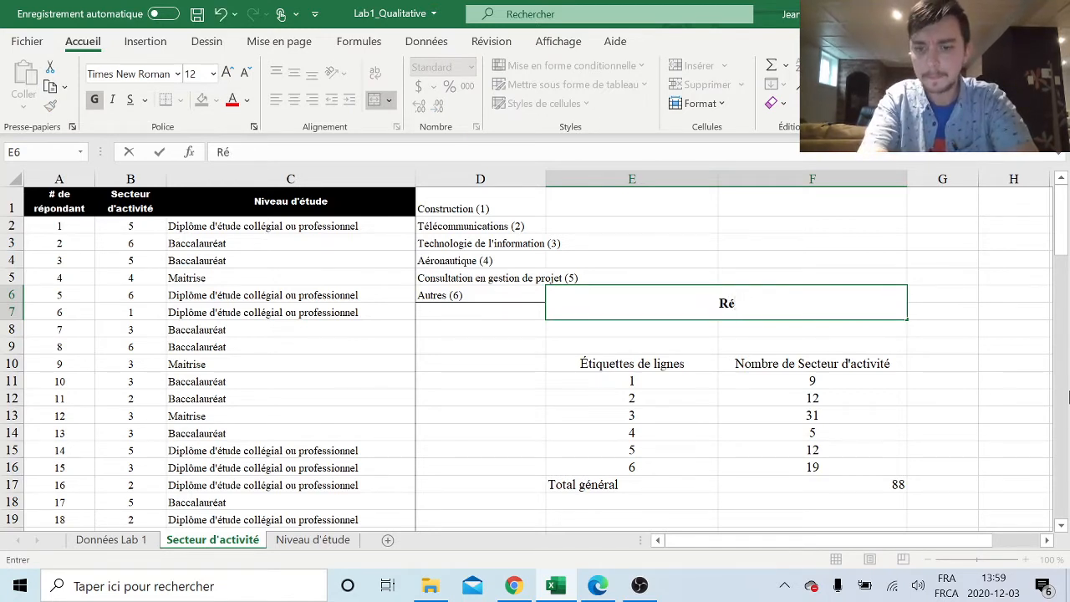
text(partition des )
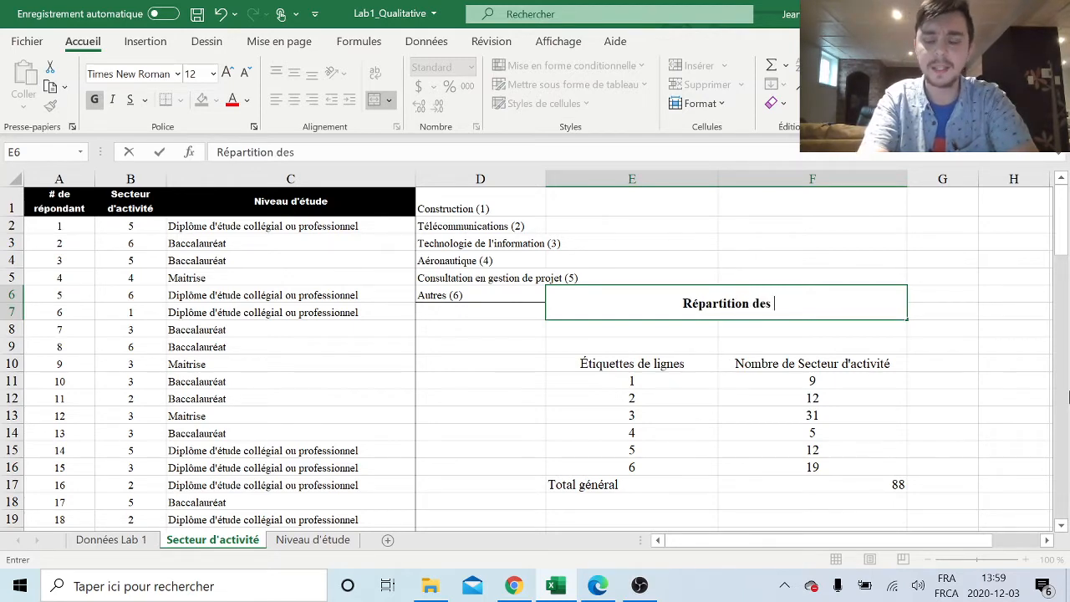
text(gestion)
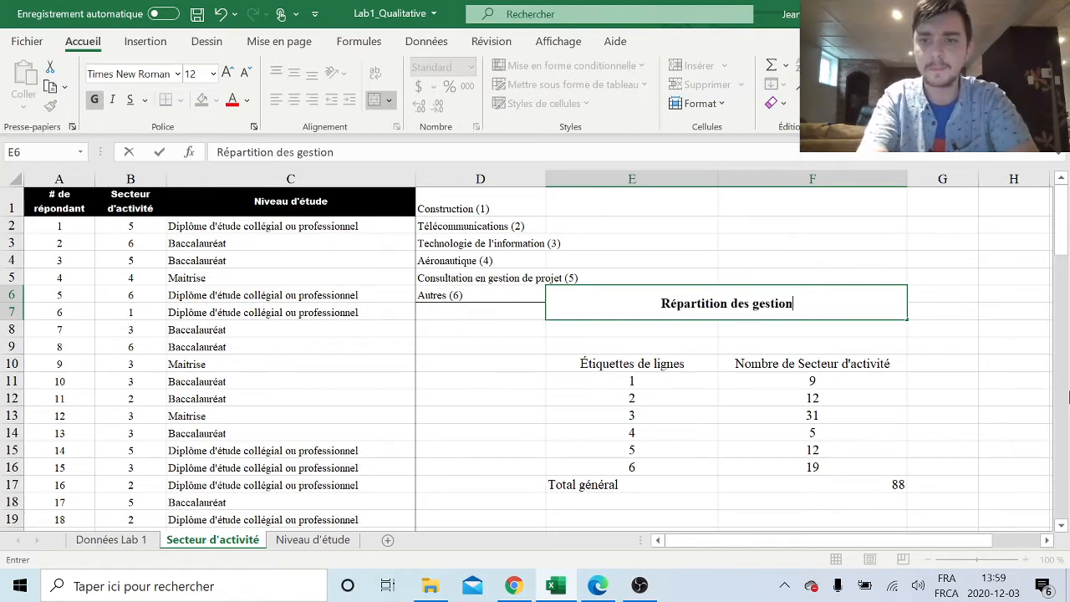
text(naires de projet)
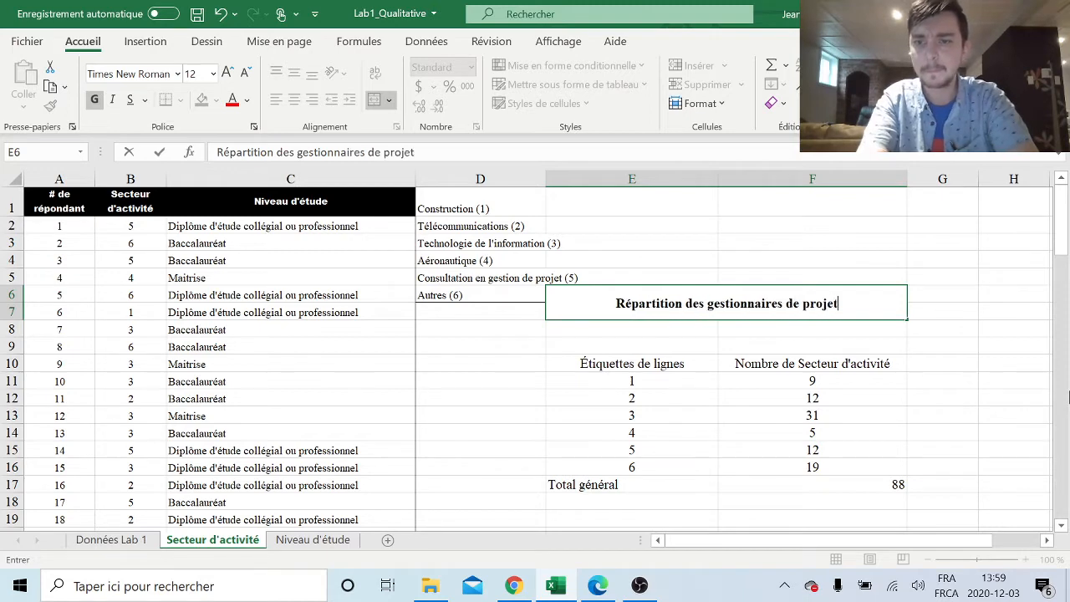
text( selon leu)
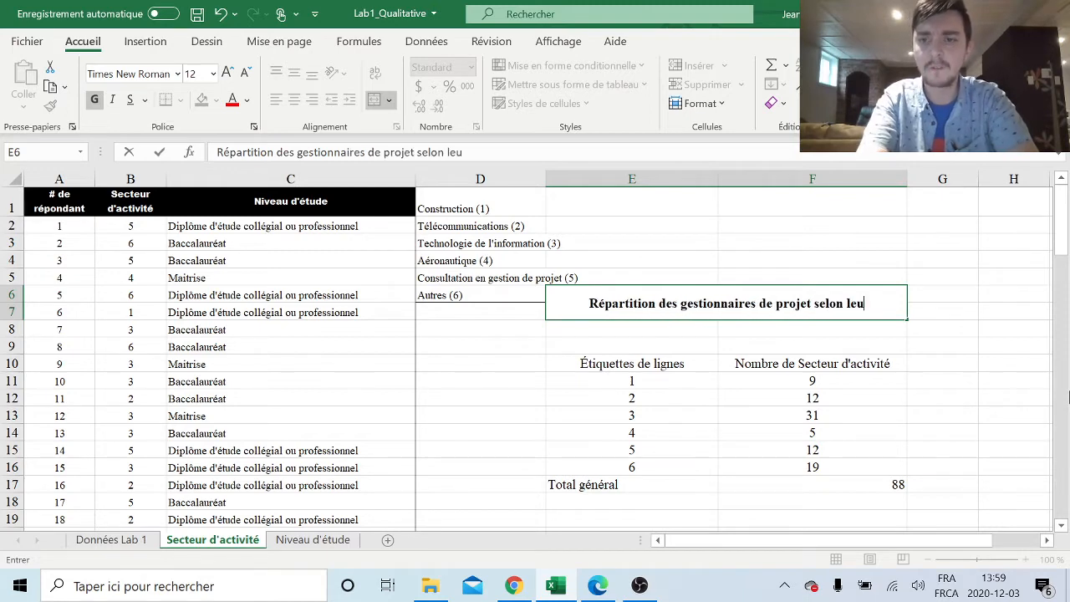
text(r secter)
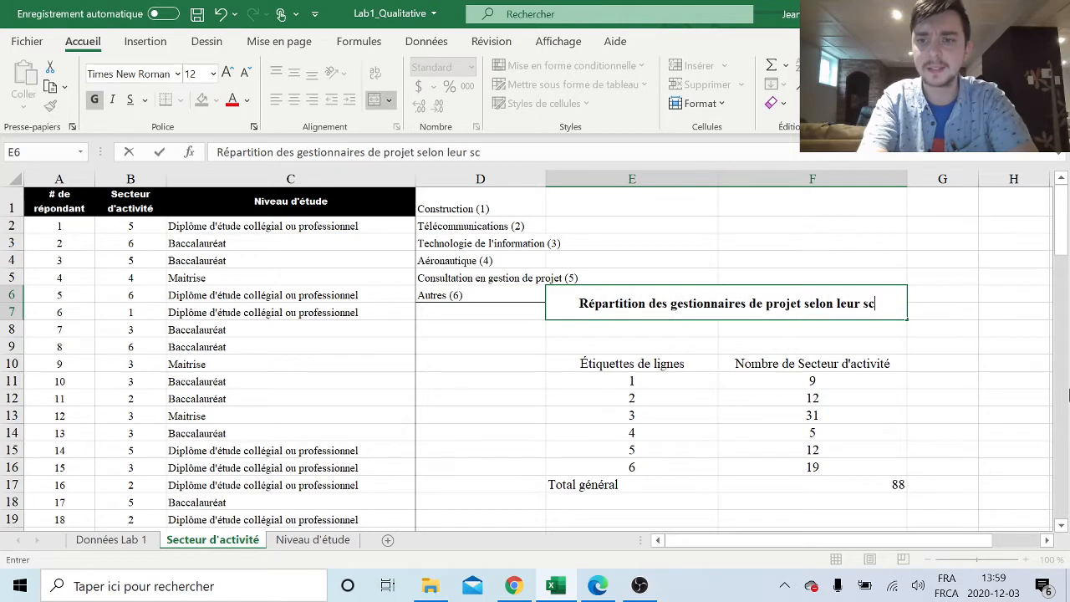
key(BackSpace)
key(BackSpace)
text(eur d)
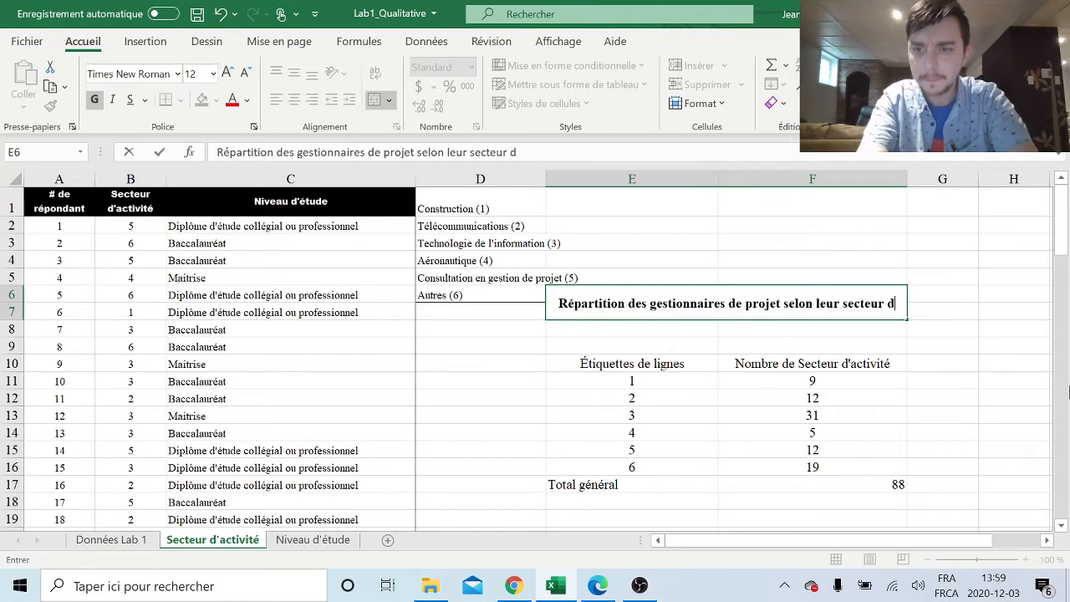
text('activité)
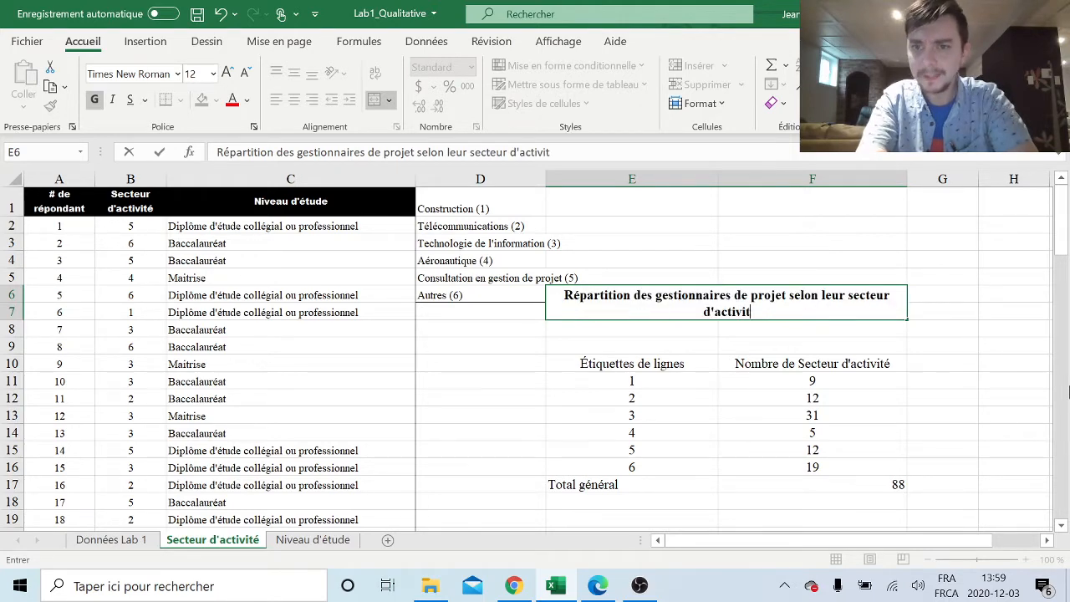
click(662, 422)
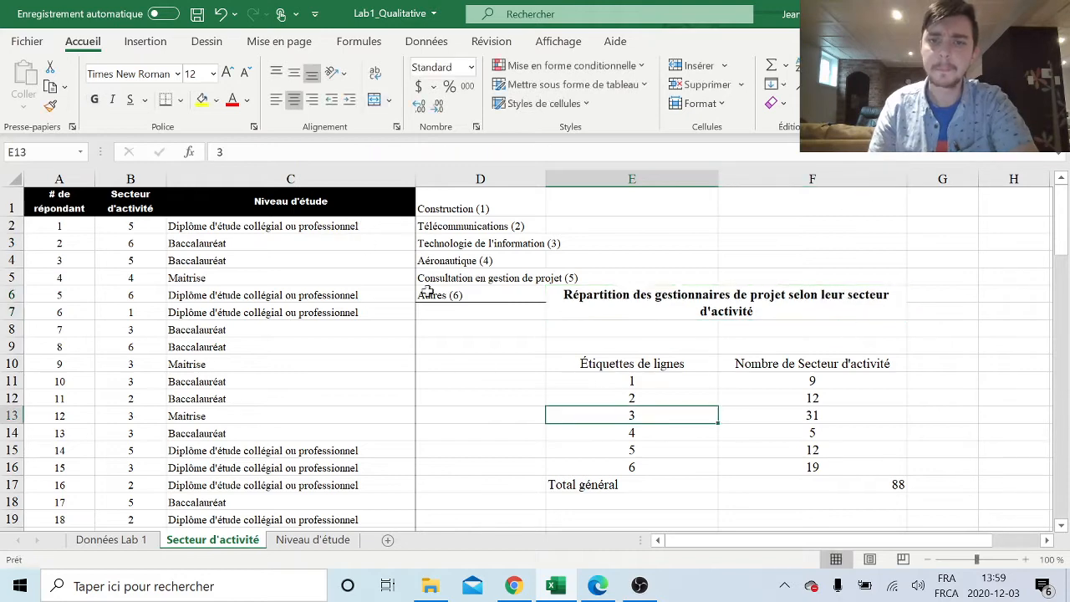
- Copy the sector names from D1:D6 over the numeric codes in the table, starting in E11
click(642, 380)
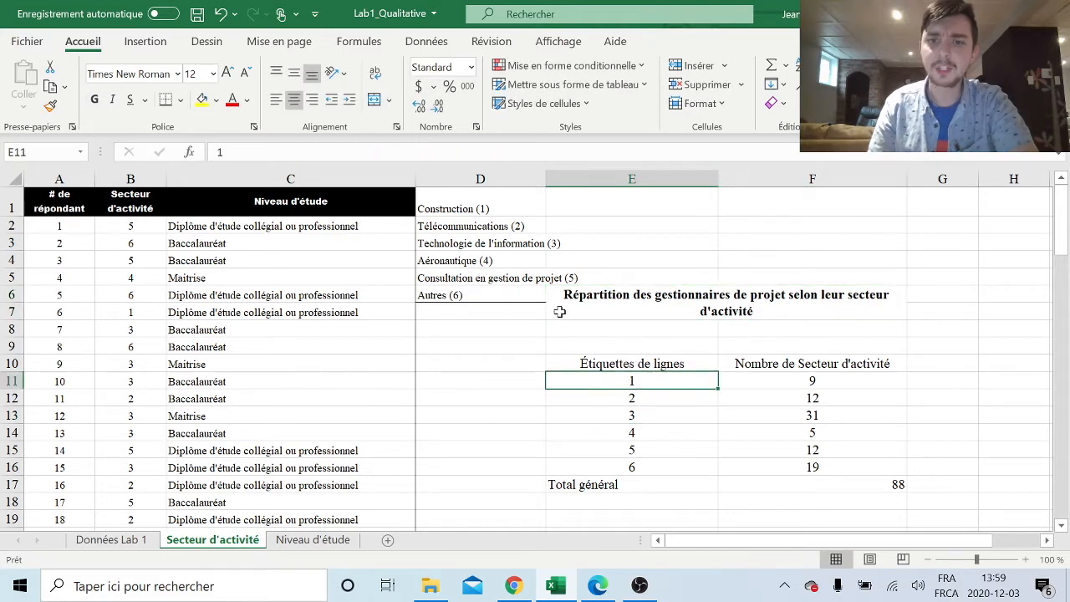
click(468, 203)
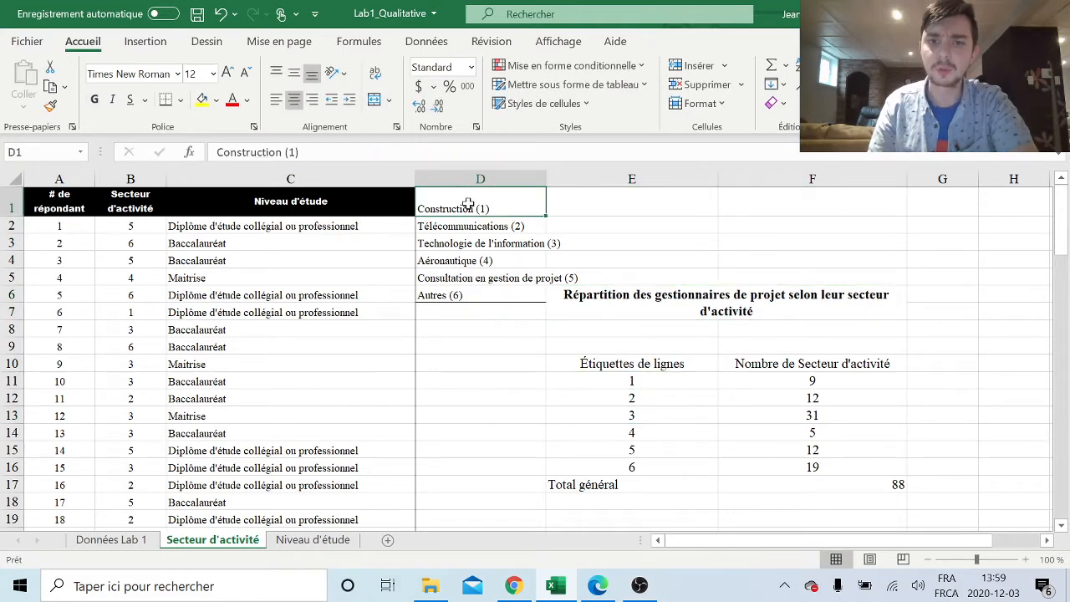
drag(468, 204, 492, 301)
key(ctrl+c)
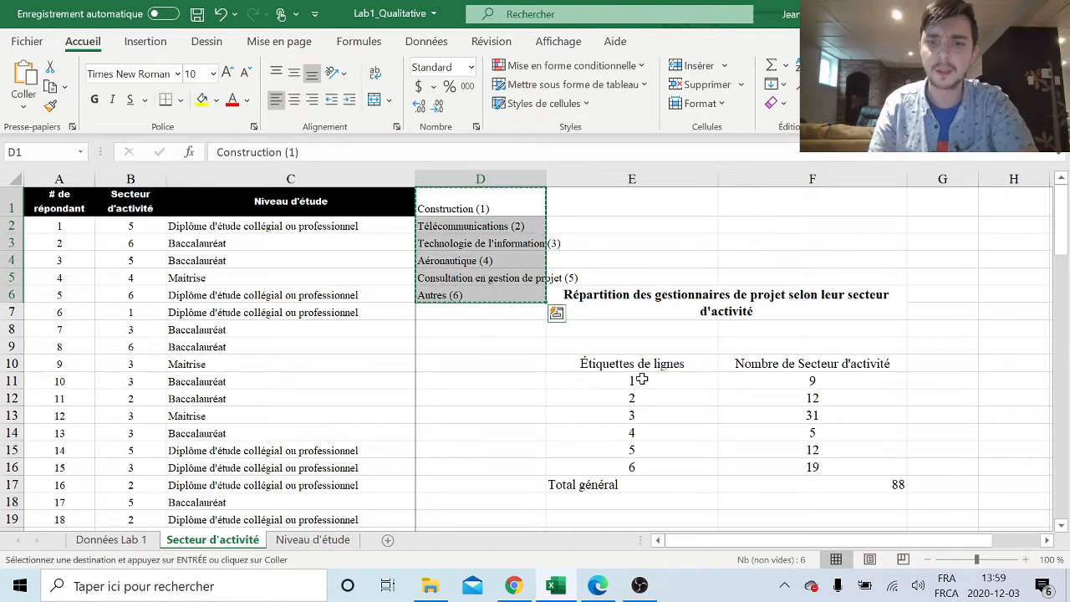
click(637, 380)
key(ctrl+v)
click(807, 466)
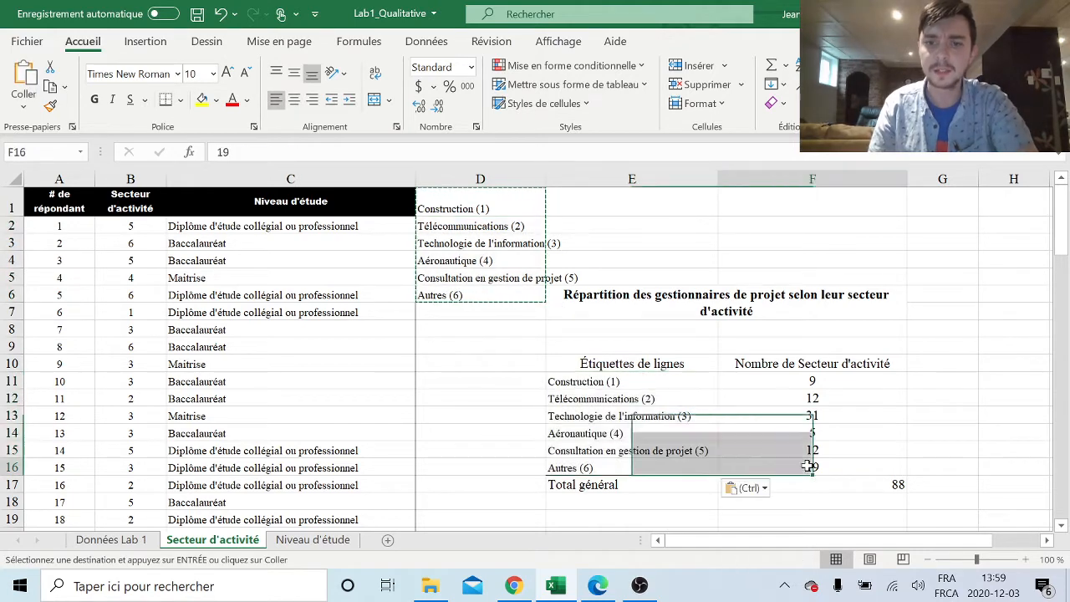
- Centre the sector names and counts in E11:F16 horizontally
click(648, 382)
drag(616, 380, 771, 471)
click(294, 98)
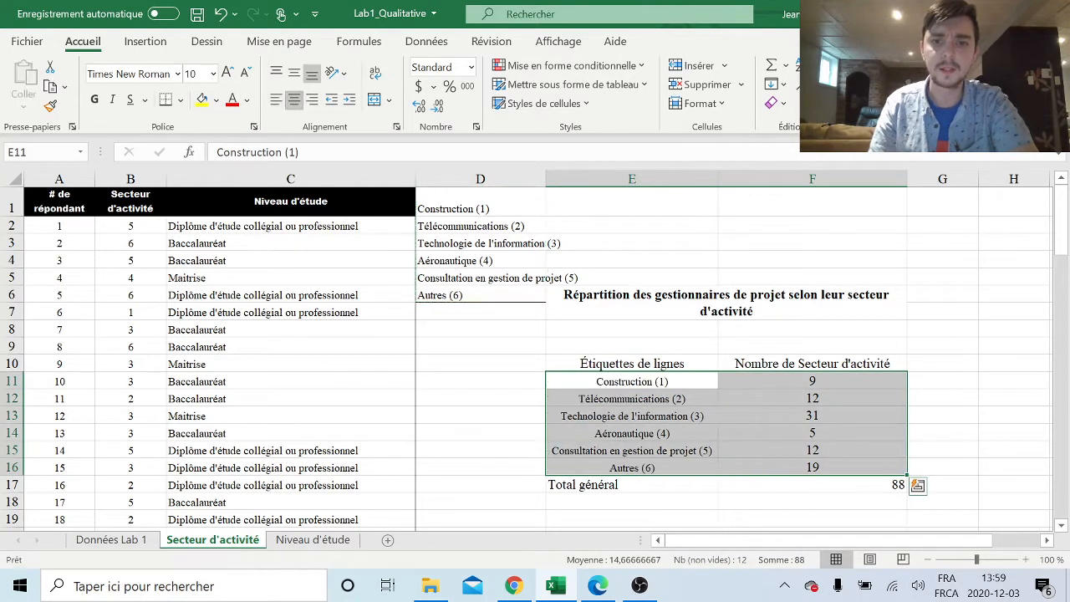
click(755, 333)
- Remove all borders from the "Autres (6)" cell E16 in the frequency table
click(673, 448)
click(655, 468)
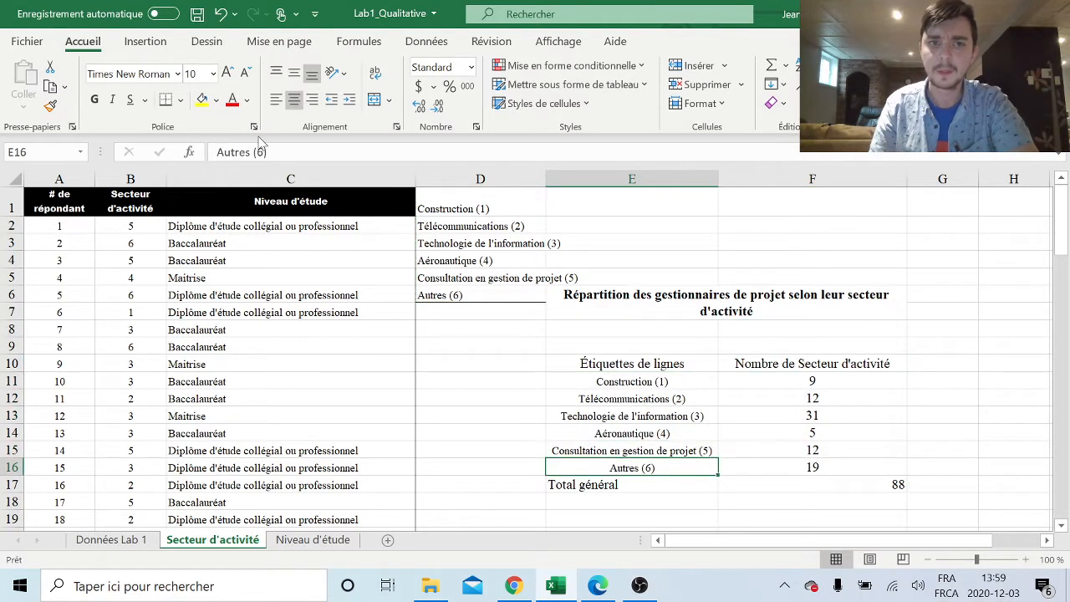
click(598, 260)
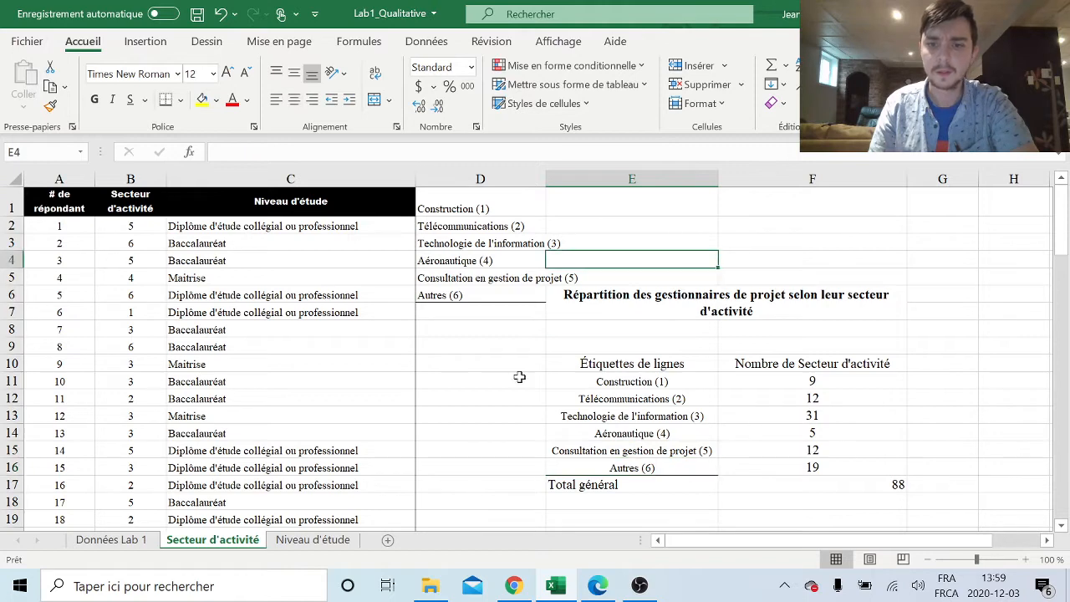
click(595, 469)
click(179, 99)
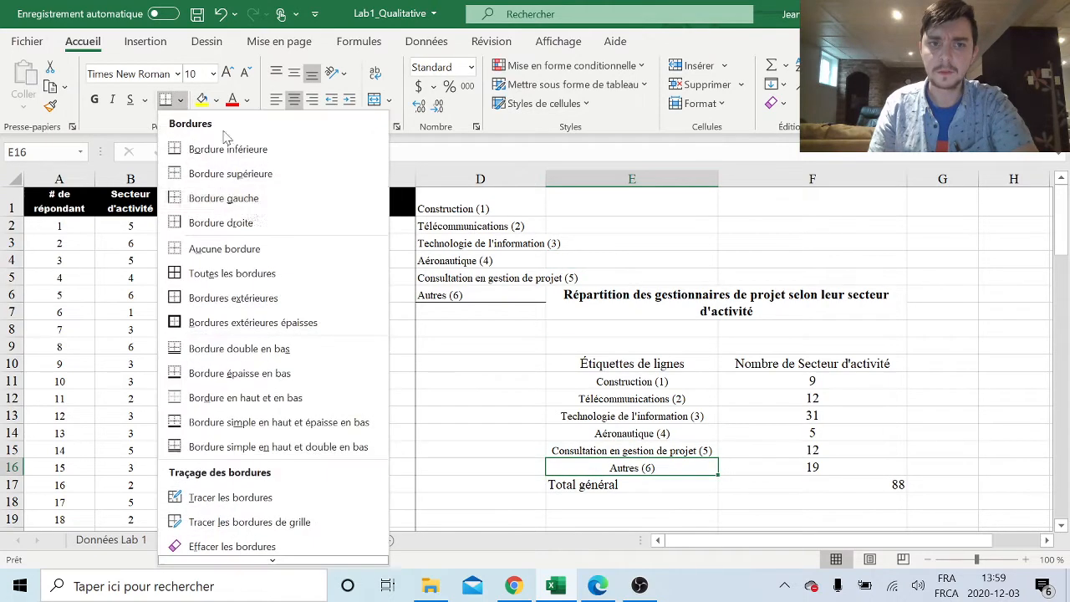
click(256, 251)
- Replace the row-label heading in E10 with "Secteur d'activité"
click(631, 361)
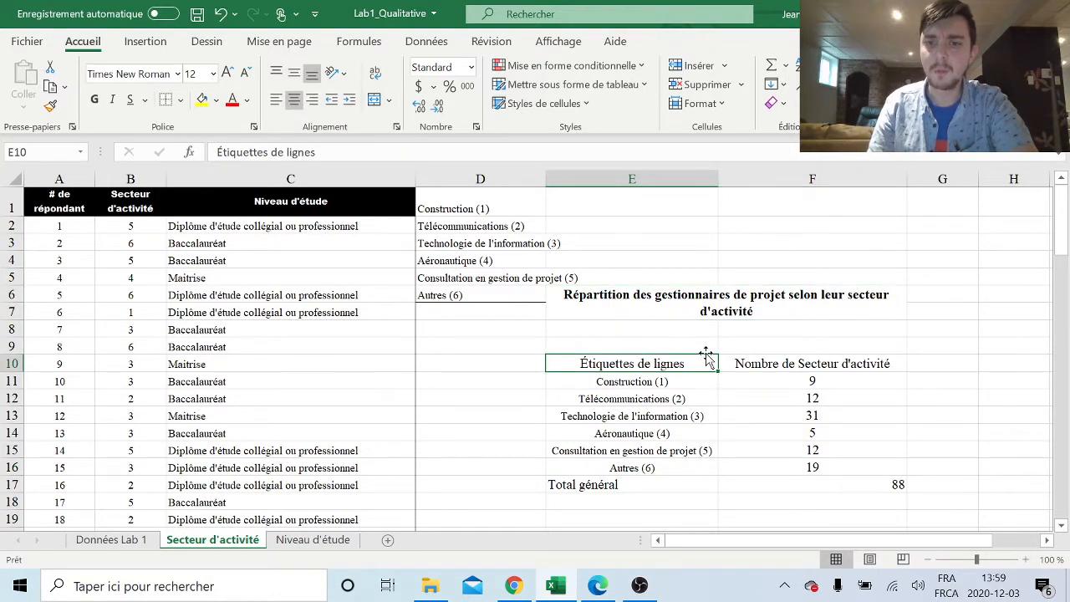
click(700, 304)
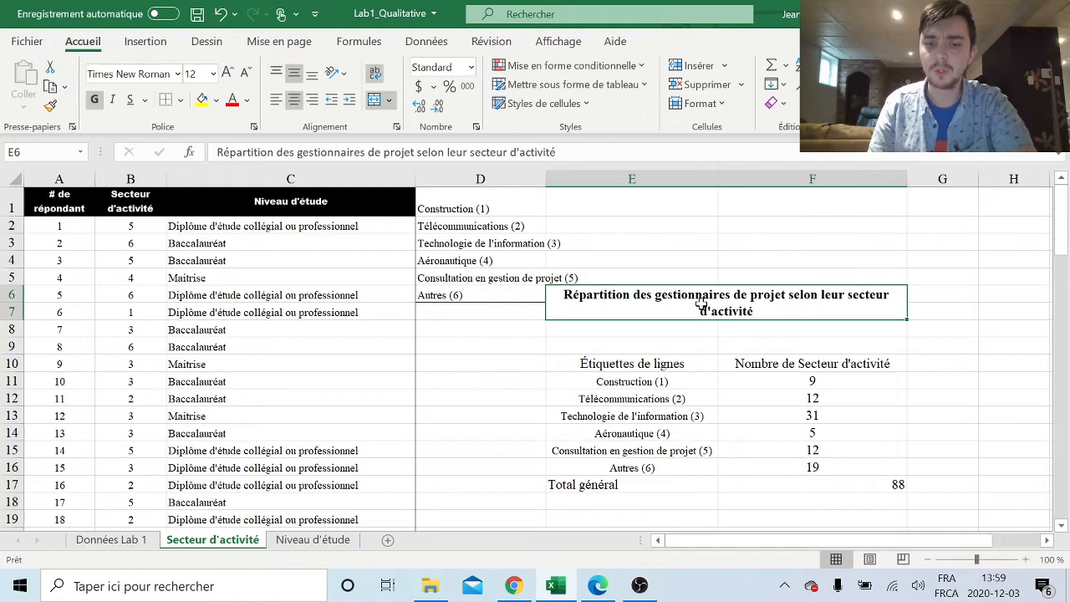
double_click(683, 367)
drag(685, 364, 580, 363)
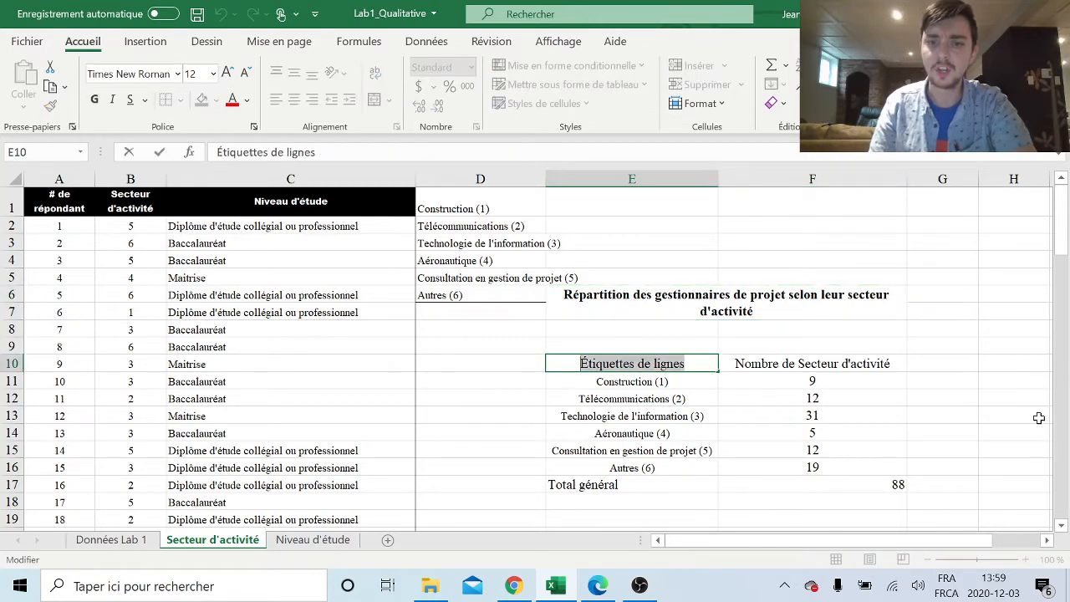
text(Se)
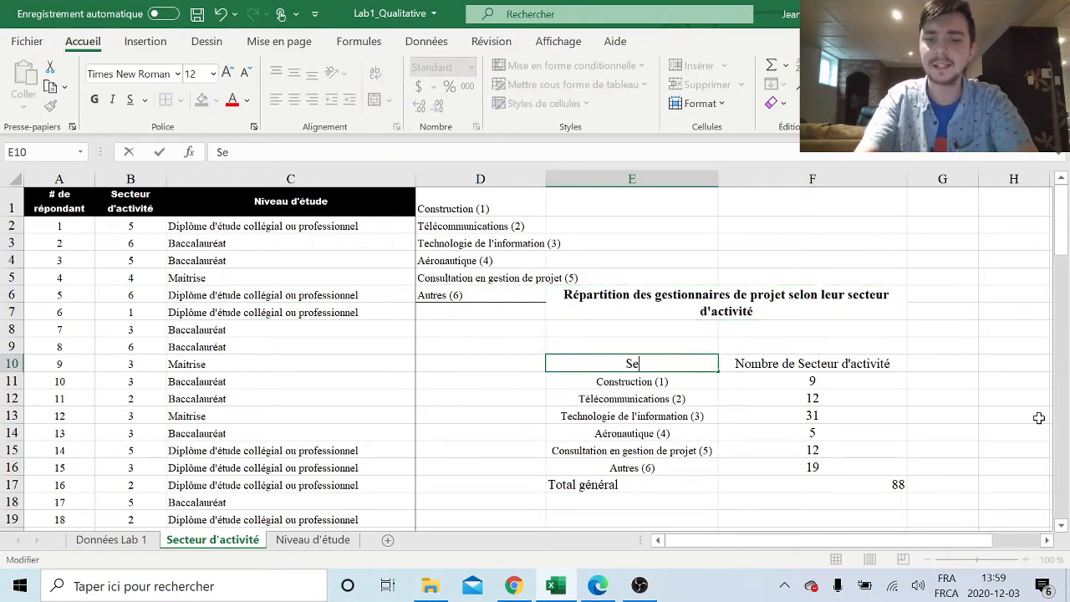
text(cteur d'a)
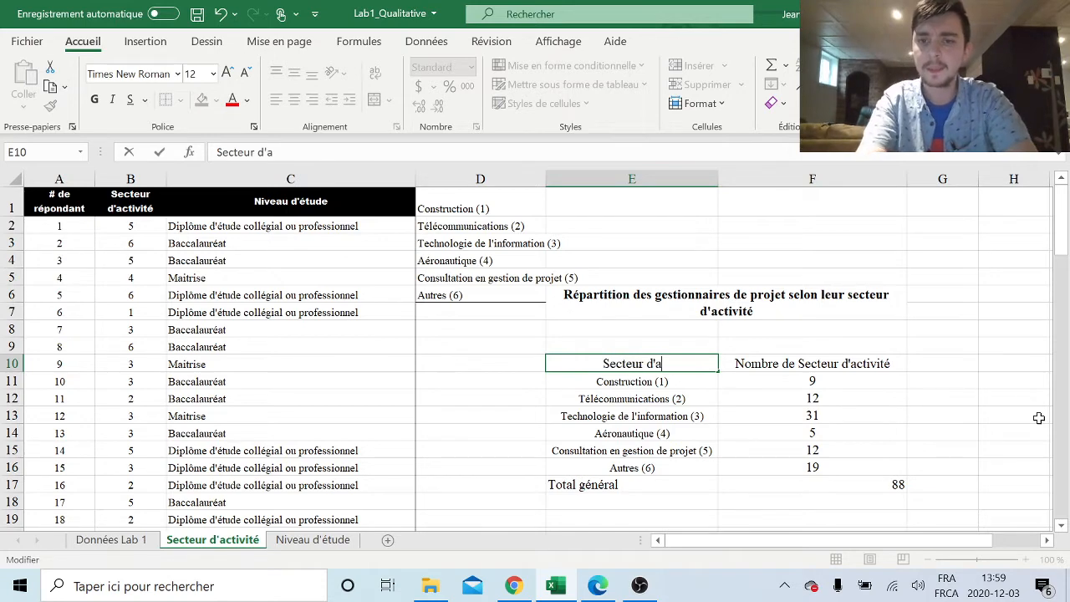
text(ctivité)
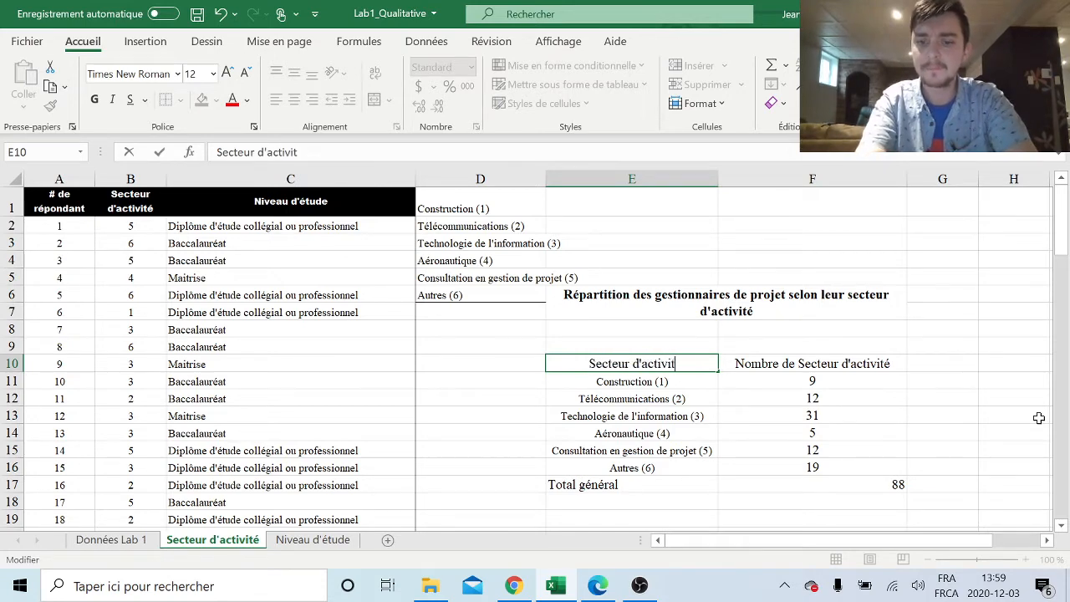
- Change the count column heading in F10 to "Nombre gestionnaires"
double_click(818, 371)
double_click(866, 362)
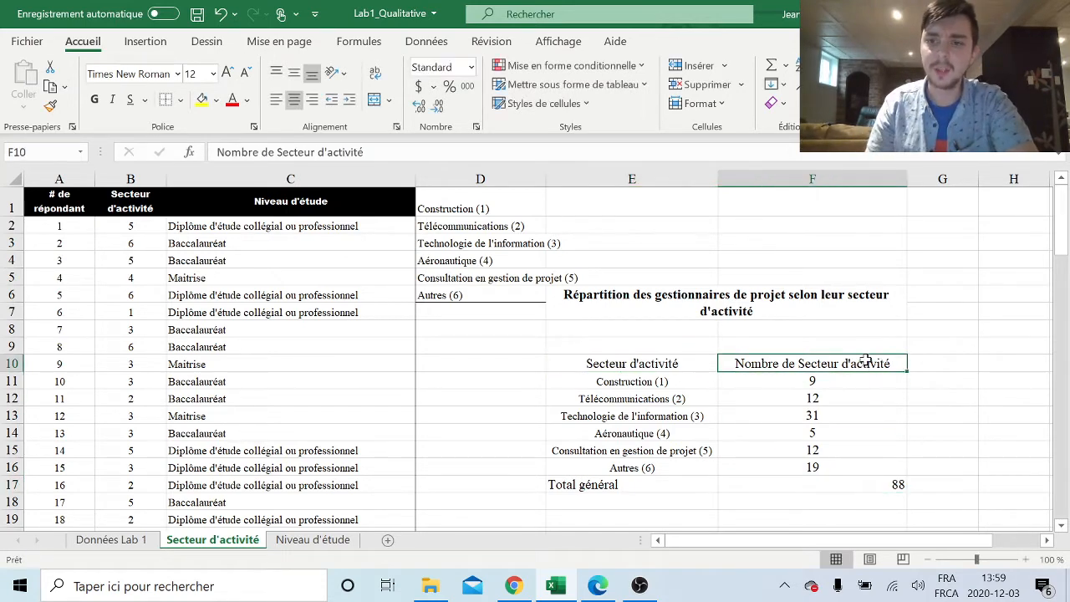
drag(891, 363, 797, 363)
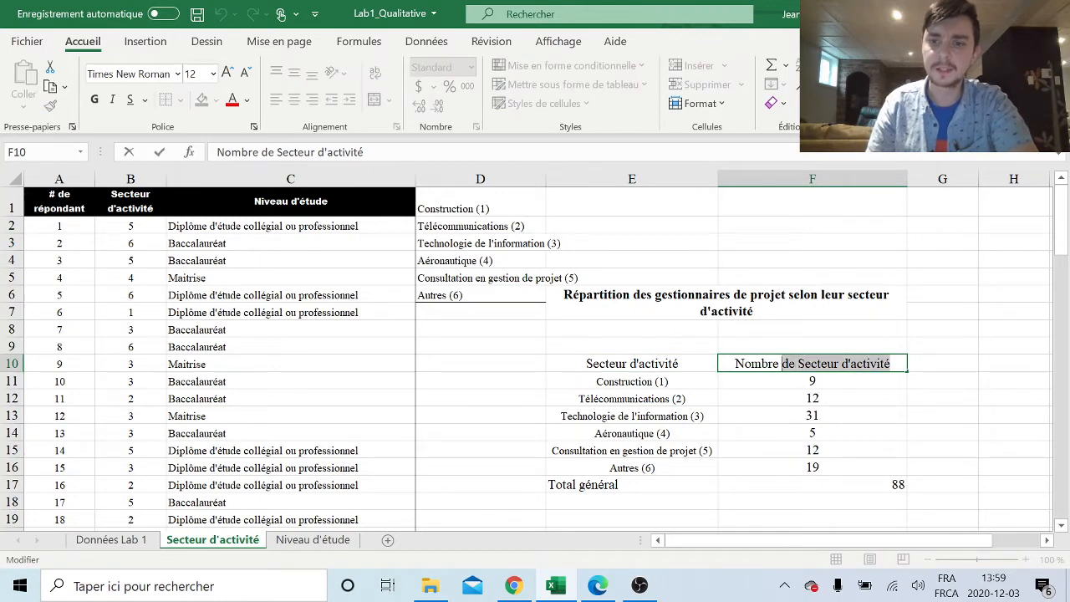
key(BackSpace)
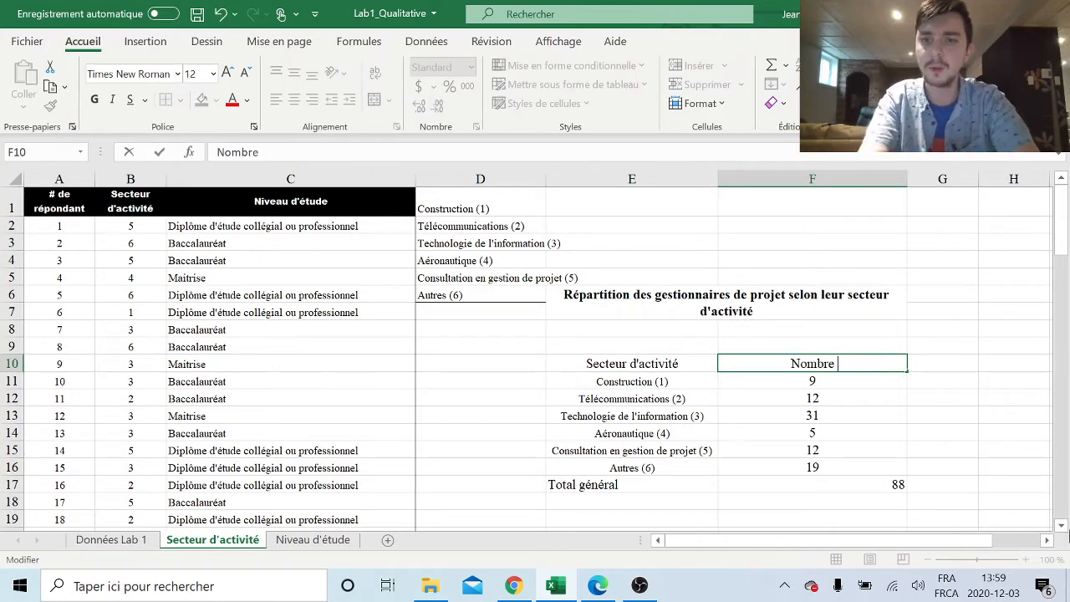
text(gestionnaires)
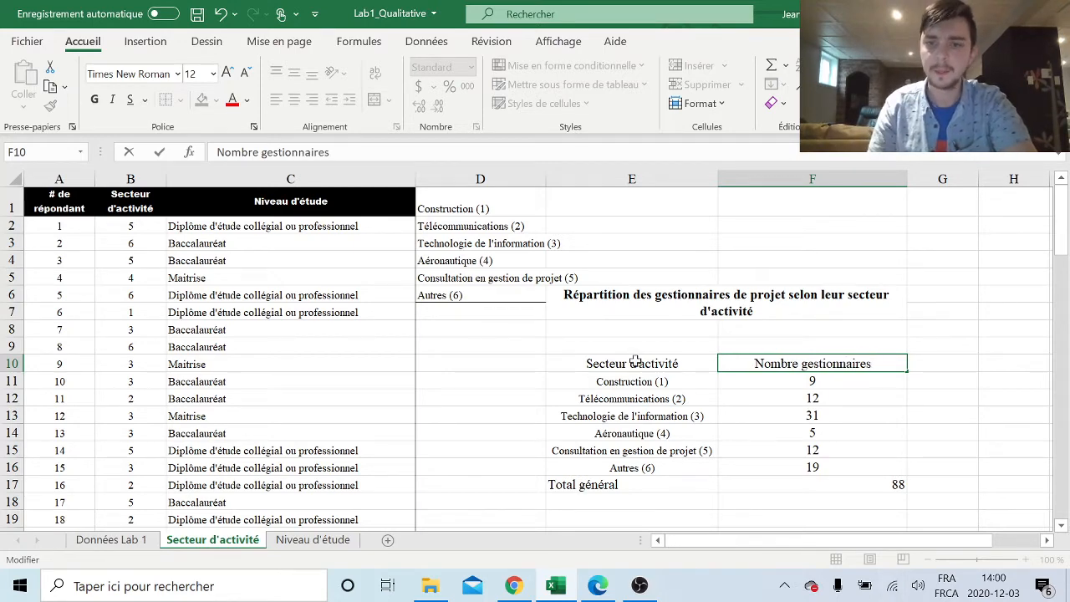
- Make the two column headings in E10:F10 bold
drag(635, 364, 782, 364)
click(94, 99)
click(628, 294)
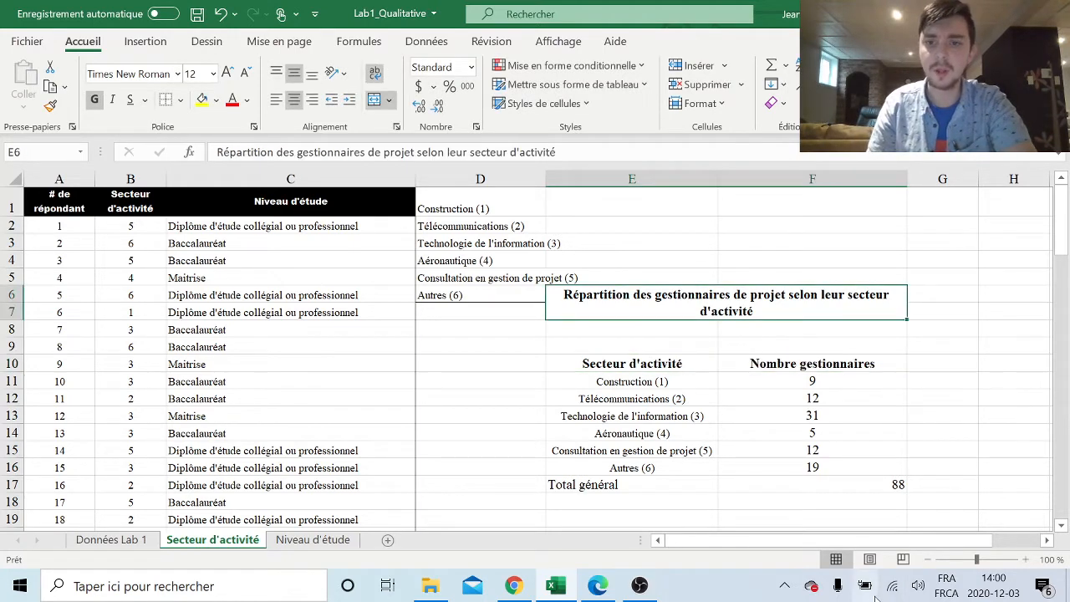
- Outline the frequency table E10:F17 with borders and add border lines dividing its columns and total row
drag(603, 363, 892, 484)
click(180, 99)
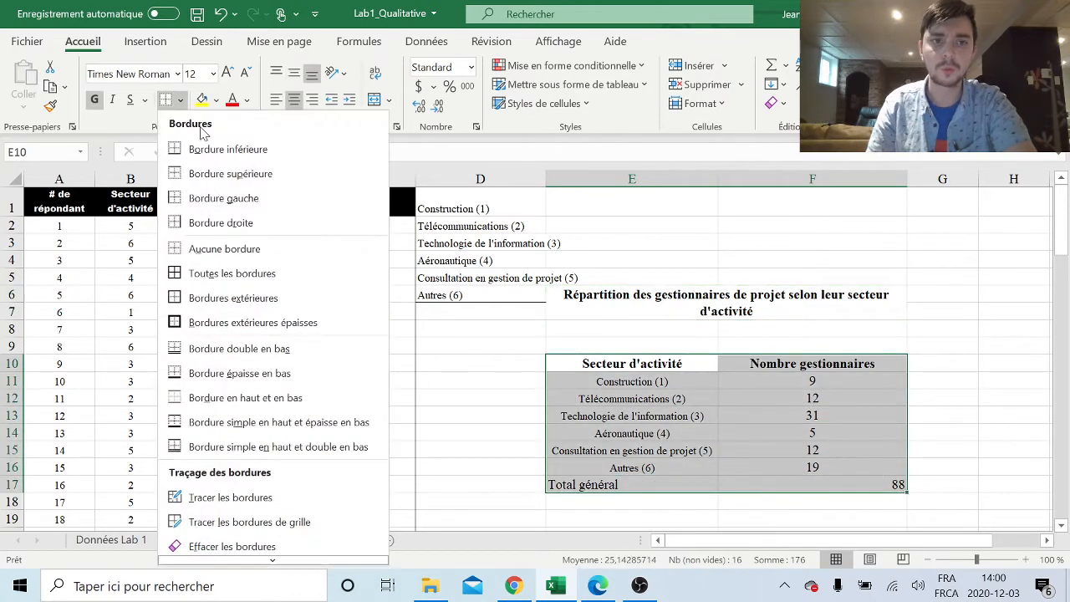
click(240, 322)
click(688, 377)
drag(688, 377, 778, 483)
click(669, 382)
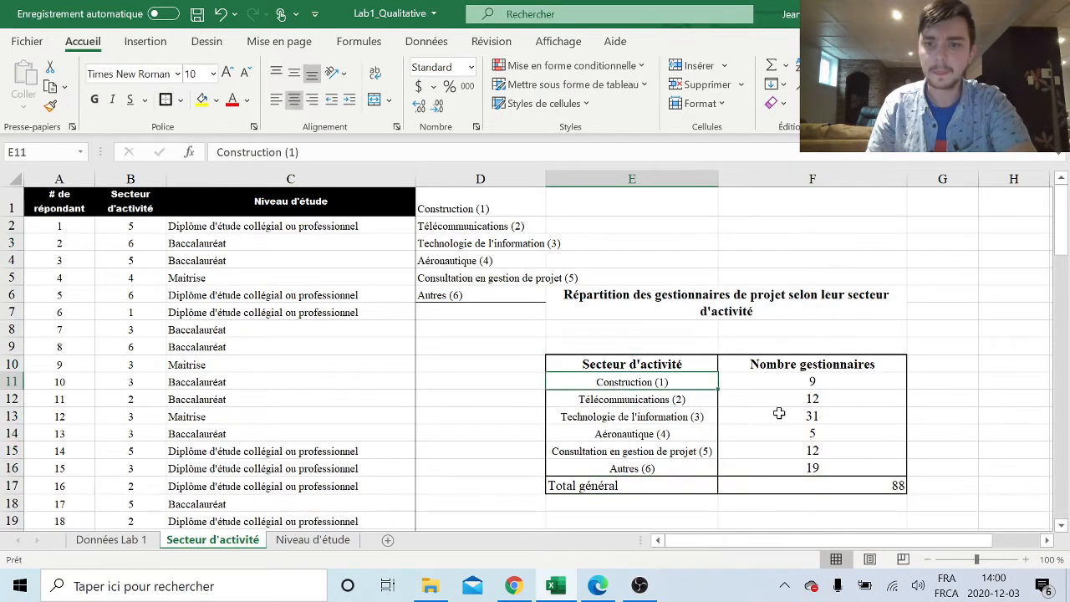
click(917, 428)
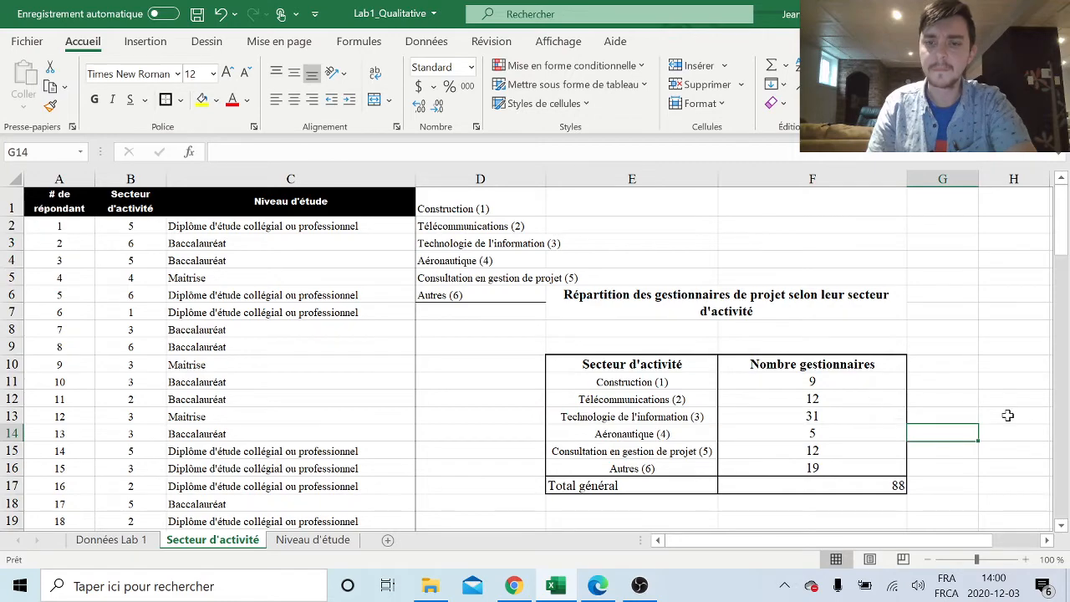
- Copy the source citation from B103 of the Données Lab 1 sheet into E18 below the frequency table on Secteur d'activité
scroll(1007, 415, down, 1)
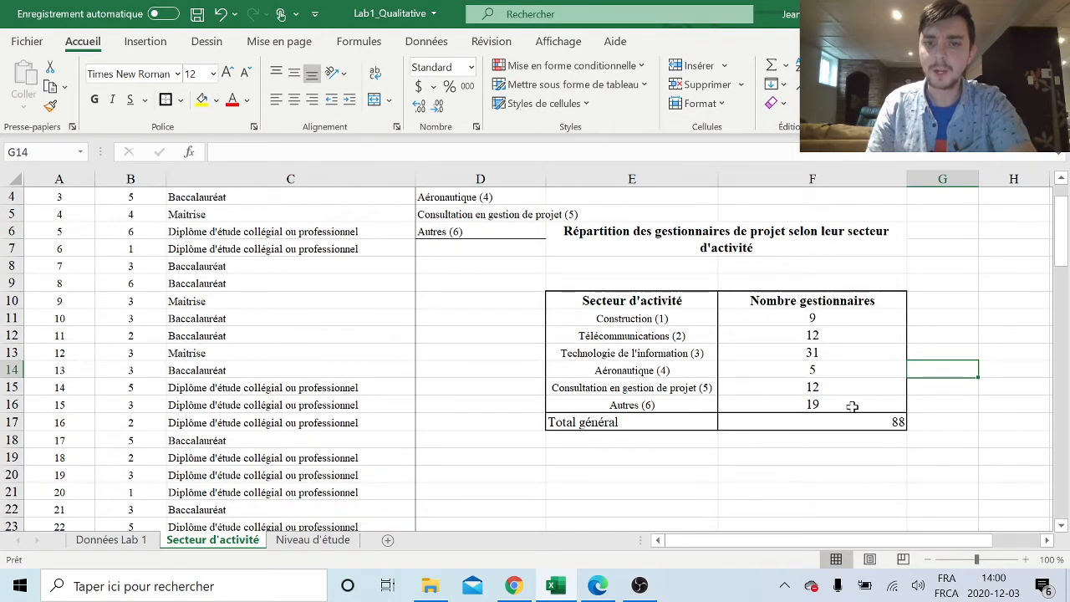
scroll(267, 460, up, 1)
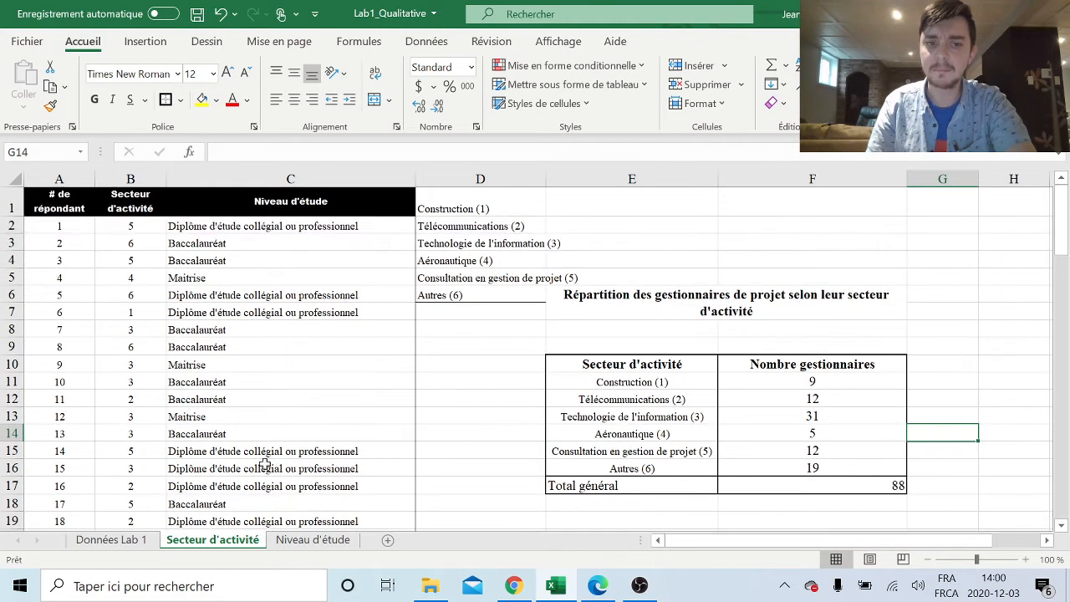
click(112, 539)
scroll(430, 368, down, 19)
scroll(438, 358, down, 17)
scroll(272, 356, up, 6)
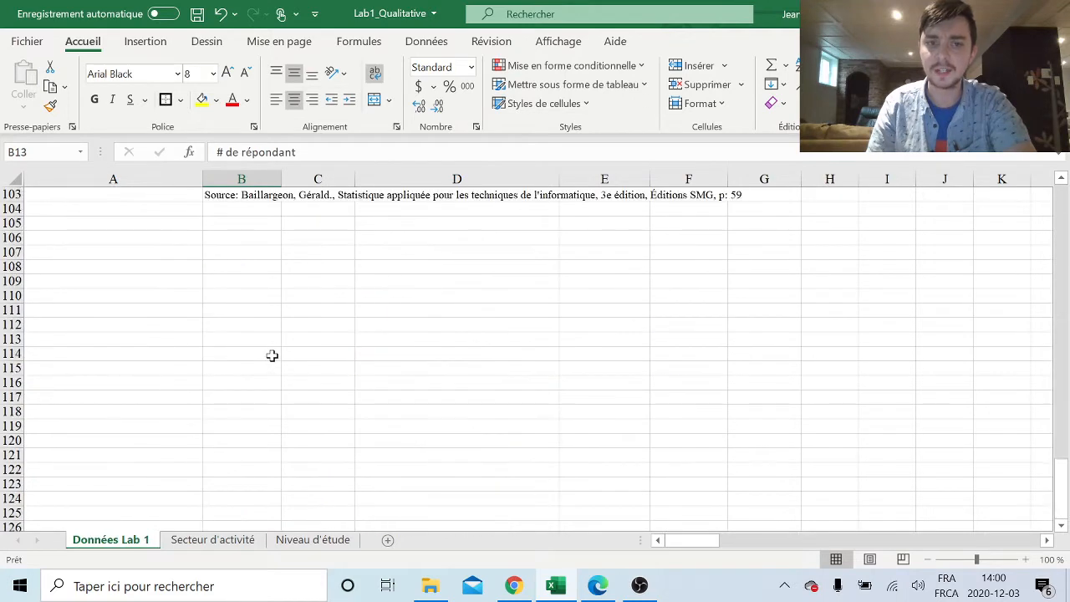
click(252, 281)
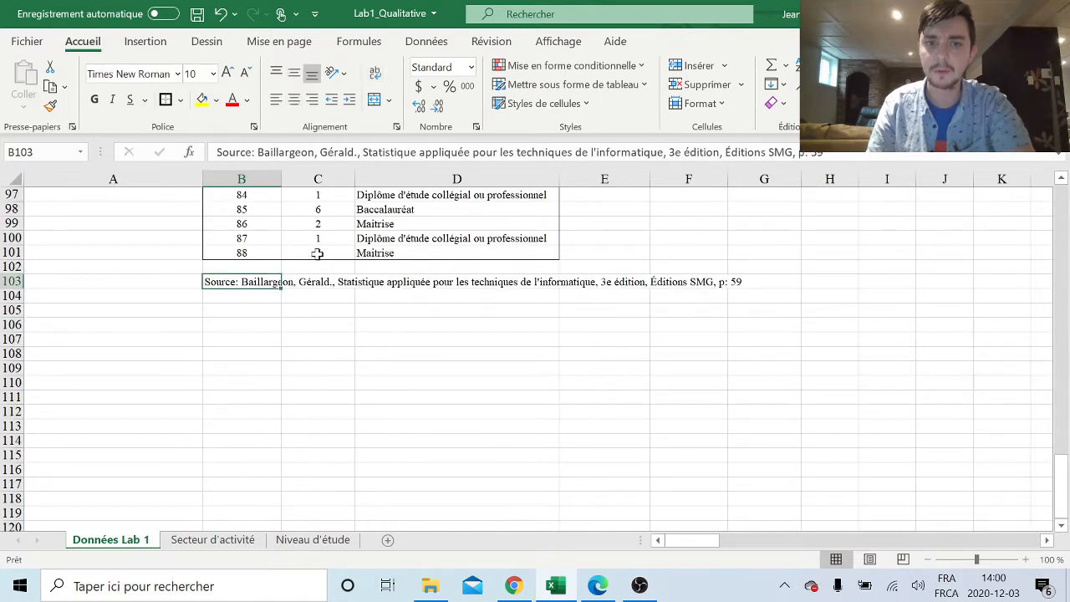
key(ctrl+c)
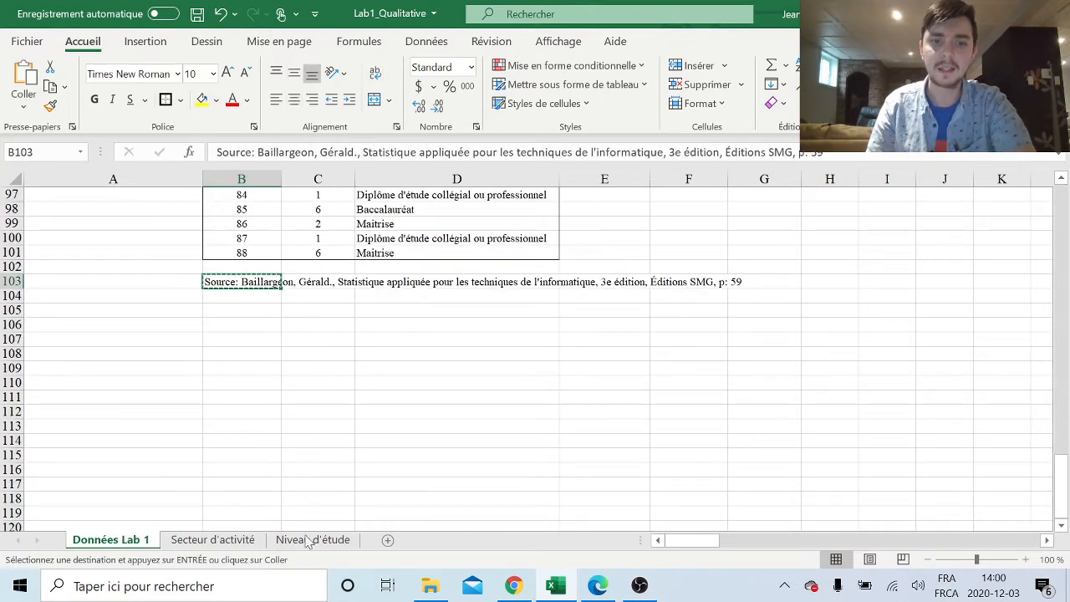
click(212, 539)
scroll(543, 456, down, 1)
click(612, 436)
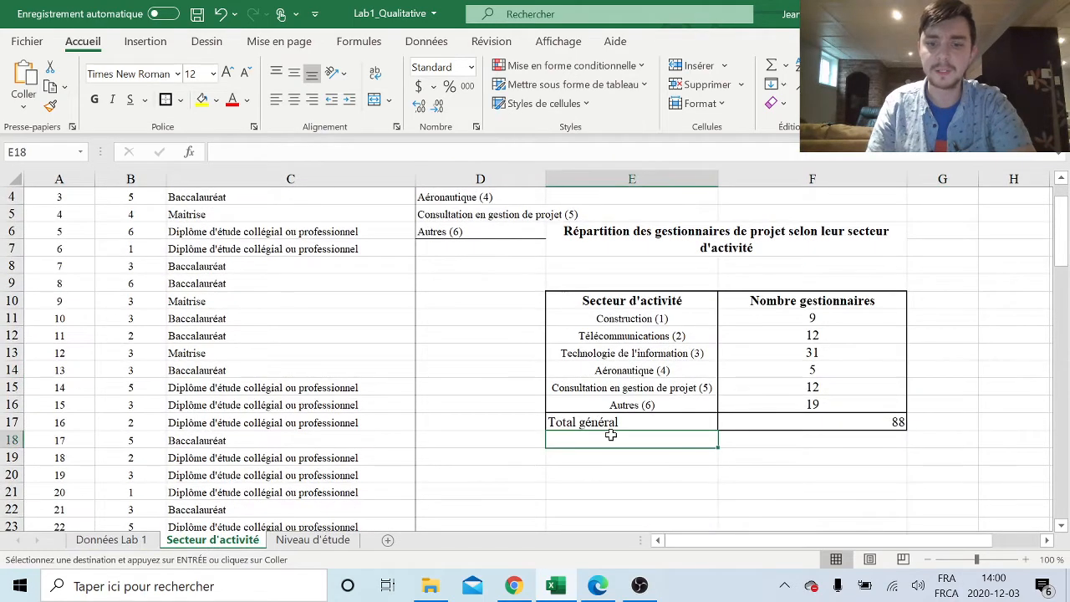
key(ctrl+v)
click(764, 511)
- Align the source citation in E18 to the top of its cell, reduce its font size by two steps and italicize it
click(599, 441)
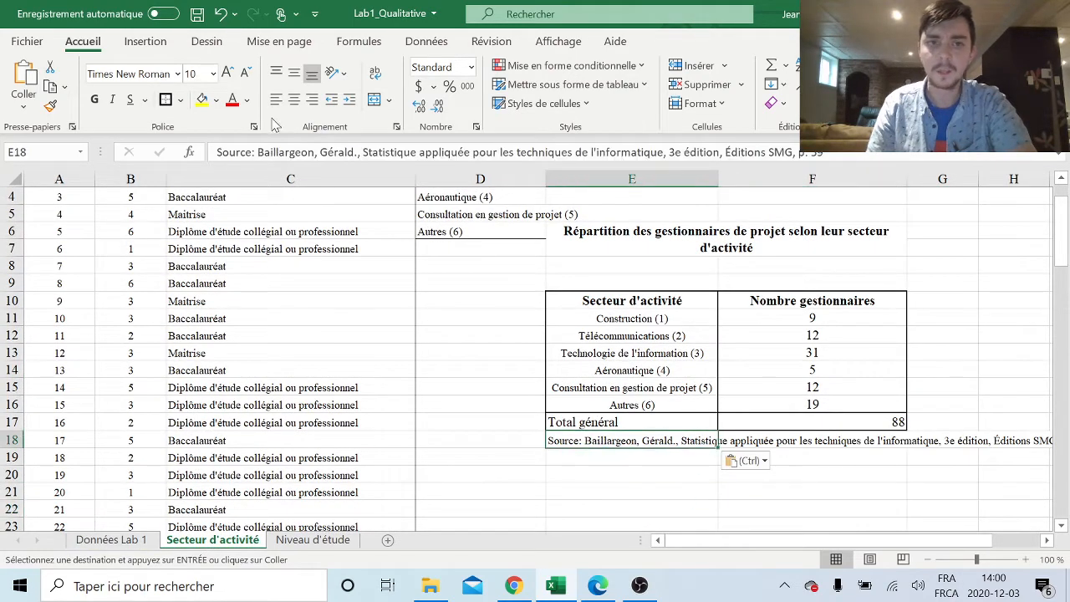
click(276, 73)
click(245, 73)
click(245, 73)
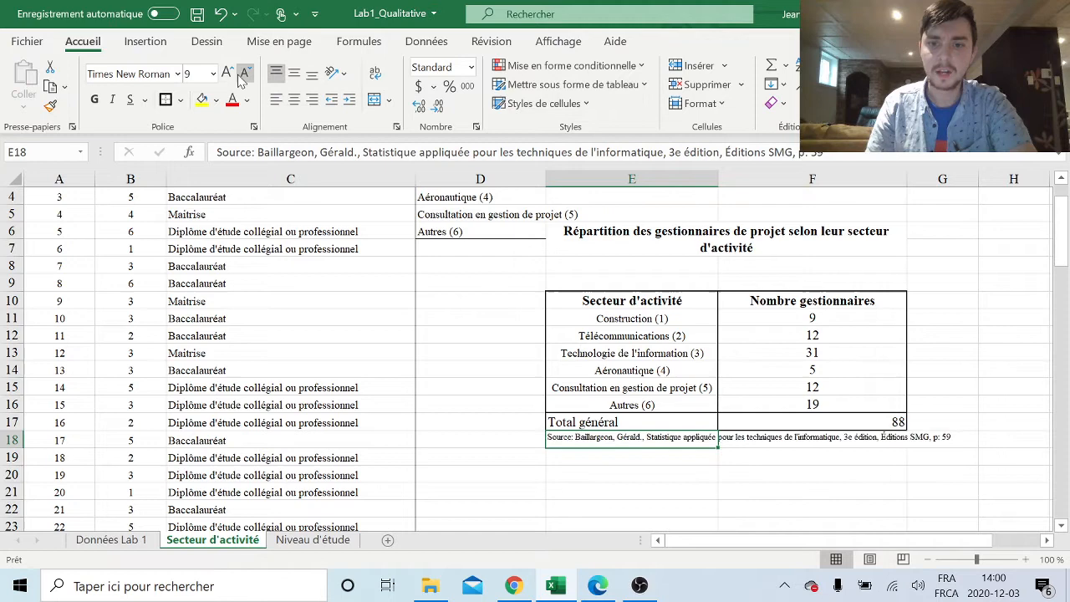
click(112, 99)
click(632, 386)
click(810, 461)
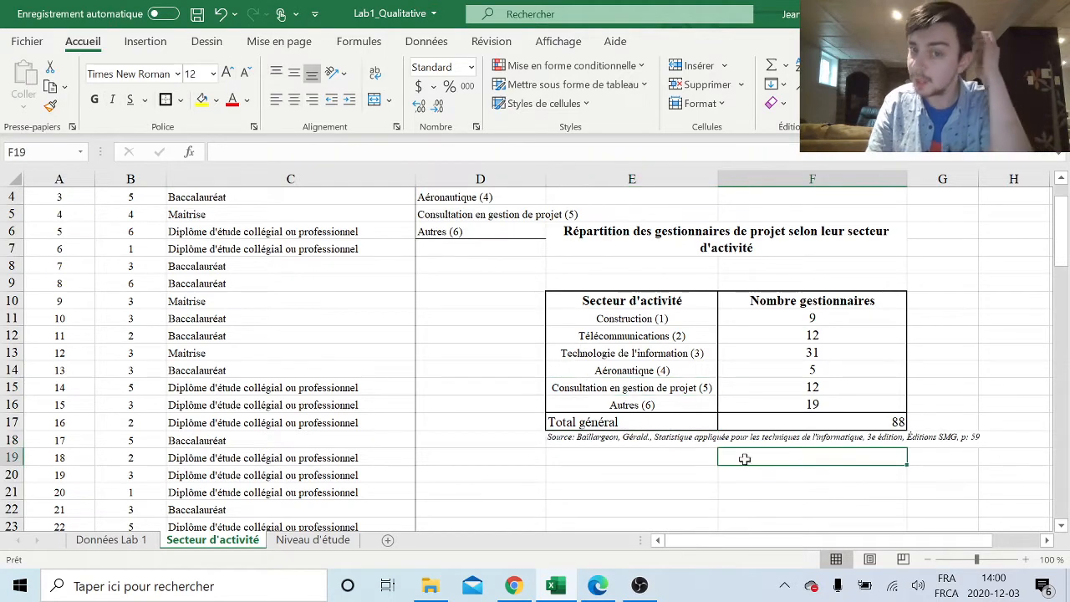
- Delete the helper list of sector names in D1:D6
scroll(547, 277, up, 1)
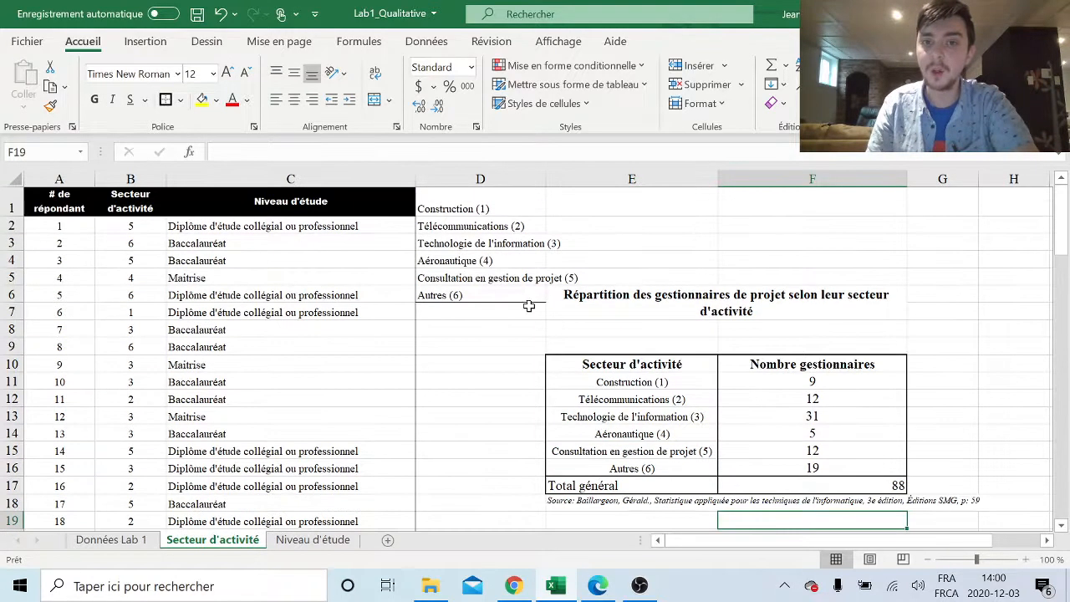
drag(515, 298, 510, 209)
key(Delete)
click(537, 323)
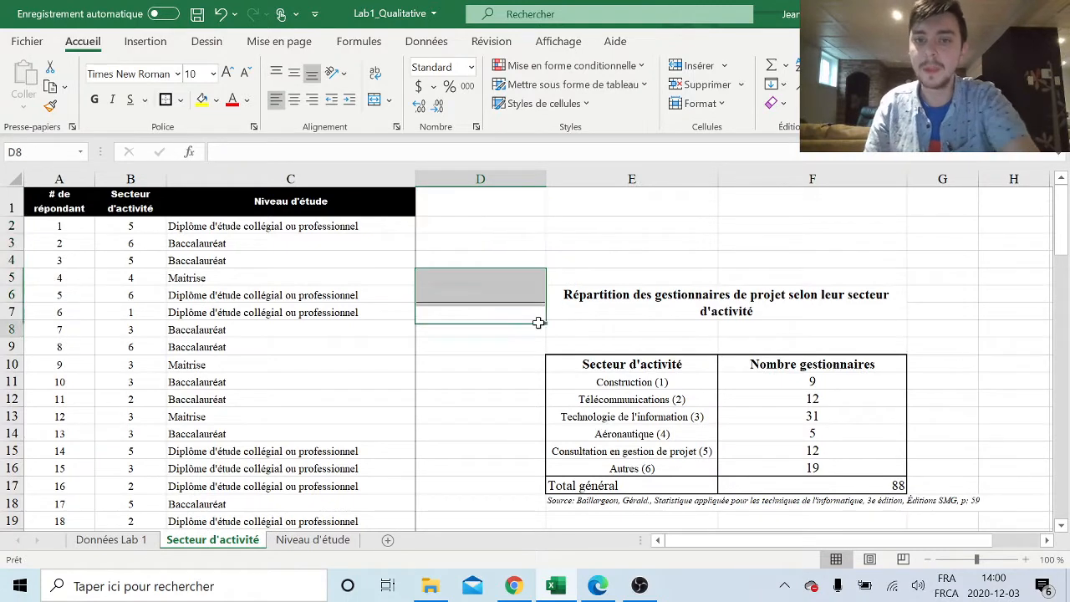
- Enter the table label "Tableau 1.1" in D6 beside the title and right-align it
double_click(533, 295)
text(Ta)
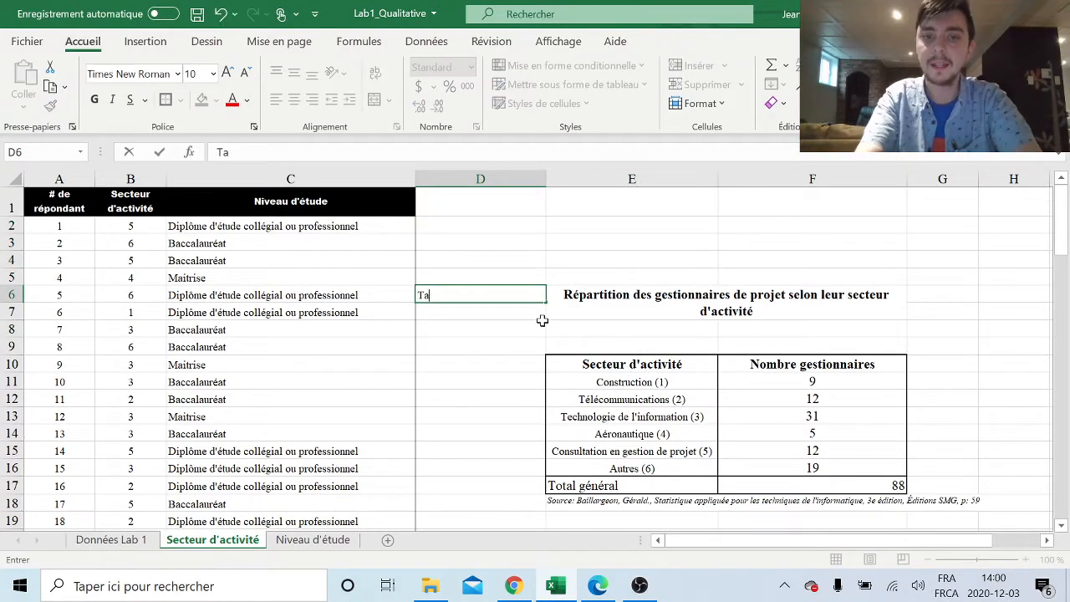
text(bea)
key(BackSpace)
key(BackSpace)
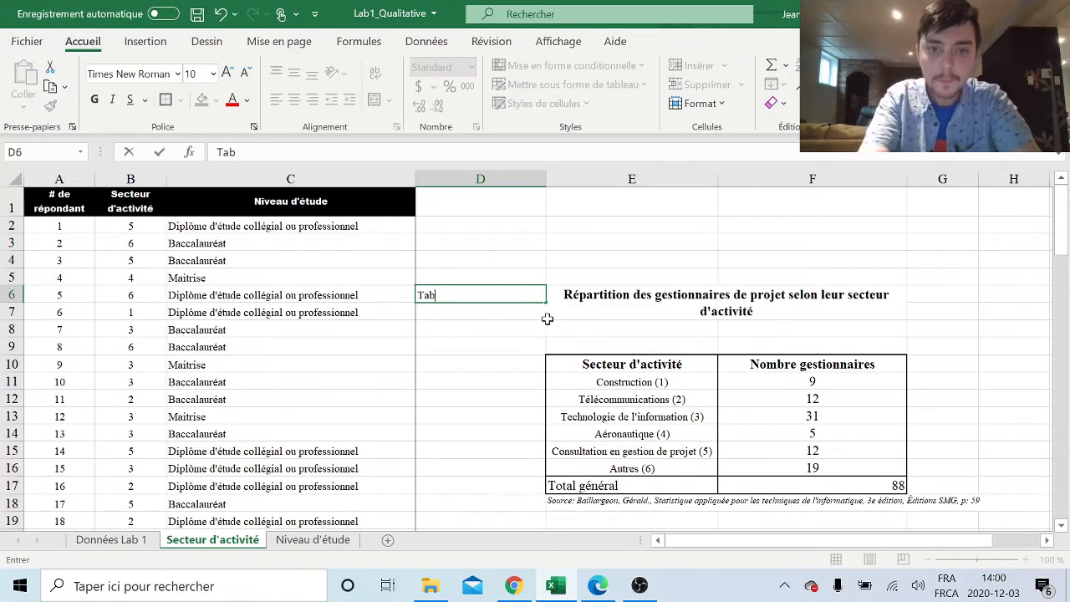
key(Return)
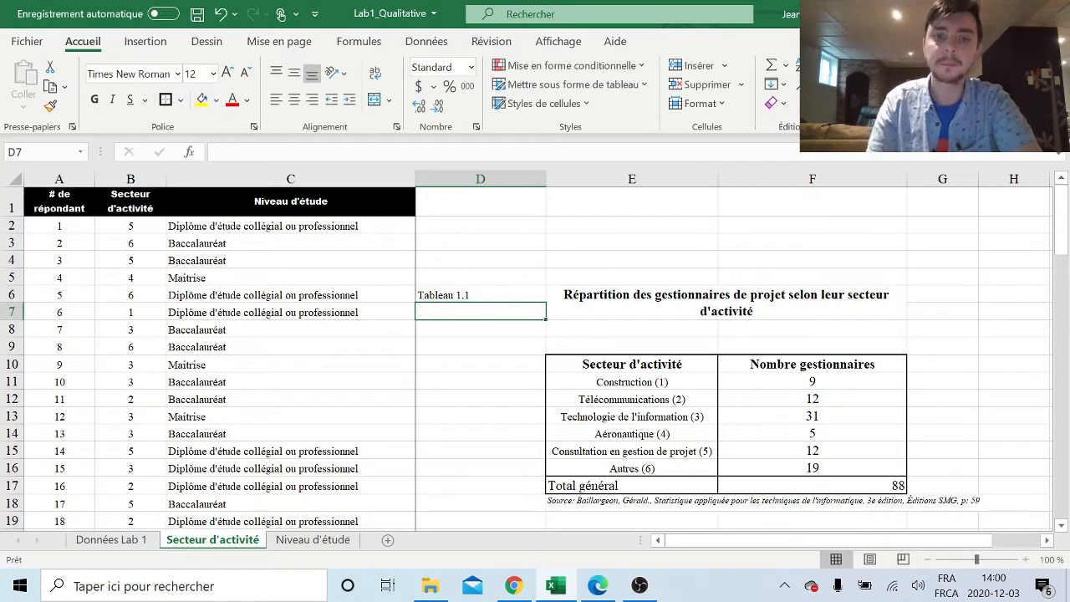
click(451, 290)
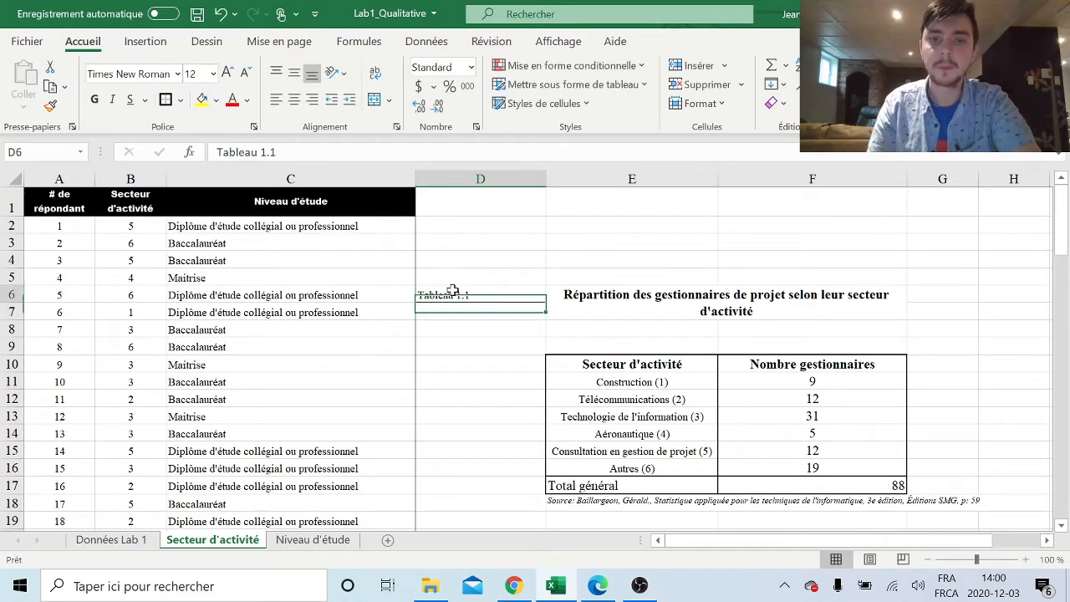
click(312, 99)
- Add a colon to the table label in D6 so it reads "Tableau 1.1:"
double_click(539, 295)
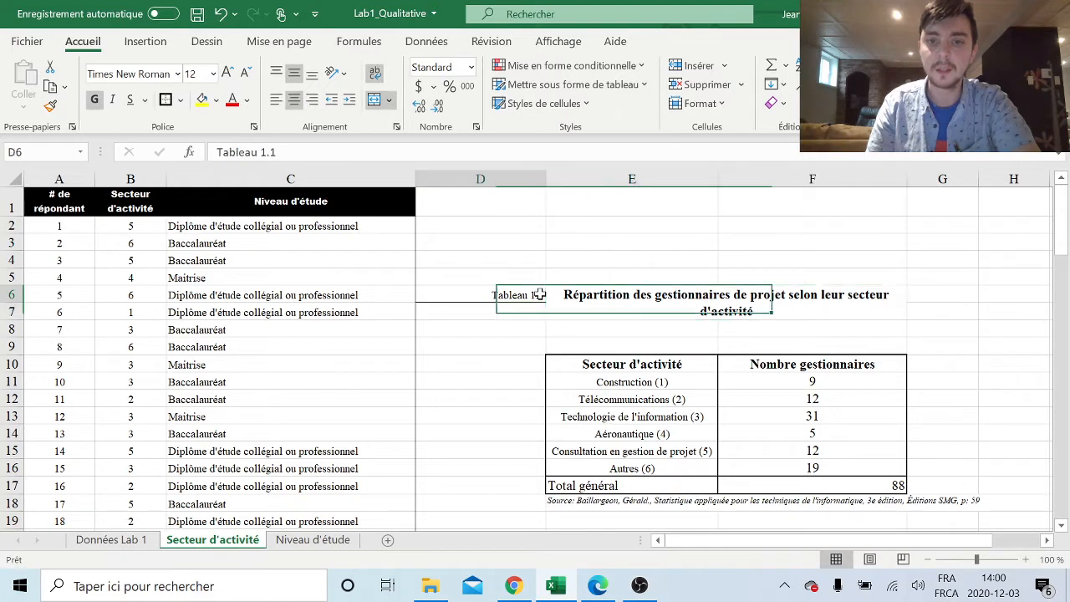
key(Page_Down)
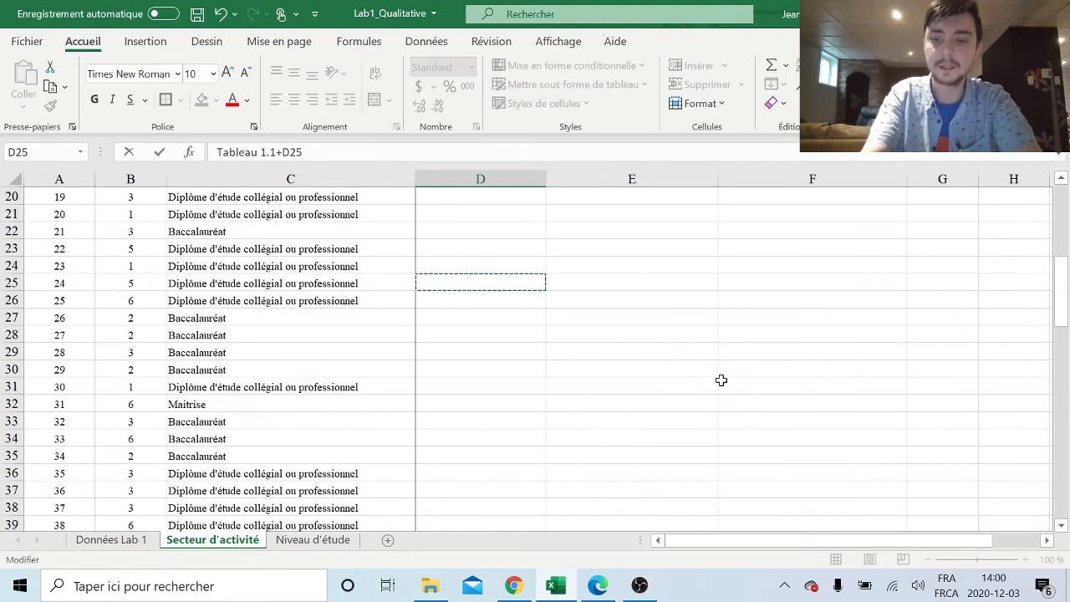
scroll(724, 389, up, 7)
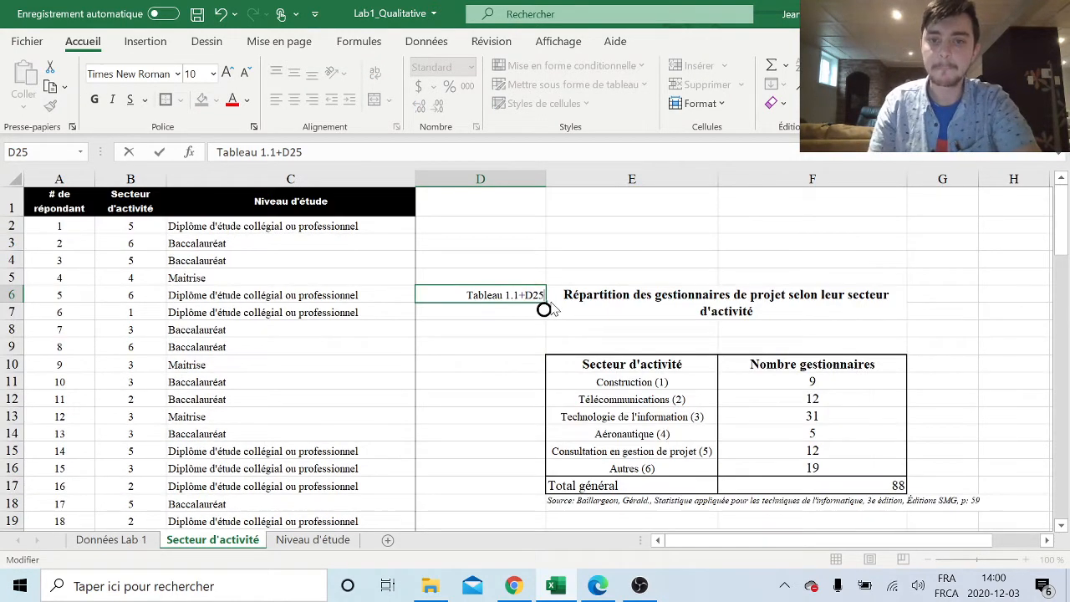
key(BackSpace)
key(BackSpace)
key(BackSpace)
key(BackSpace)
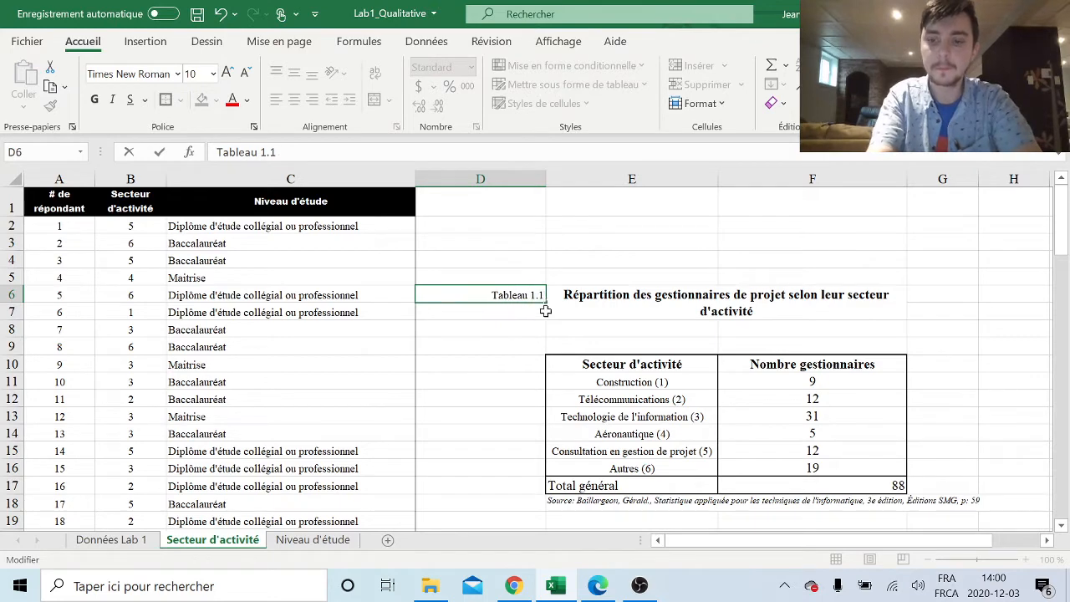
key(Return)
- Fill the frequency table's header cells E10:F10 with light blue
scroll(544, 294, down, 1)
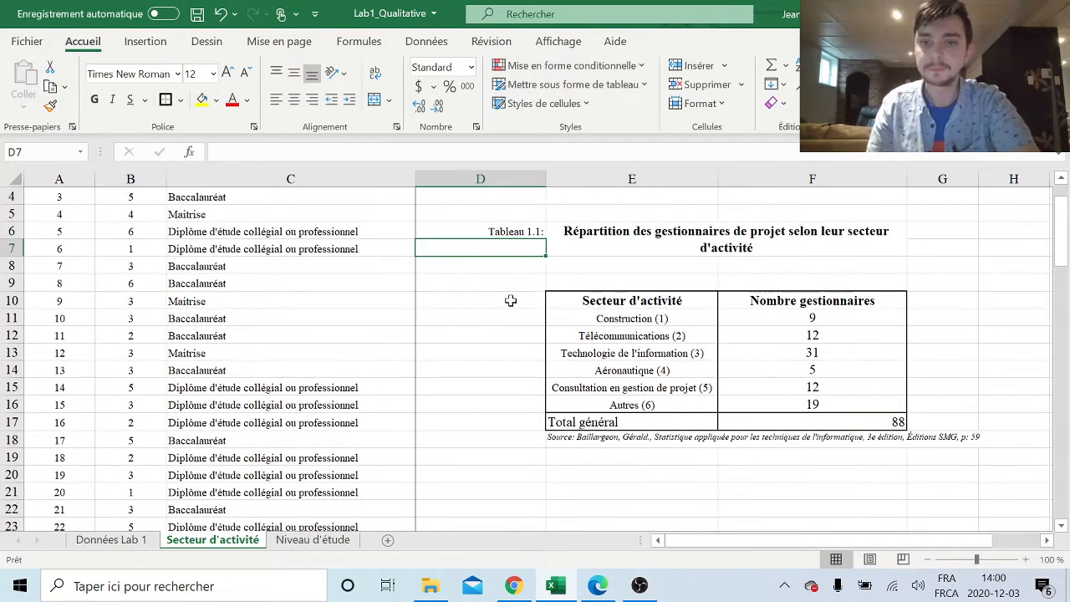
drag(635, 301, 802, 301)
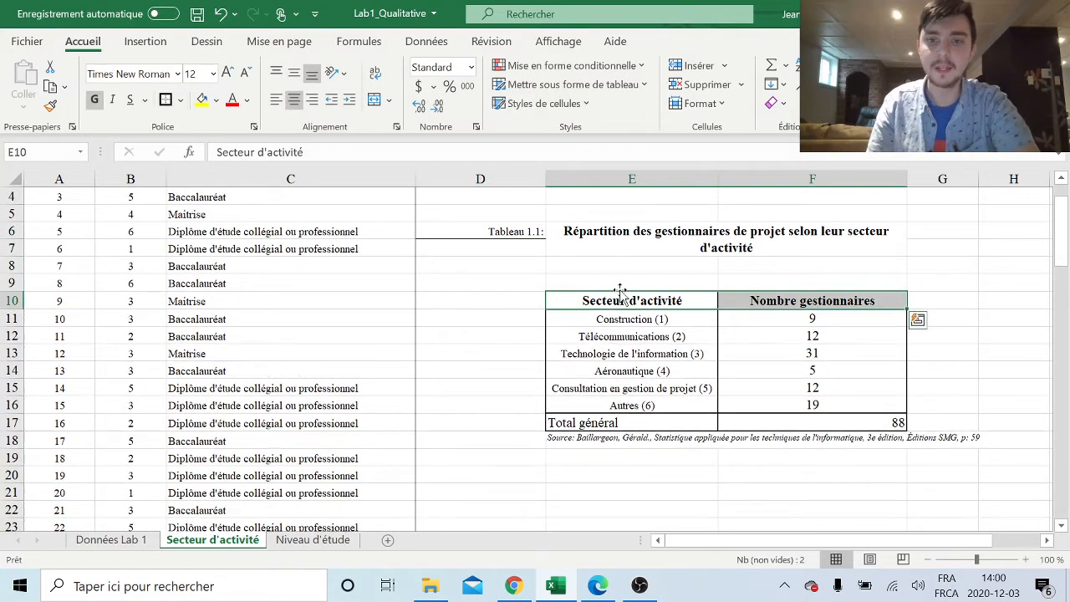
click(948, 391)
scroll(836, 351, down, 1)
scroll(727, 309, up, 1)
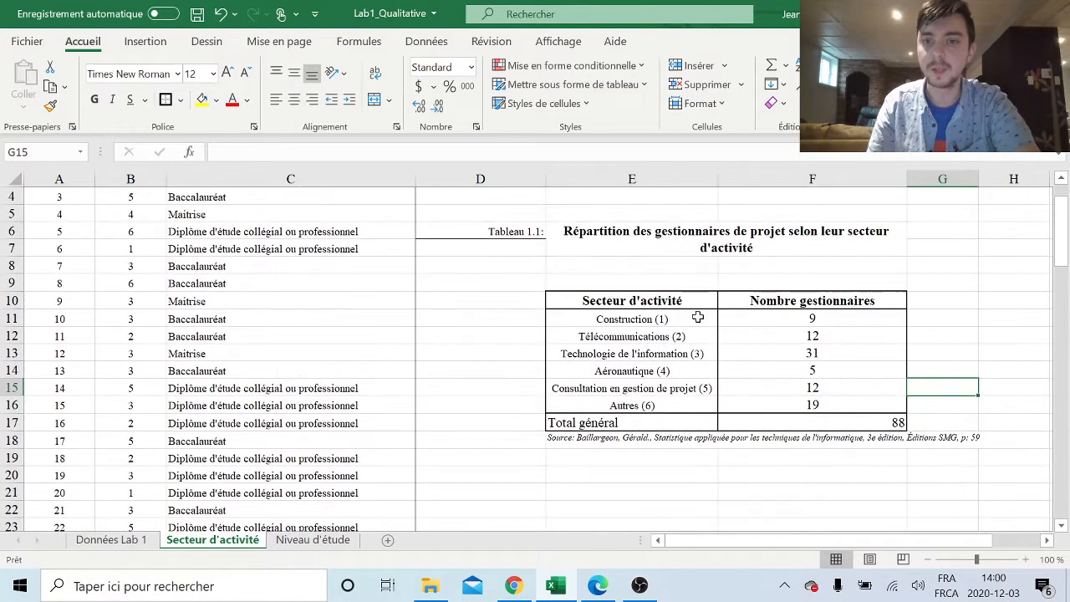
drag(697, 299, 777, 301)
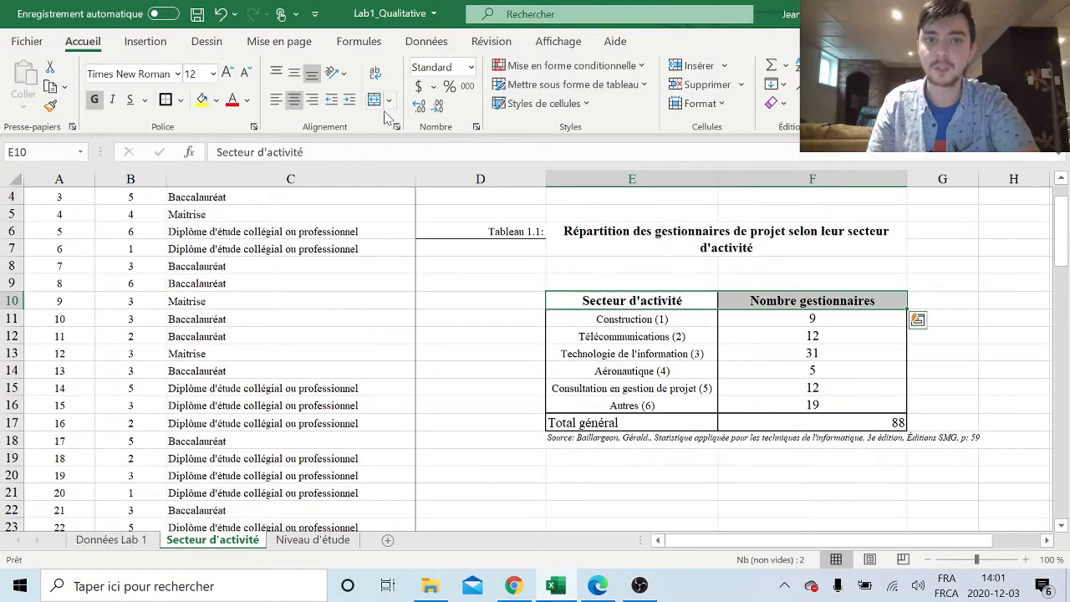
click(215, 99)
click(263, 173)
click(752, 283)
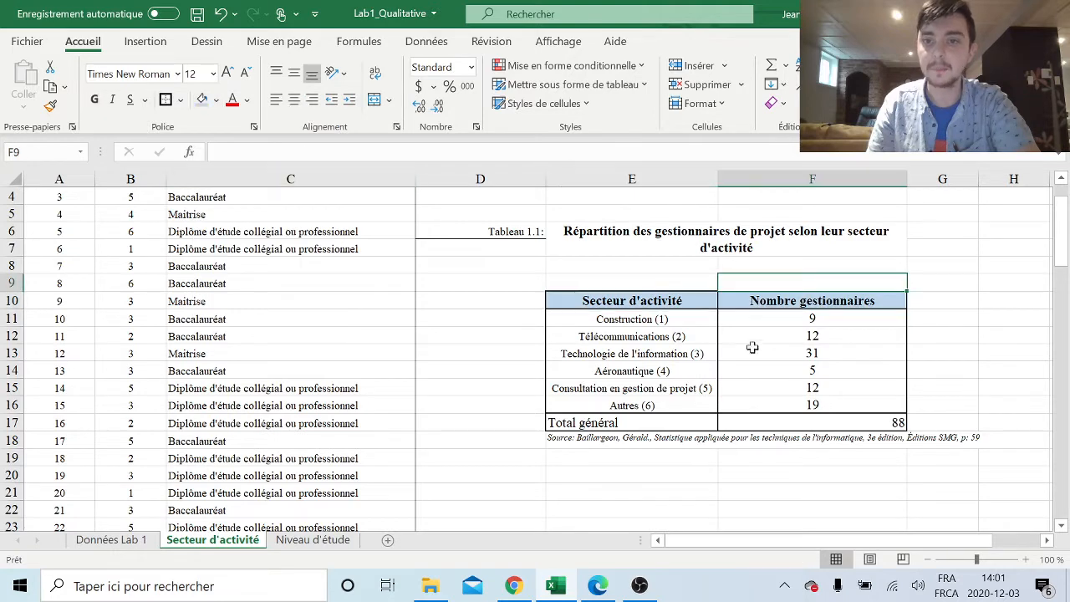
- Review the frequency table requirements 6.1 to 6.5 in Lab_1.pdf in the browser, and return to the Excel workbook
scroll(907, 370, up, 1)
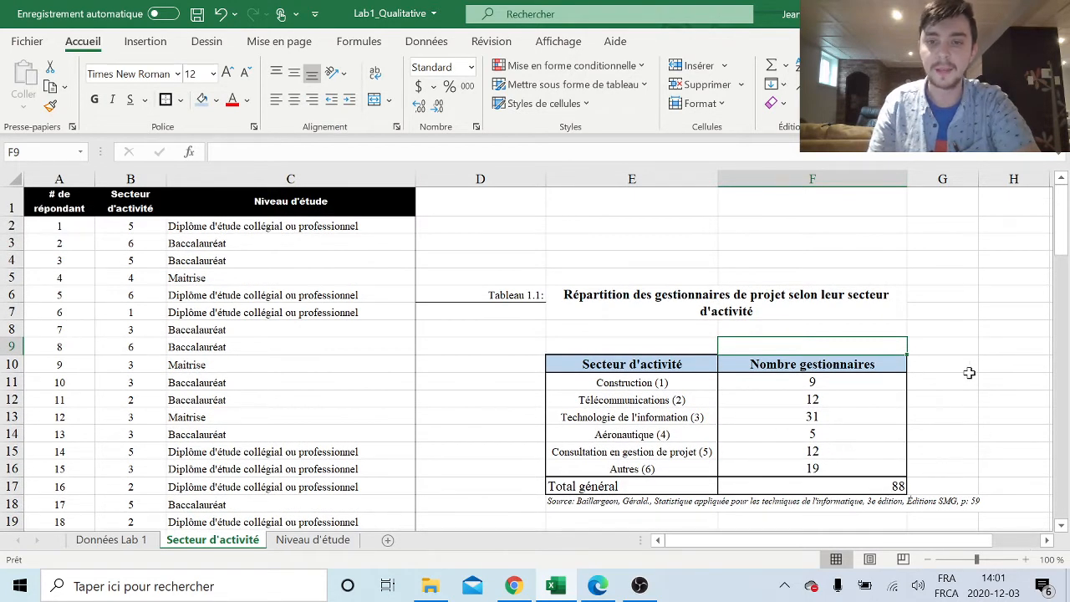
click(598, 585)
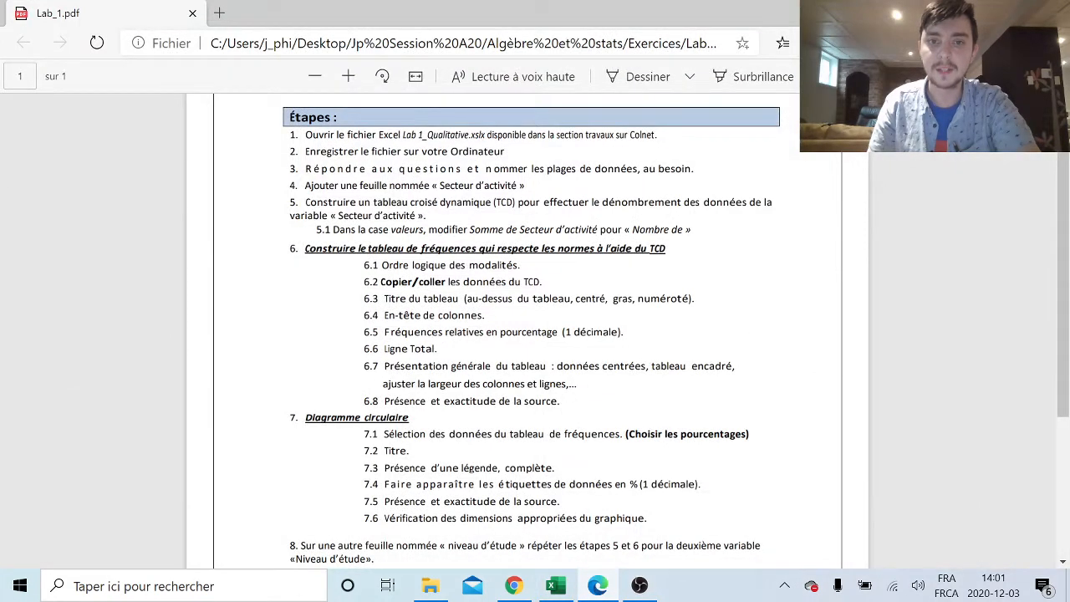
drag(372, 265, 389, 299)
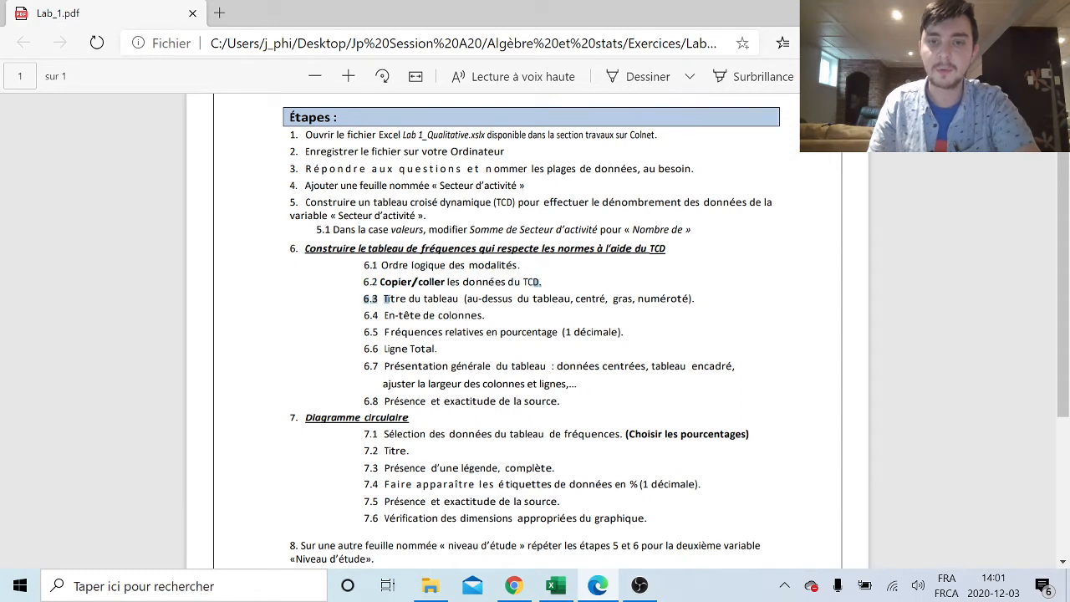
drag(408, 300, 466, 299)
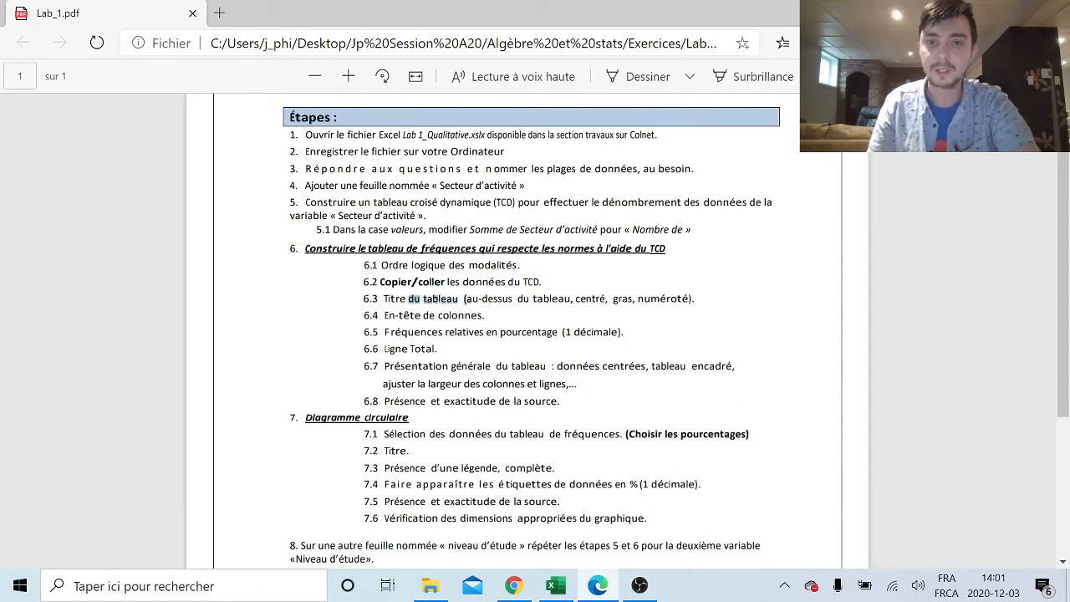
drag(638, 299, 671, 299)
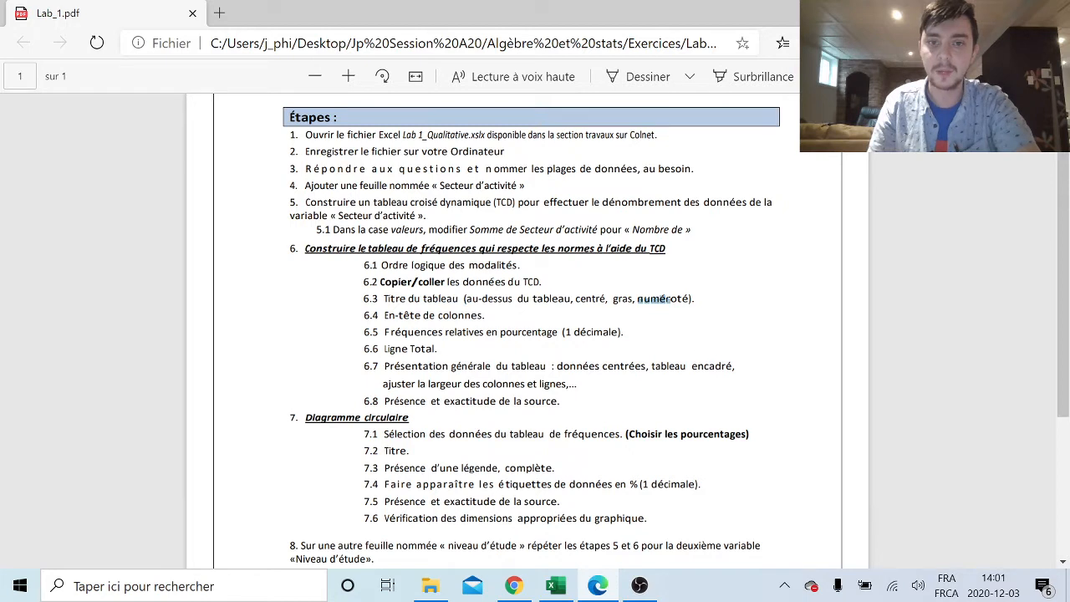
drag(384, 316, 481, 316)
drag(385, 333, 621, 332)
click(642, 410)
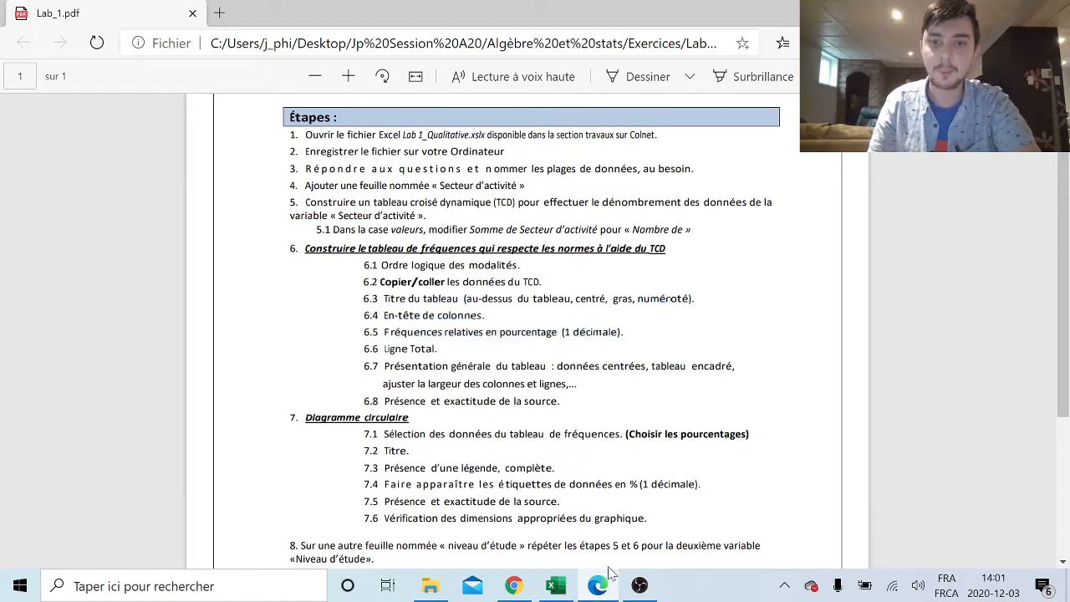
click(609, 590)
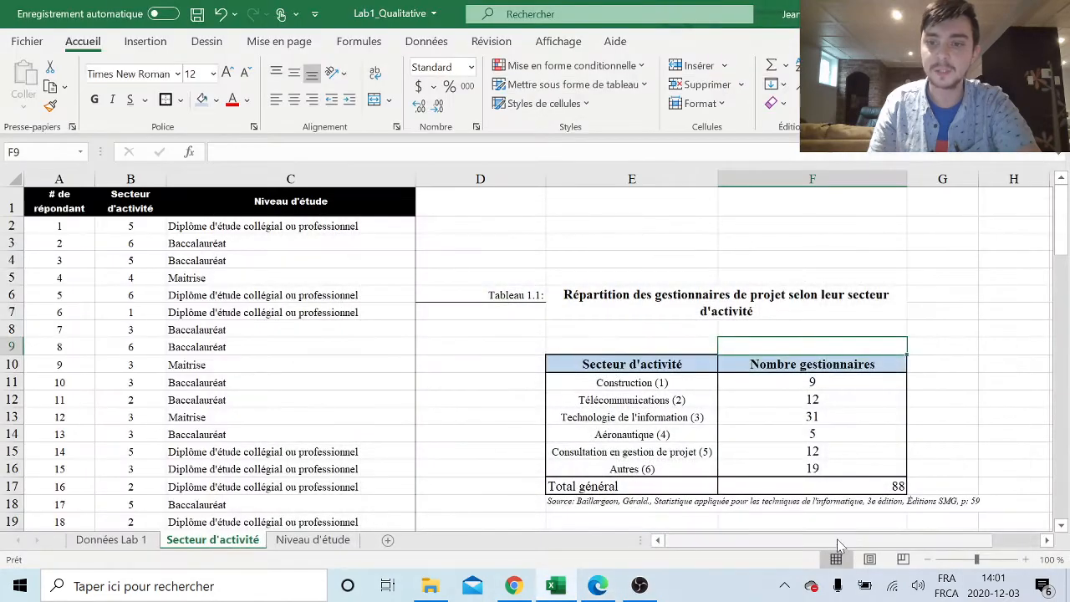
- Enter the column heading "Pourcentage des gestionnaires" in G10 and widen column G to fit it
drag(827, 540, 869, 540)
click(771, 366)
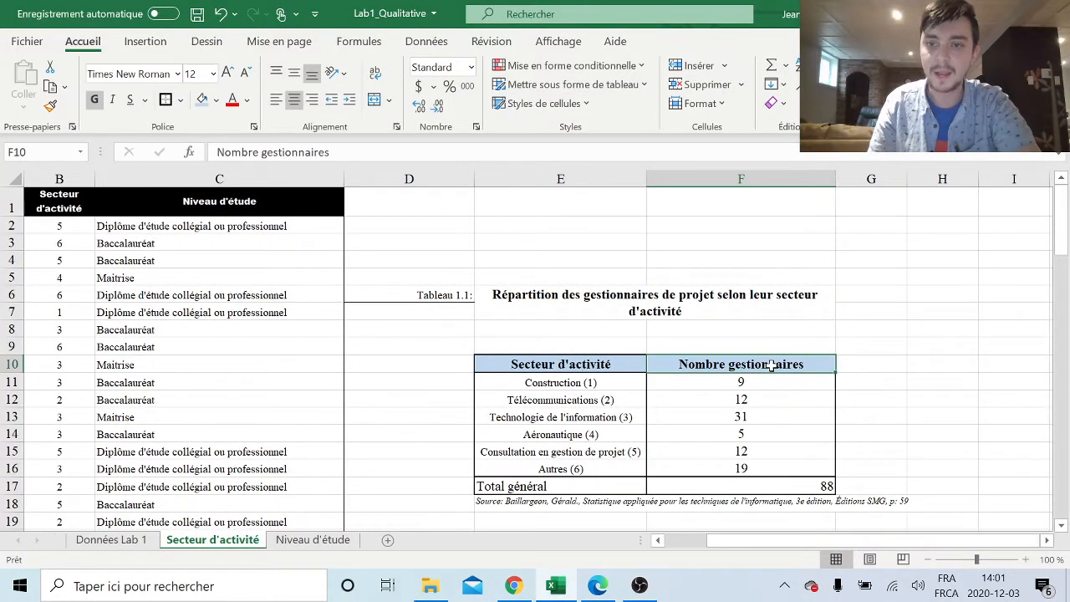
double_click(769, 366)
drag(761, 371, 768, 468)
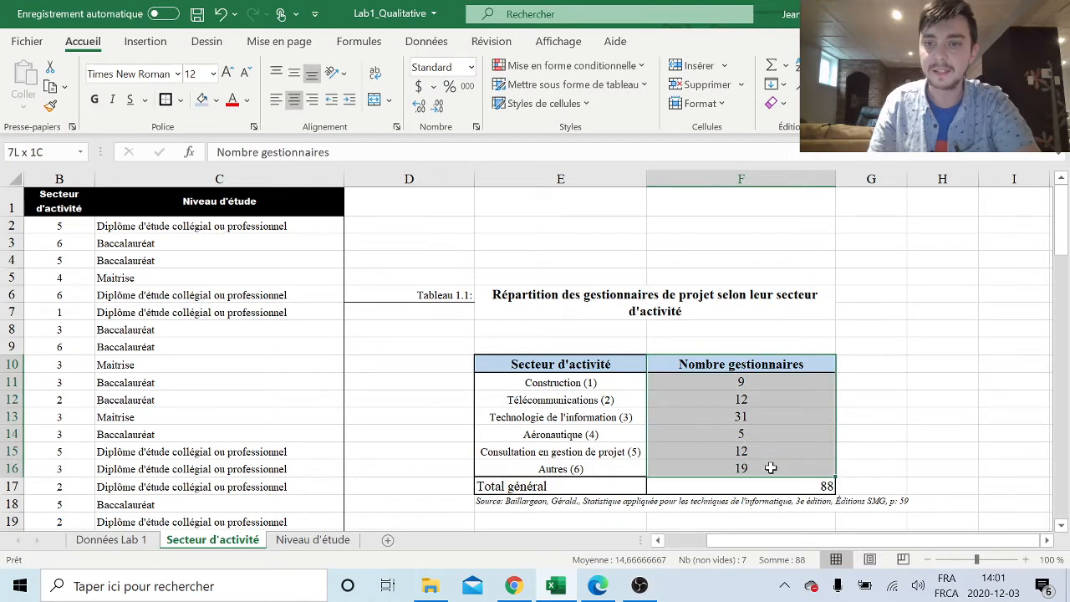
double_click(860, 364)
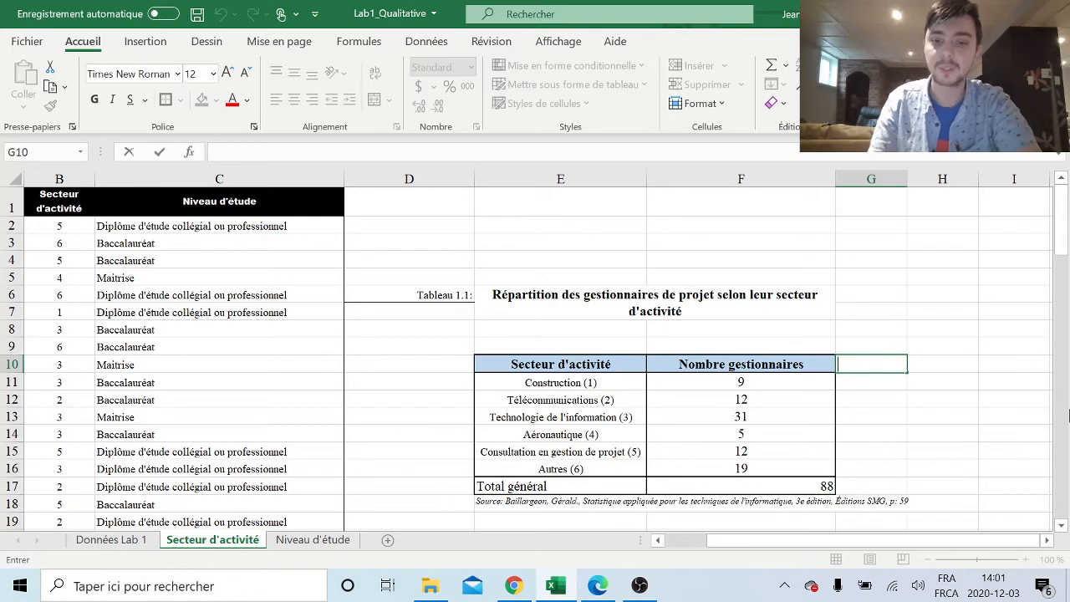
text(Pourcenta)
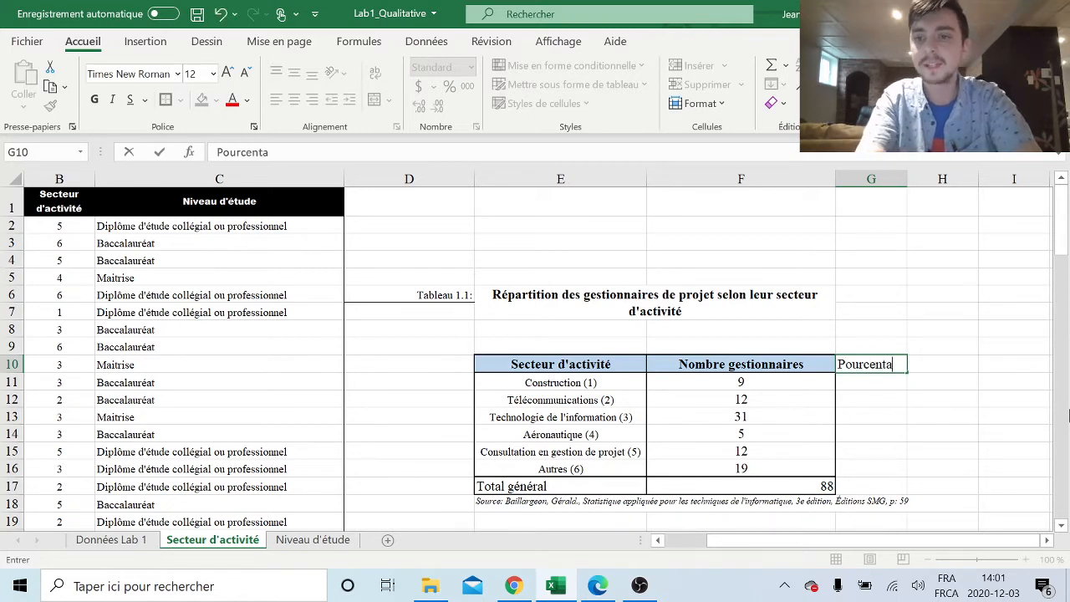
text(ge des gestionnaires)
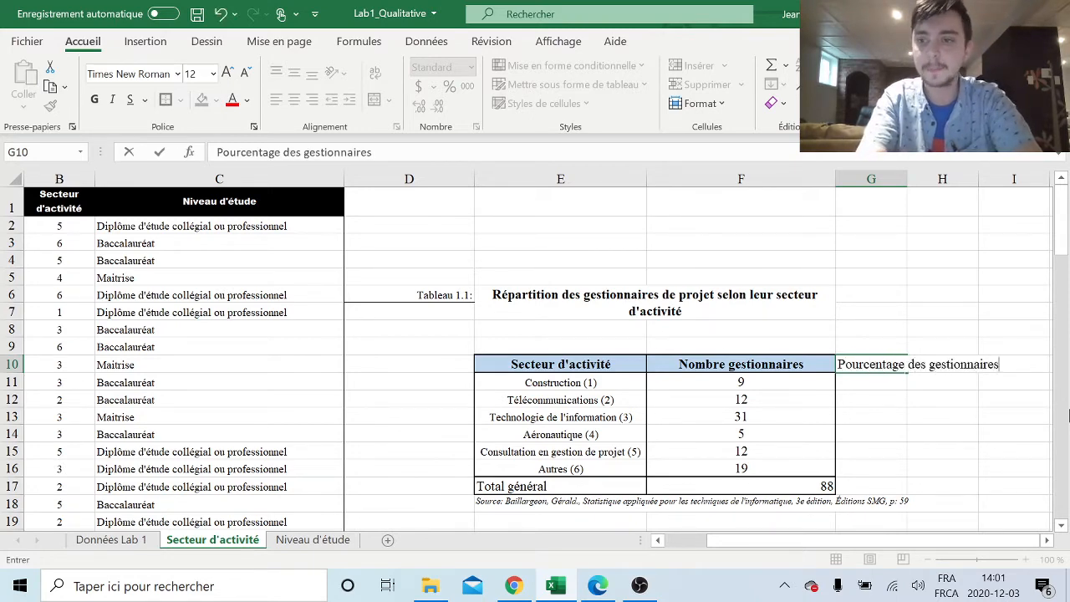
key(Return)
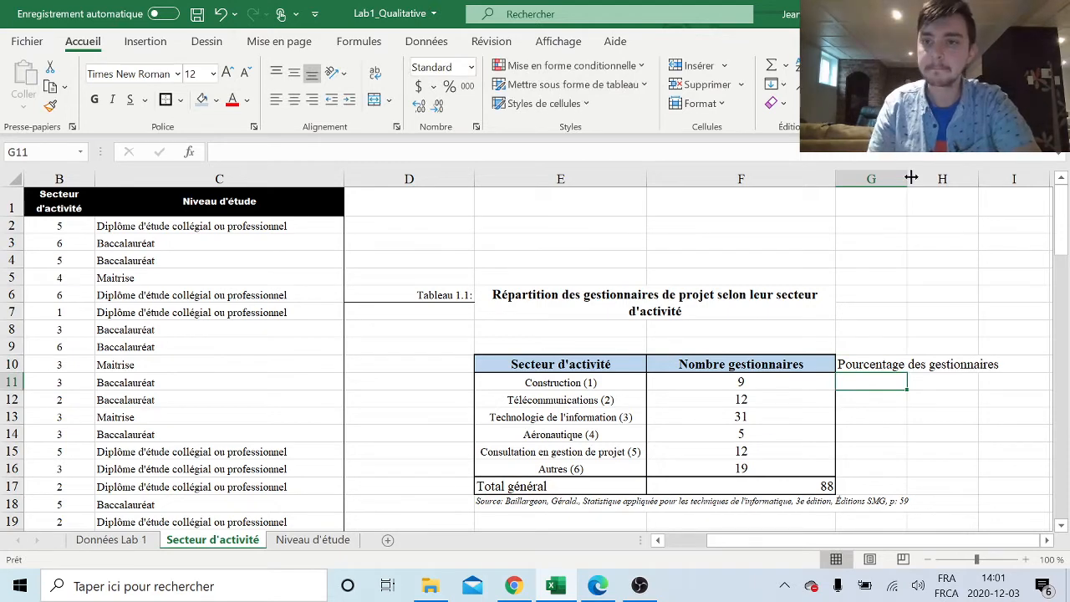
drag(911, 177, 1023, 178)
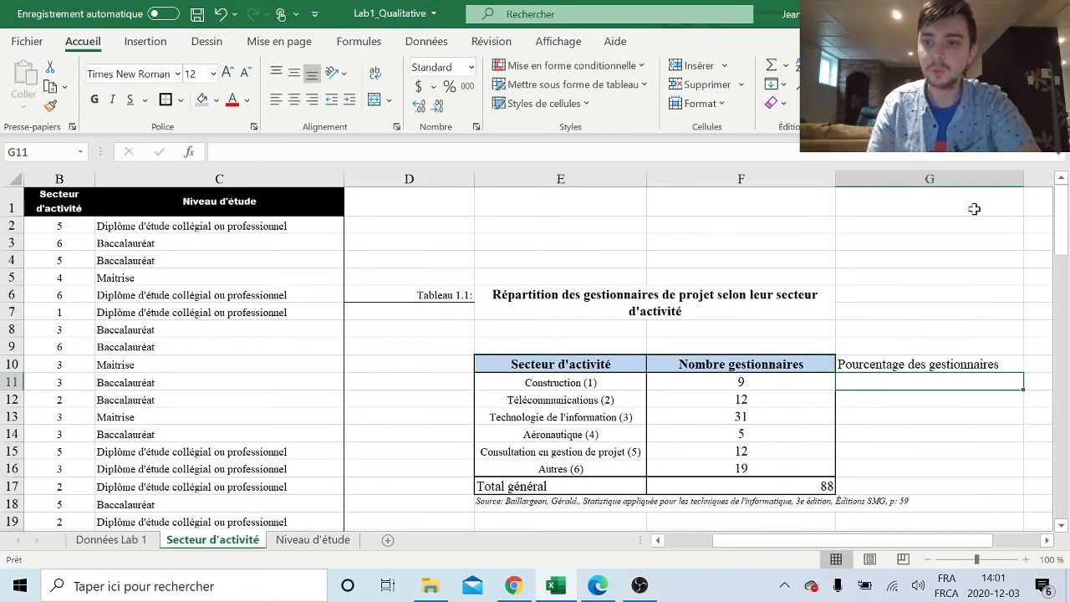
- Format the heading in G10 like the other headers, with light blue fill, bold text and centred alignment
scroll(976, 251, down, 1)
click(903, 303)
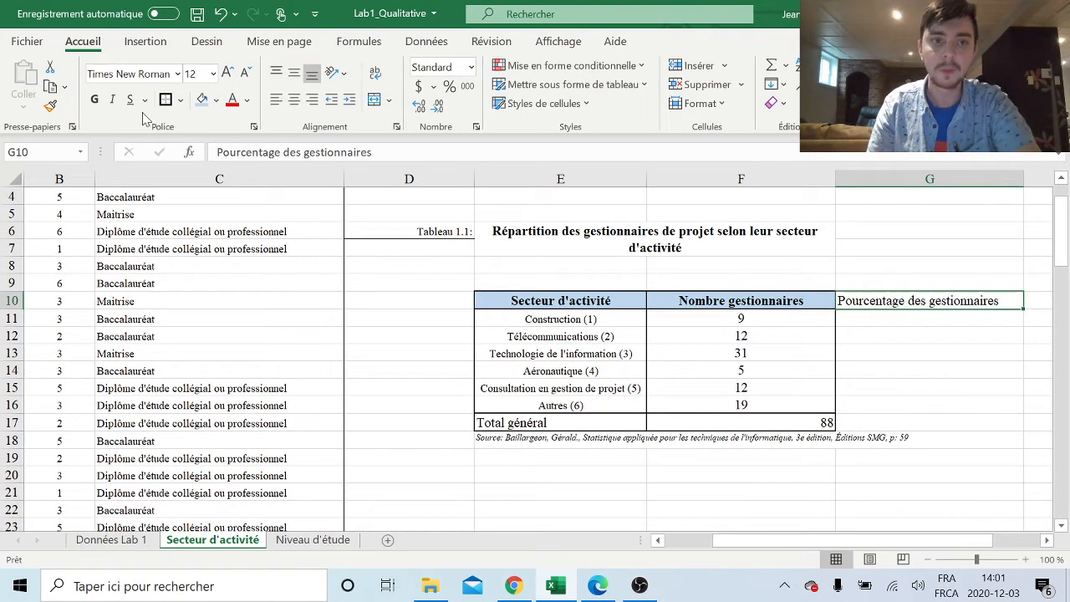
click(201, 98)
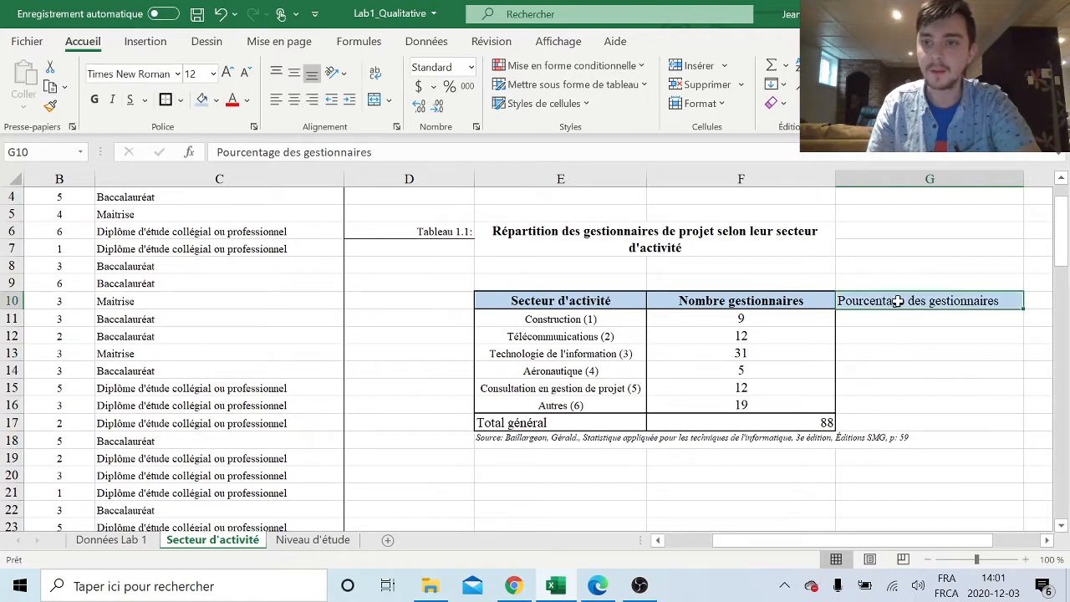
click(96, 99)
click(294, 98)
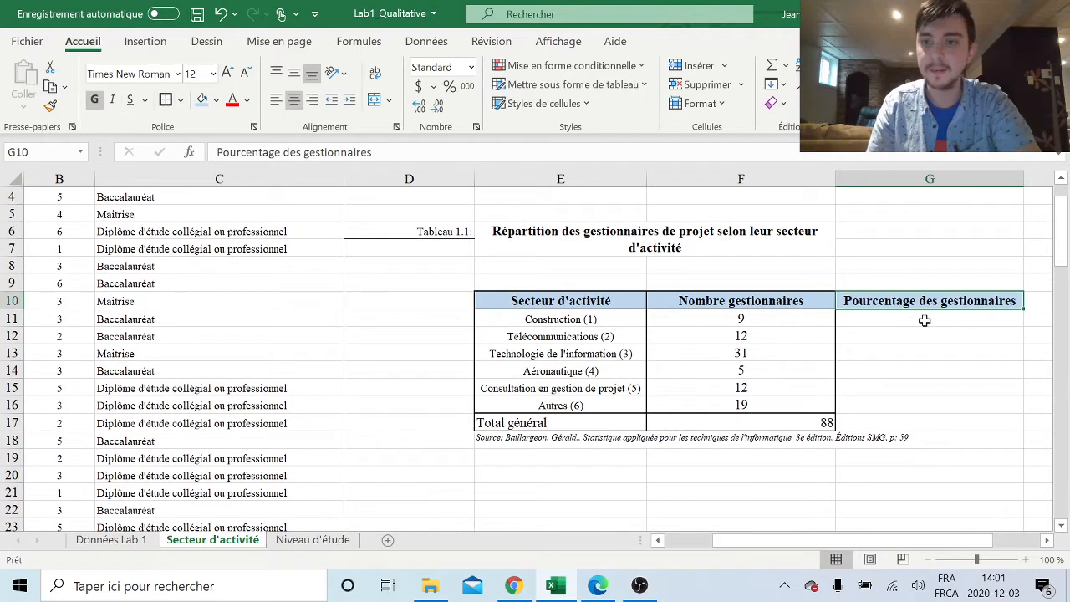
- Apply an outside border around the percentage column G10:G17 and another around its total cell G17
drag(925, 306, 961, 425)
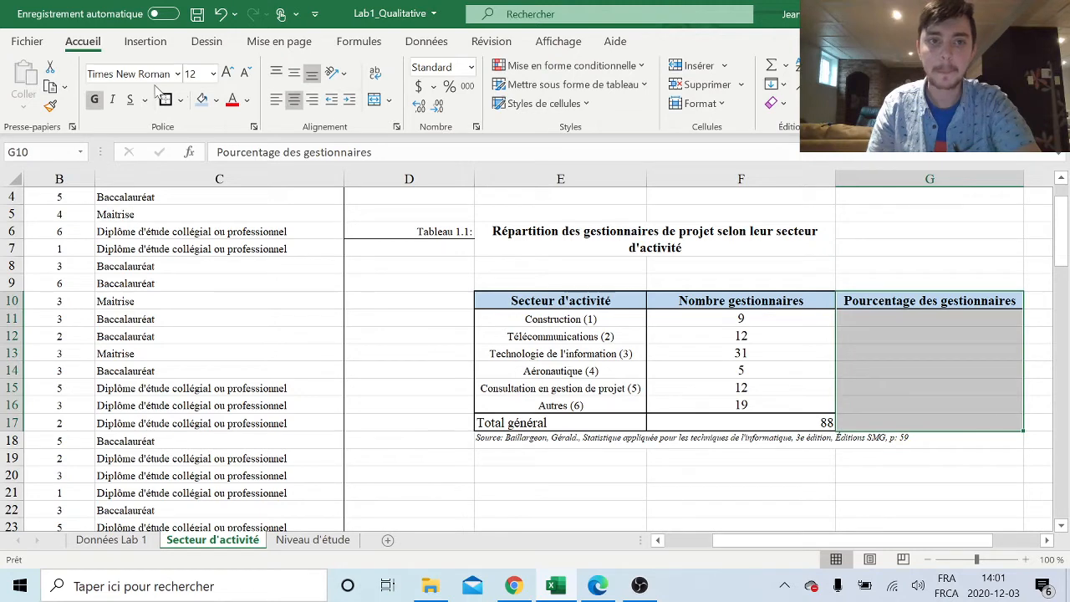
click(859, 333)
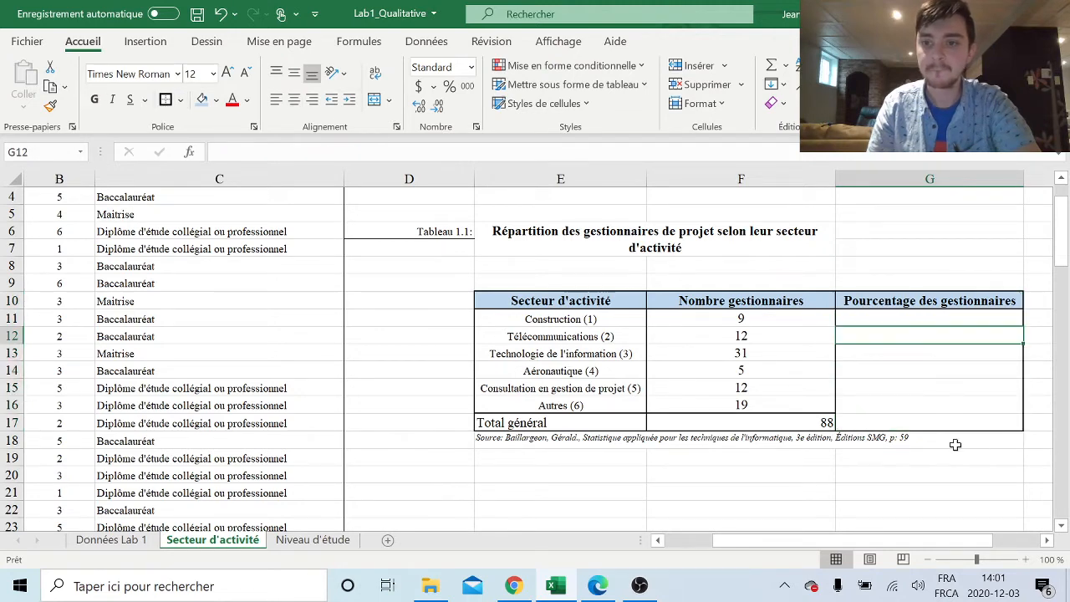
click(903, 420)
click(166, 101)
click(794, 354)
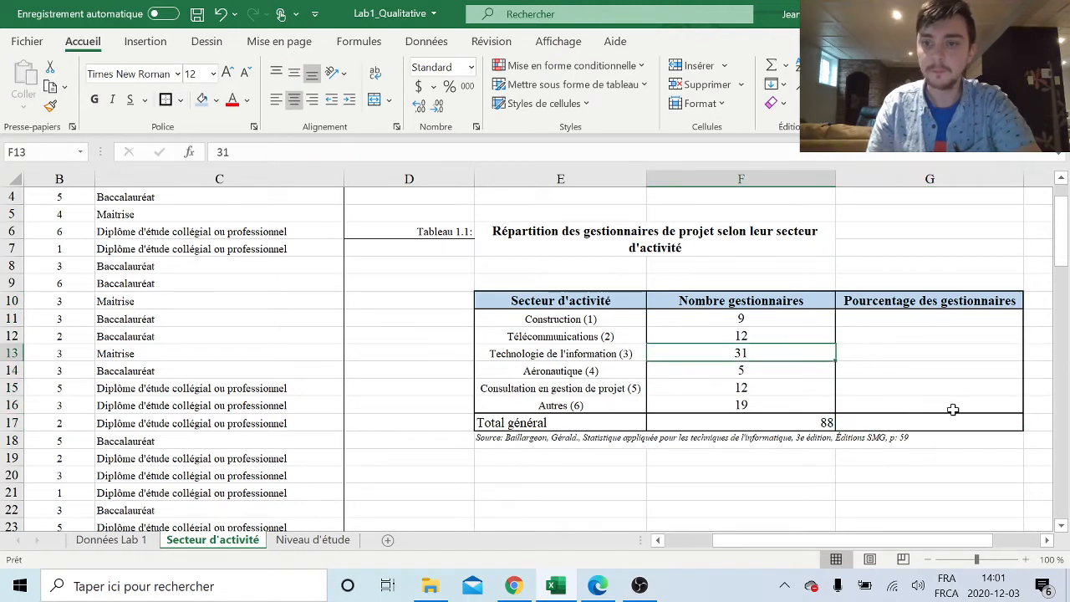
- Enter the formula =F11/F17 in G11 to calculate the Construction sector's relative frequency
click(876, 319)
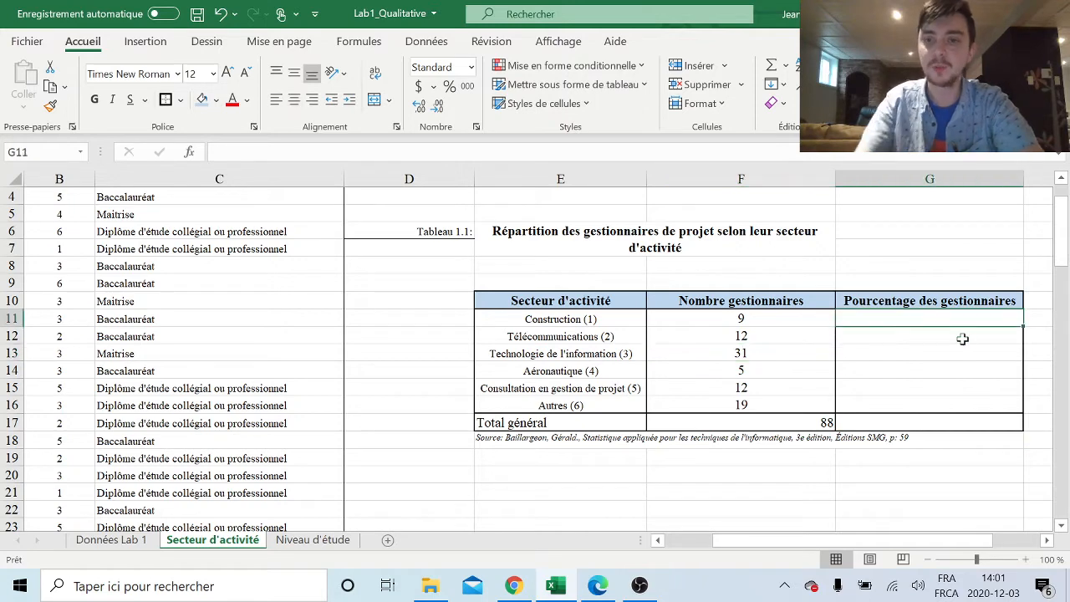
text(=)
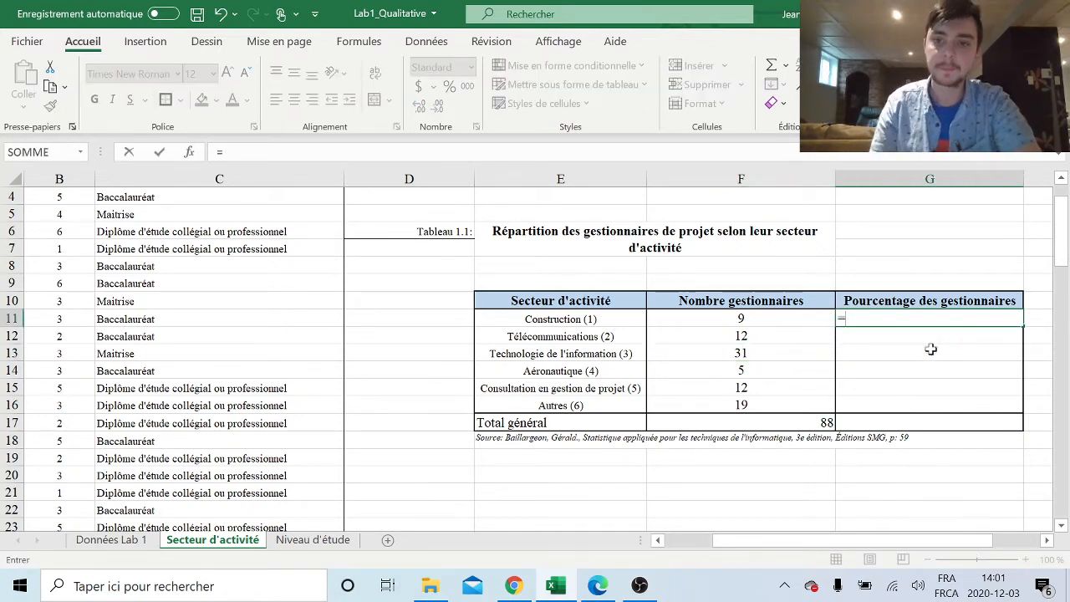
click(767, 318)
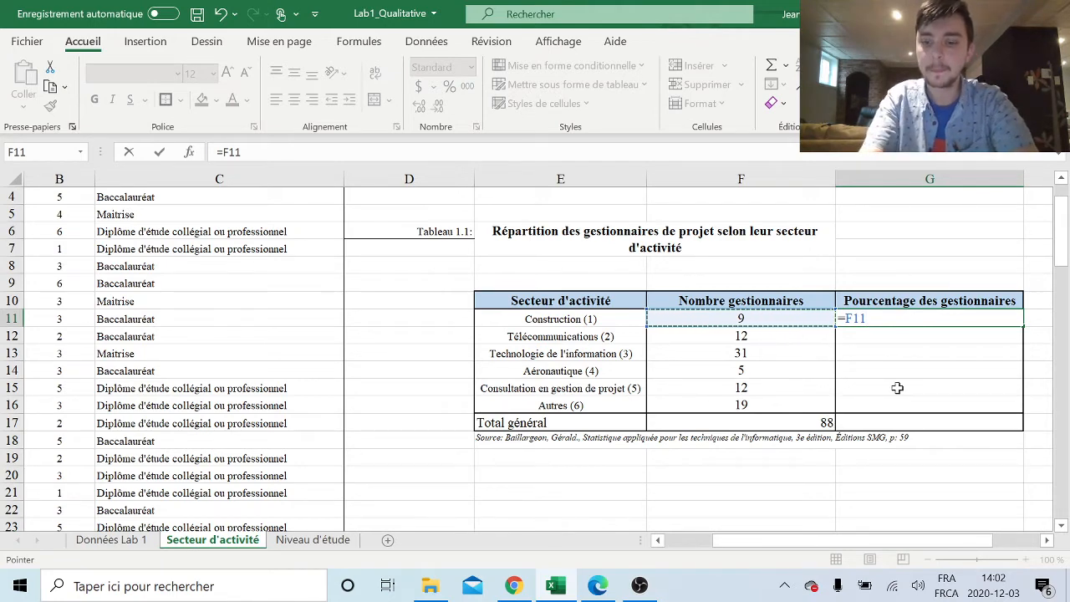
text(/)
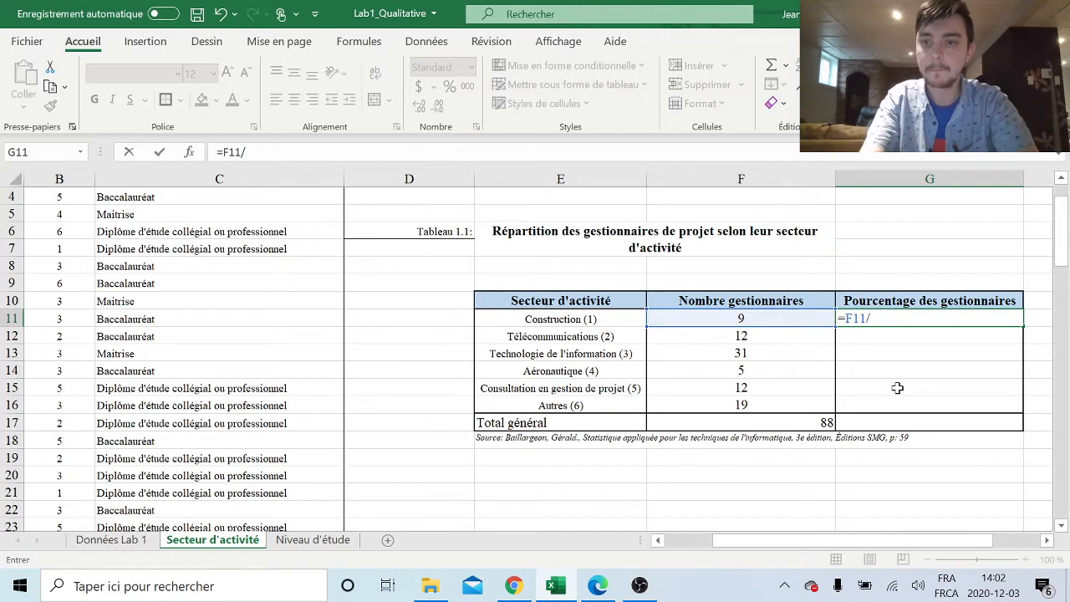
click(832, 423)
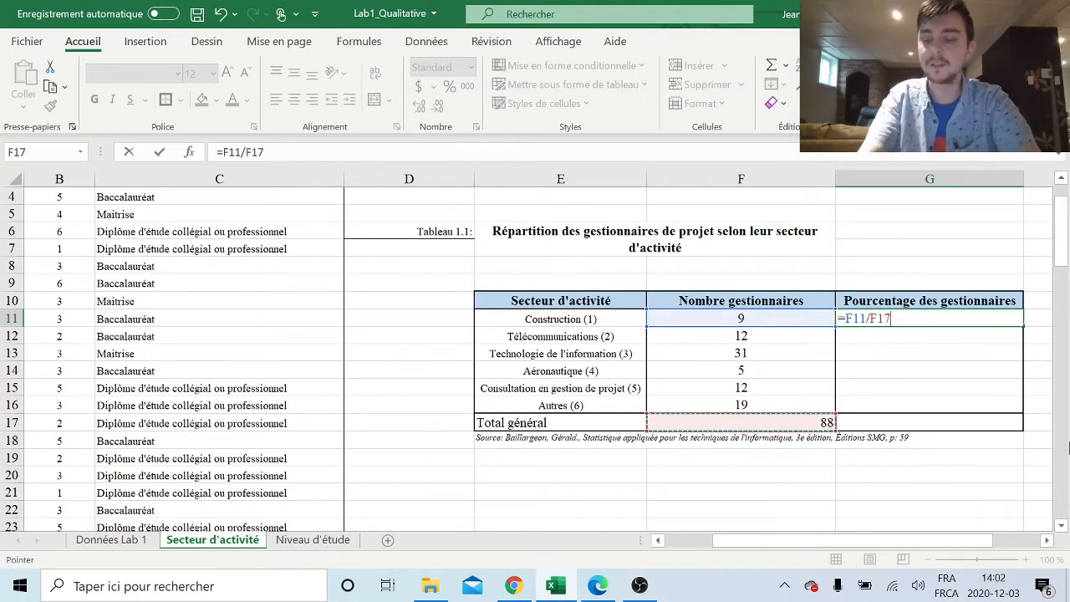
key(Left)
key(Left)
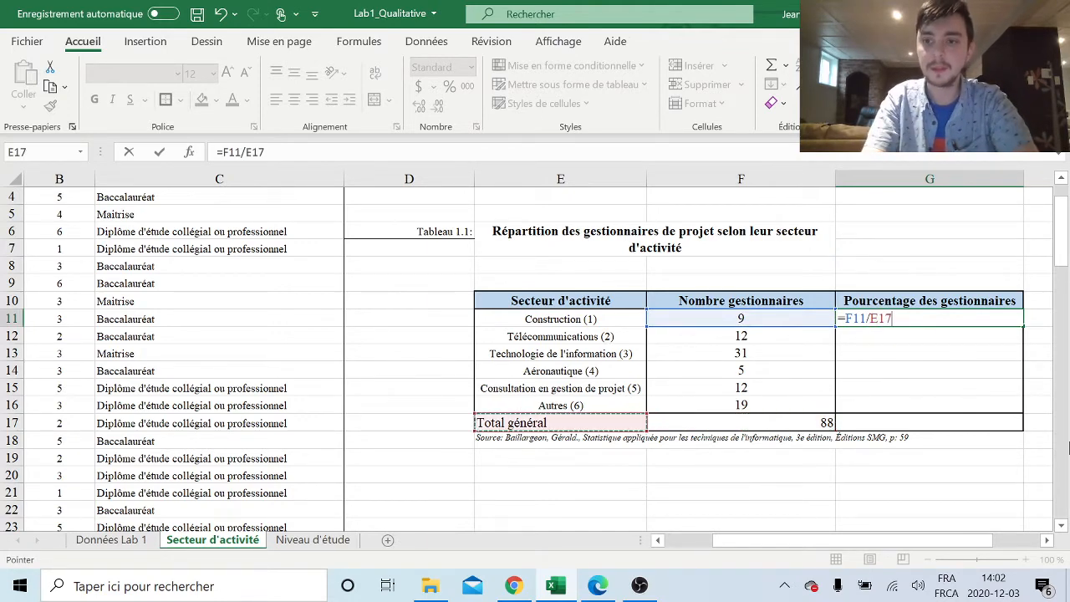
key(Right)
key(Right)
key(Return)
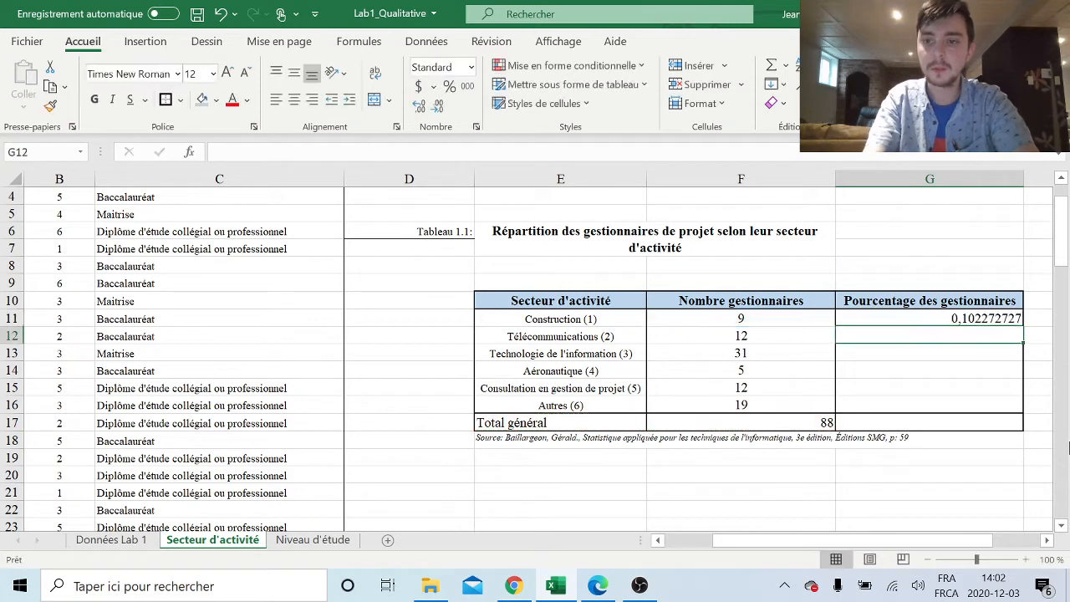
- Format G11:G16 as percentages with one decimal and centre the cells
click(972, 315)
drag(976, 326, 982, 407)
click(450, 86)
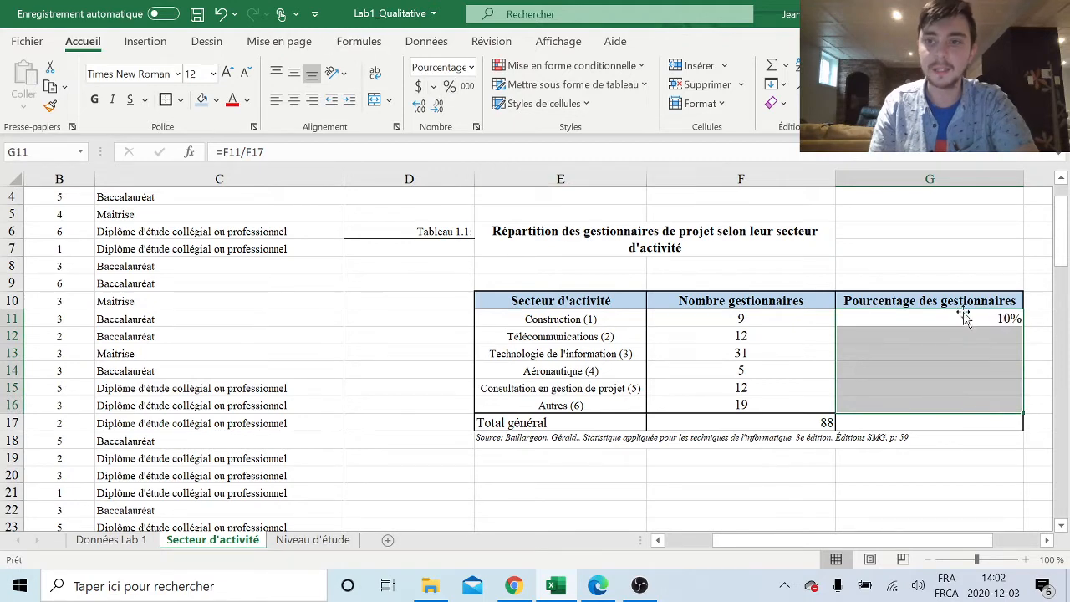
click(421, 108)
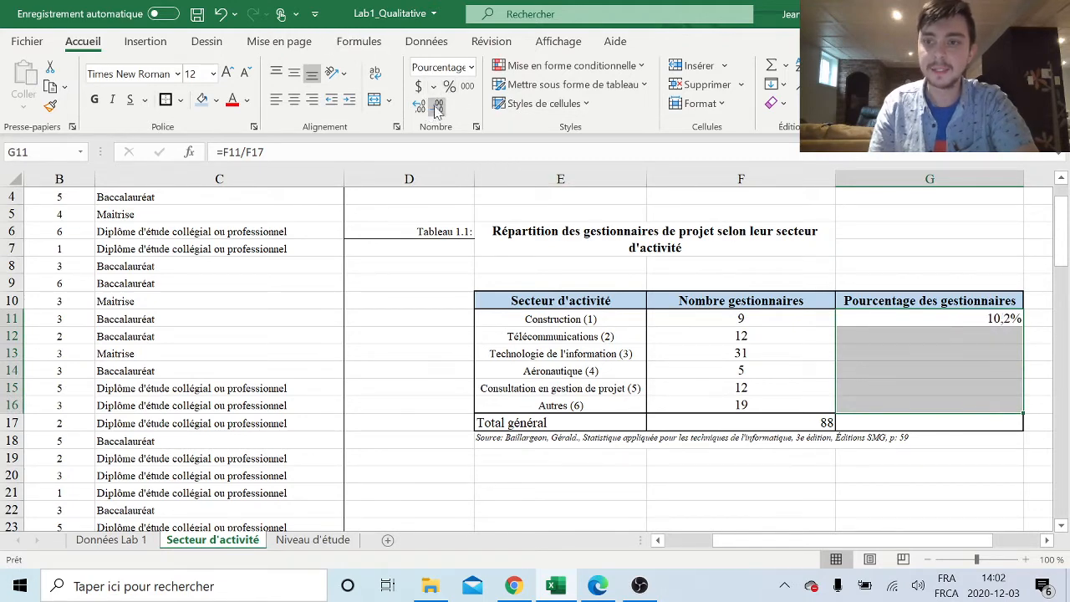
click(294, 98)
click(902, 388)
- Make the total's reference absolute in the G11 formula so it reads =F11/$F$17
click(942, 319)
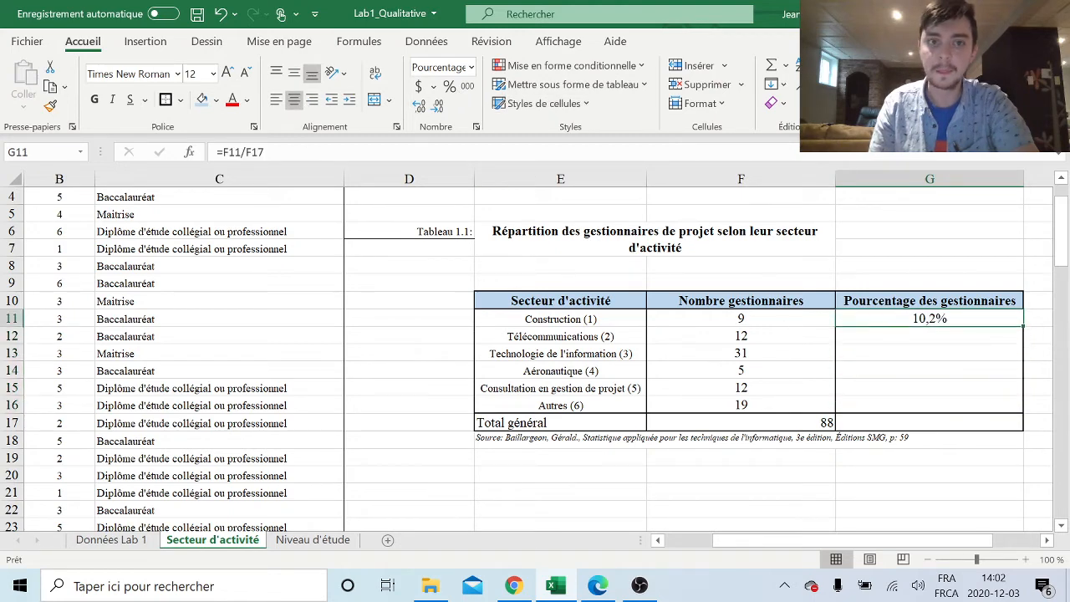
click(258, 152)
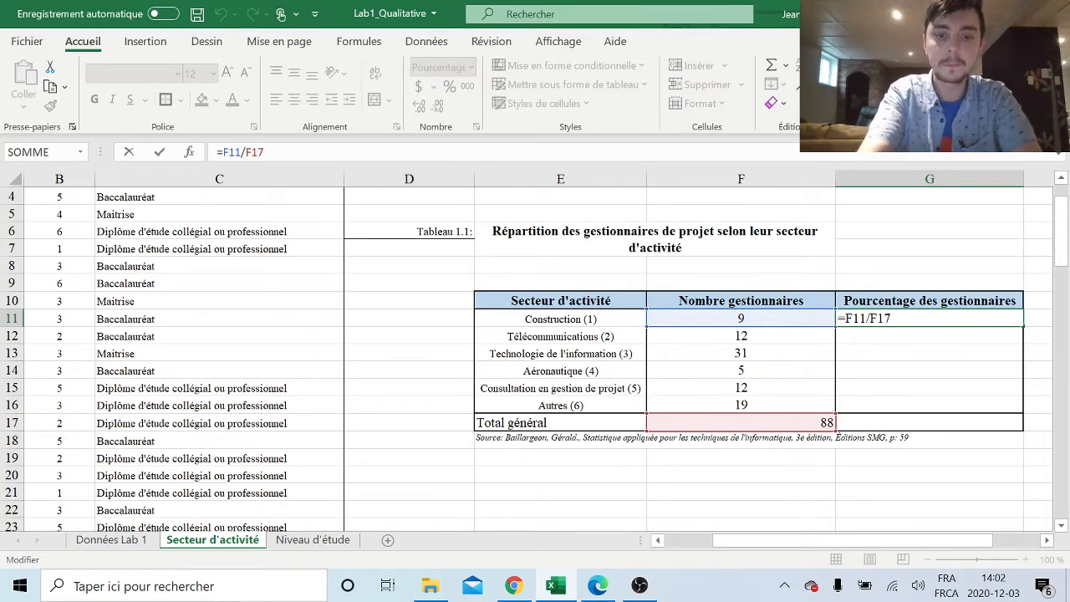
key(F4)
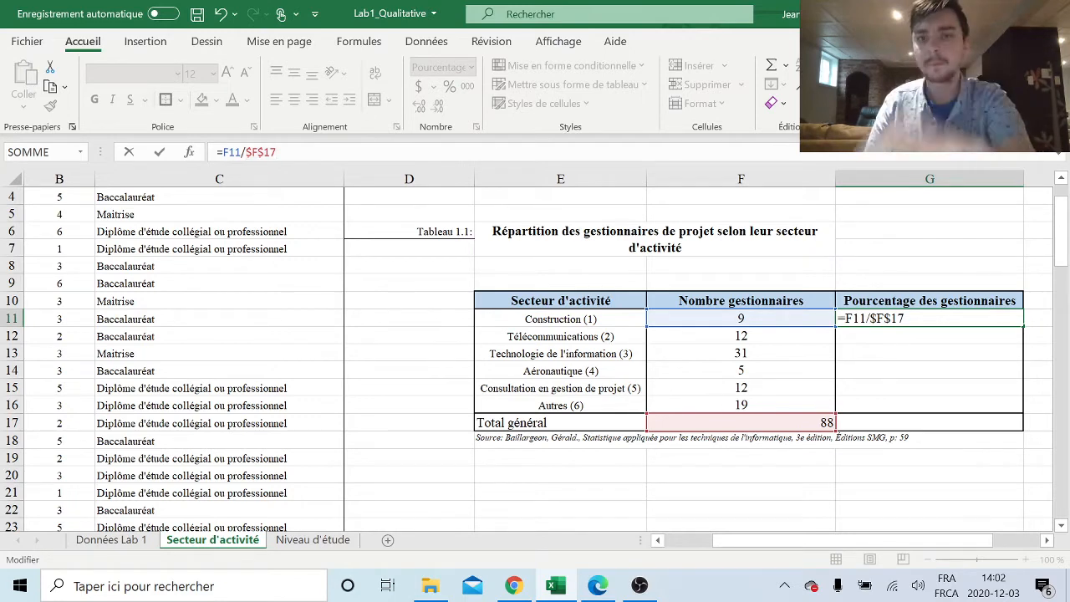
key(Return)
- Fill the percentage formula from G11 down through the total row in G17
click(888, 321)
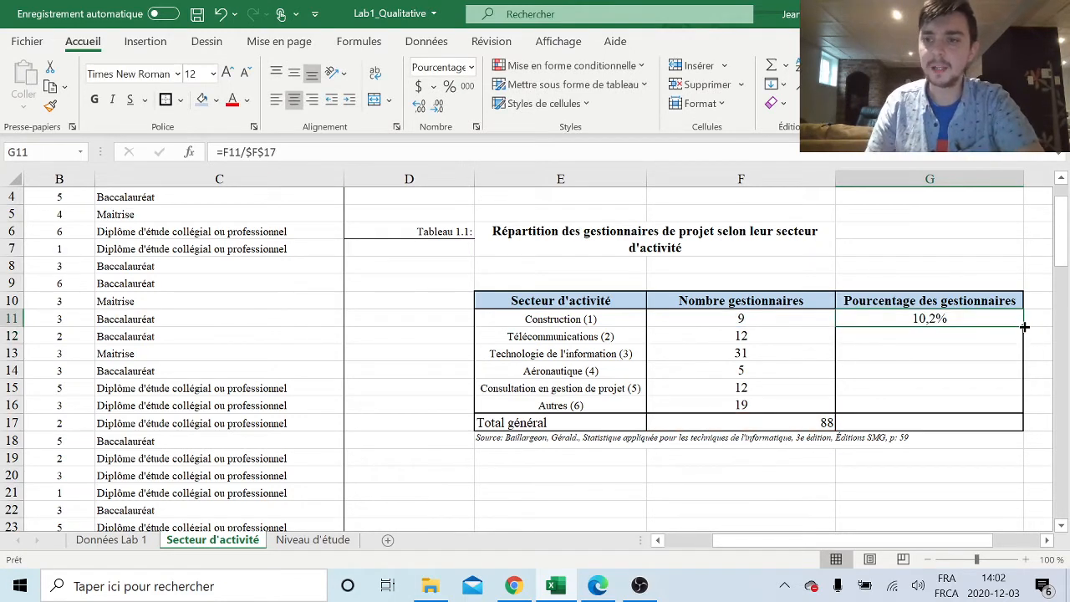
drag(1024, 327, 1012, 424)
click(904, 495)
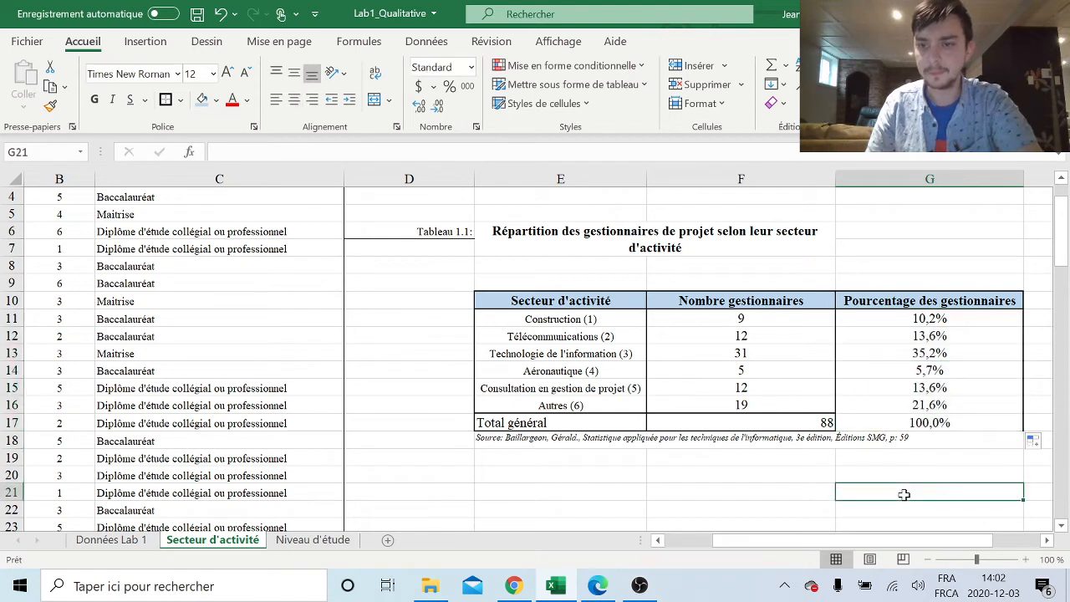
click(890, 424)
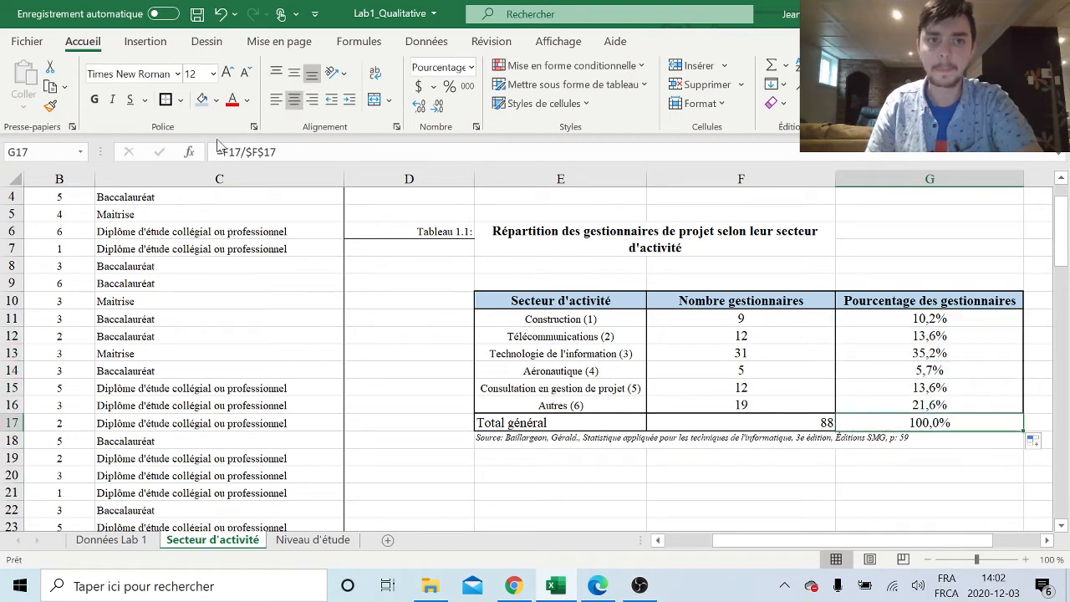
click(790, 323)
drag(911, 318, 1003, 423)
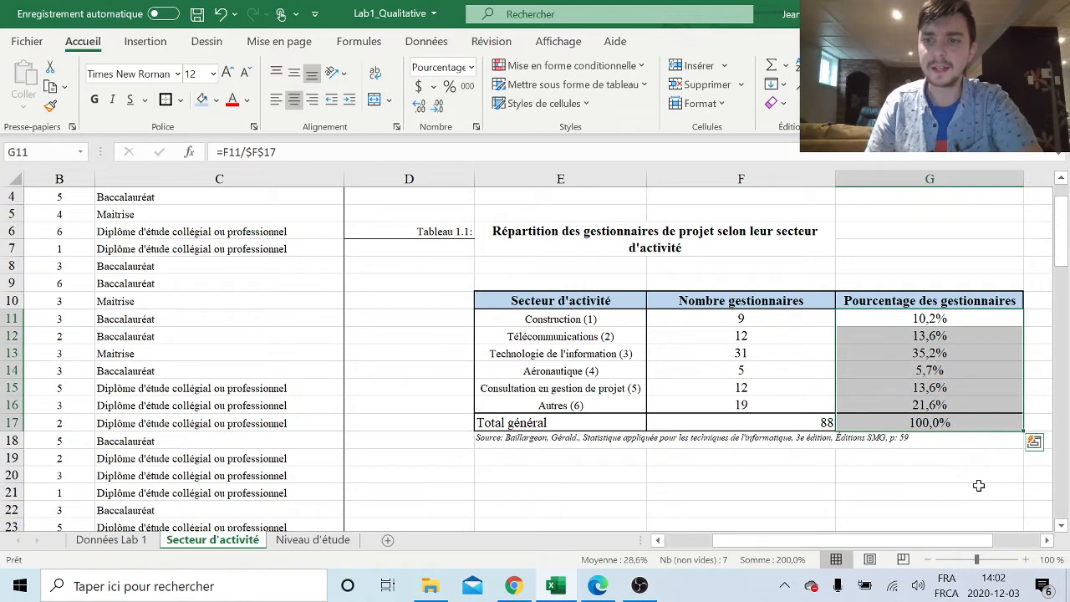
click(844, 477)
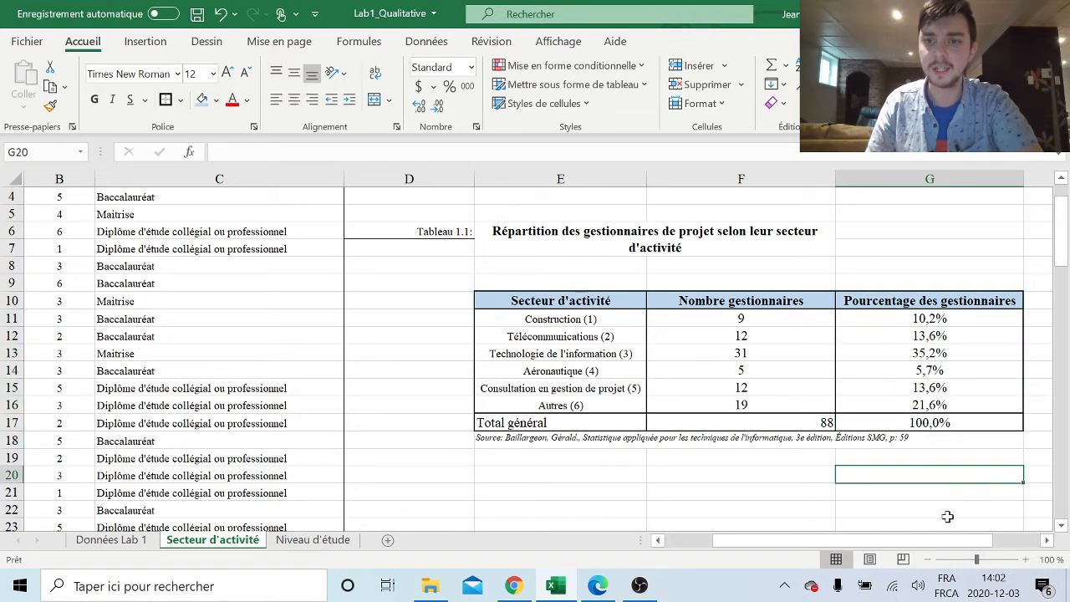
- Centre the total number of managers in F17
click(827, 424)
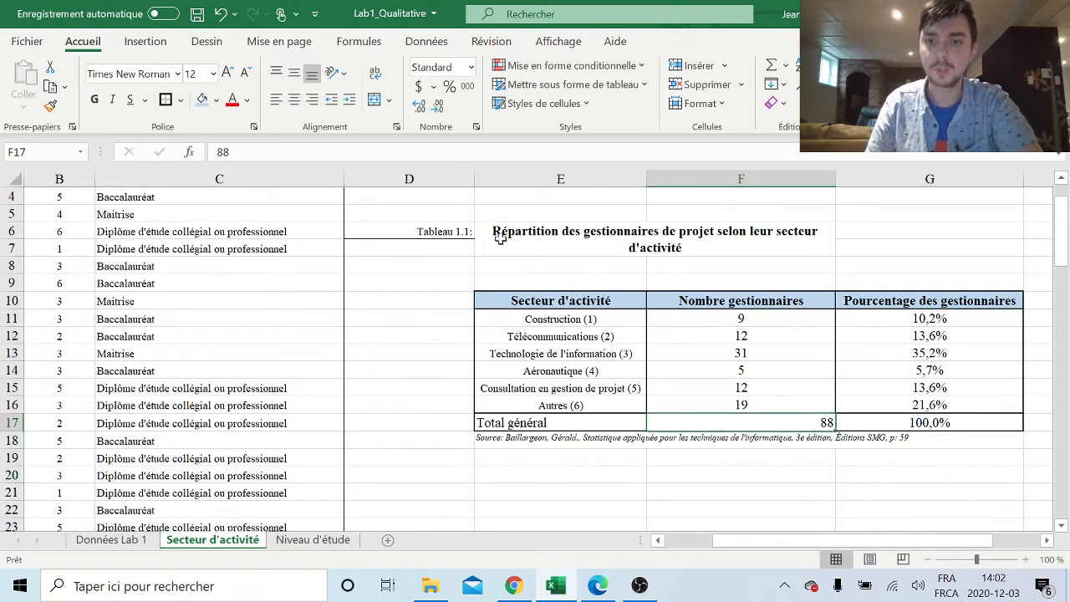
click(283, 99)
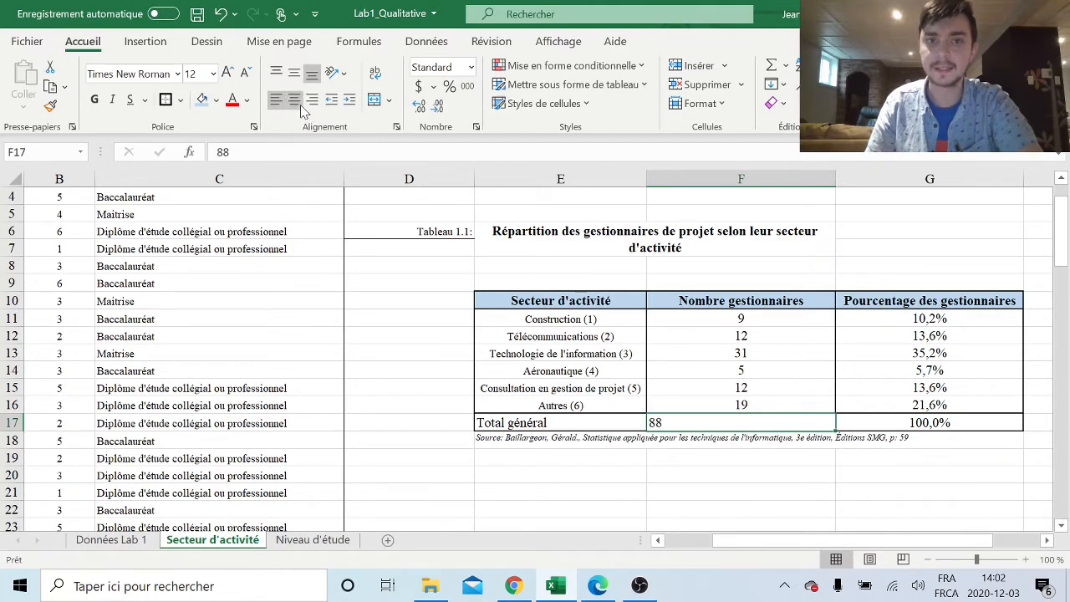
click(294, 99)
click(744, 509)
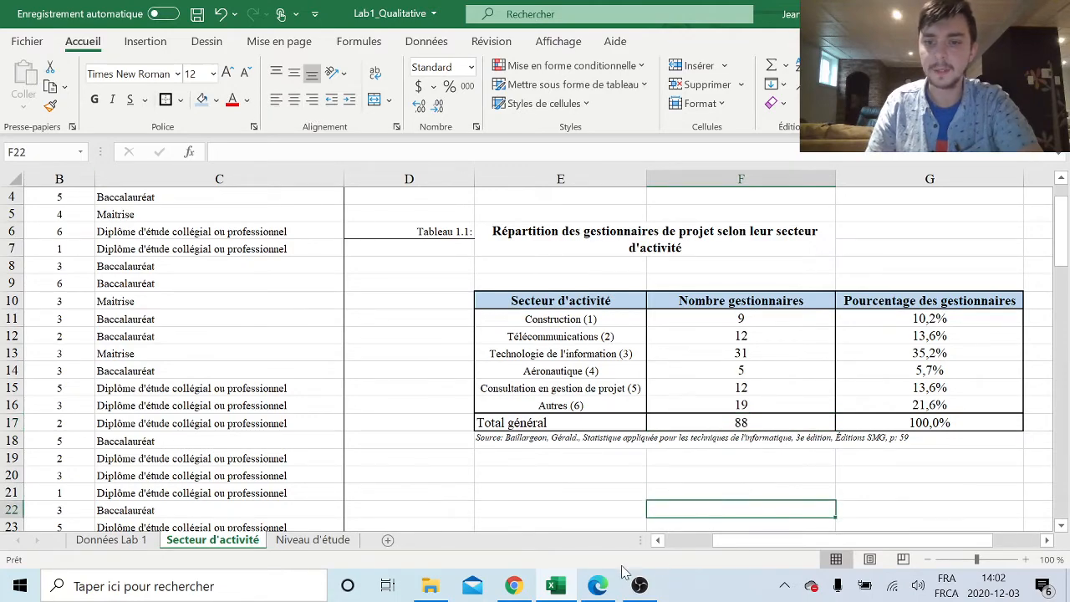
- Review requirements 6.5 to 6.8 in Lab_1.pdf in the browser and check them against the frequency table and source line in Excel
click(597, 585)
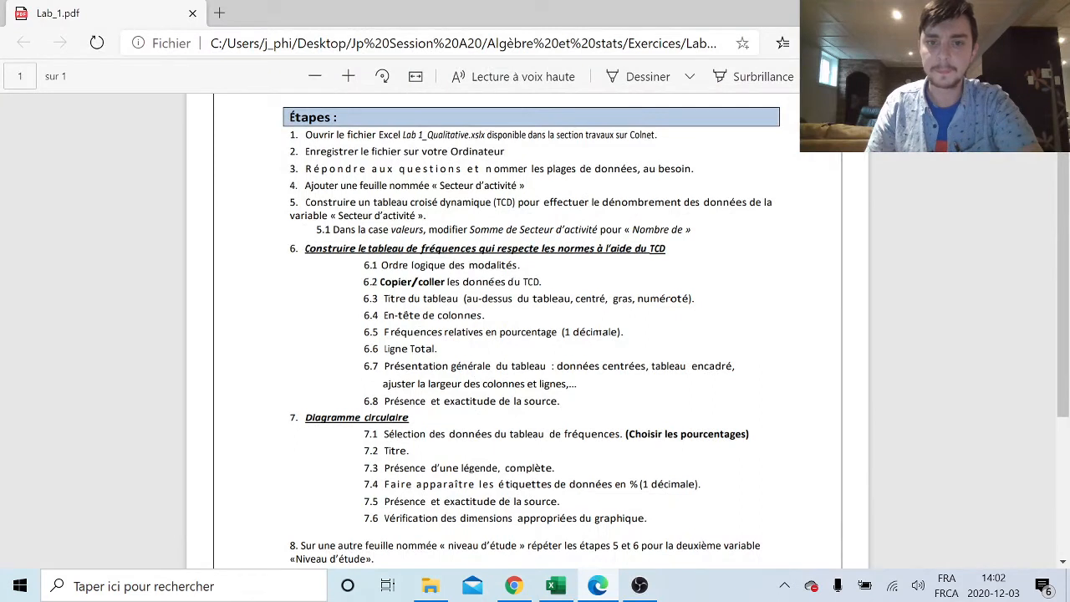
drag(390, 332, 617, 333)
drag(410, 349, 464, 366)
click(461, 366)
drag(384, 366, 733, 366)
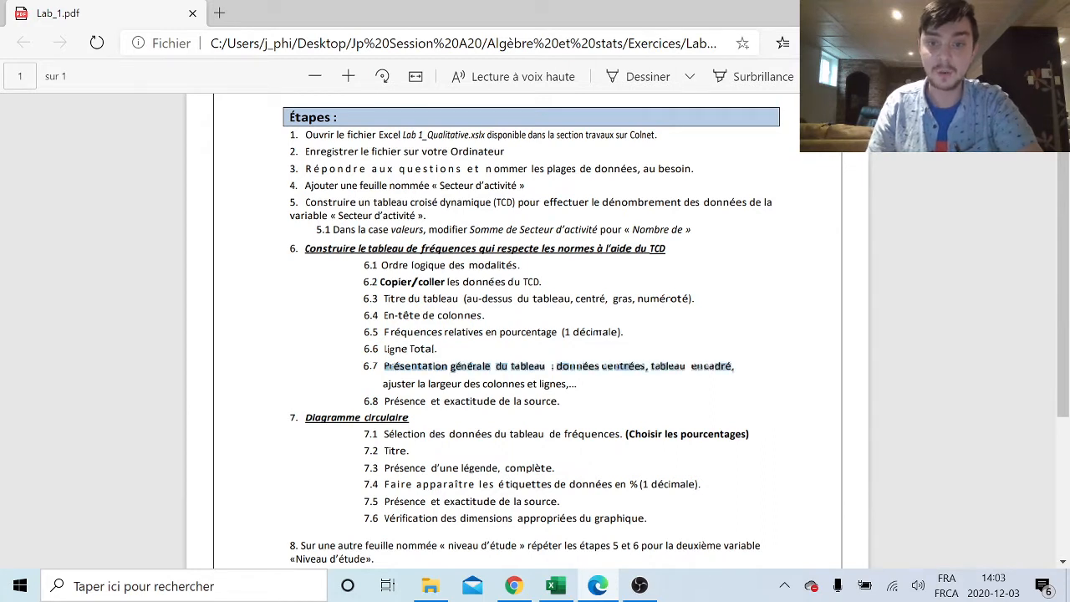
click(734, 407)
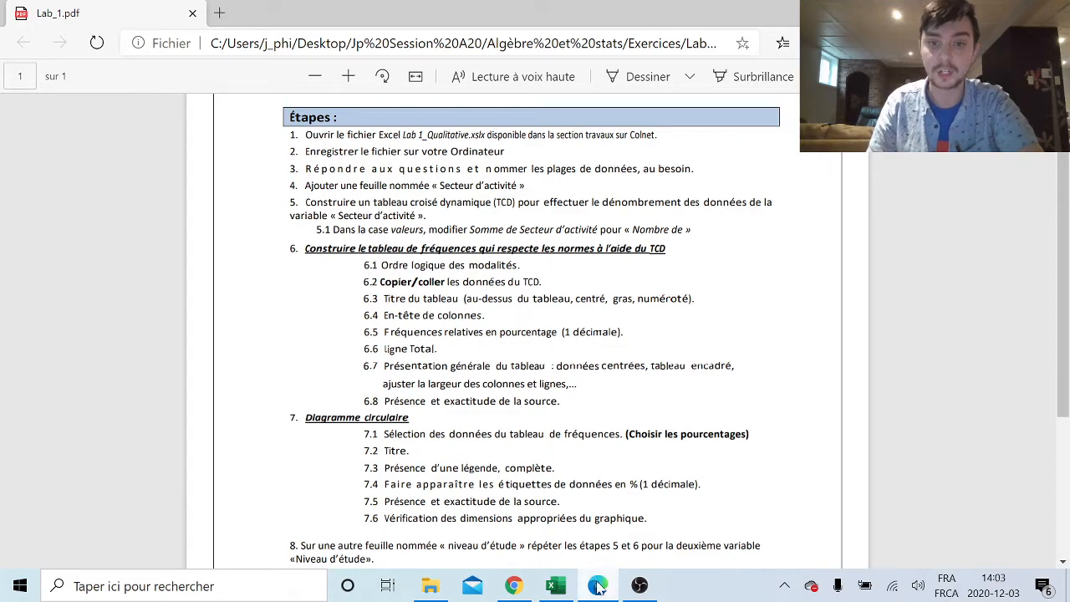
key(alt+Tab)
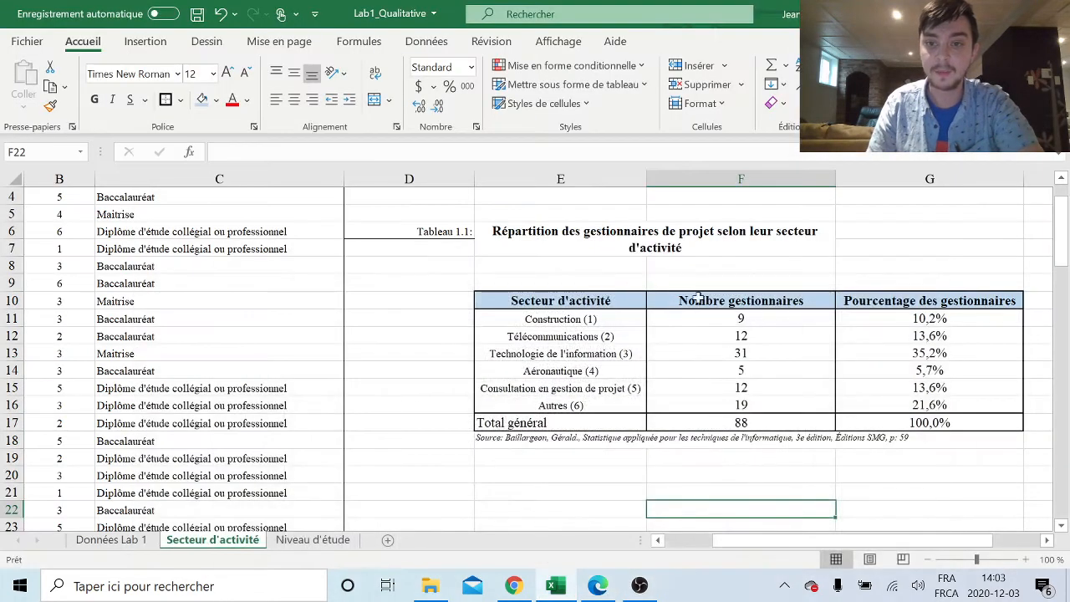
click(602, 589)
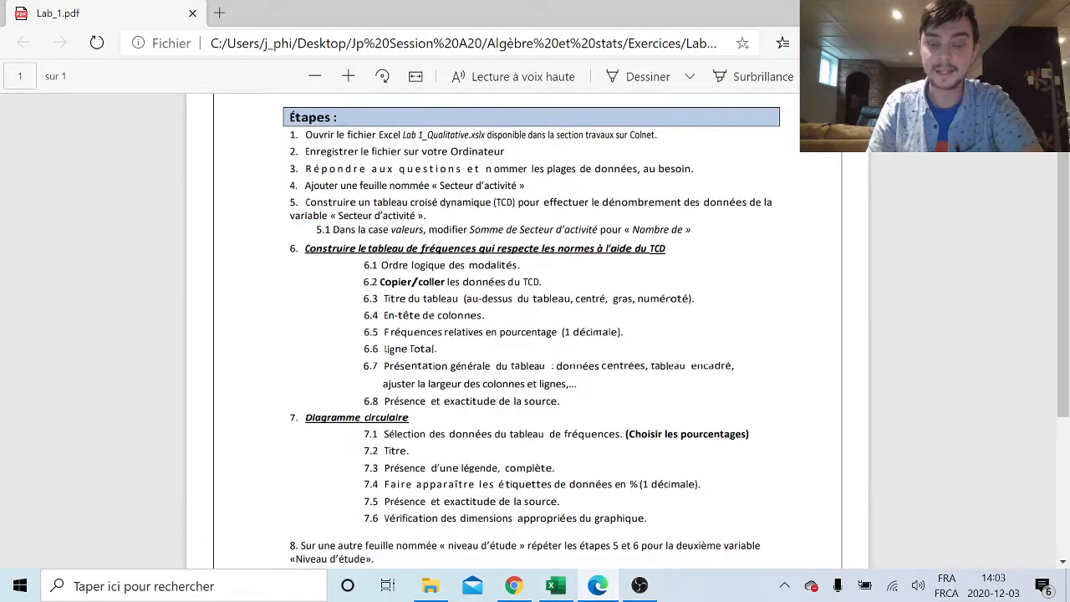
click(598, 585)
click(526, 441)
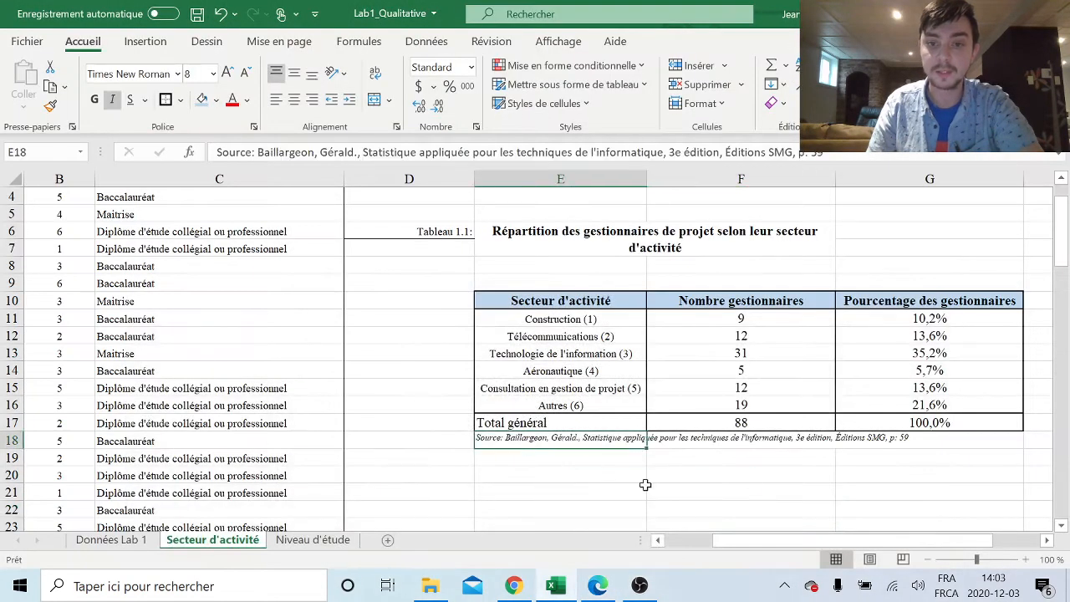
- Review the step 7 Diagramme circulaire requirements in Lab_1.pdf in the browser, and return to the Excel workbook
click(598, 585)
drag(306, 248, 666, 248)
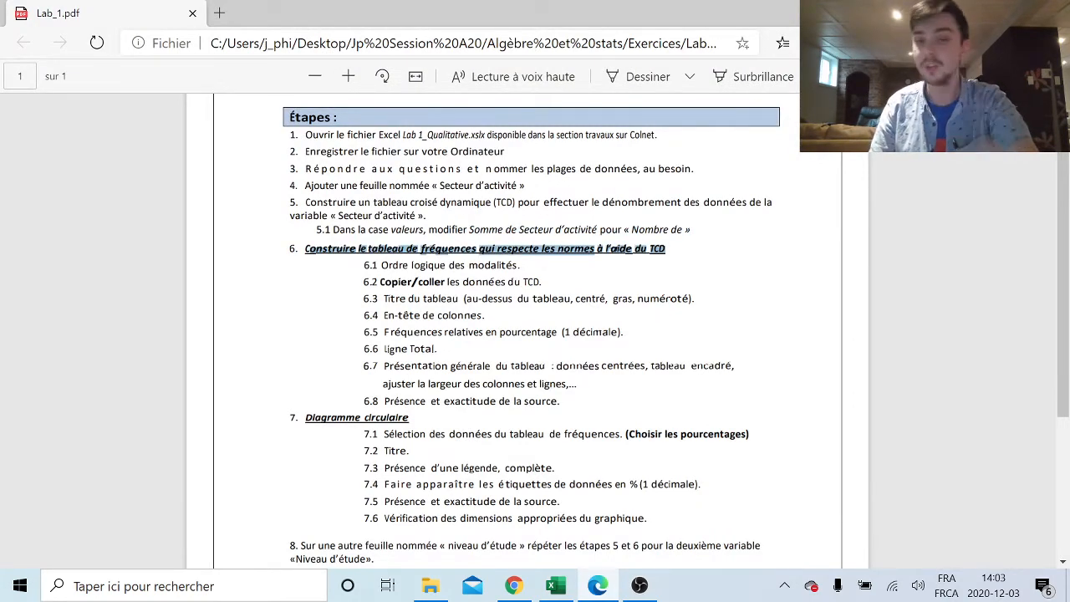
scroll(534, 334, down, 1)
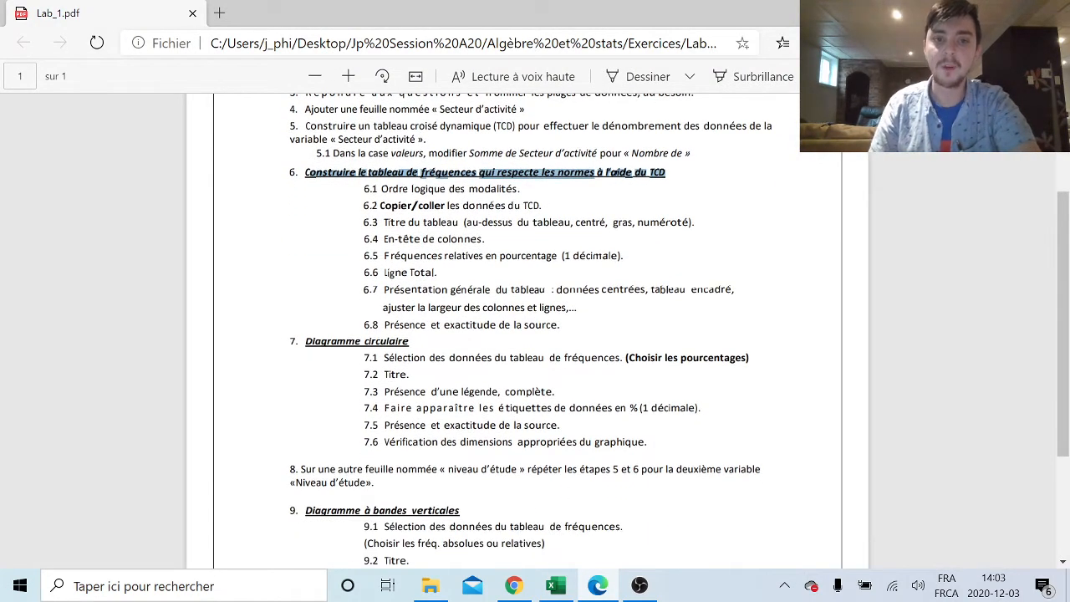
drag(306, 341, 409, 341)
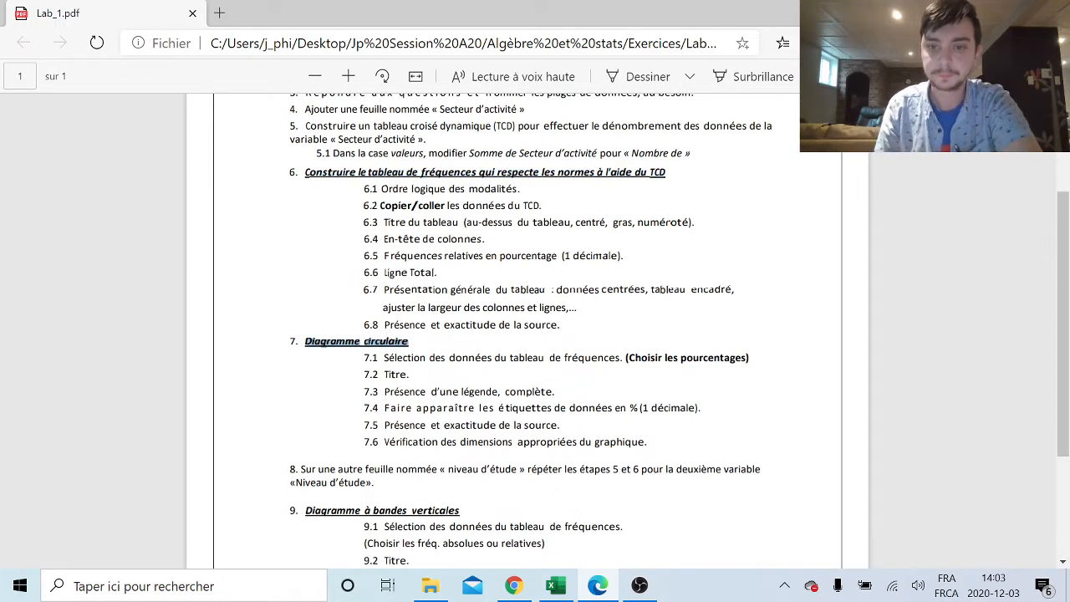
click(306, 510)
drag(629, 357, 730, 358)
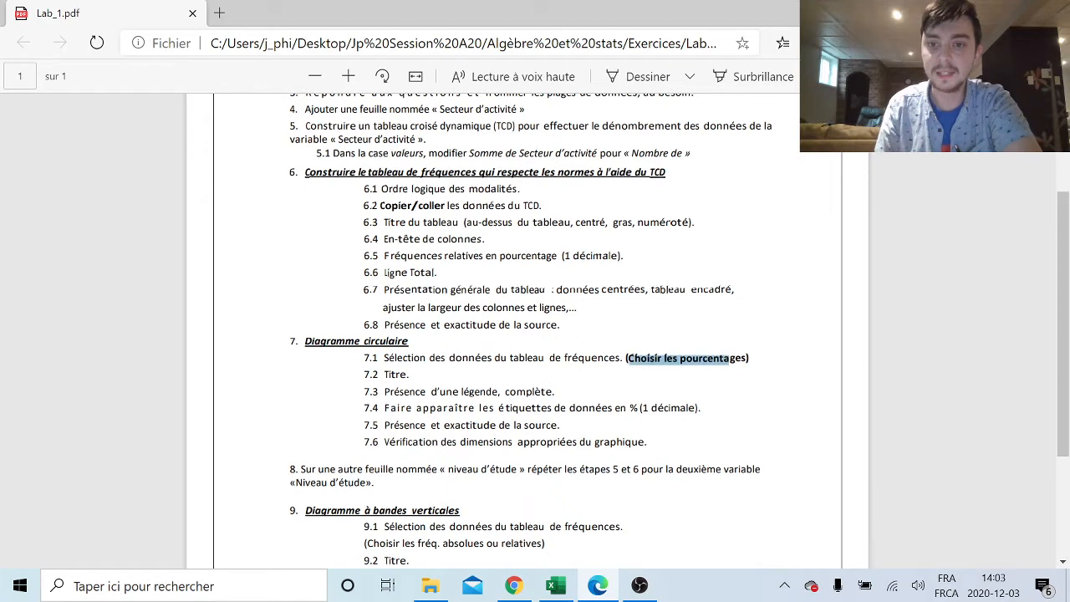
click(596, 587)
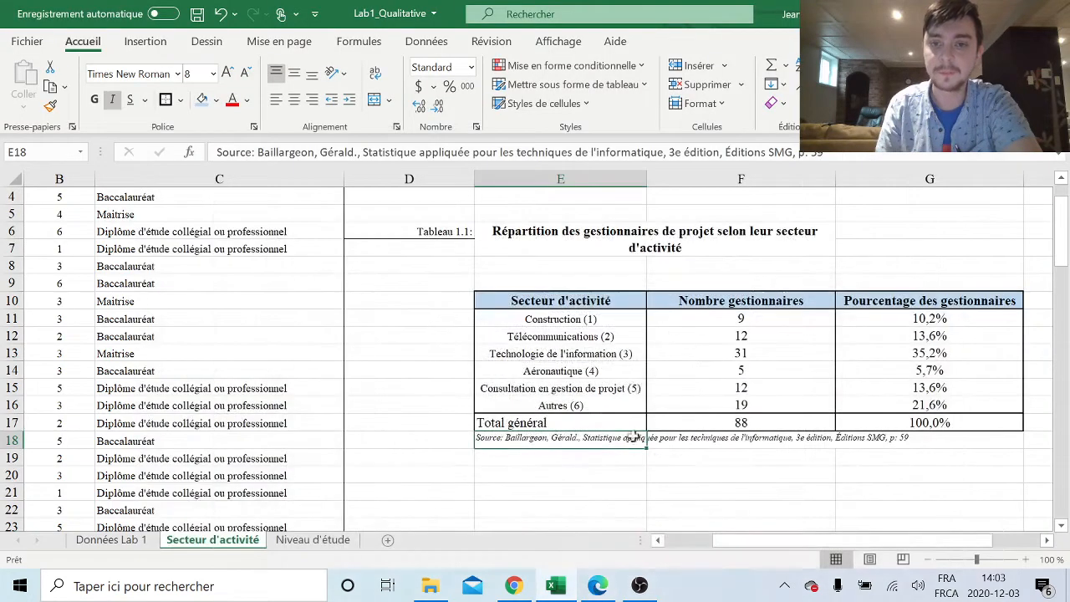
click(577, 301)
drag(562, 319, 564, 406)
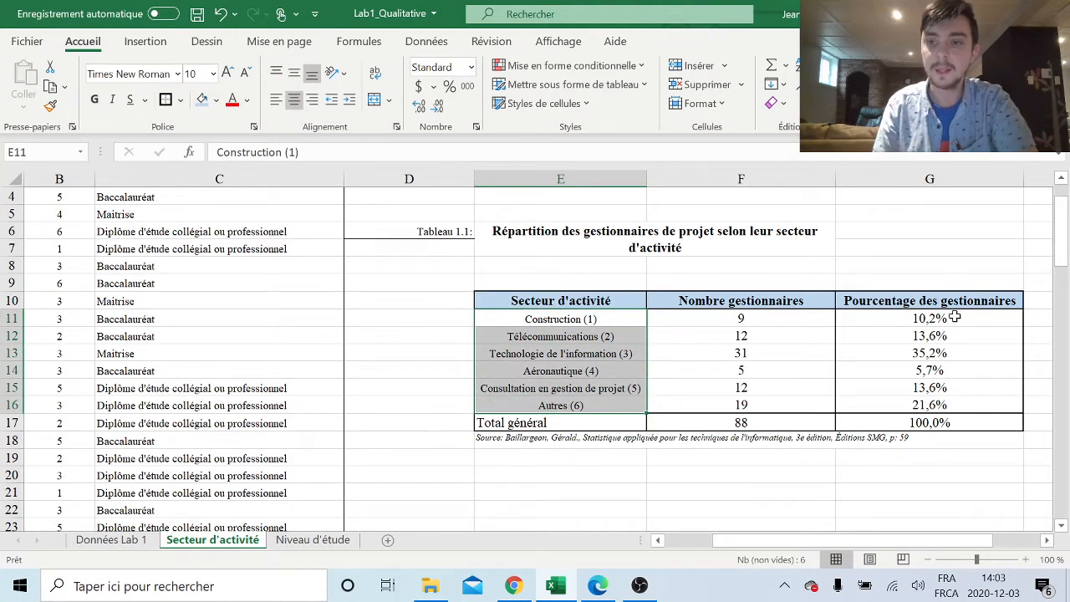
drag(954, 317, 889, 409)
scroll(459, 330, up, 1)
click(560, 344)
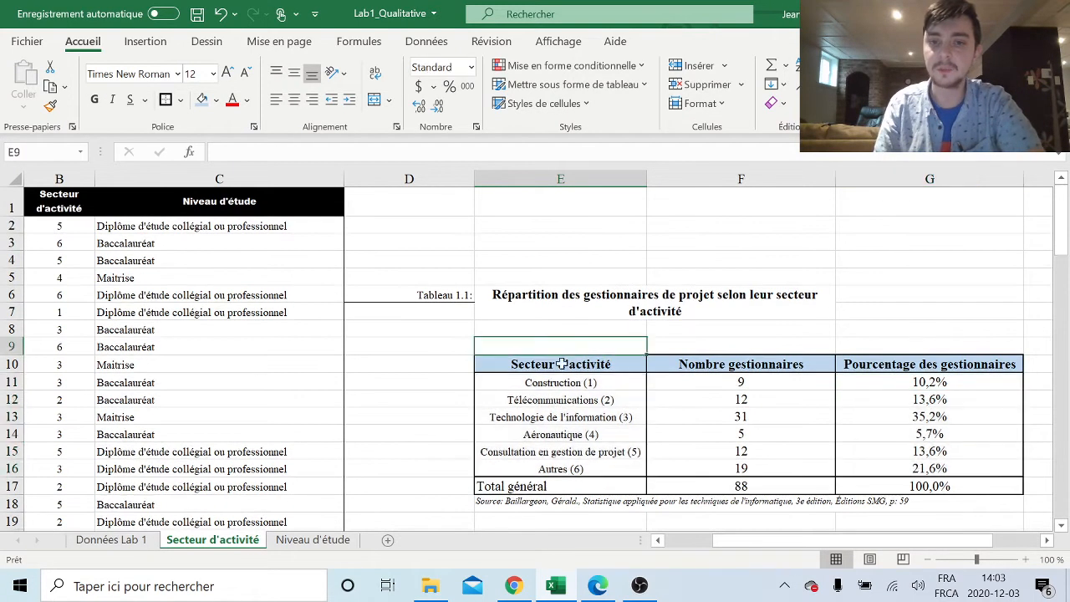
drag(563, 383, 586, 469)
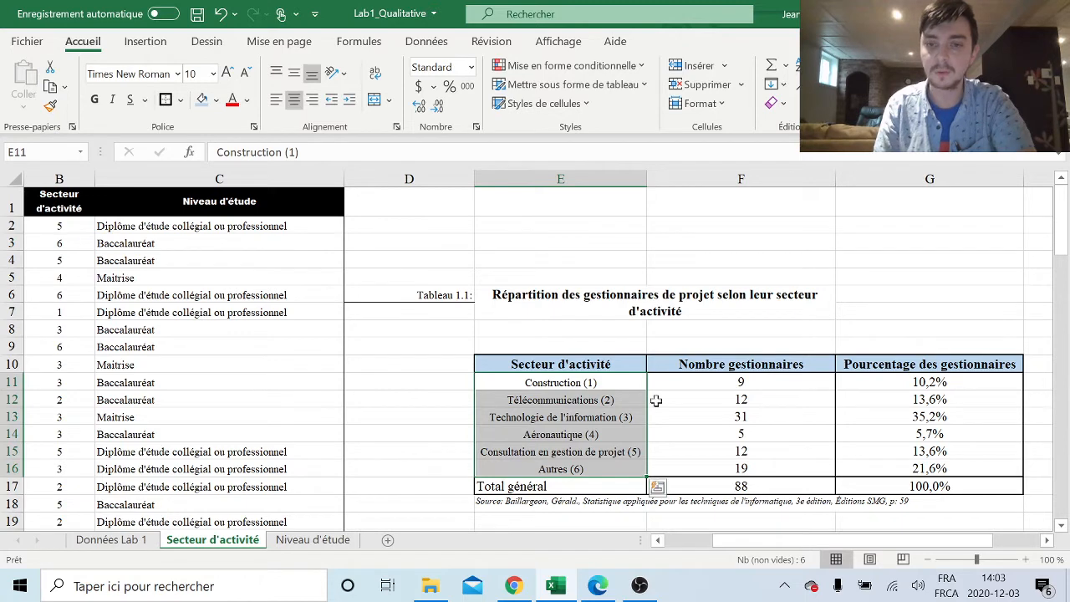
click(657, 485)
click(795, 268)
- Insert a pie chart from the sector labels in E11:E16 and the percentages in G11:G16
drag(575, 382, 575, 469)
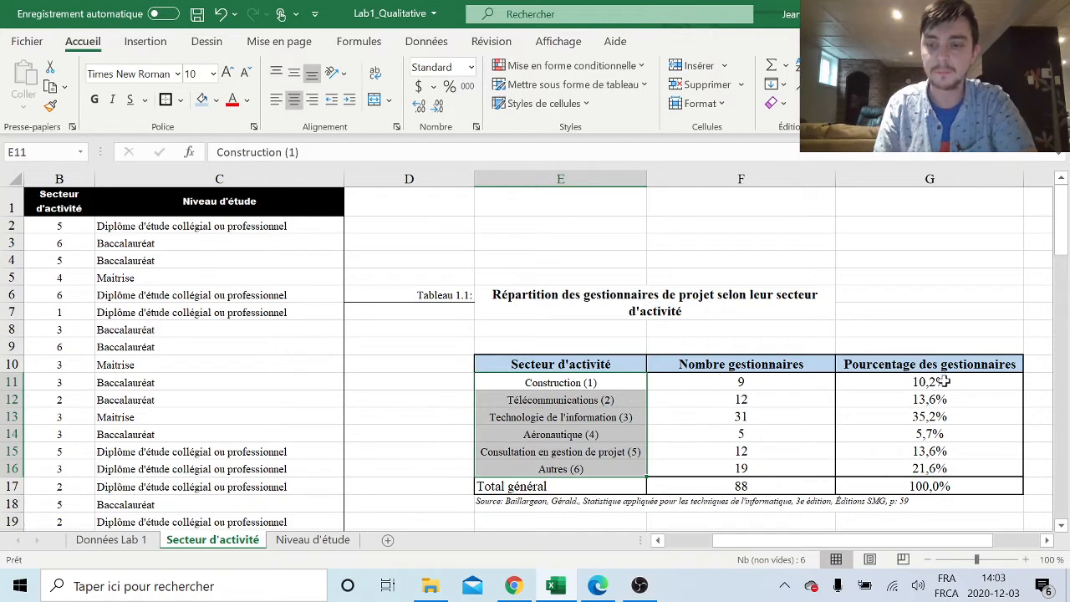
drag(943, 381, 921, 467)
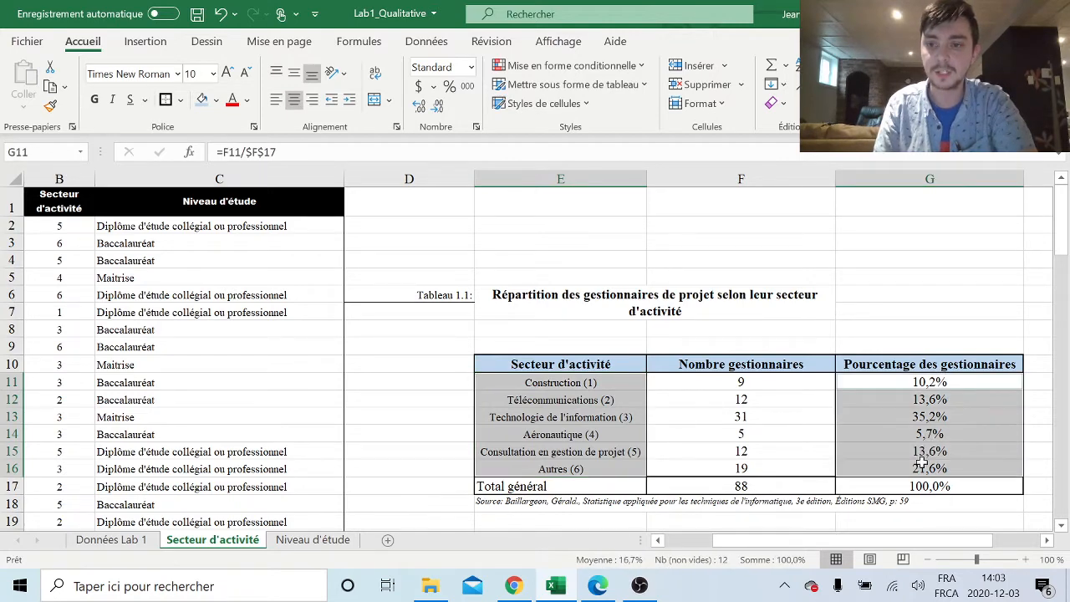
click(145, 41)
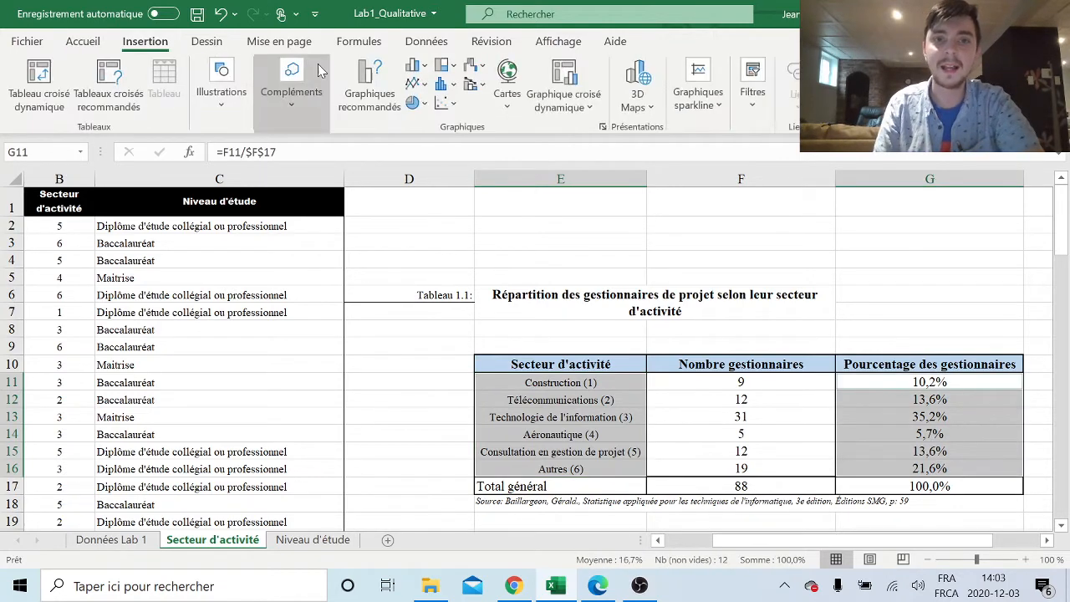
click(371, 83)
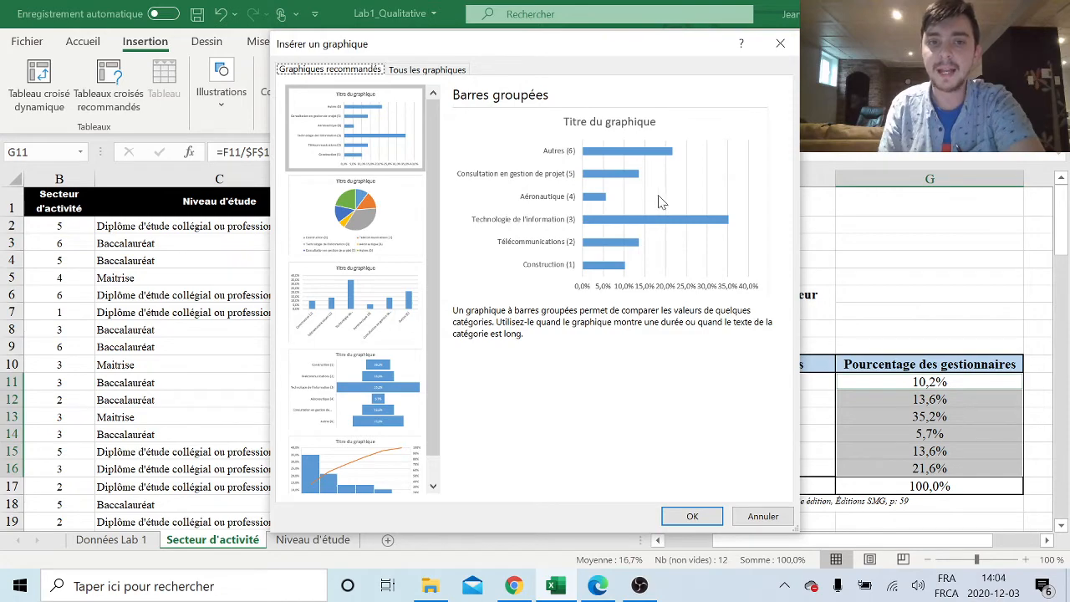
click(398, 285)
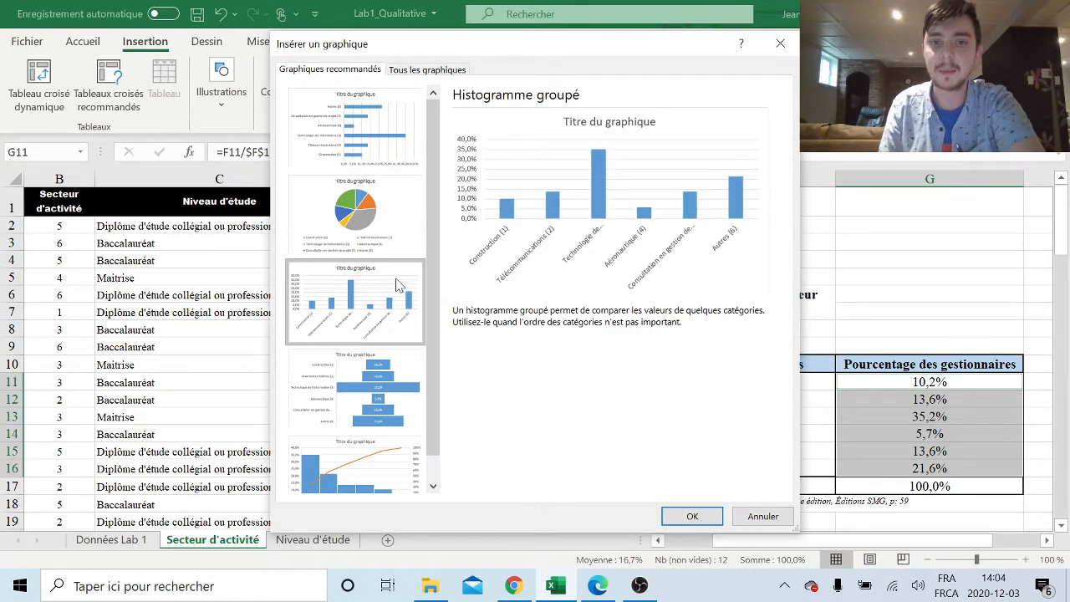
click(396, 232)
click(692, 516)
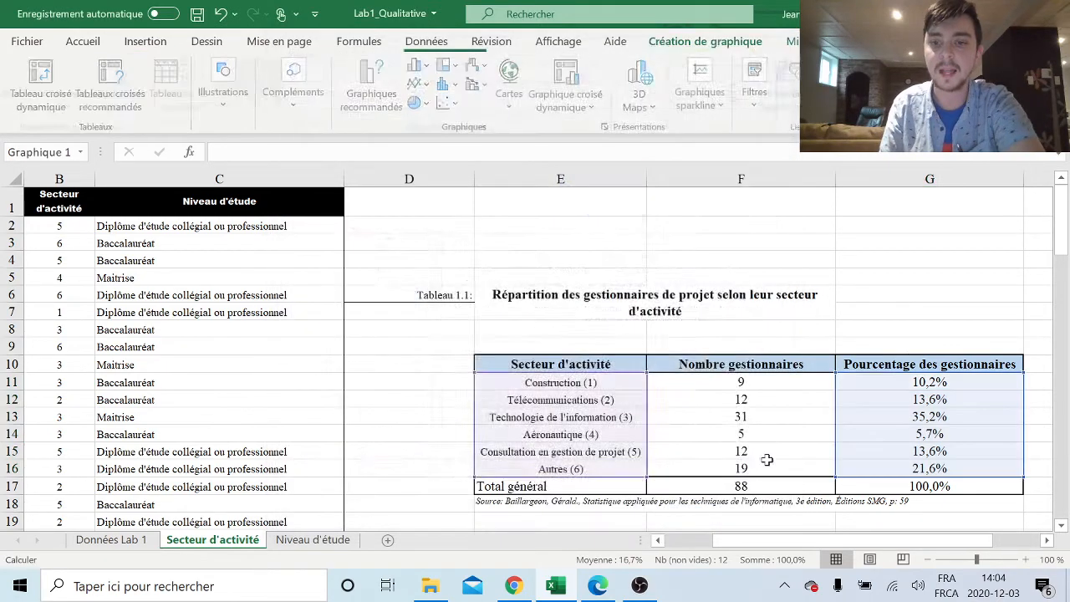
- Move the pie chart below the frequency table's source line, aligned with the start of column E
scroll(820, 309, down, 2)
drag(693, 233, 786, 444)
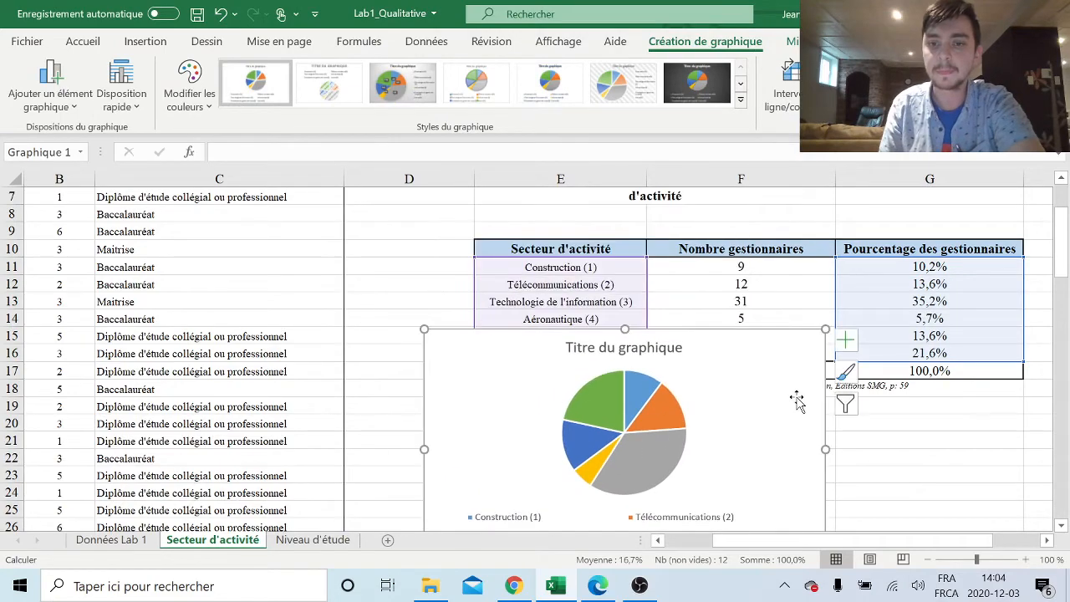
scroll(772, 336, down, 1)
drag(771, 337, 824, 420)
click(961, 433)
scroll(962, 428, down, 1)
scroll(945, 406, down, 2)
scroll(938, 407, up, 1)
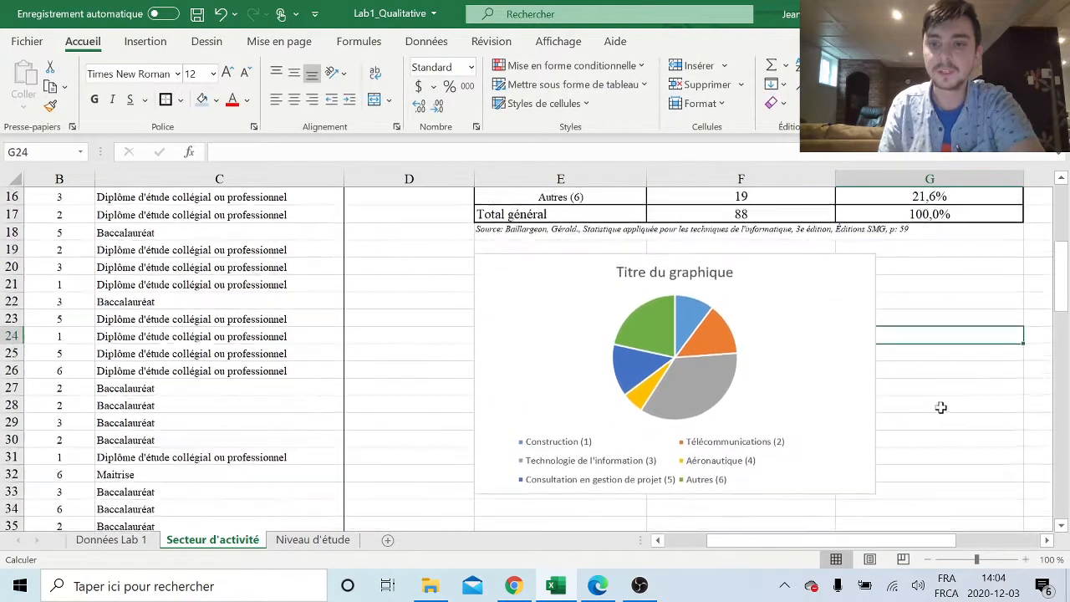
- Replace the placeholder chart title with the table title copied from E6, and shift the title towards the chart's centre
click(861, 366)
click(714, 278)
scroll(814, 327, up, 5)
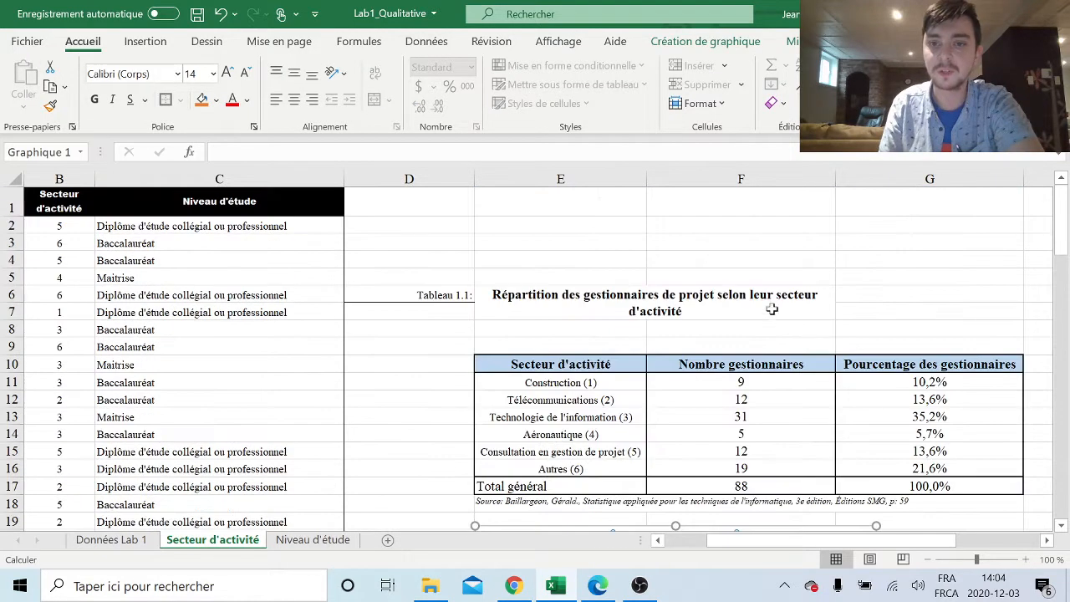
click(772, 310)
drag(556, 152, 216, 152)
key(ctrl+c)
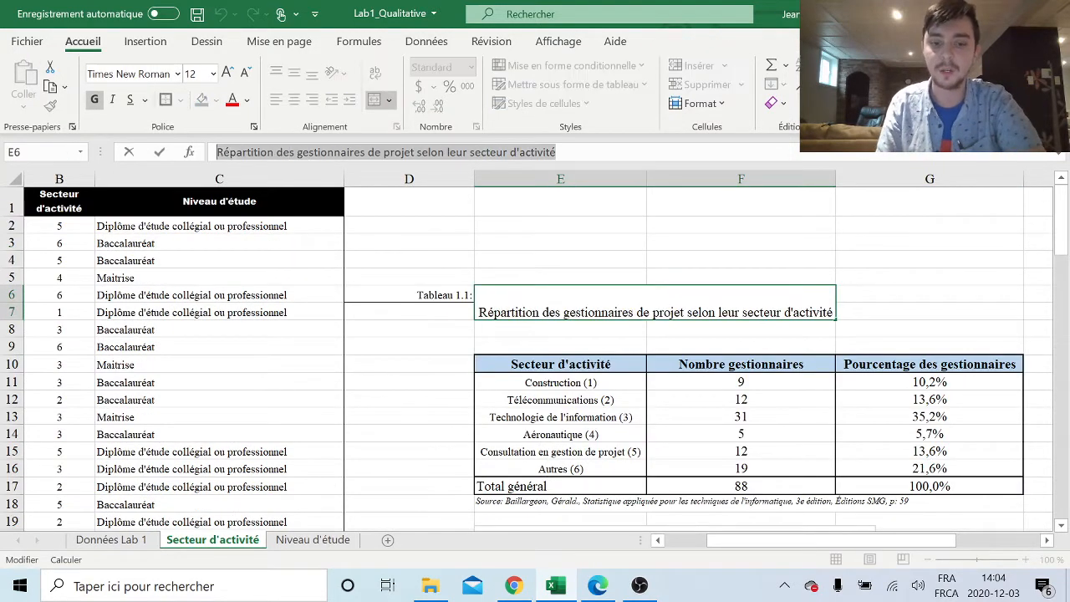
scroll(702, 296, down, 3)
click(708, 374)
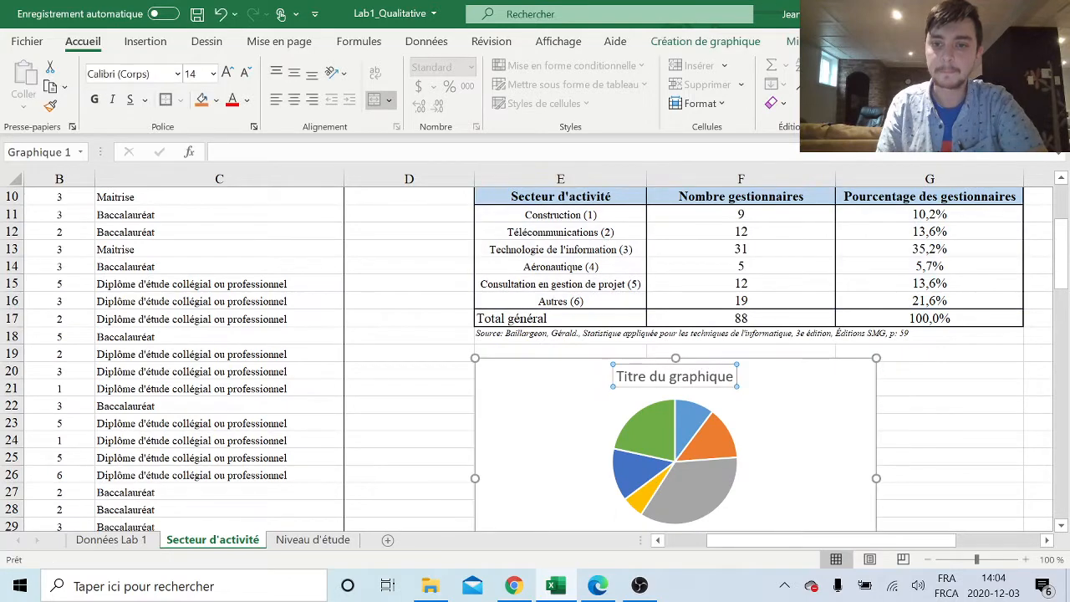
click(717, 376)
mouse_move(701, 368)
mouse_down()
mouse_move(732, 382)
mouse_move(611, 383)
mouse_up()
key(ctrl+v)
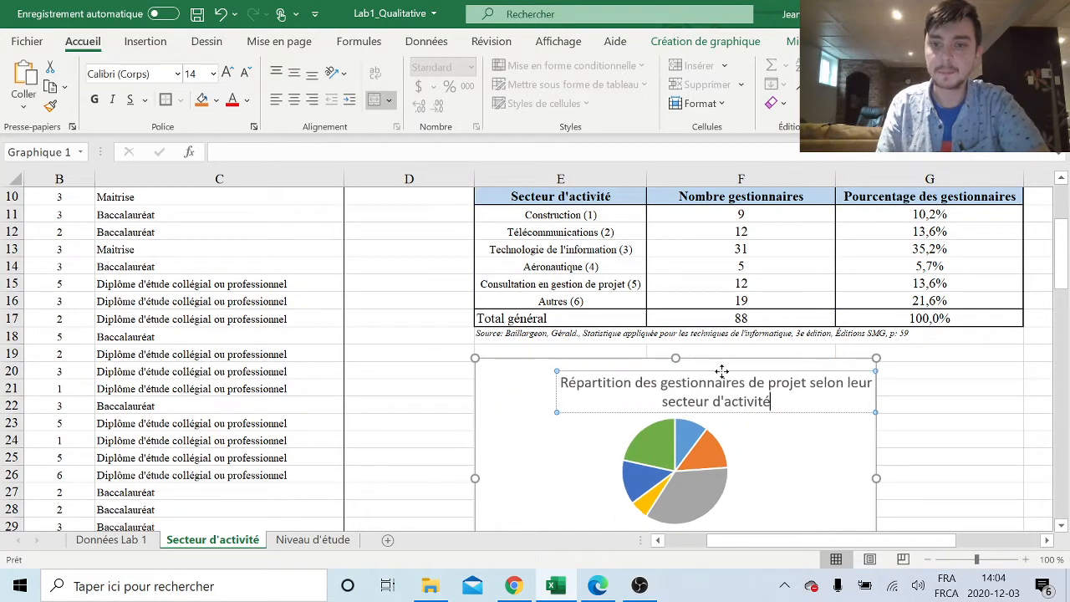
drag(721, 370, 668, 370)
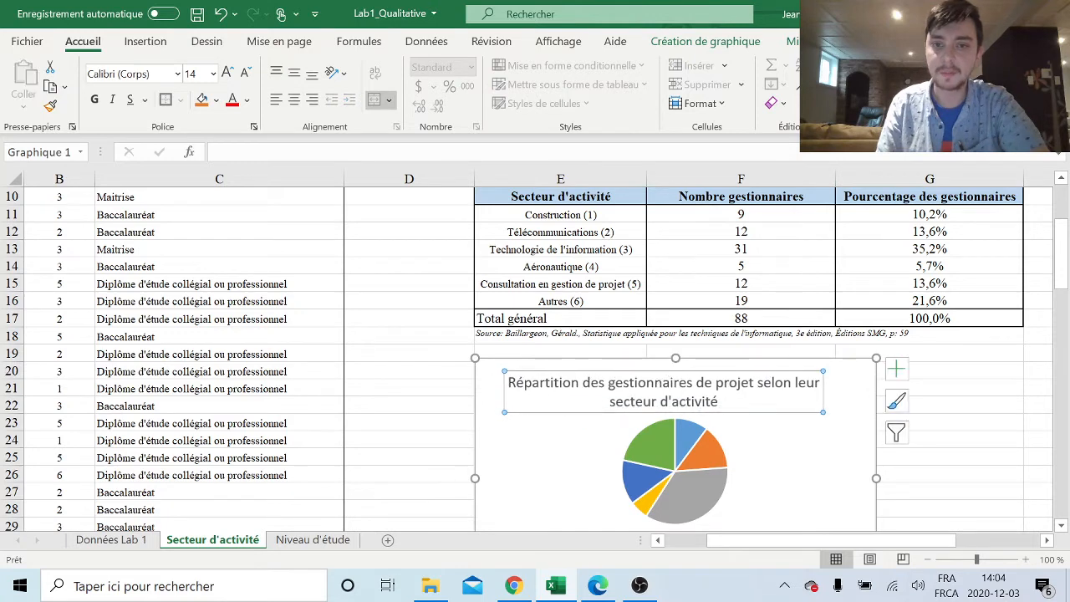
- Add the prefix "Figure 1.1: " to the beginning of the chart title
click(510, 382)
text(Figure)
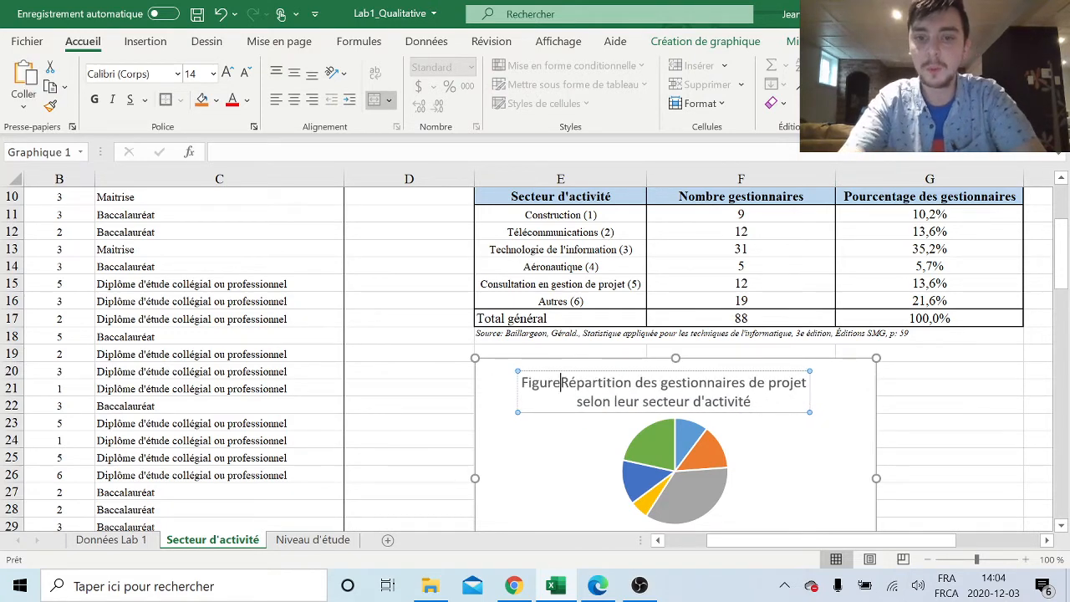
text( 1.1 )
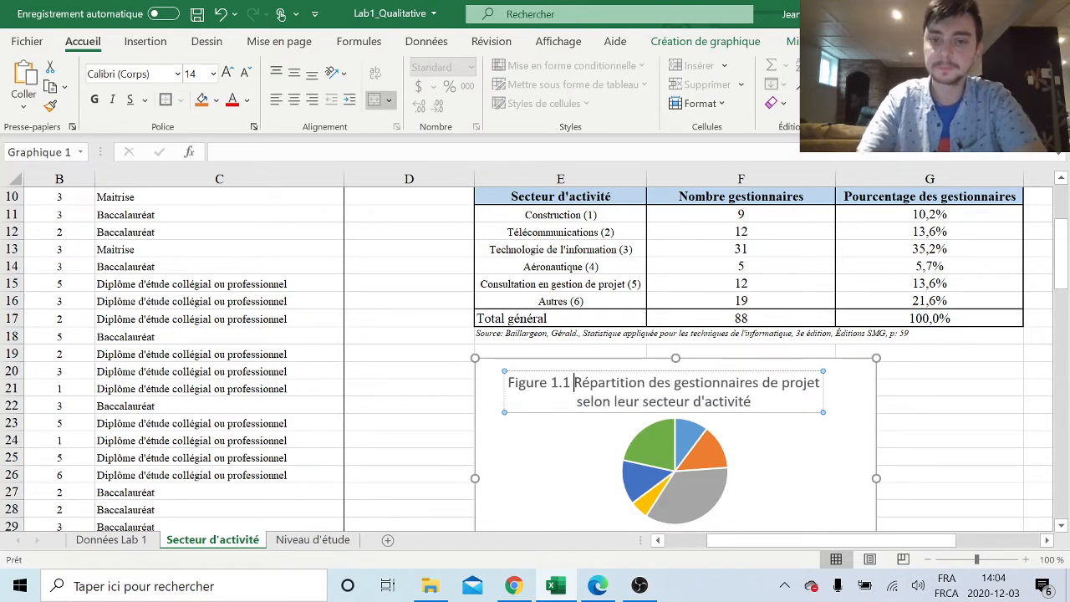
text(:)
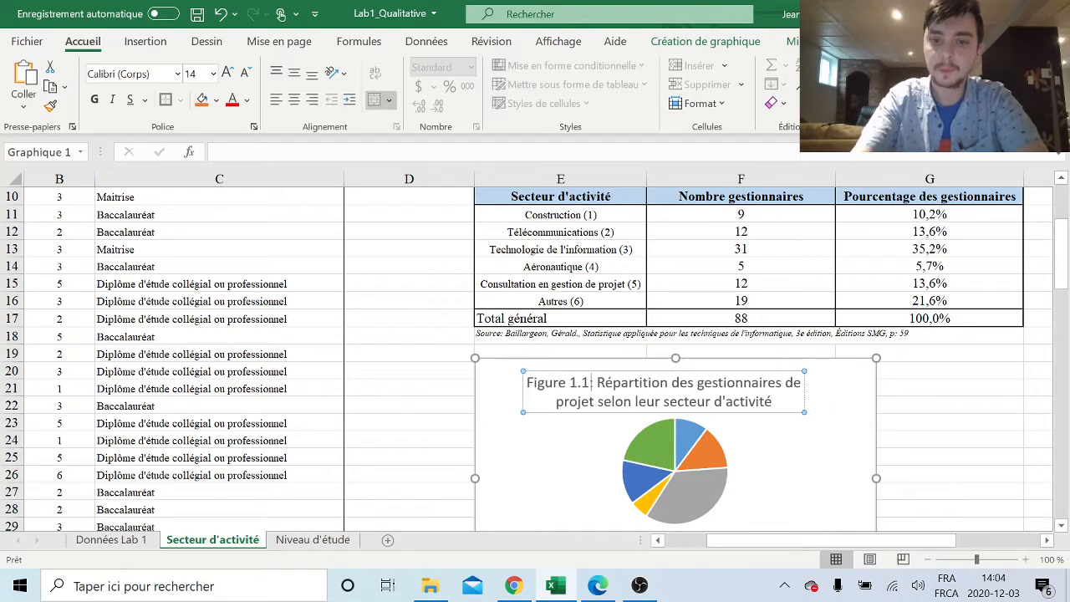
click(924, 386)
- Reposition the Figure 1.1 title so it is centred above the pie
scroll(927, 380, down, 1)
click(694, 348)
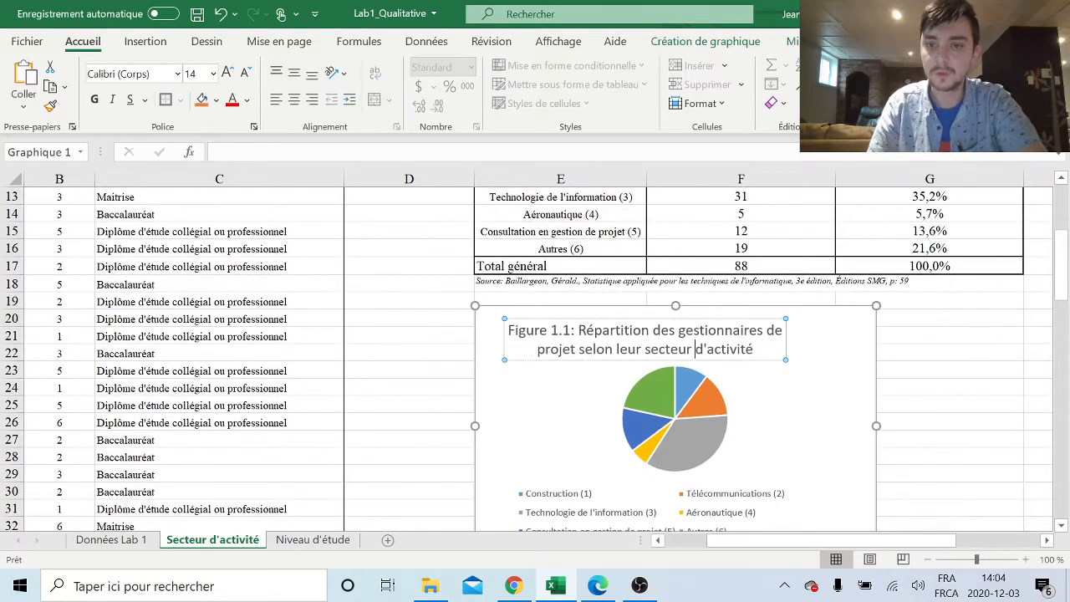
click(736, 313)
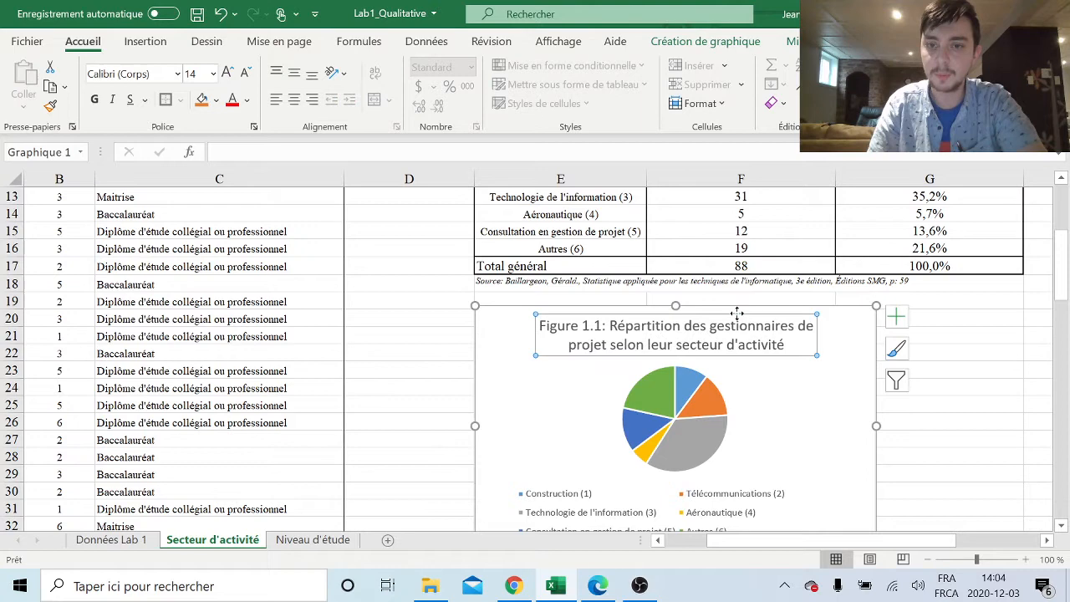
click(949, 440)
- Add data labels (Étiquettes de données) to the pie chart, placed at the inside edge of the slices (Bord intérieur)
scroll(928, 432, down, 1)
click(571, 448)
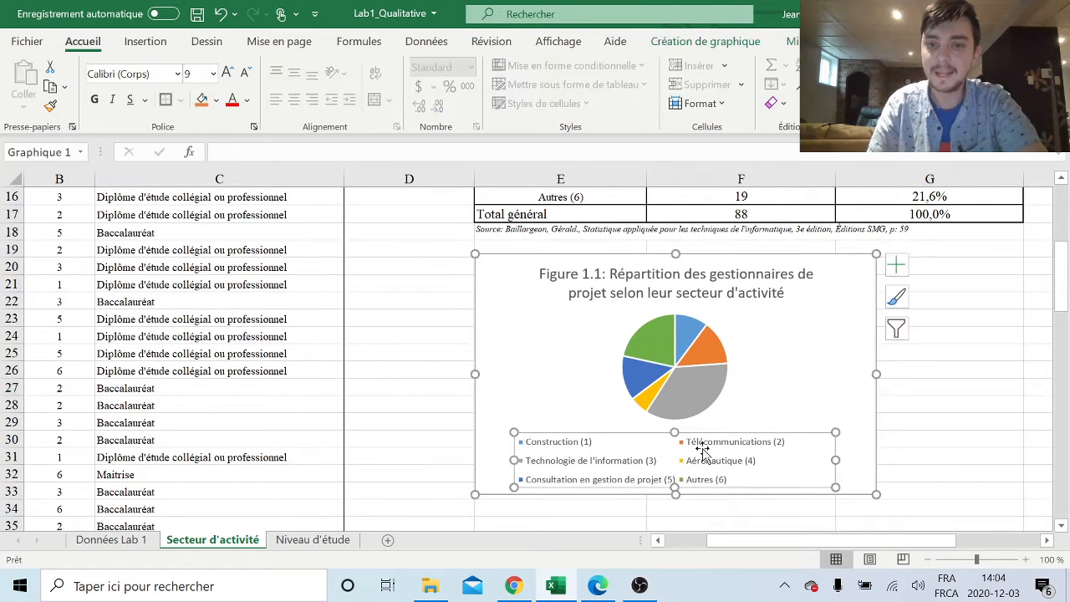
click(895, 265)
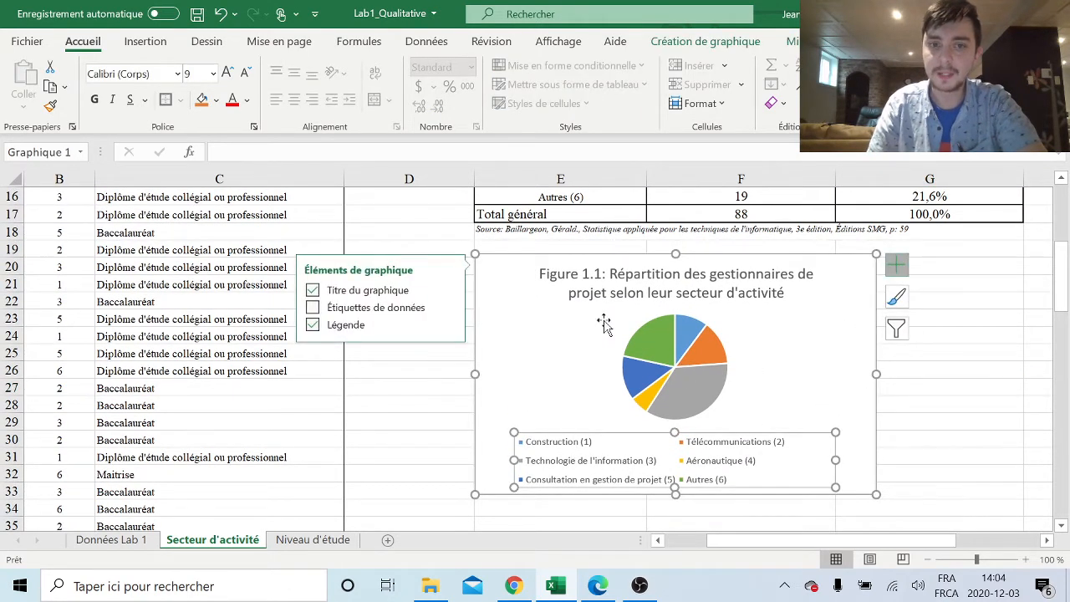
click(312, 308)
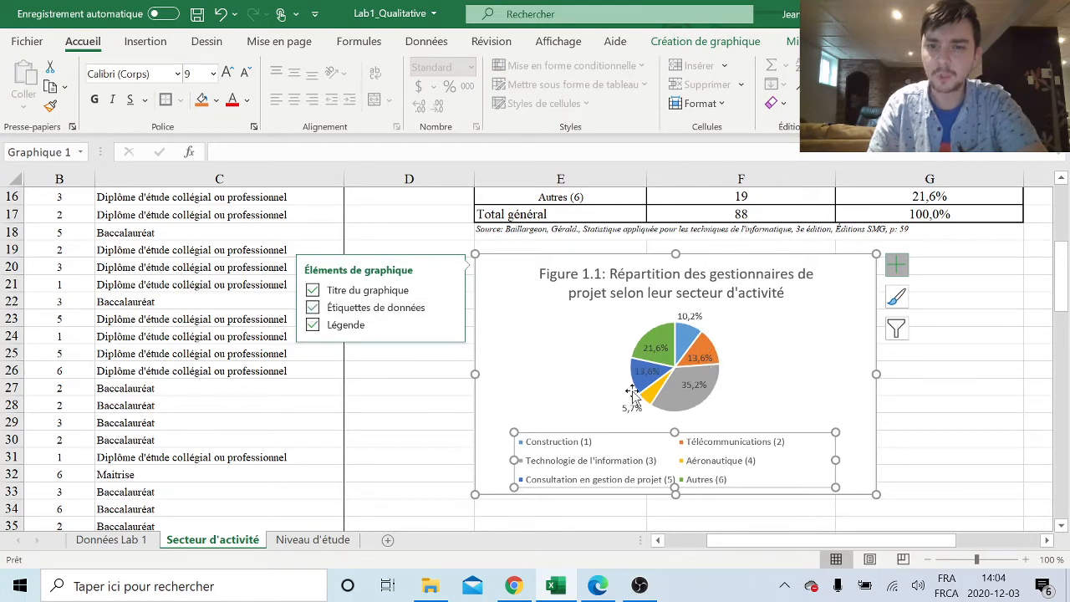
click(449, 307)
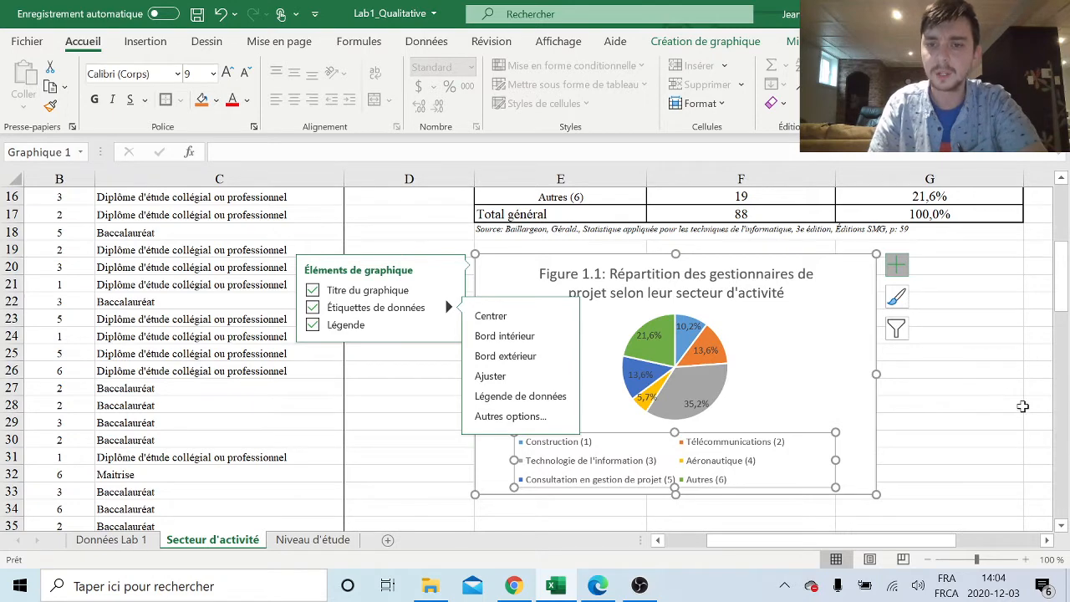
click(1022, 406)
- Set the pie chart's legend position to Droite
scroll(857, 371, down, 1)
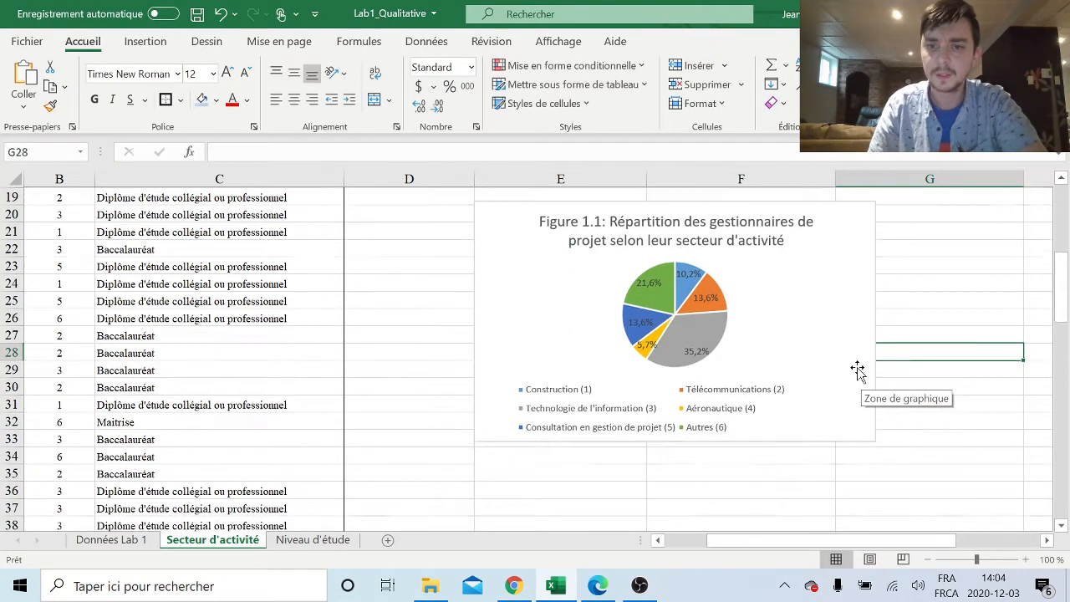
click(729, 398)
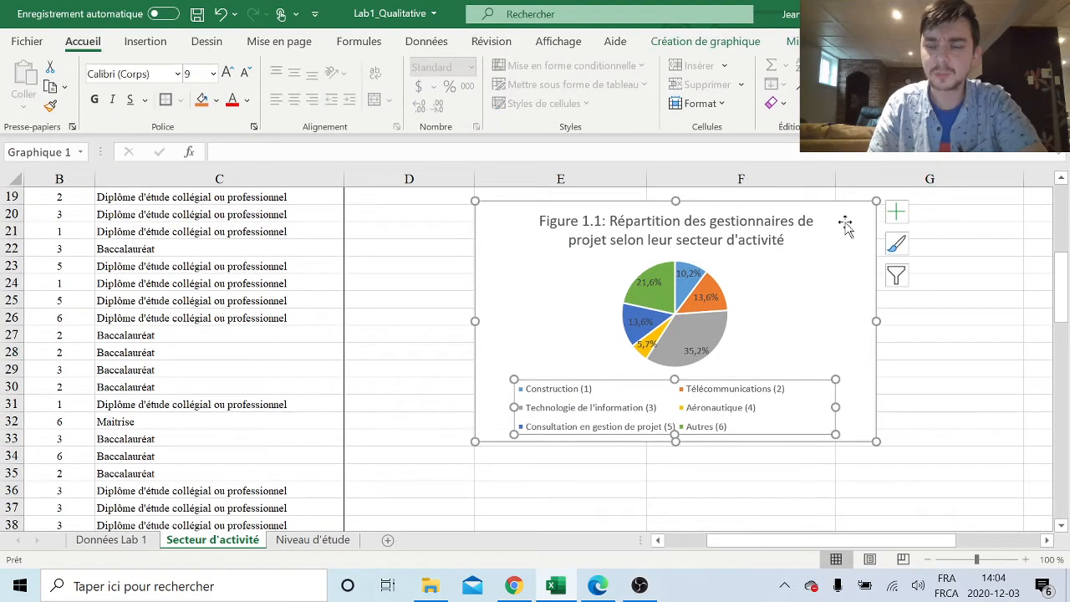
click(898, 211)
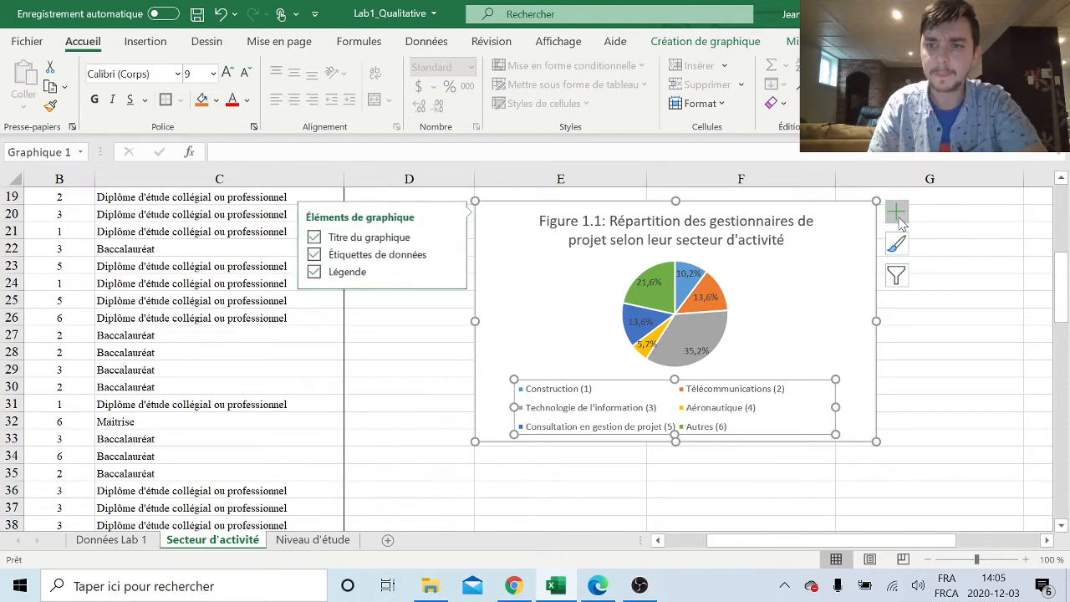
click(448, 272)
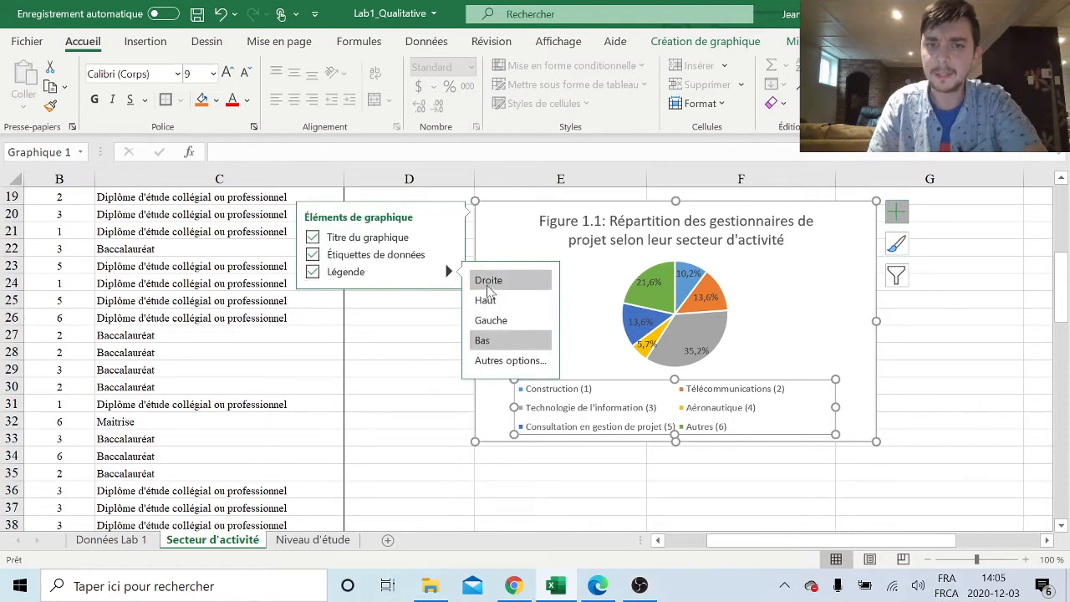
click(492, 281)
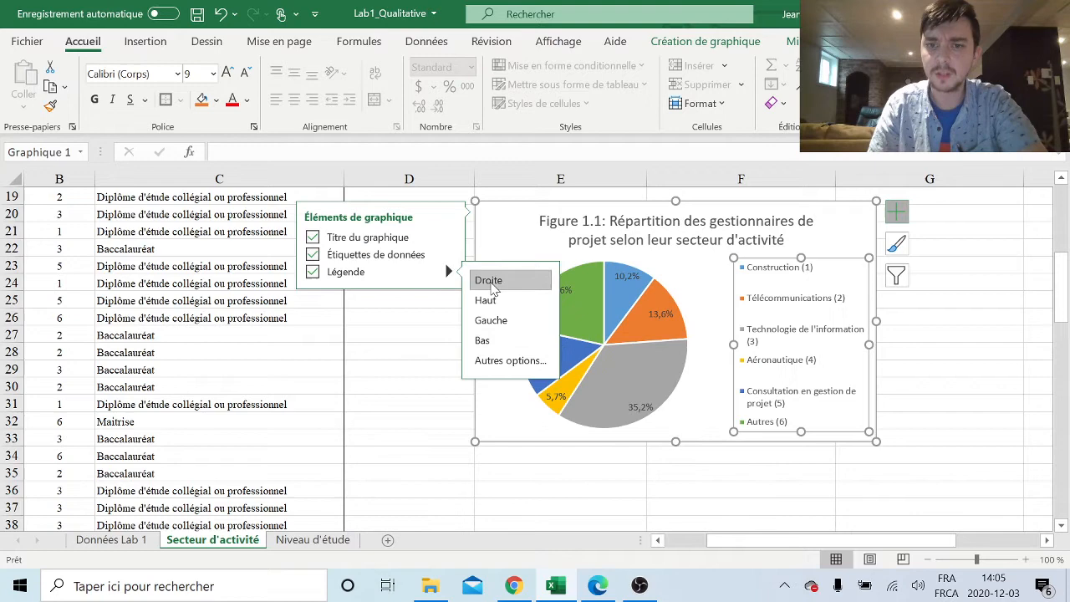
click(950, 337)
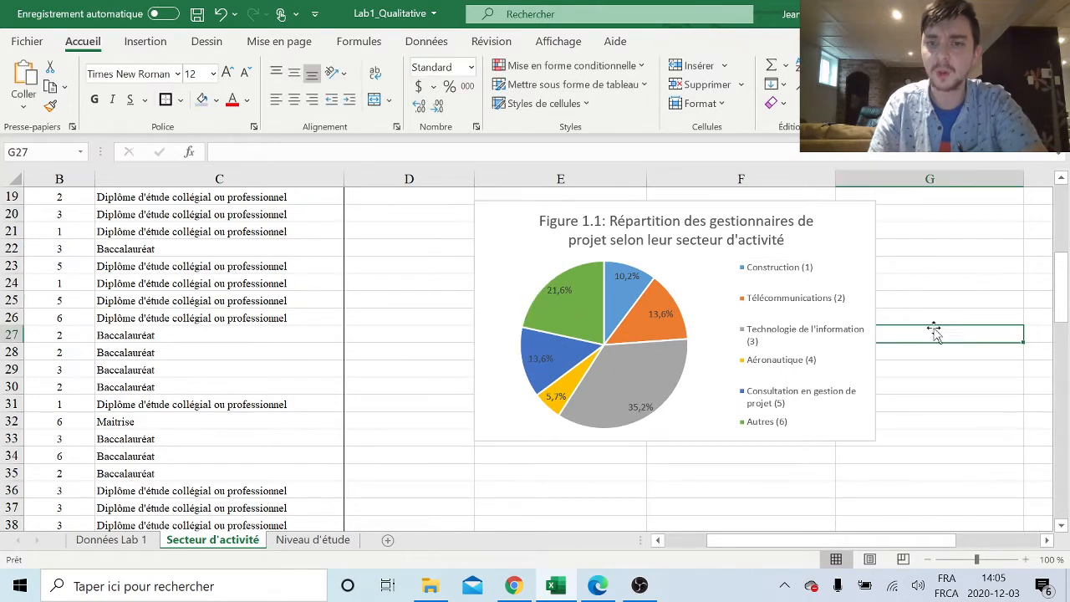
- Apply chart Style 6 to the pie chart
click(833, 270)
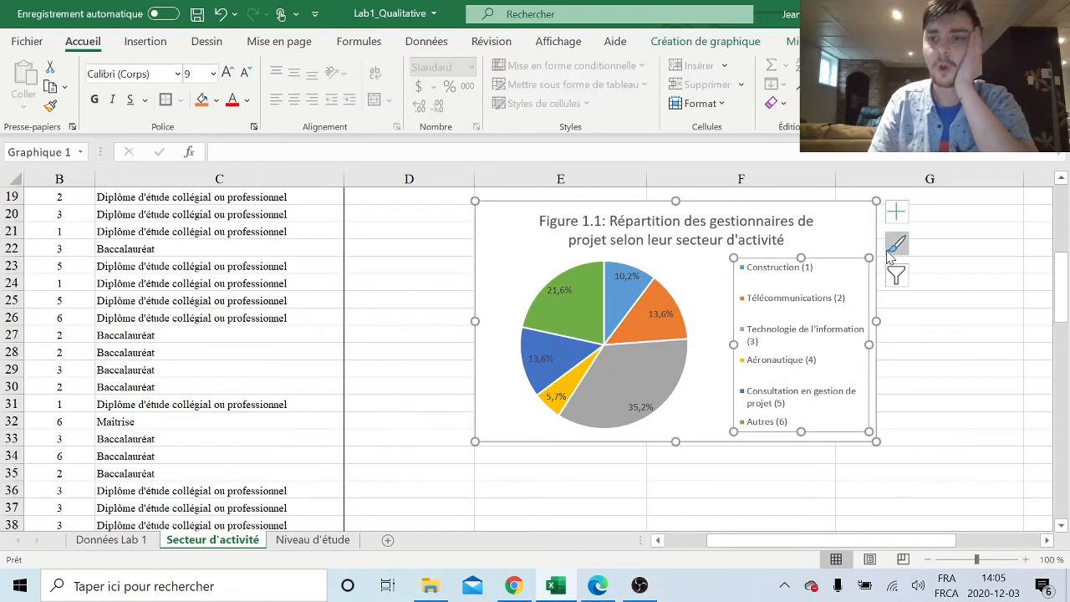
click(901, 253)
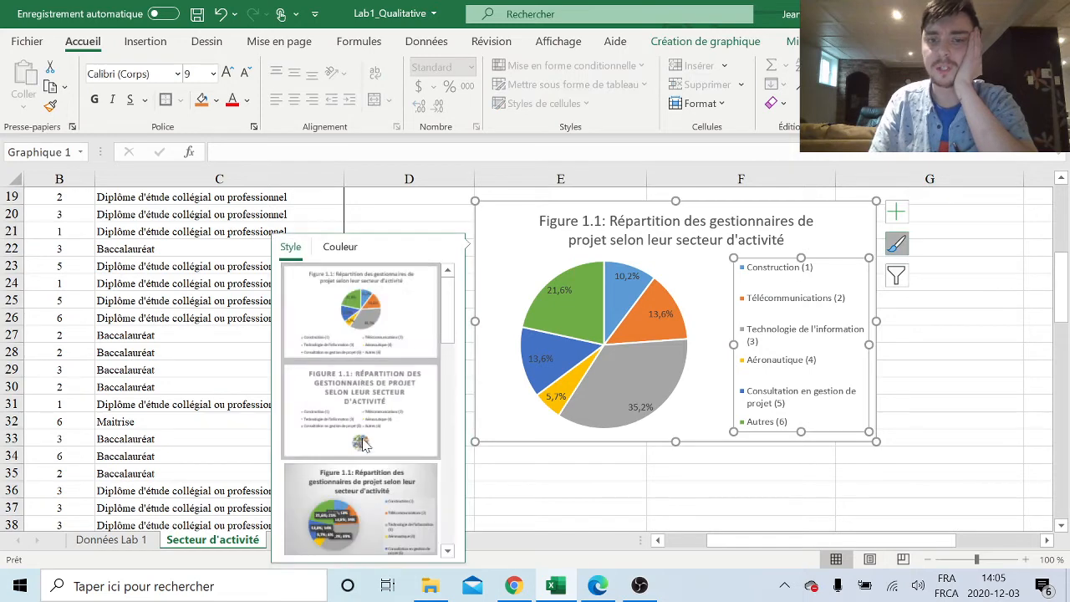
scroll(372, 441, down, 3)
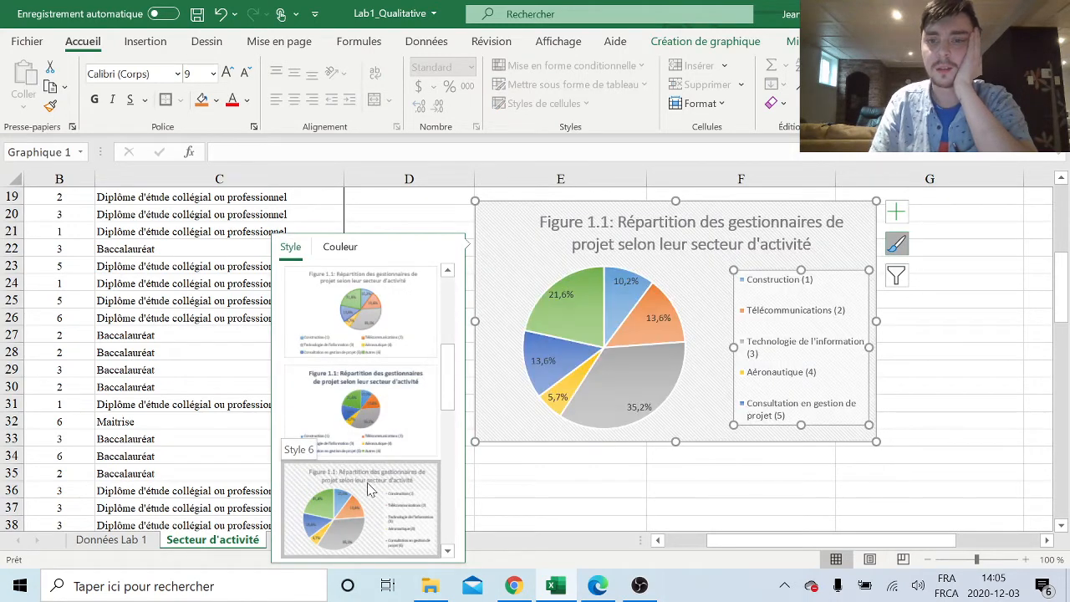
click(370, 489)
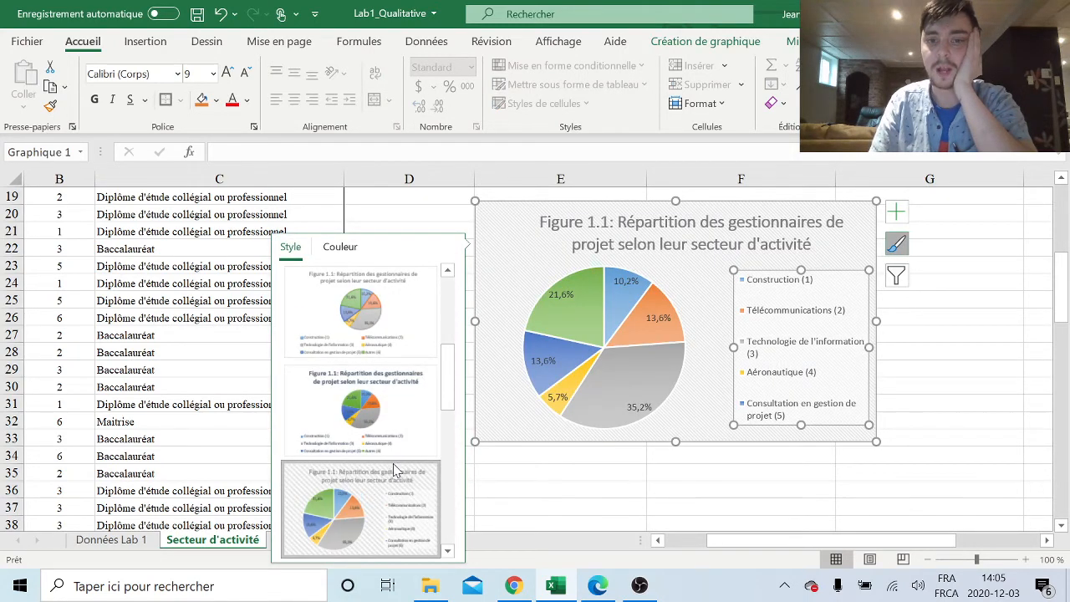
- Apply the chart style with a hatched background and side legend to the Figure 1.1 pie chart
scroll(396, 471, down, 3)
scroll(379, 321, up, 5)
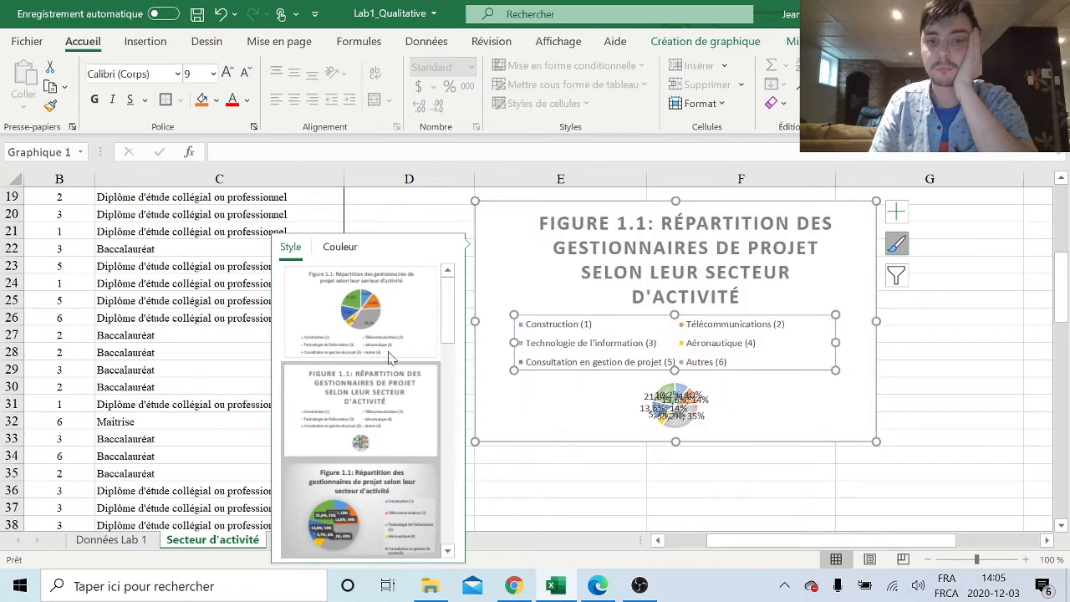
scroll(391, 368, down, 3)
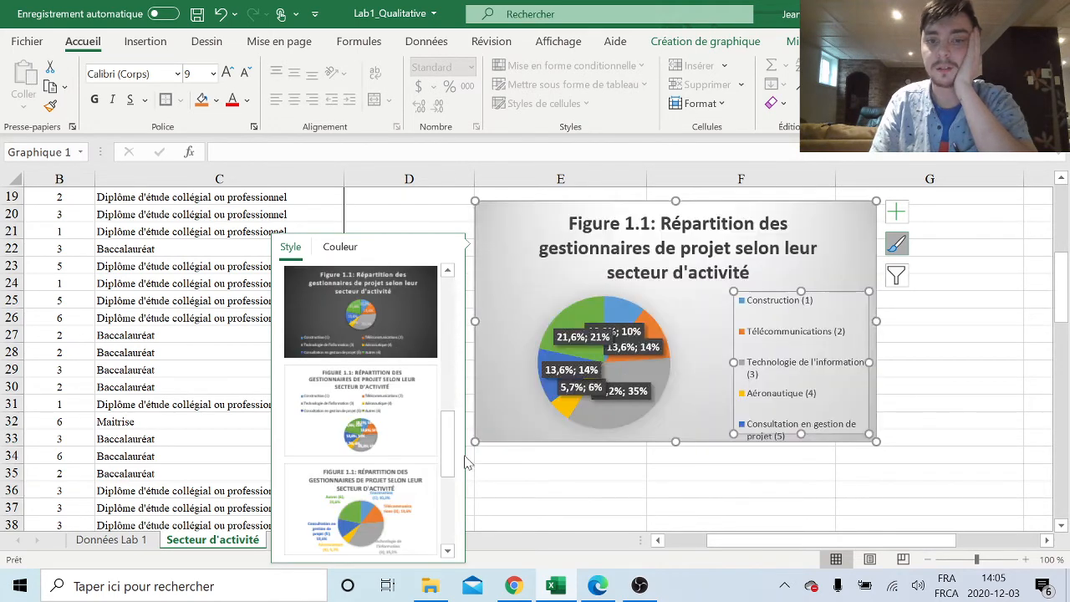
drag(452, 465, 452, 442)
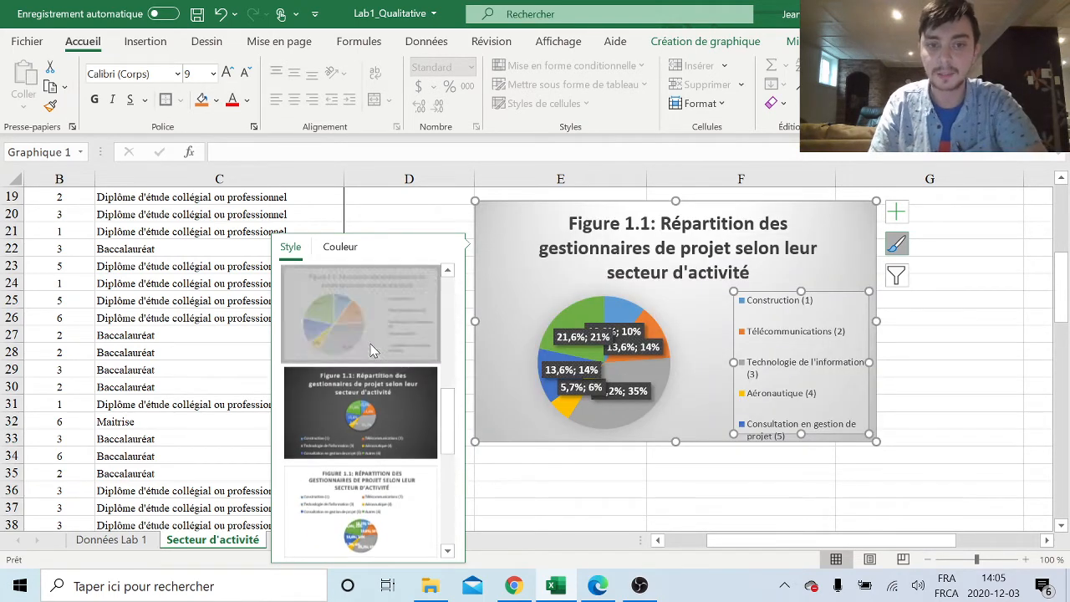
click(367, 339)
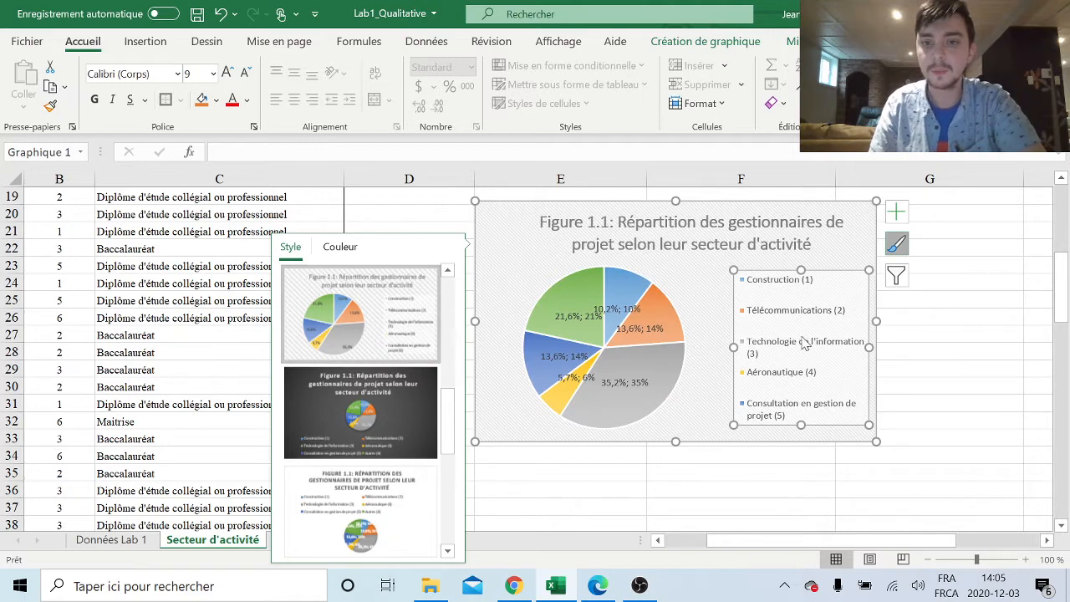
click(940, 285)
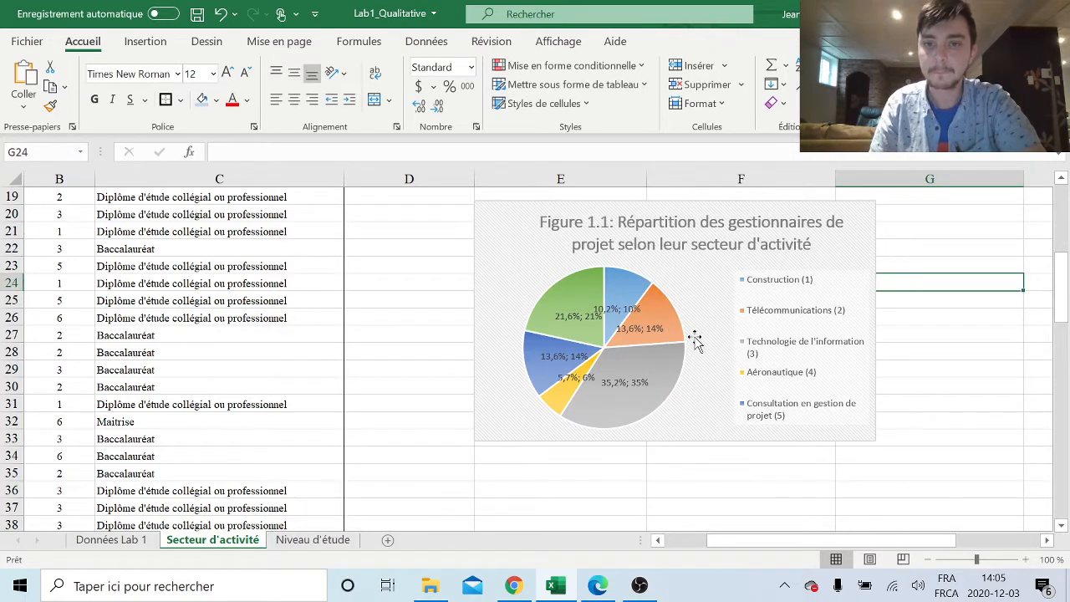
- Try to reposition the 21,6% and 10,2% data labels individually within their pie slices
scroll(674, 330, up, 1)
click(575, 369)
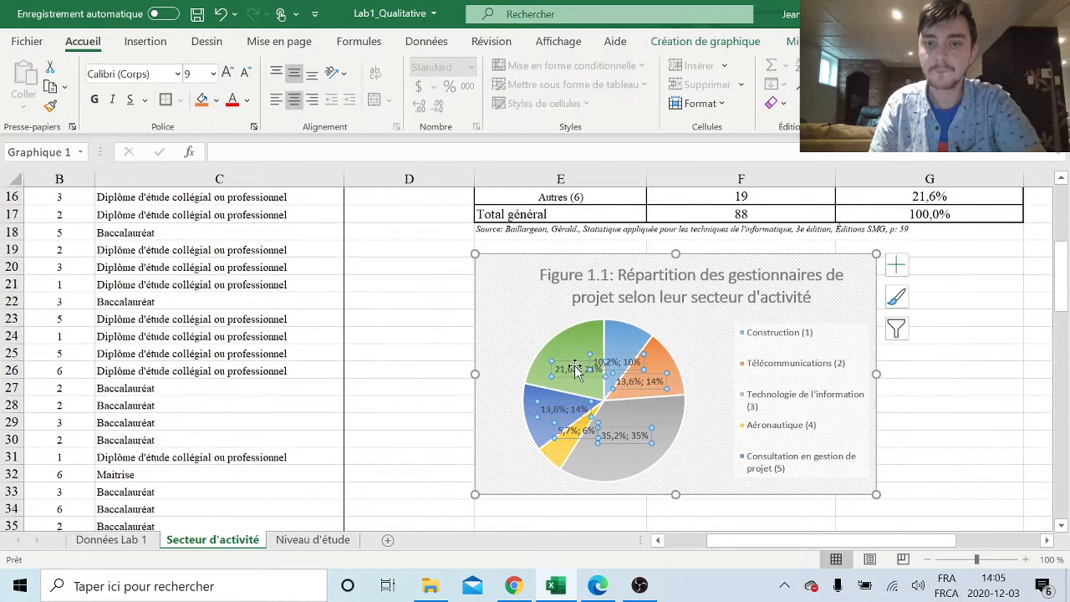
click(565, 359)
drag(566, 358, 558, 351)
drag(618, 365, 633, 339)
click(895, 265)
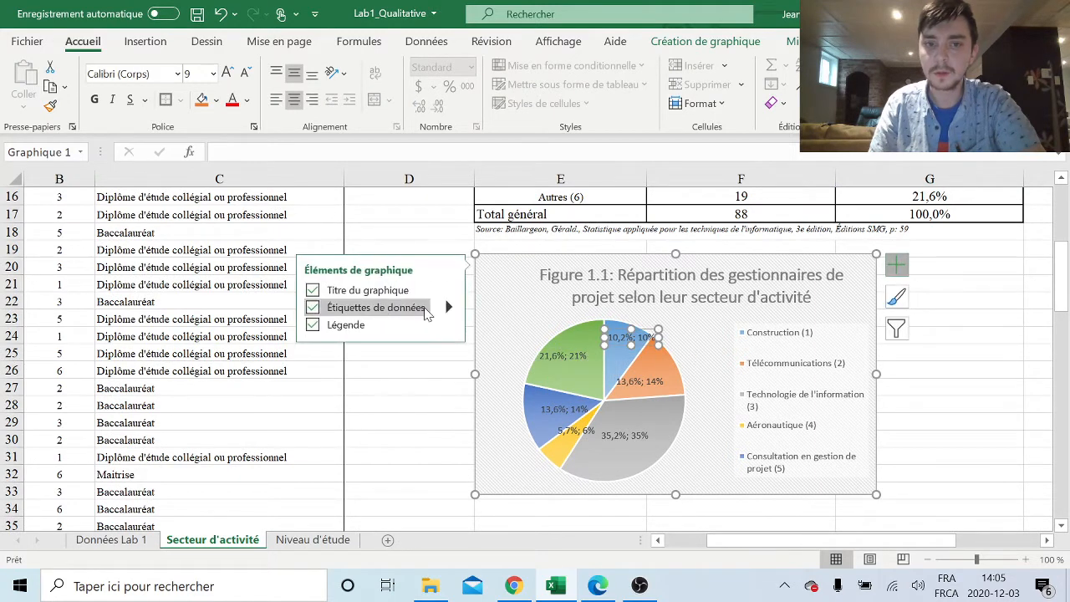
click(448, 308)
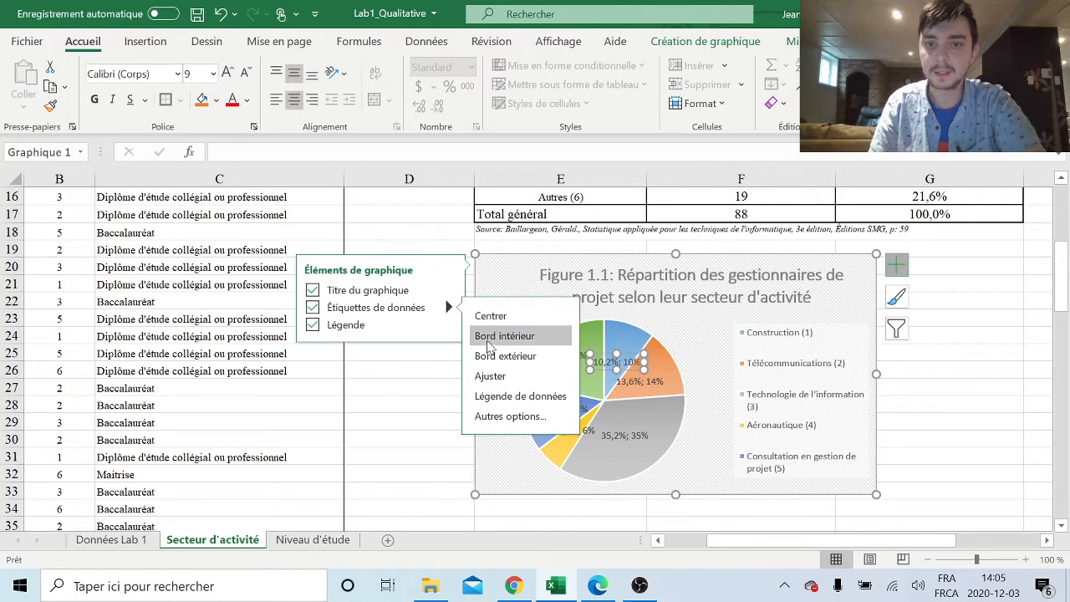
click(422, 403)
- Place all of the pie chart's data labels outside the slices with the Bord extérieur position
click(840, 312)
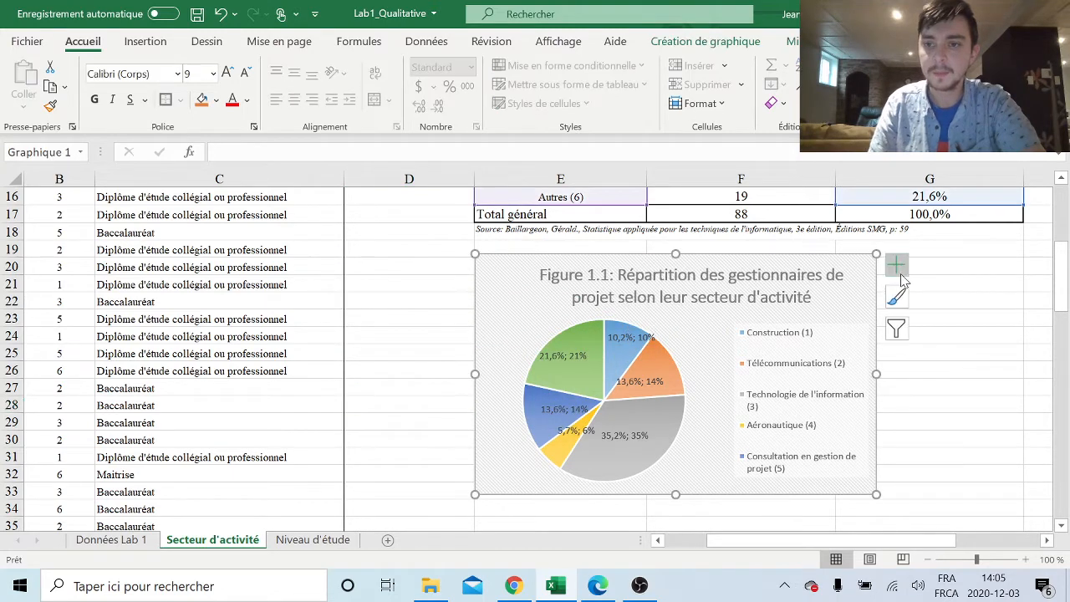
click(895, 264)
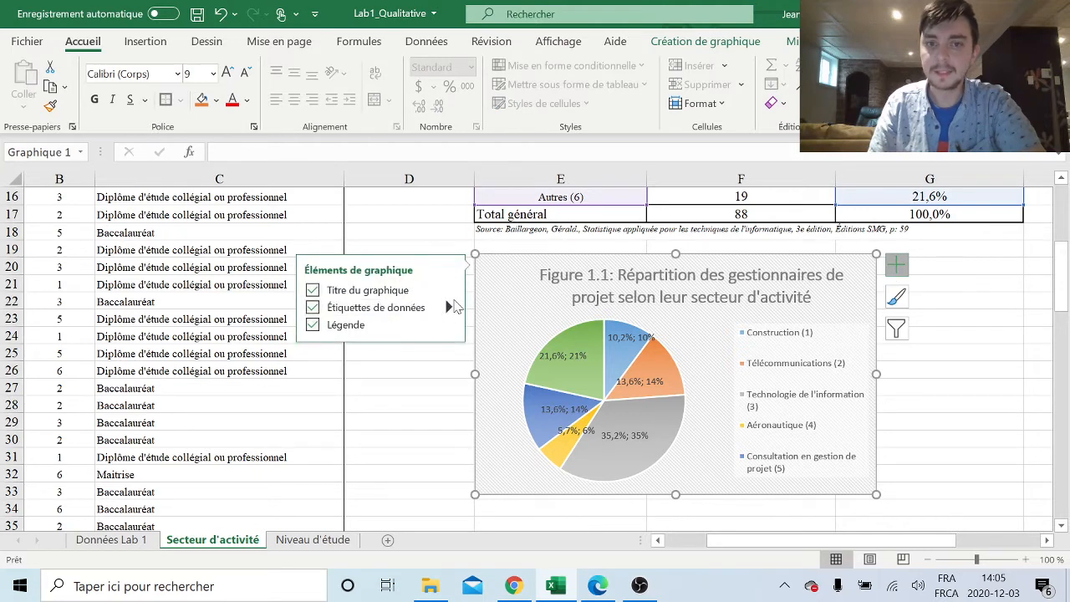
mouse_move(448, 309)
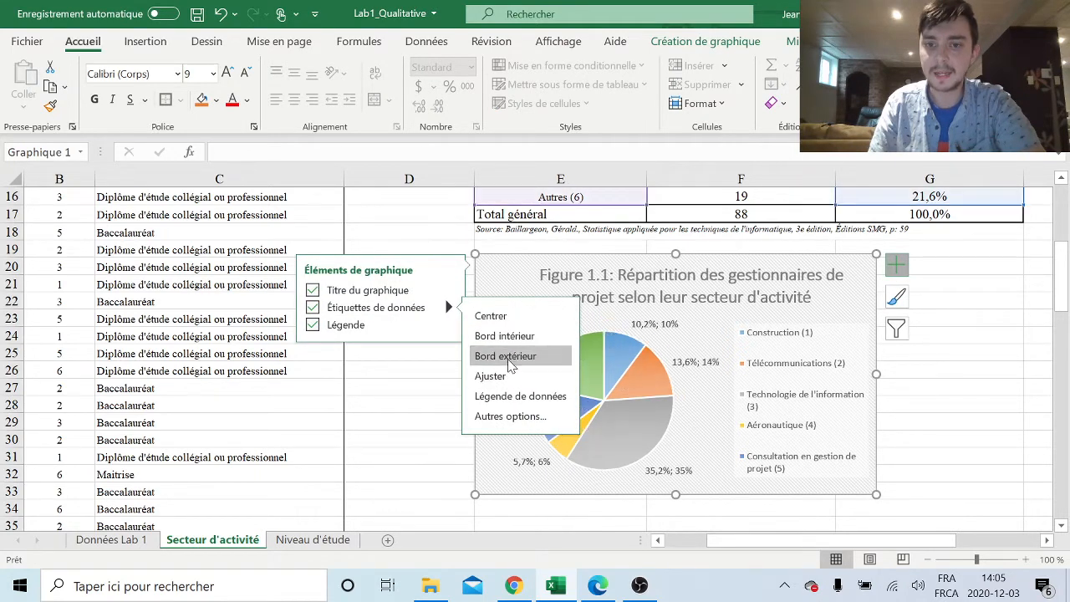
click(926, 409)
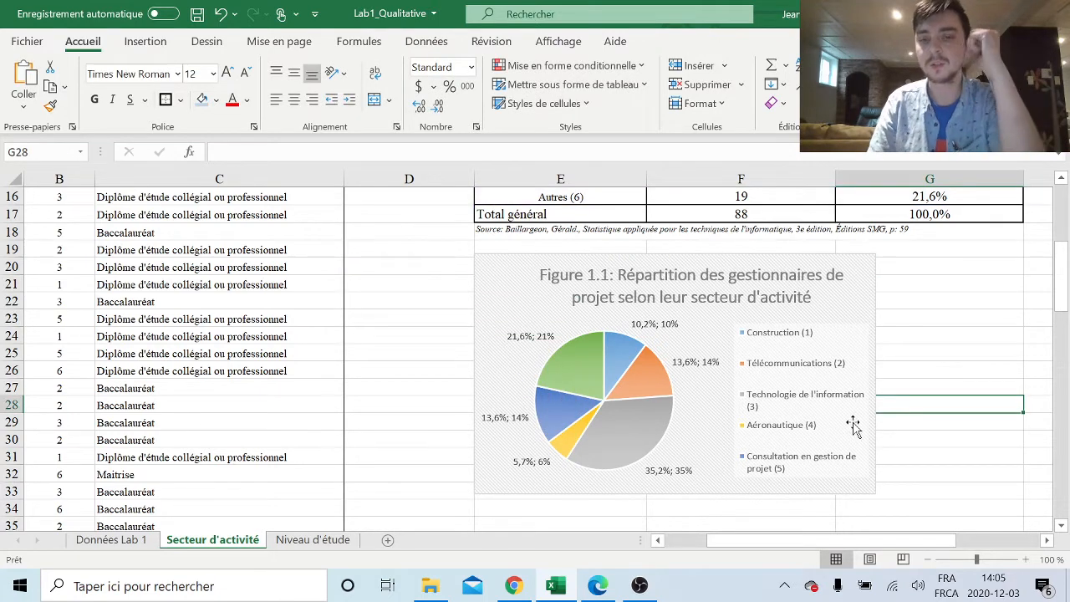
- Move the 35,2% data label slightly up, closer to its grey slice
click(669, 476)
click(669, 476)
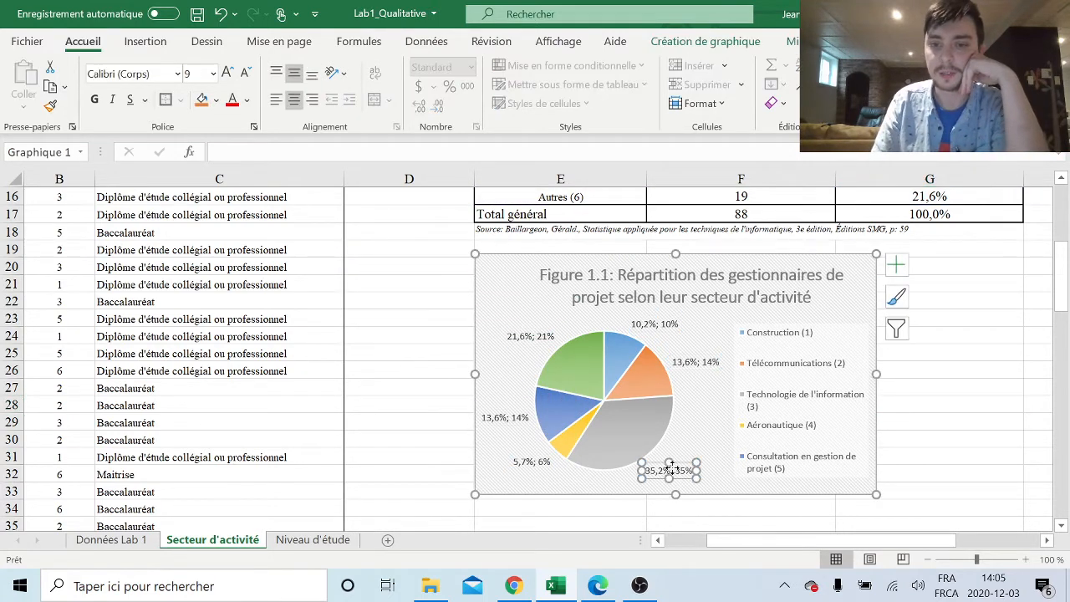
drag(669, 476, 666, 464)
double_click(683, 460)
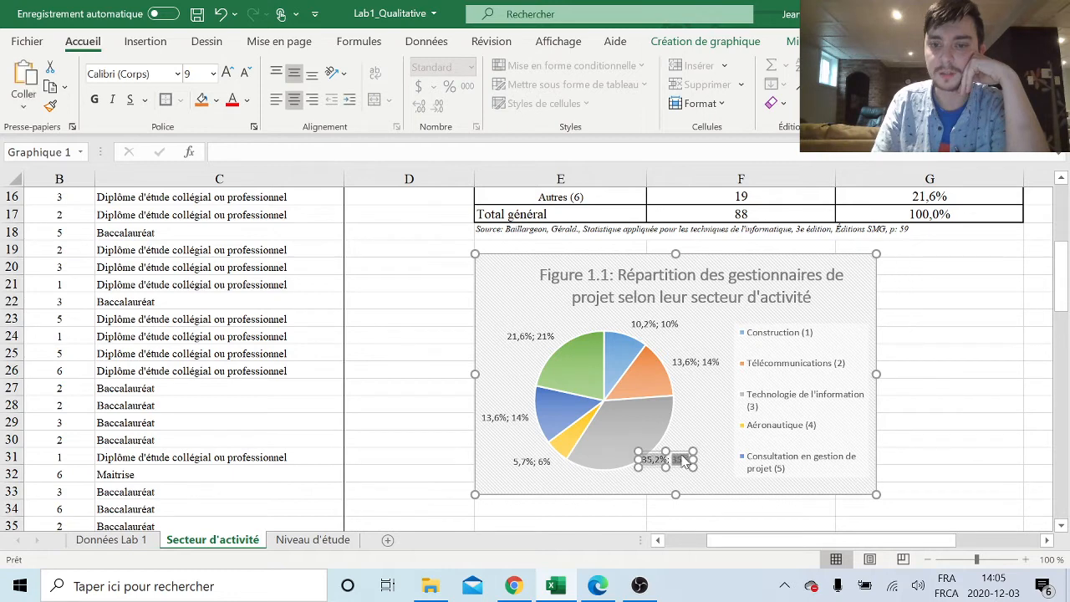
key(Escape)
click(943, 400)
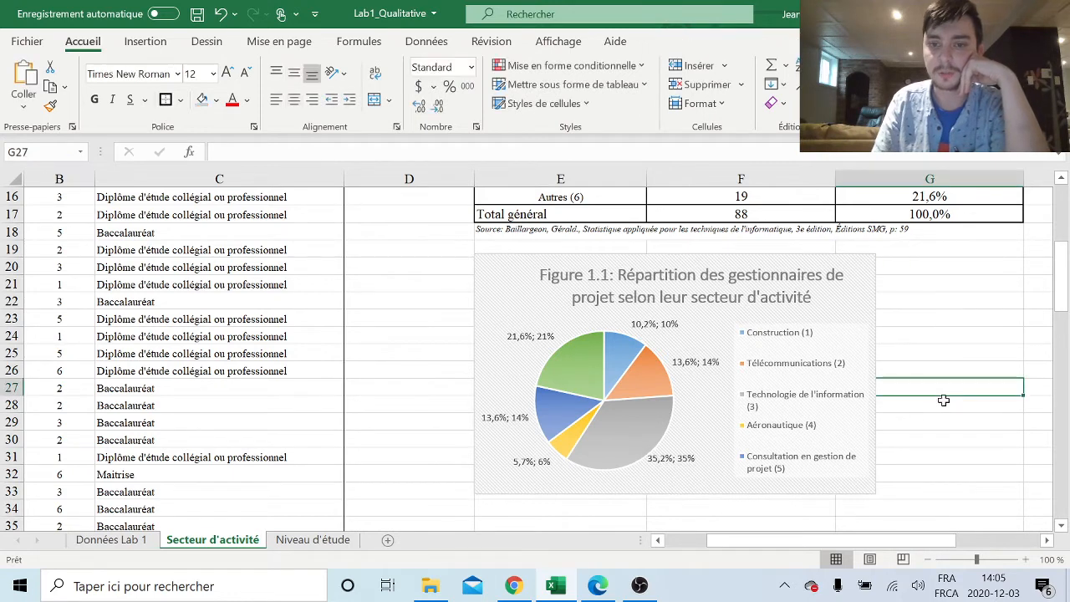
click(953, 437)
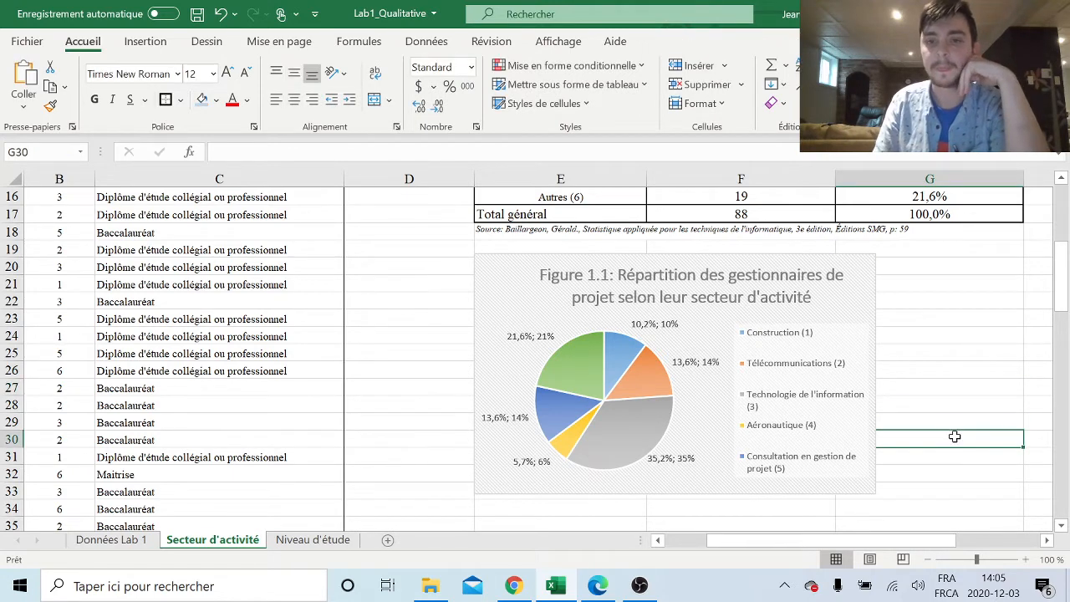
- Copy the source citation from under the frequency table into cell E34, just below the pie chart
click(519, 237)
key(ctrl+c)
click(541, 506)
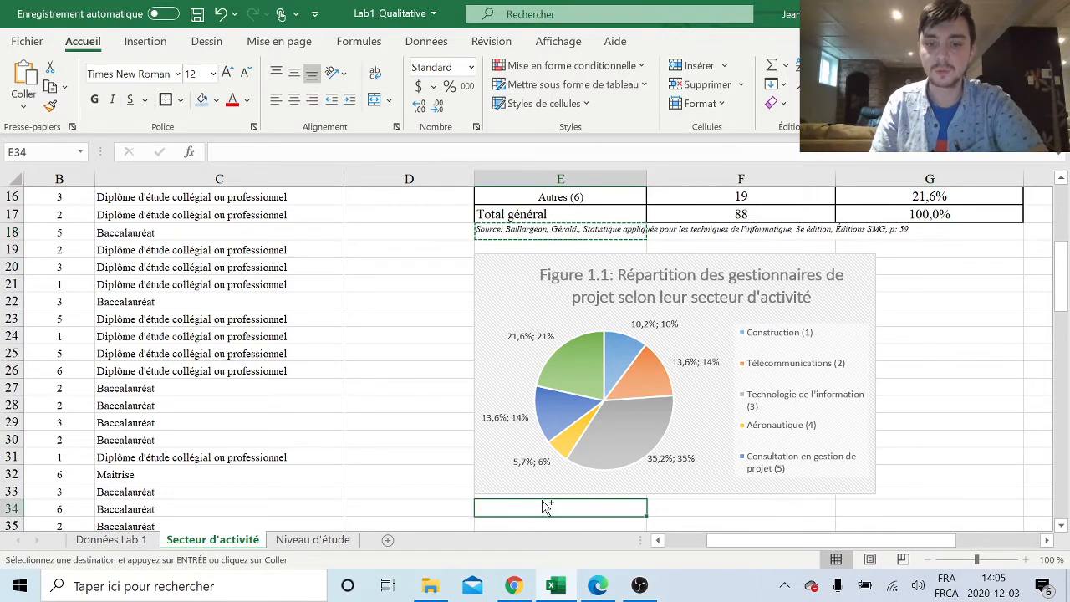
key(ctrl+v)
click(949, 421)
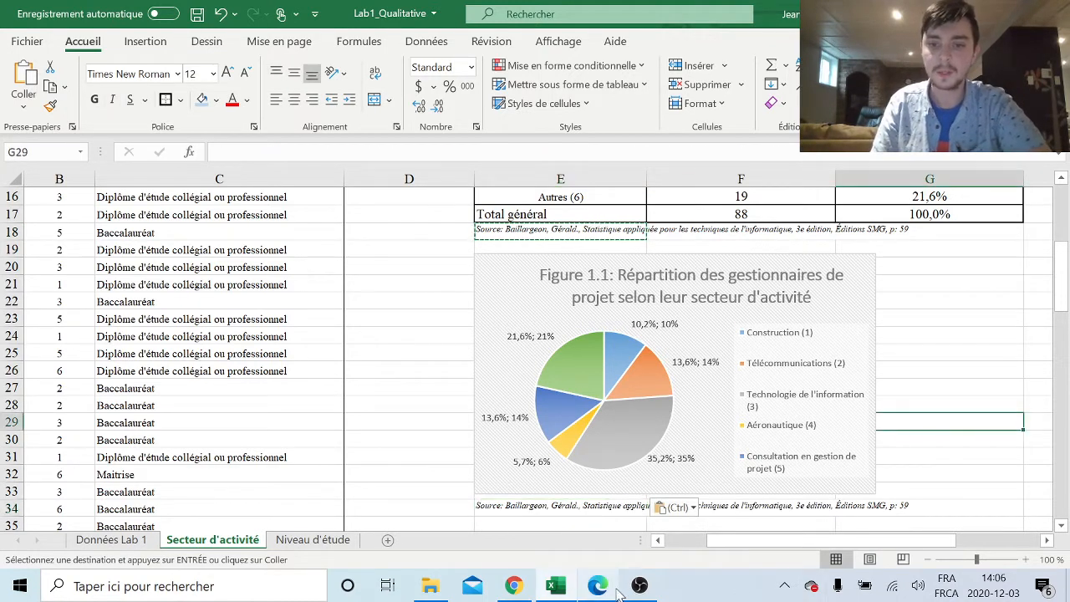
click(442, 386)
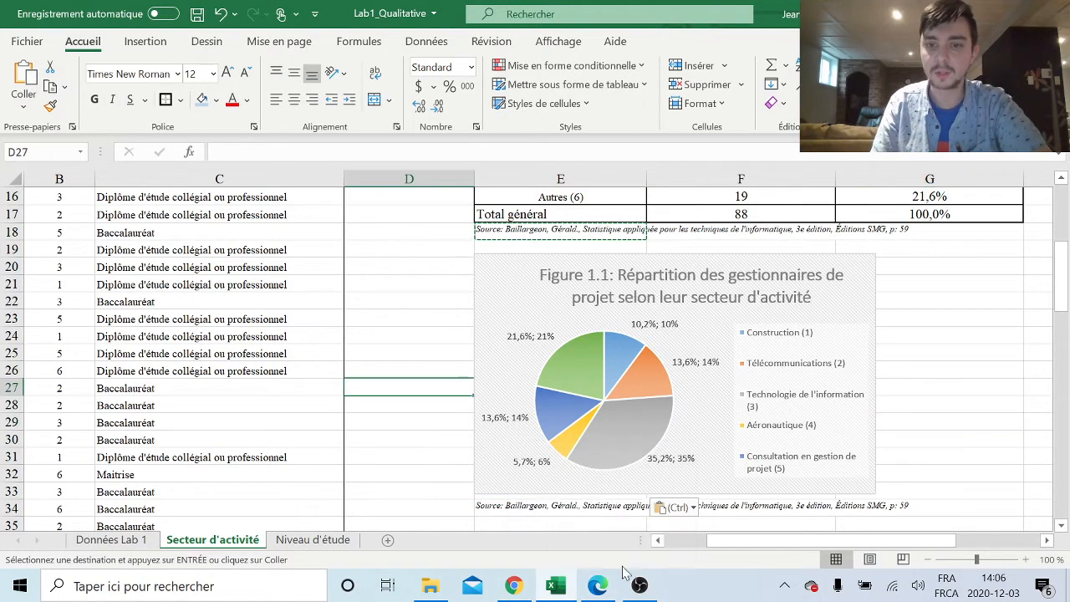
- Switch to Lab_1.pdf in Edge and go through the pie chart requirements 7.1 to 7.6
click(597, 587)
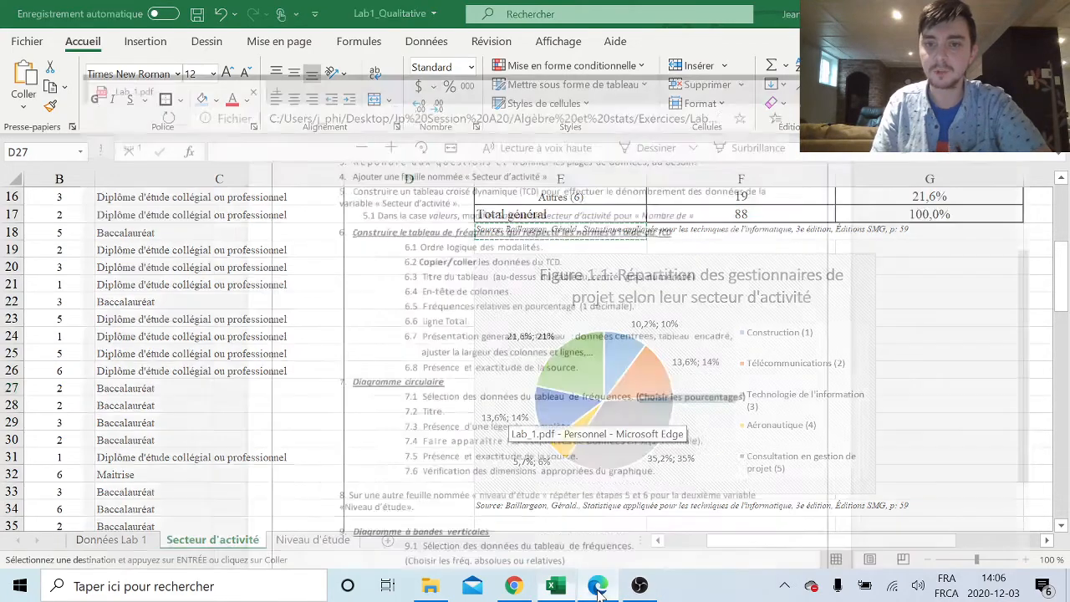
drag(382, 358, 740, 358)
drag(392, 375, 552, 391)
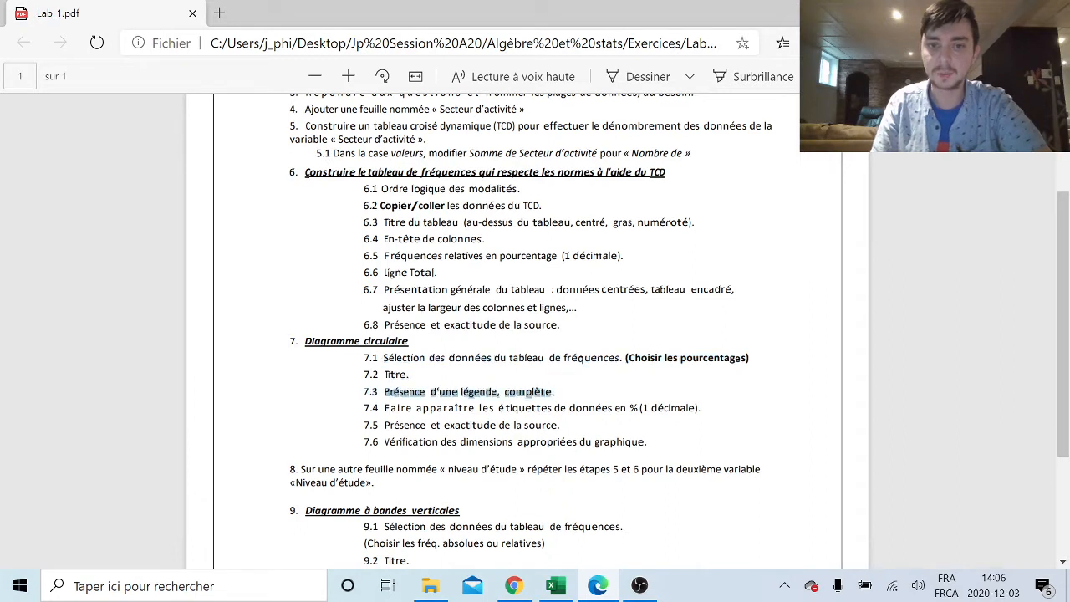
drag(384, 408, 699, 408)
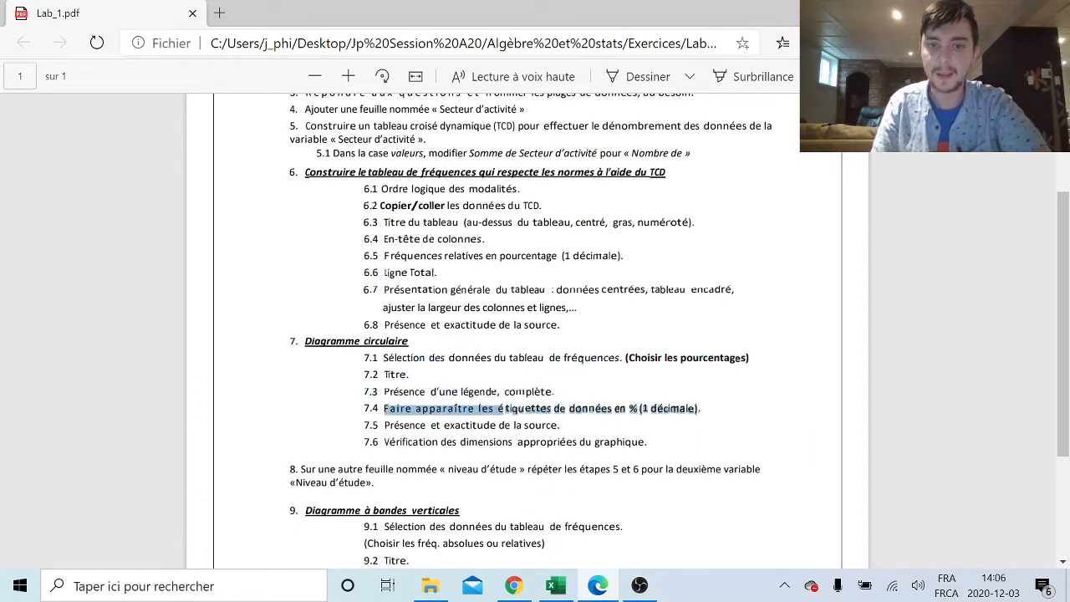
click(674, 452)
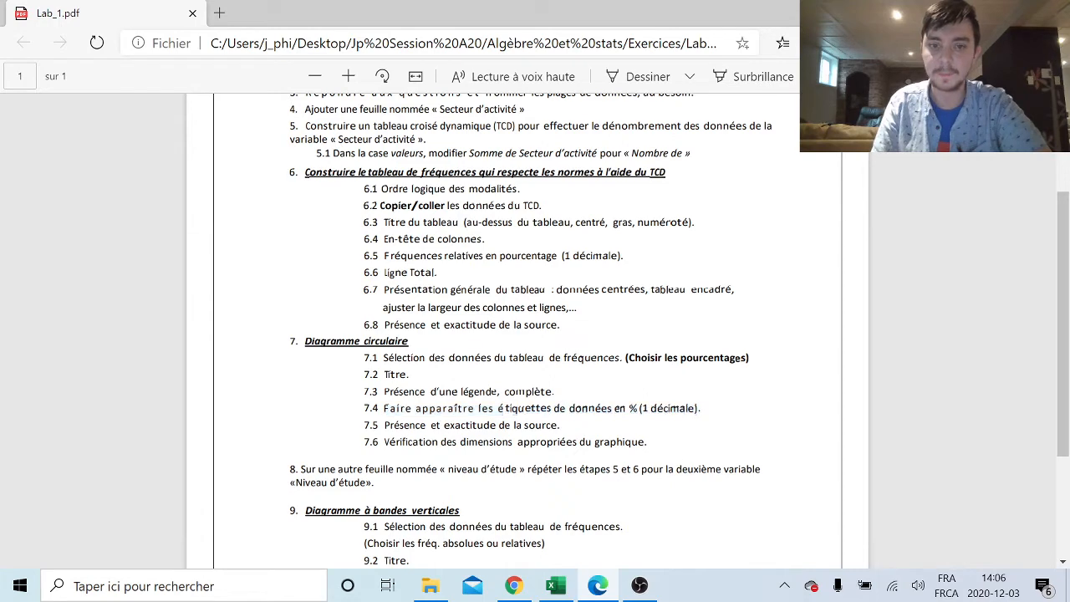
drag(371, 441, 577, 442)
click(585, 444)
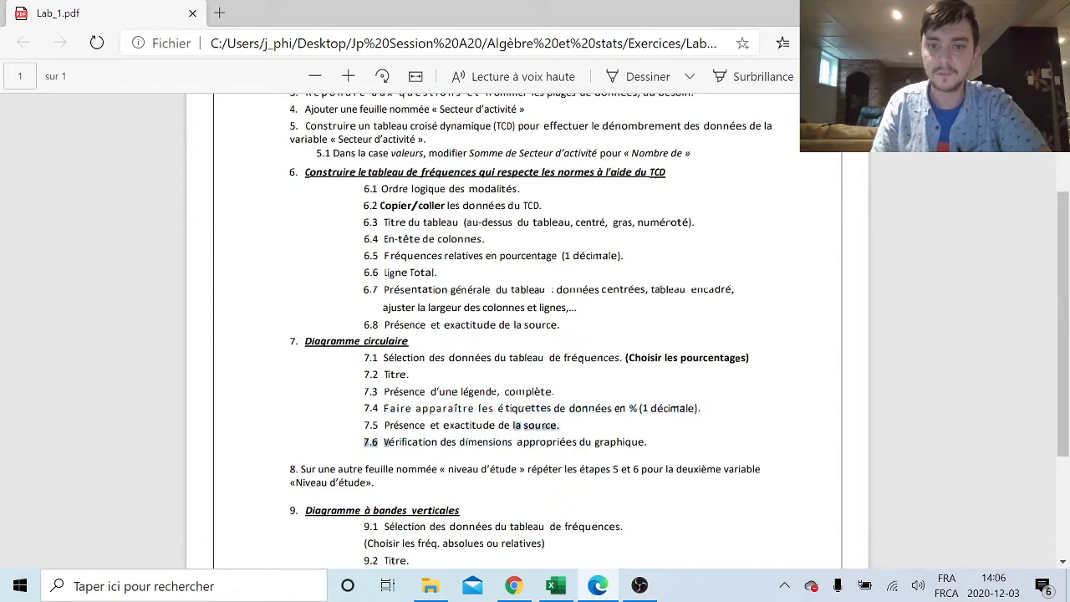
drag(384, 441, 646, 441)
- Return to the Excel workbook and review the frequency table, pie chart and source lines for completeness and size
click(599, 590)
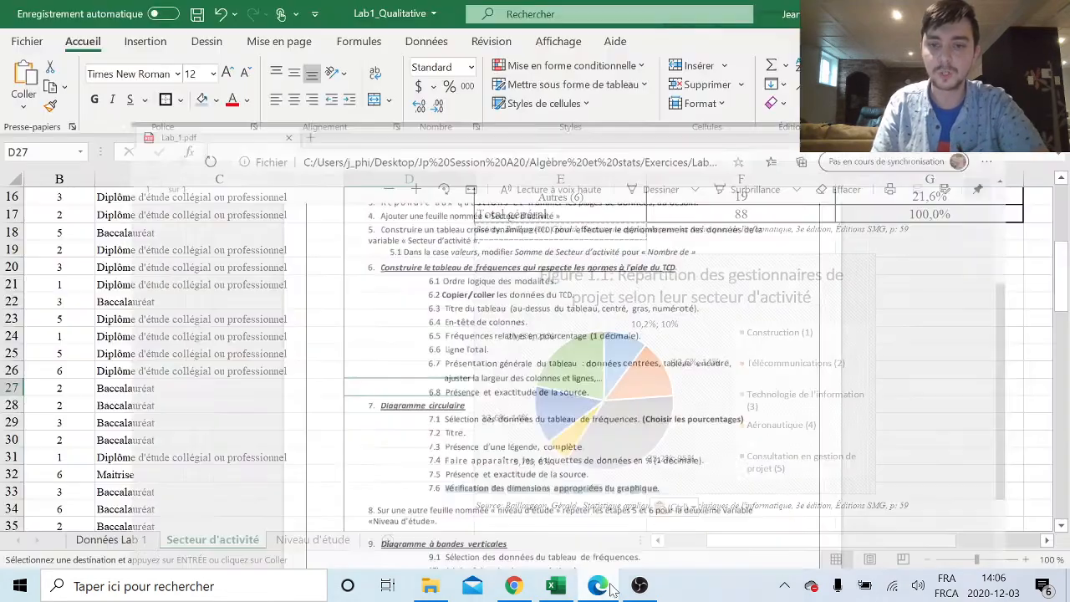
click(951, 407)
scroll(679, 381, up, 5)
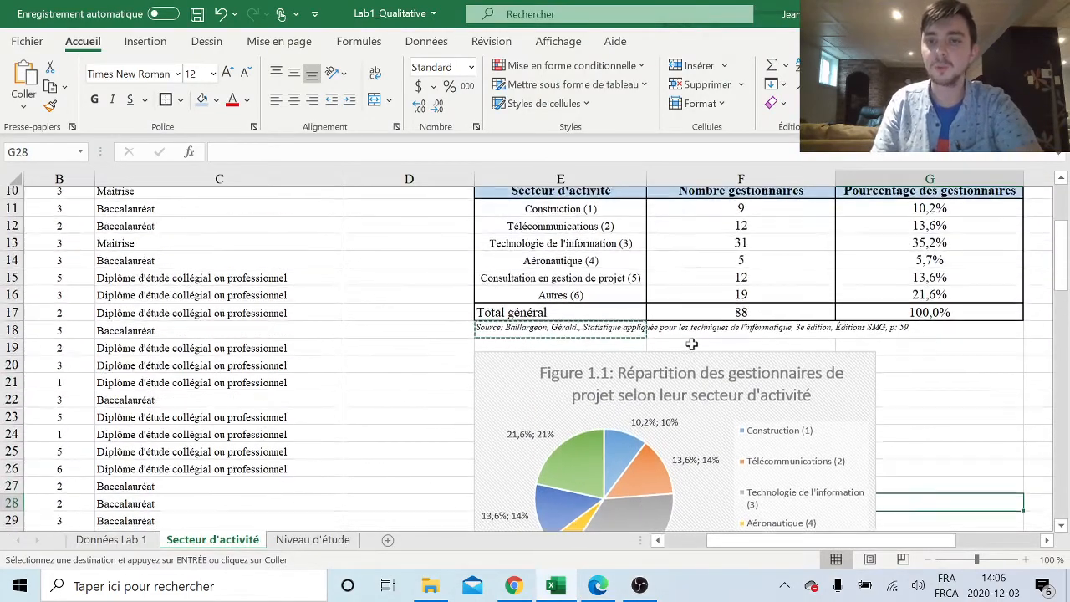
scroll(692, 342, down, 3)
scroll(718, 352, up, 1)
ctrl+scroll(718, 353, down, 1)
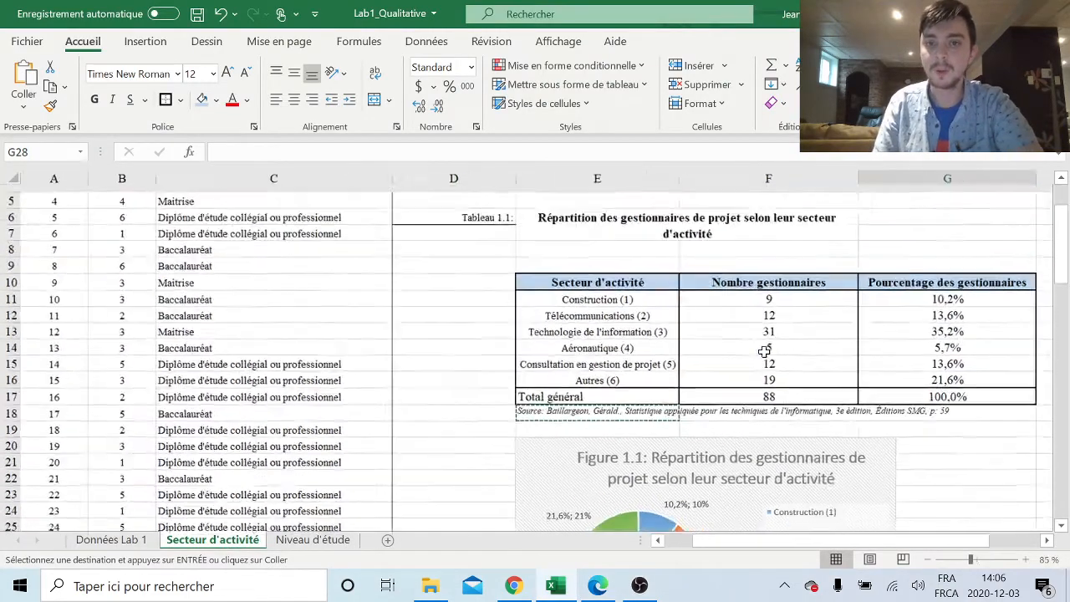
scroll(902, 408, down, 2)
scroll(902, 408, down, 1)
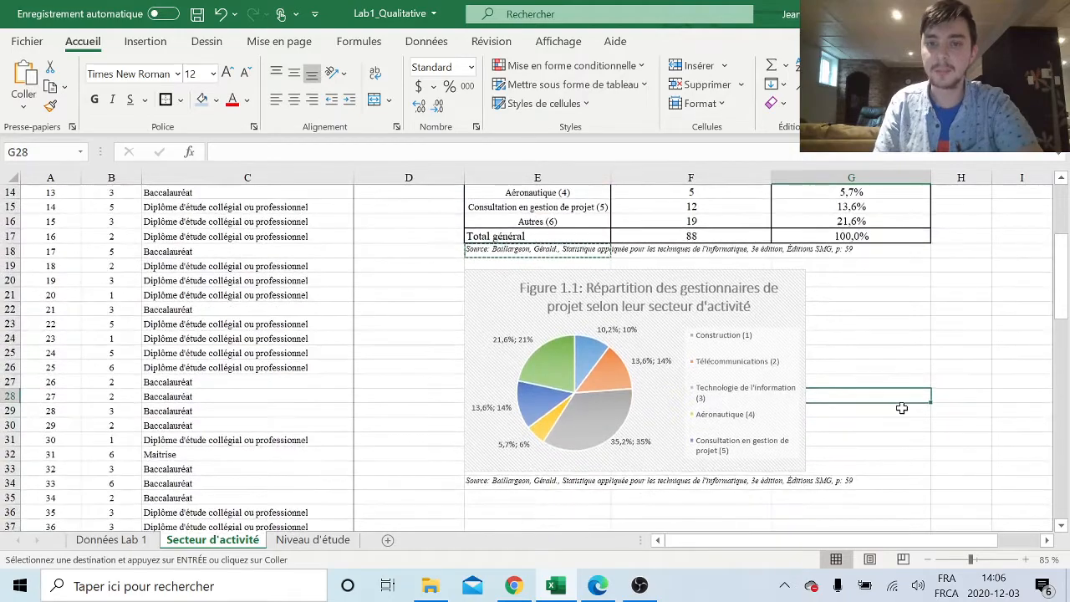
scroll(902, 408, up, 1)
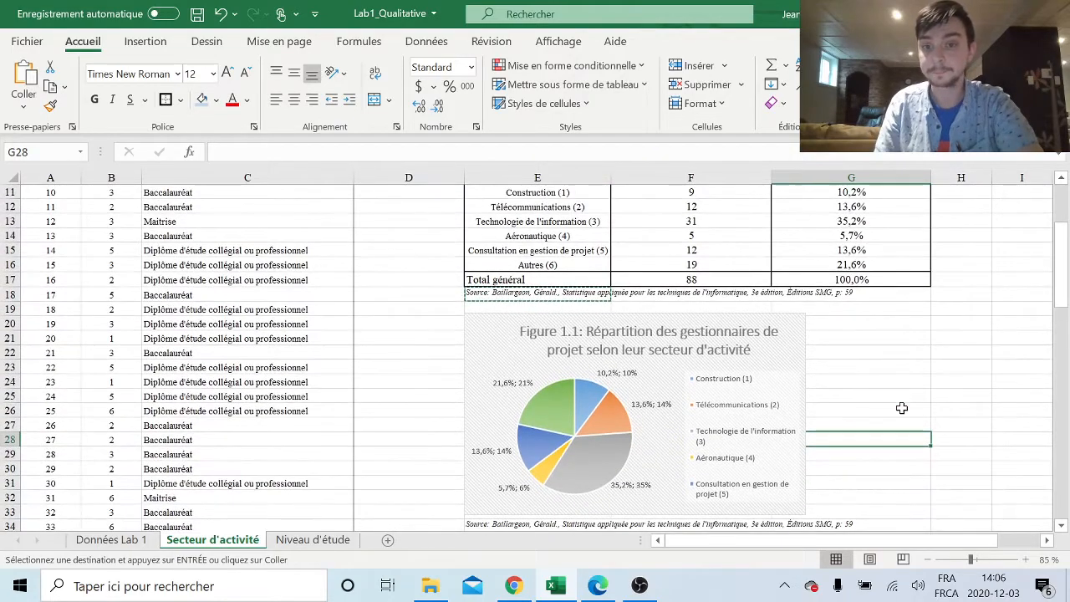
ctrl+scroll(902, 408, up, 1)
ctrl+scroll(902, 408, up, 1)
scroll(901, 407, down, 3)
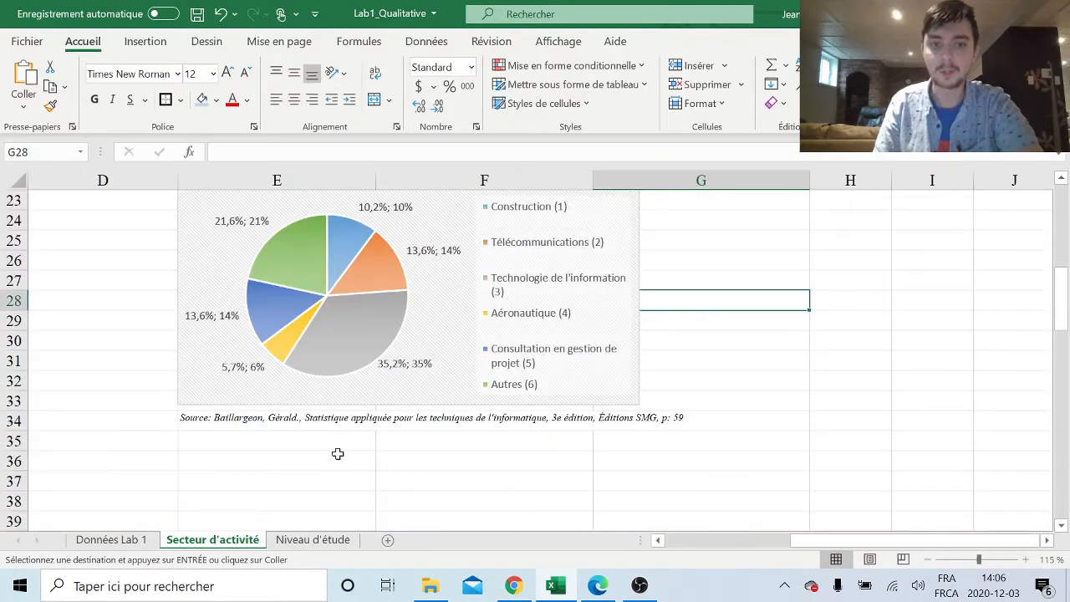
- Look over the pie chart's labels and legend once more, and switch back to Lab_1.pdf in Edge
click(253, 458)
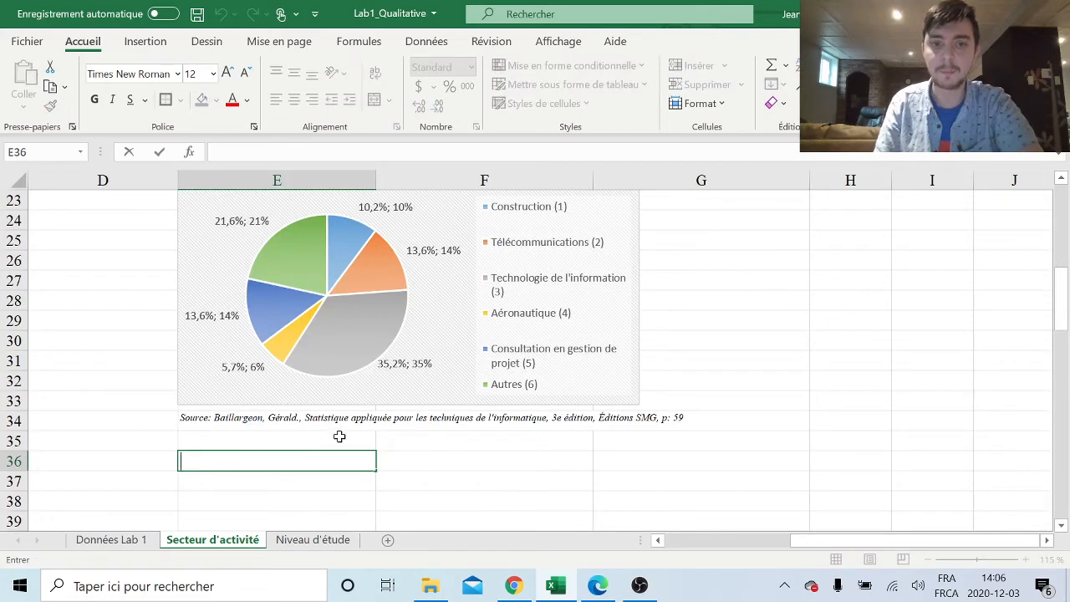
scroll(354, 330, up, 1)
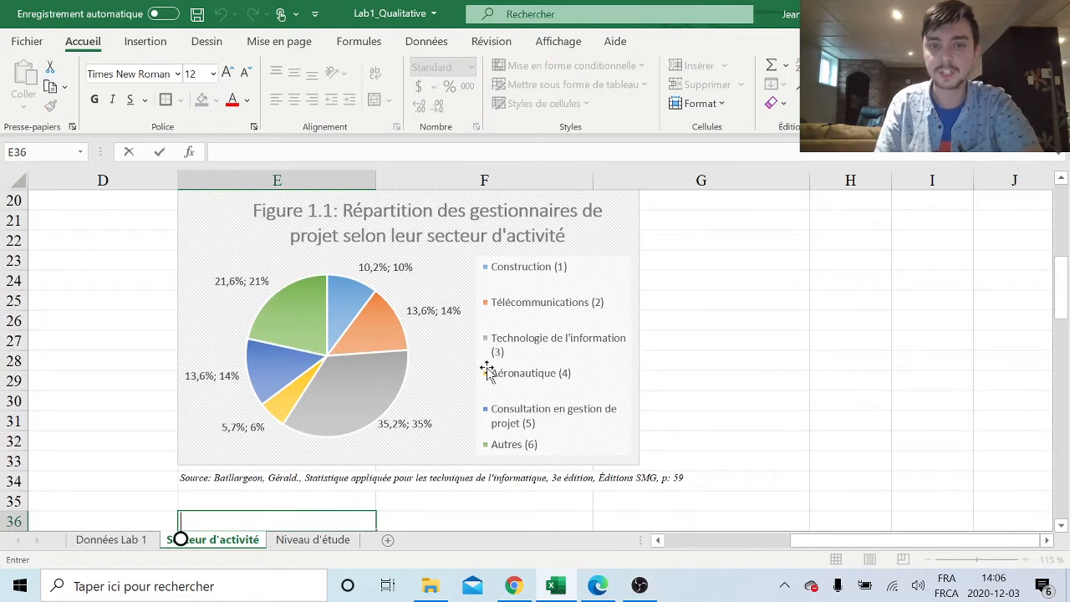
mouse_move(376, 380)
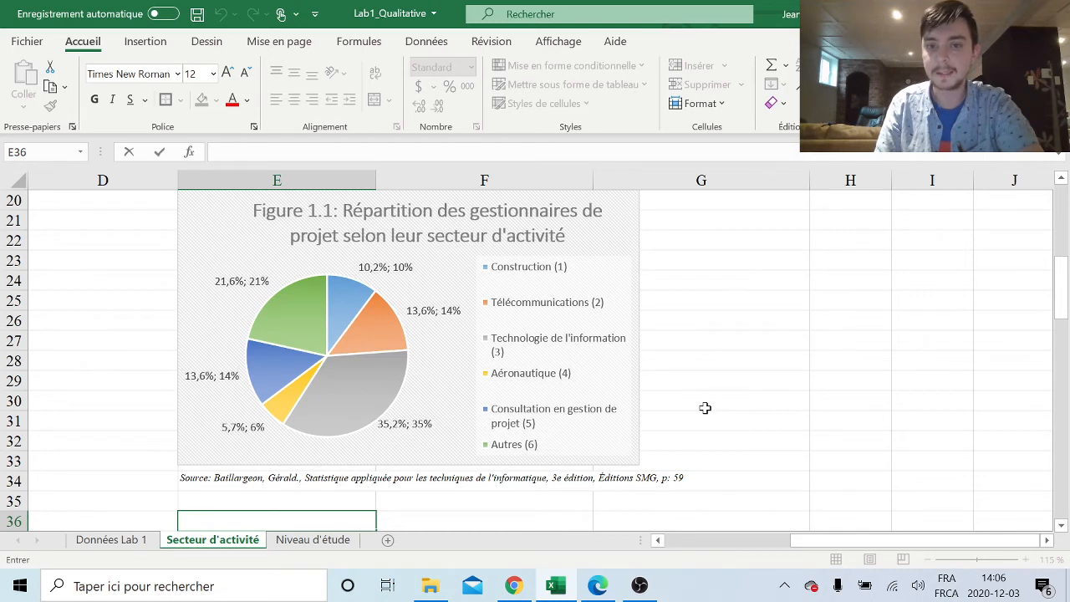
scroll(610, 410, up, 2)
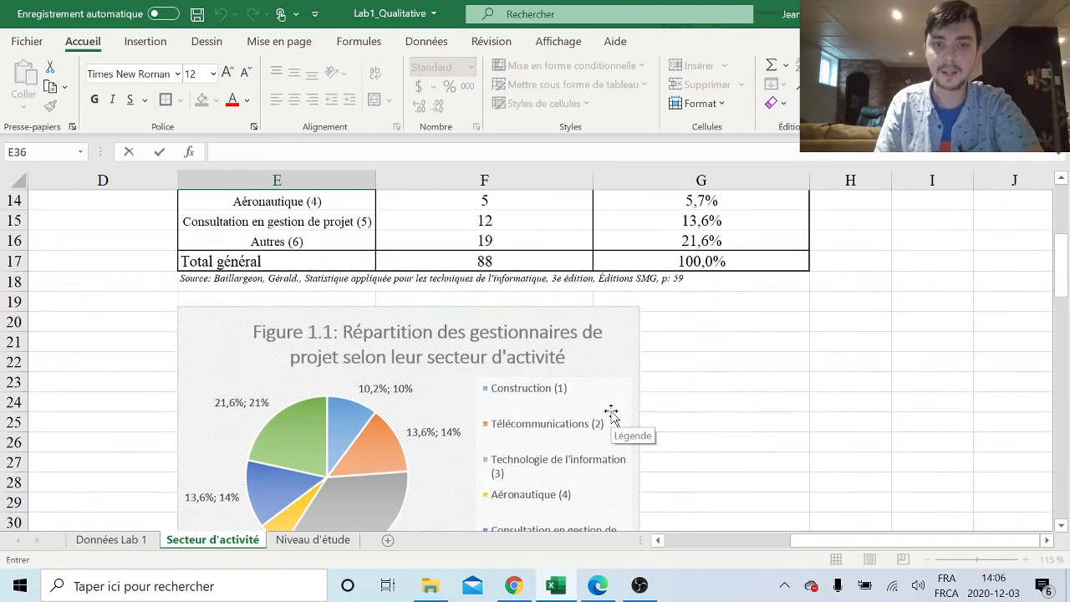
mouse_move(1061, 260)
mouse_down()
mouse_move(1067, 247)
mouse_move(1065, 269)
mouse_up()
click(598, 585)
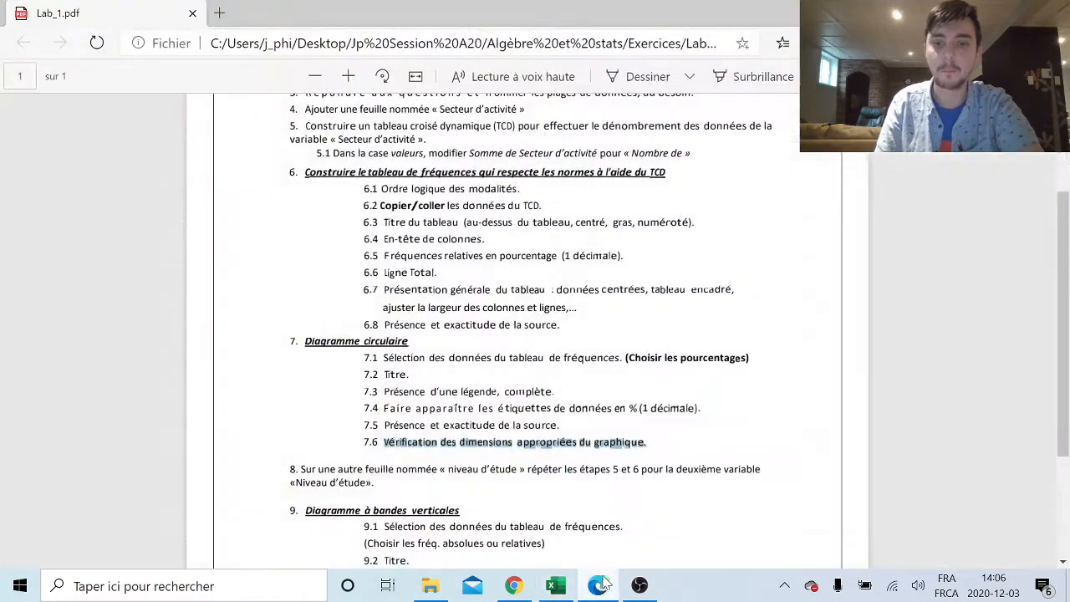
- Read instruction 8 and the vertical bar chart requirements 9.1 to 9.6 in Lab_1.pdf
drag(365, 341, 760, 469)
click(759, 471)
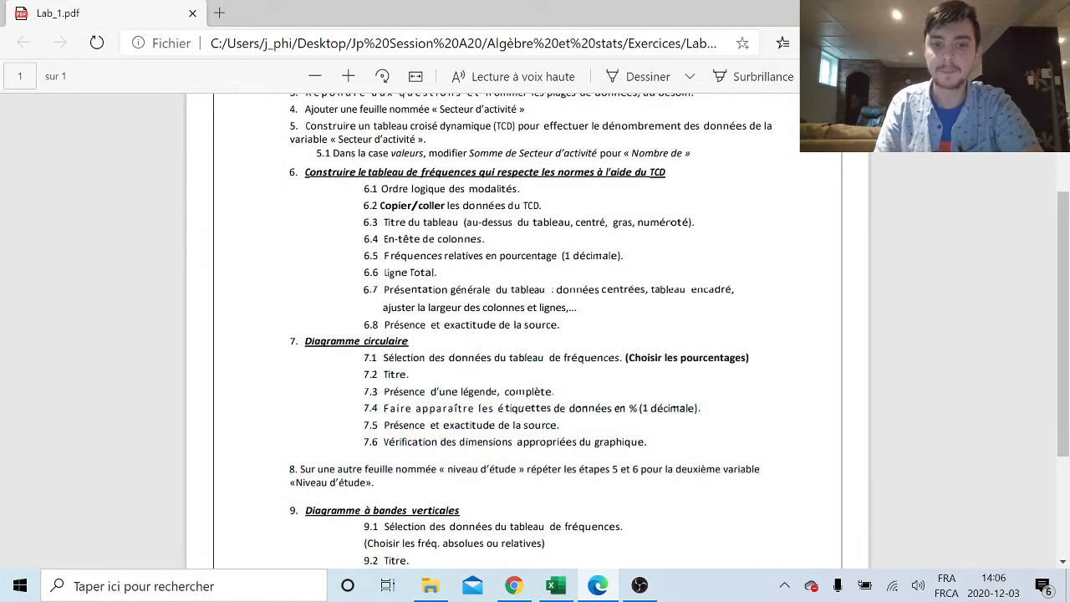
scroll(760, 471, down, 2)
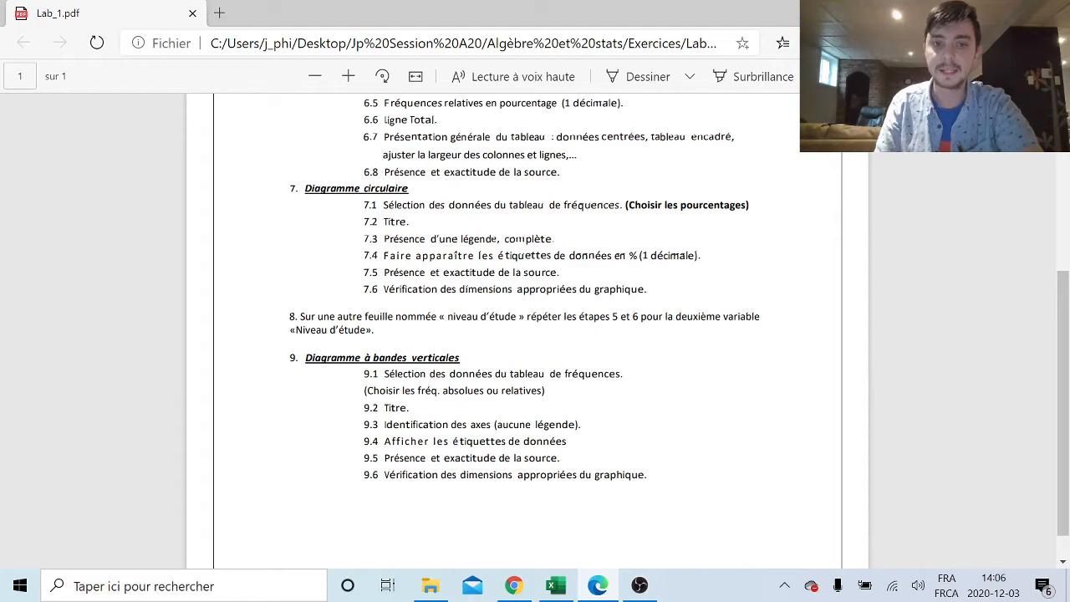
- Return to the Excel workbook and copy the respondent data A1:C89 from the Secteur d'activité sheet to cell A1 of Niveau d'étude
click(602, 583)
drag(805, 543, 672, 541)
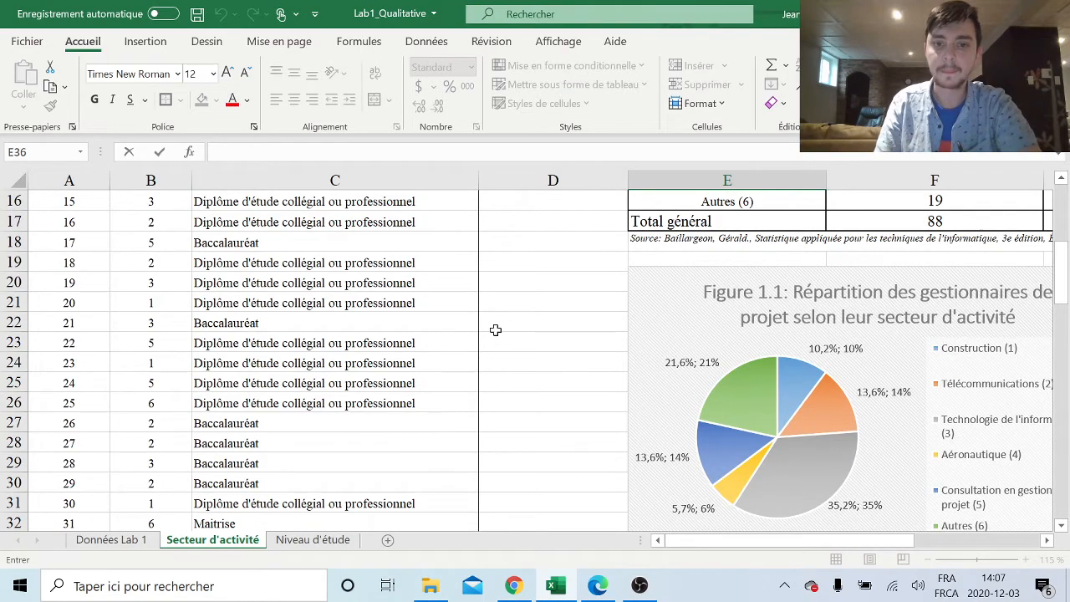
click(539, 358)
ctrl+scroll(537, 355, down, 4)
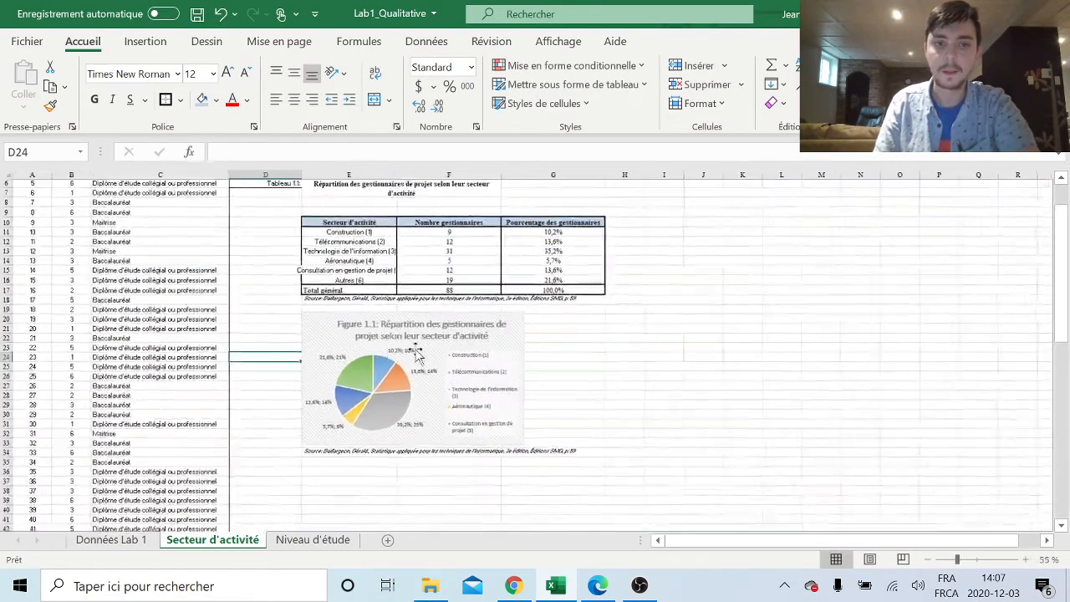
scroll(243, 321, up, 2)
drag(25, 188, 214, 492)
key(ctrl+c)
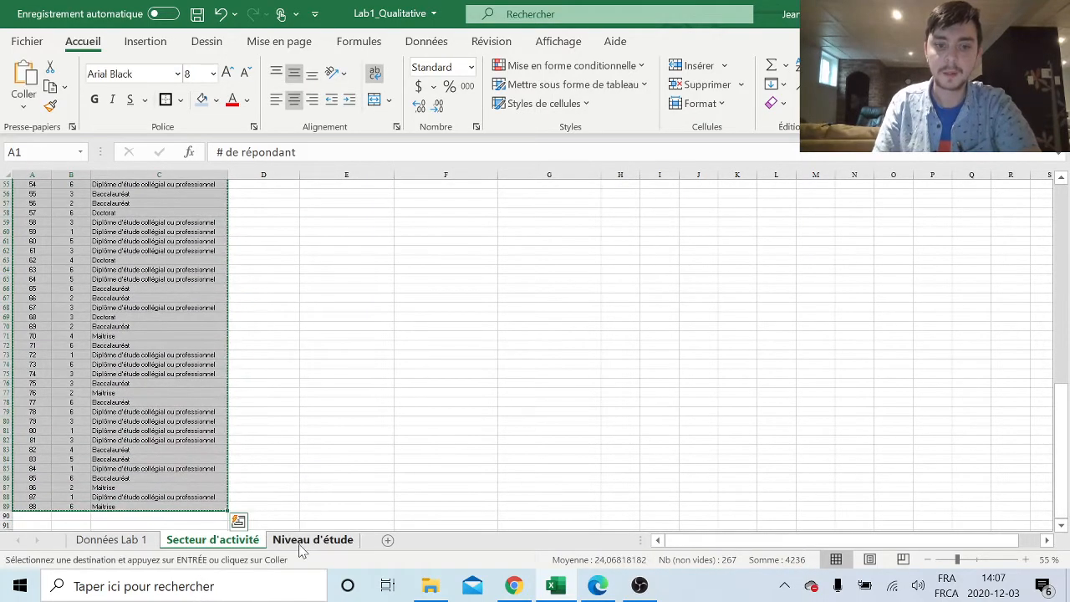
click(309, 540)
key(ctrl+v)
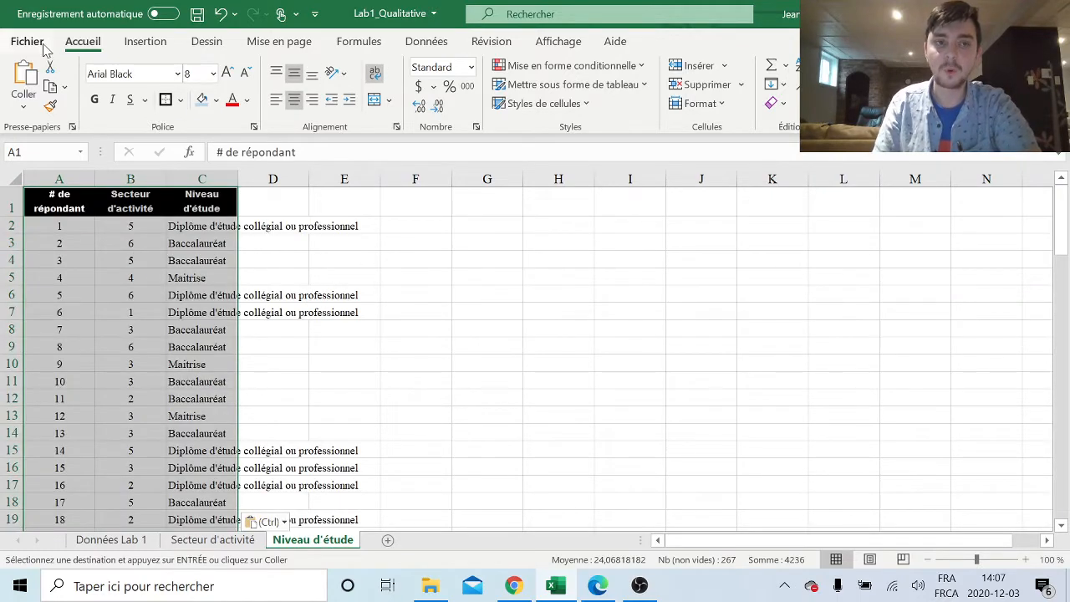
- Create a pivot table from 'Niveau d'étude' A1:C89, placed on the existing sheet at cell G5
click(145, 41)
click(41, 96)
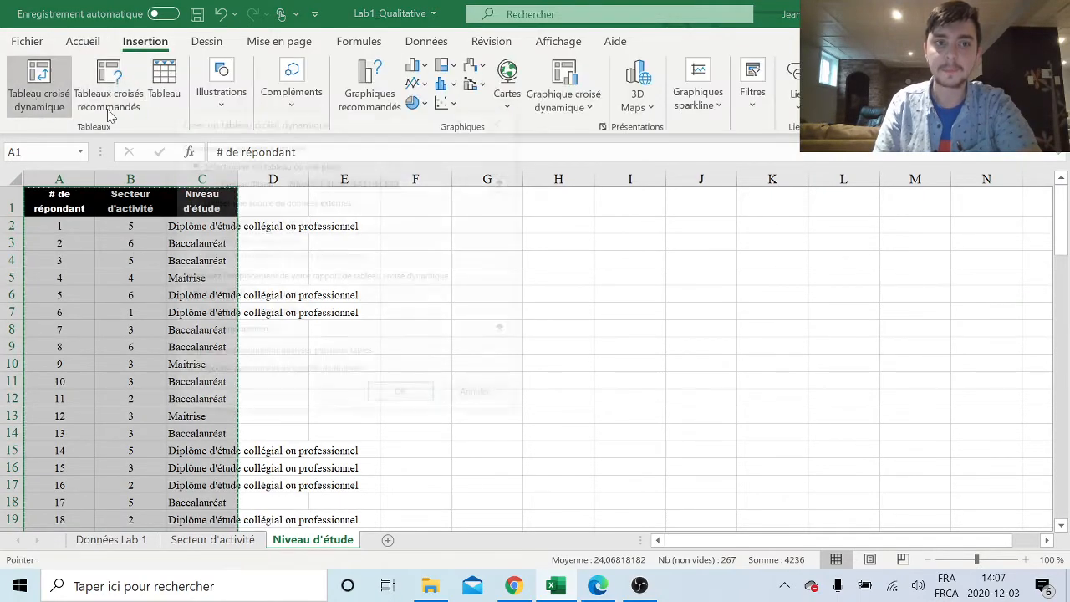
drag(343, 131, 755, 156)
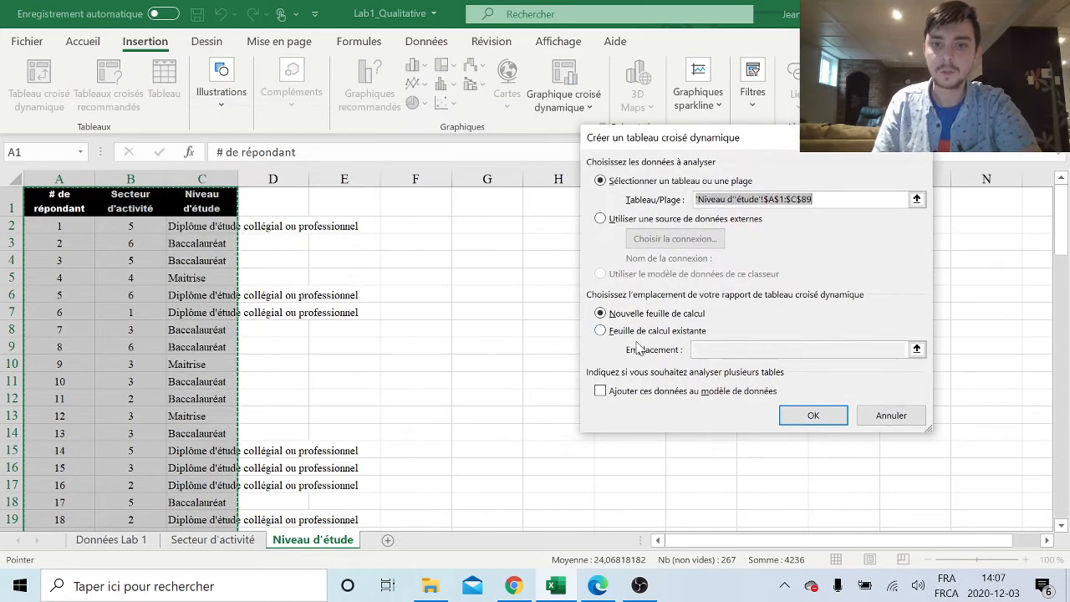
click(601, 331)
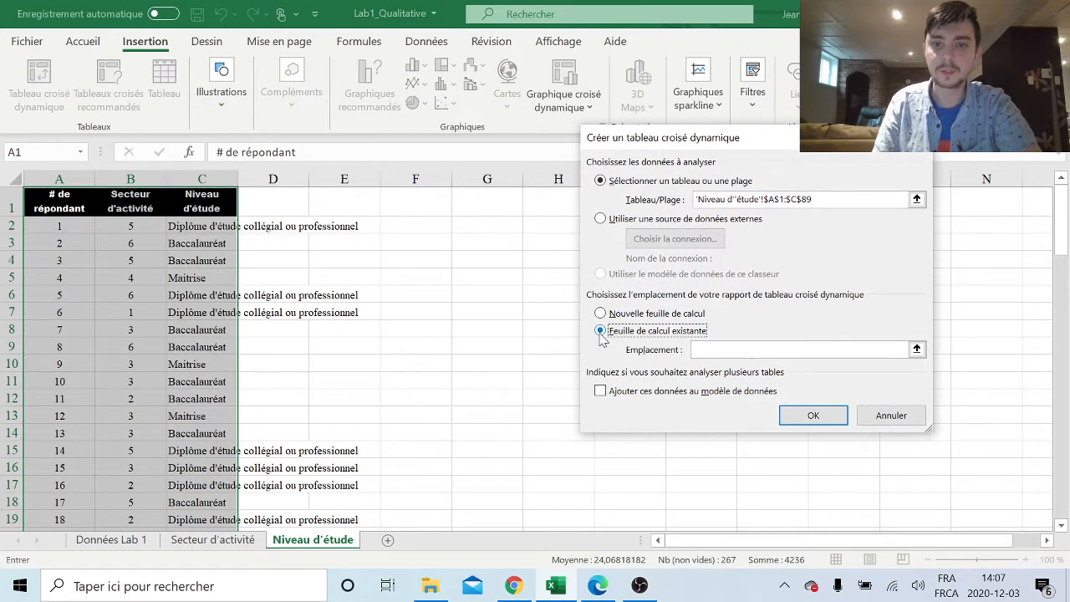
click(467, 274)
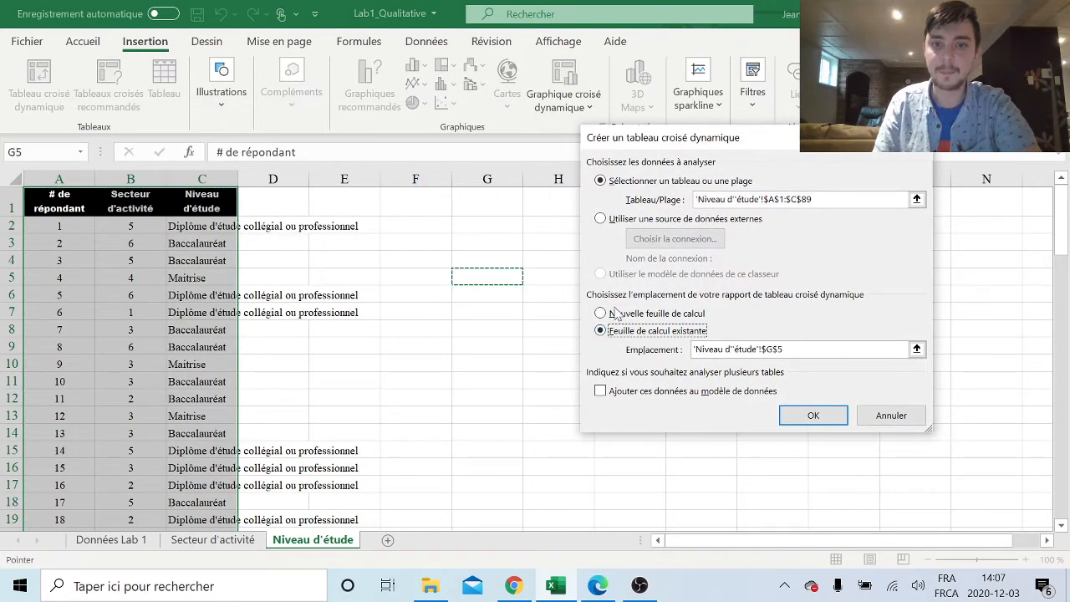
click(811, 418)
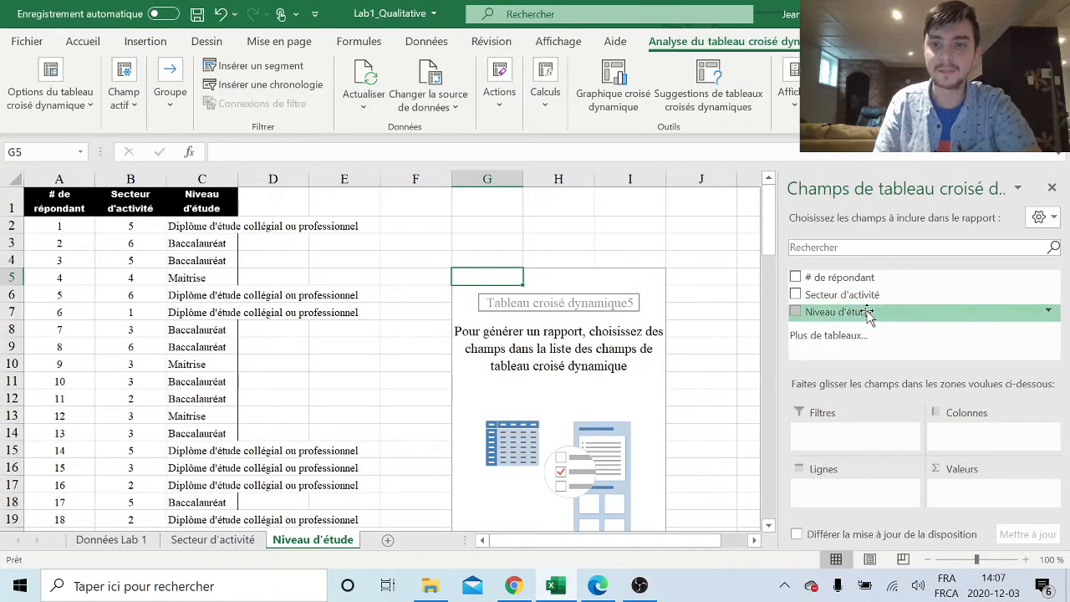
- Add the Niveau d'étude field to the pivot table as both its rows and its counted values
drag(868, 316, 842, 490)
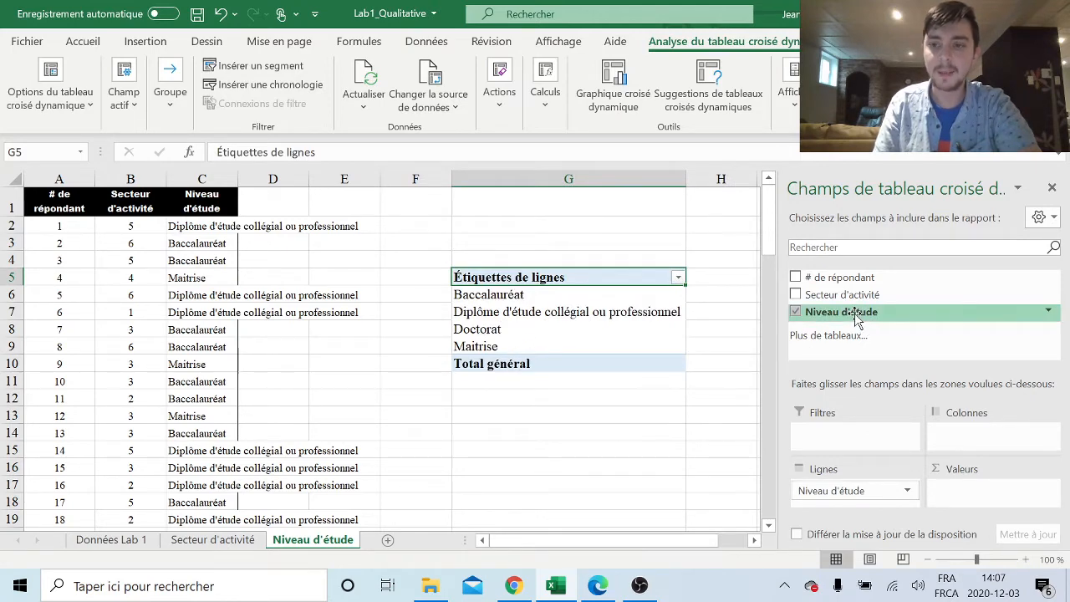
drag(857, 318, 951, 494)
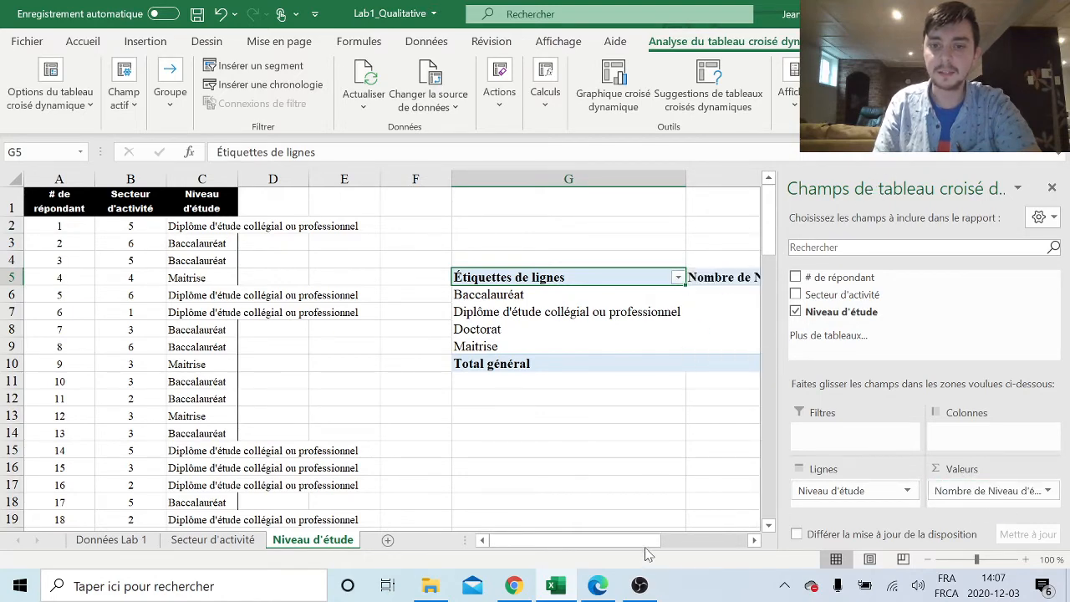
drag(646, 548, 702, 547)
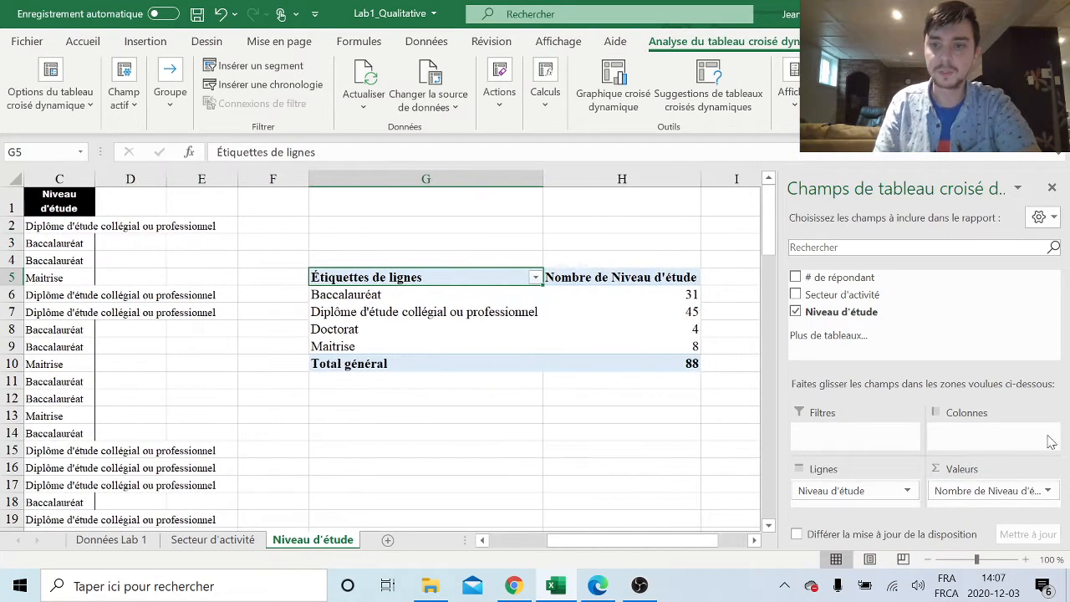
mouse_move(669, 299)
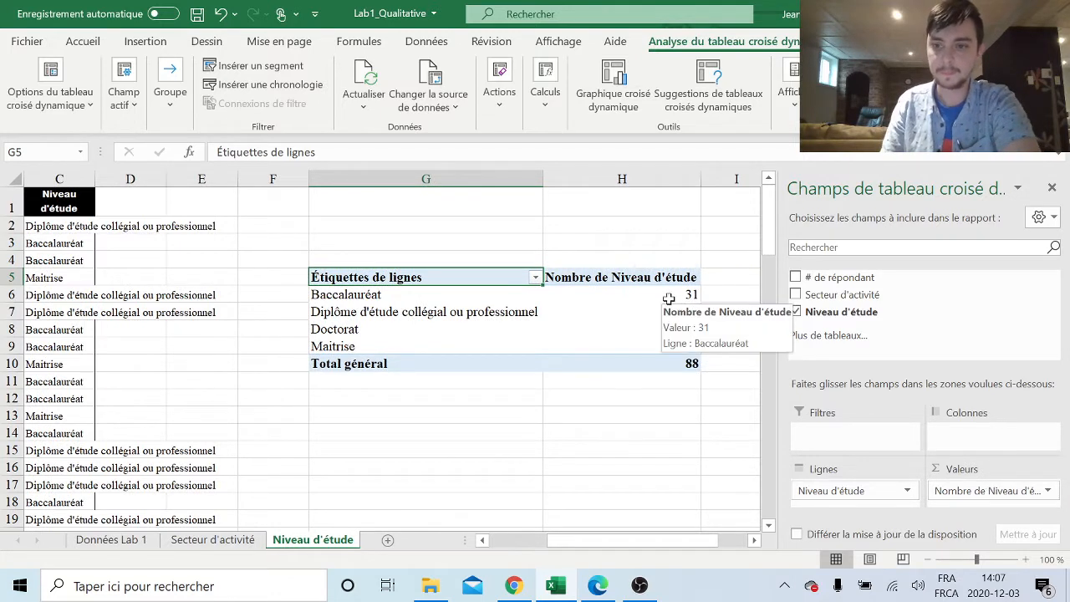
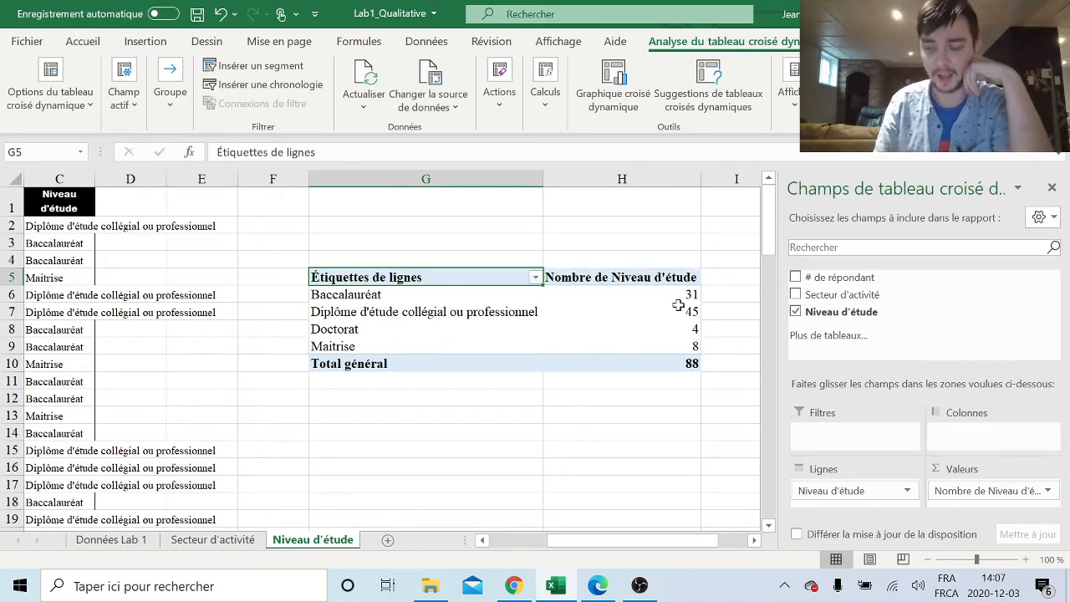
- Examine the order of the education levels and the sorting choices for the pivot table's row labels
click(425, 297)
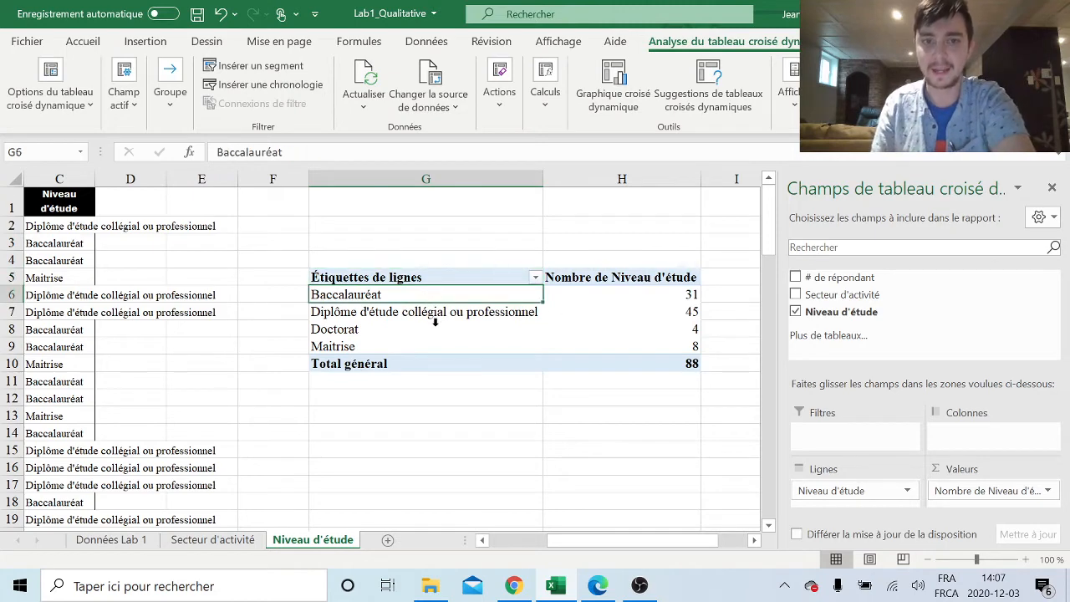
click(442, 316)
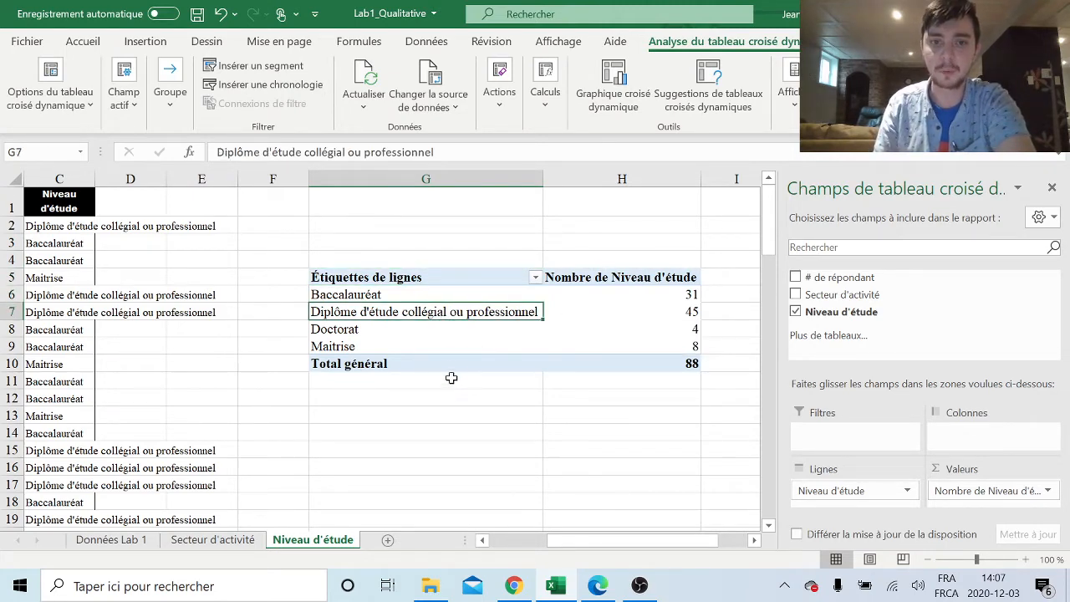
click(393, 332)
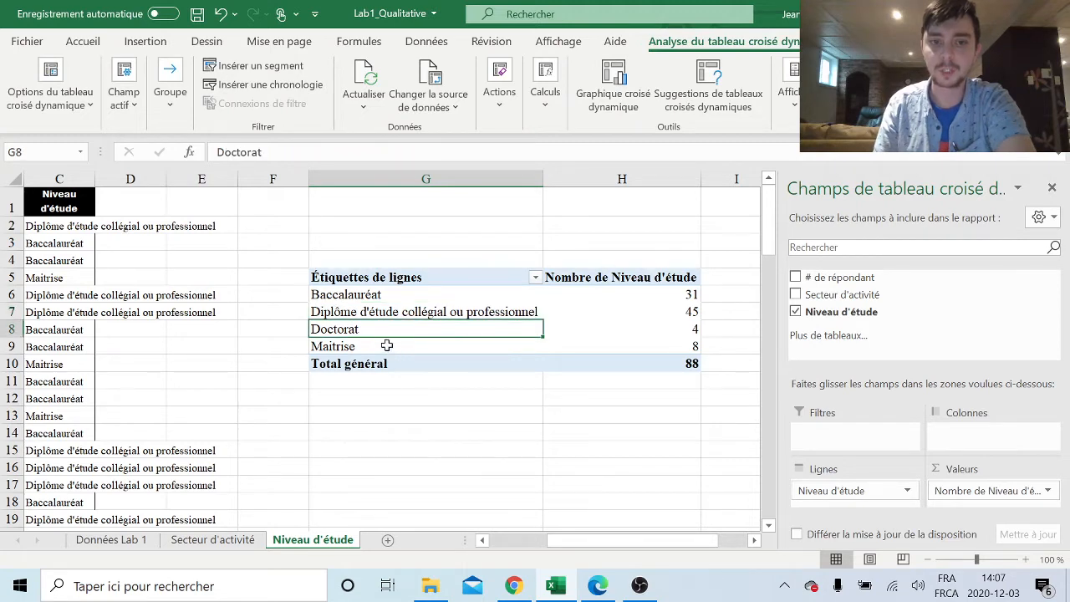
click(387, 346)
click(425, 417)
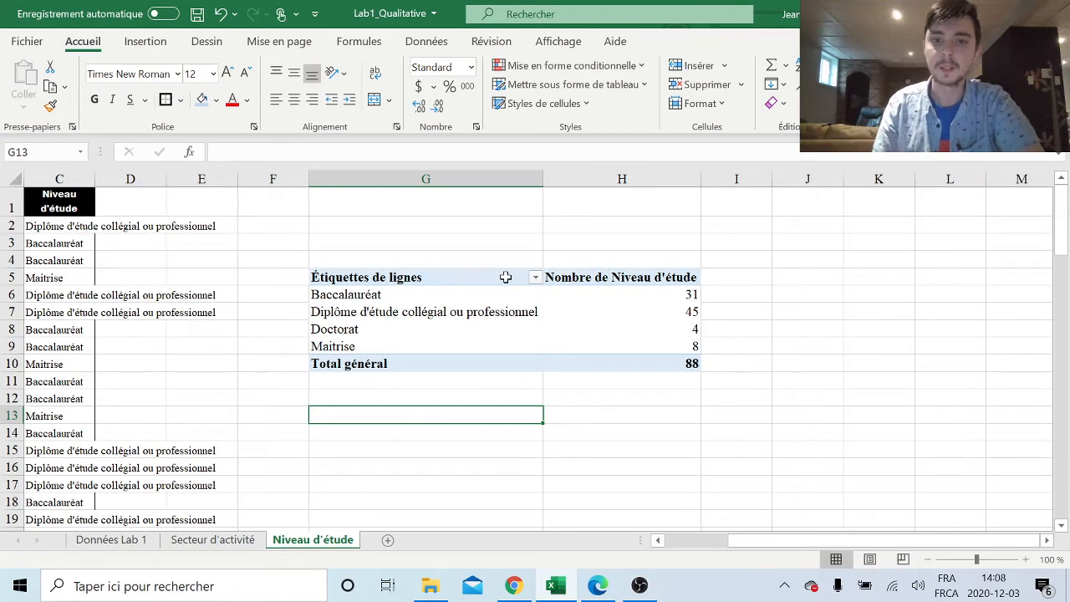
click(535, 278)
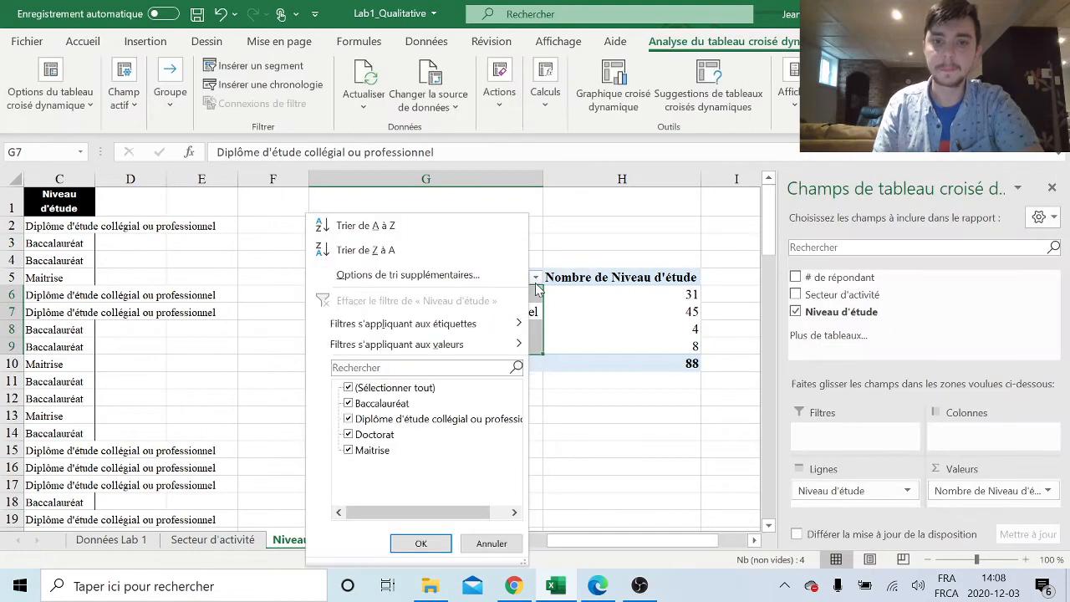
click(575, 379)
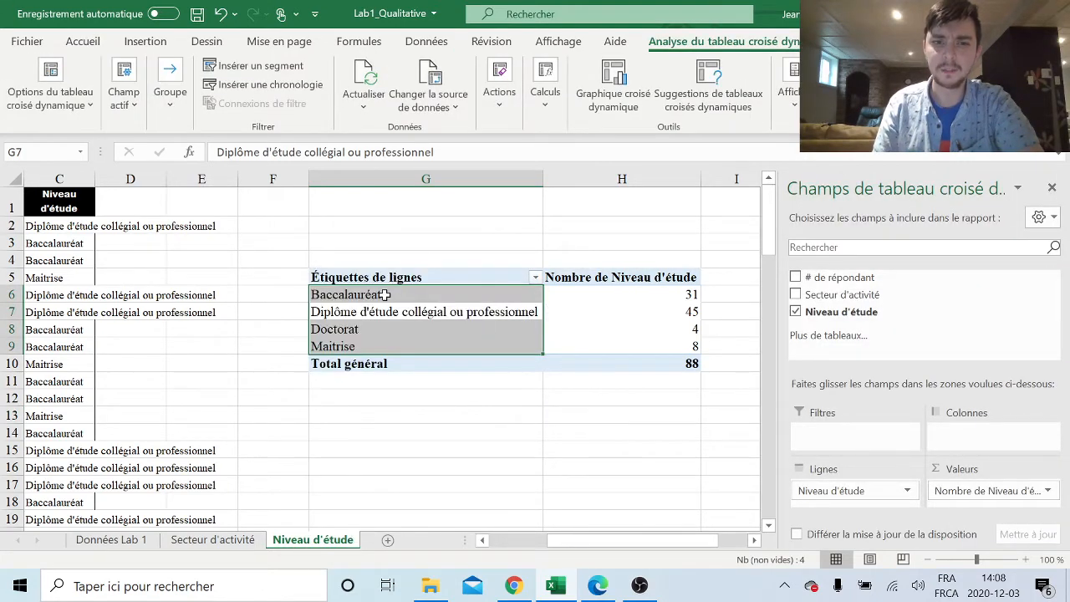
drag(372, 294, 372, 345)
click(578, 454)
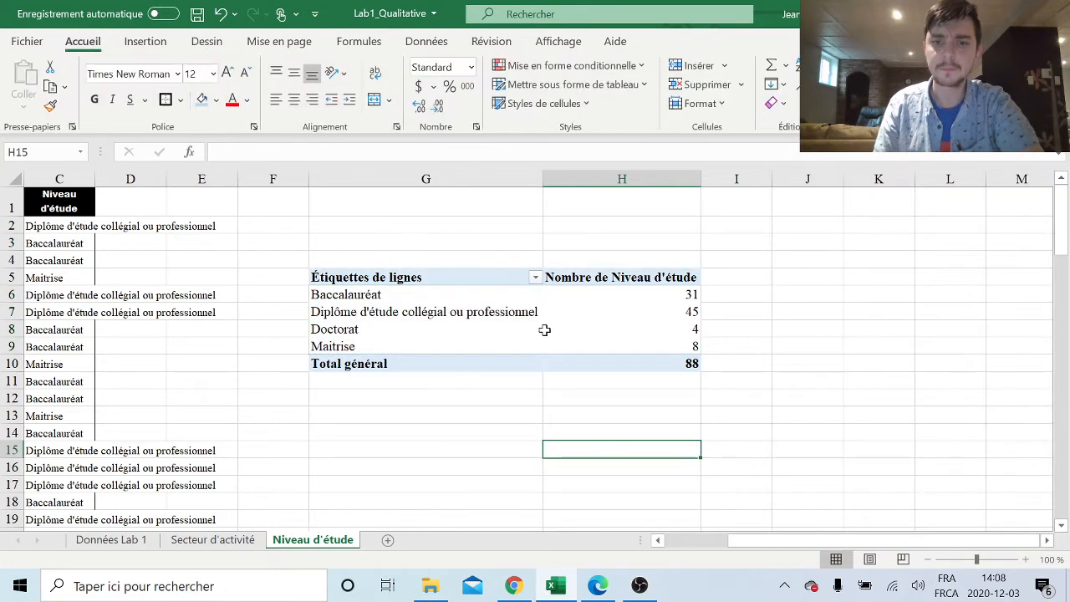
- Set the sort option of the Niveau d'étude row labels to Manuel and close the pivot table field list
click(535, 278)
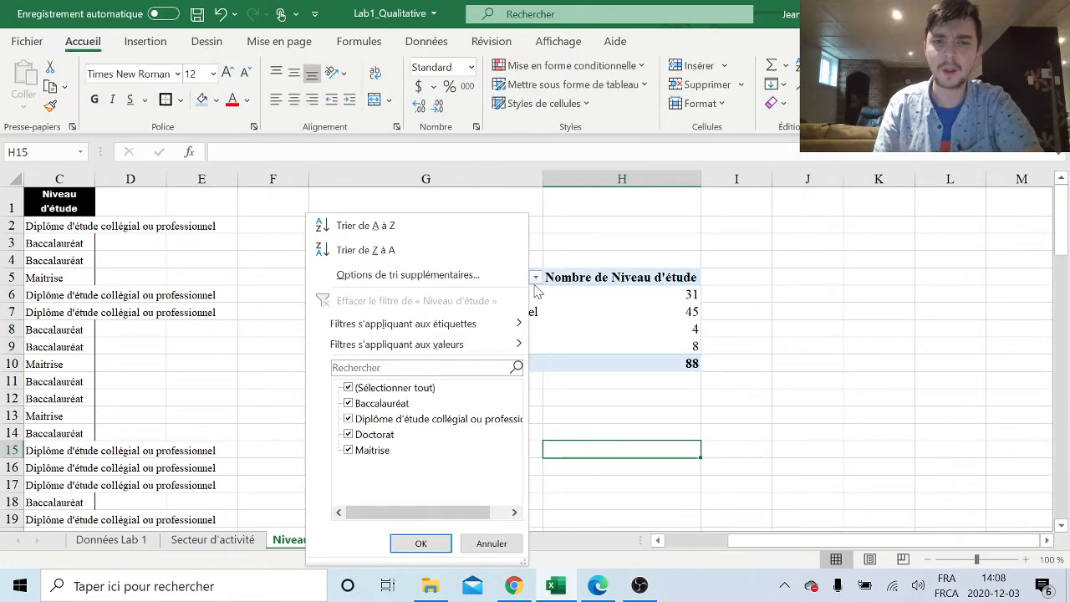
click(503, 276)
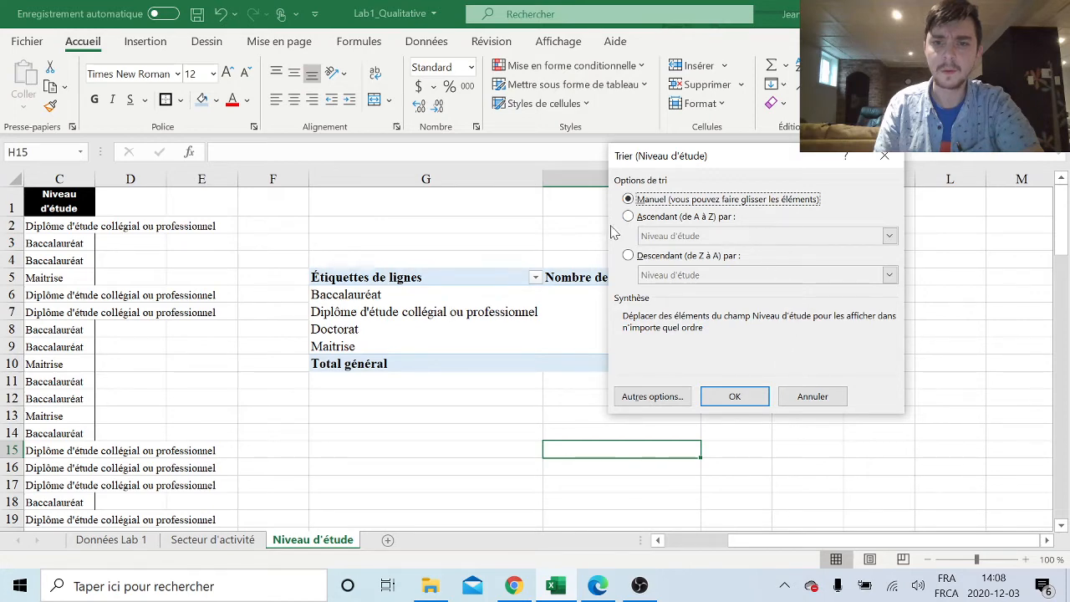
click(735, 396)
mouse_move(401, 294)
mouse_down()
mouse_move(402, 330)
mouse_move(399, 299)
mouse_up()
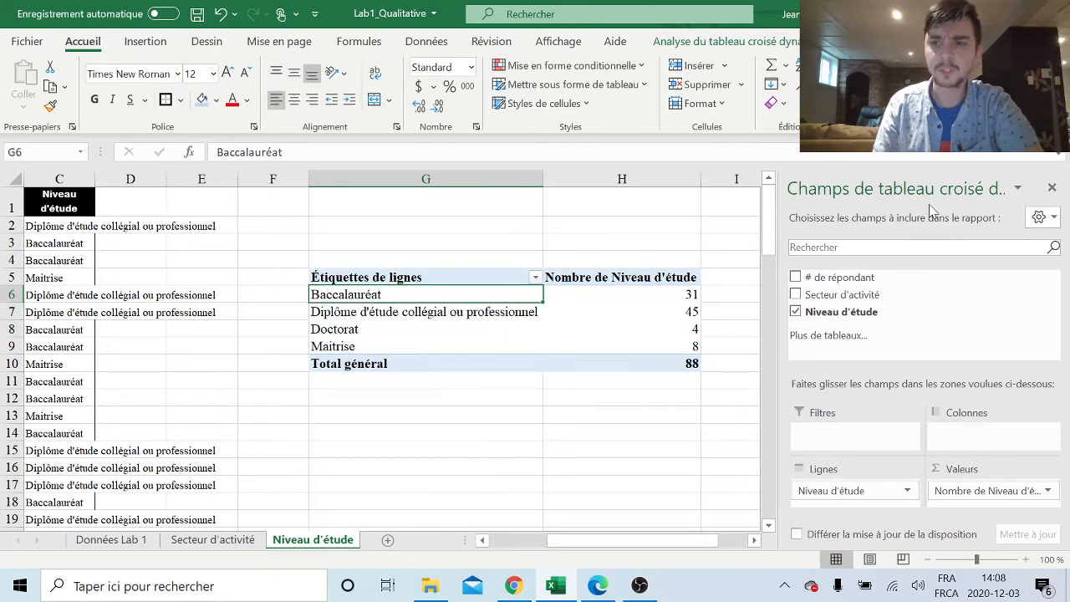
click(1051, 187)
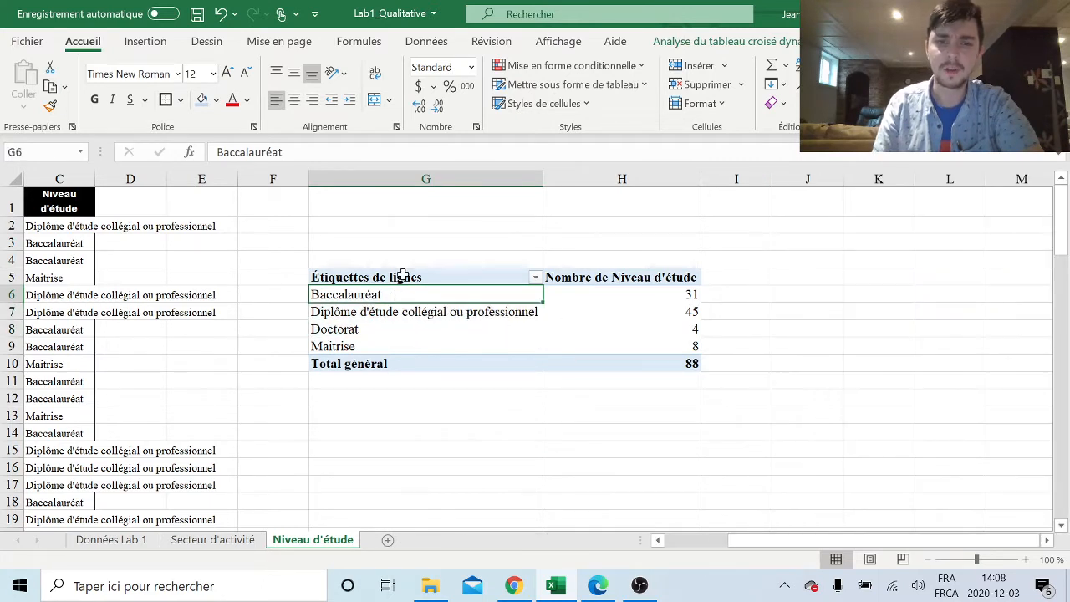
- Copy the pivot table G5:H10 and paste it over itself as values only
drag(402, 276, 618, 365)
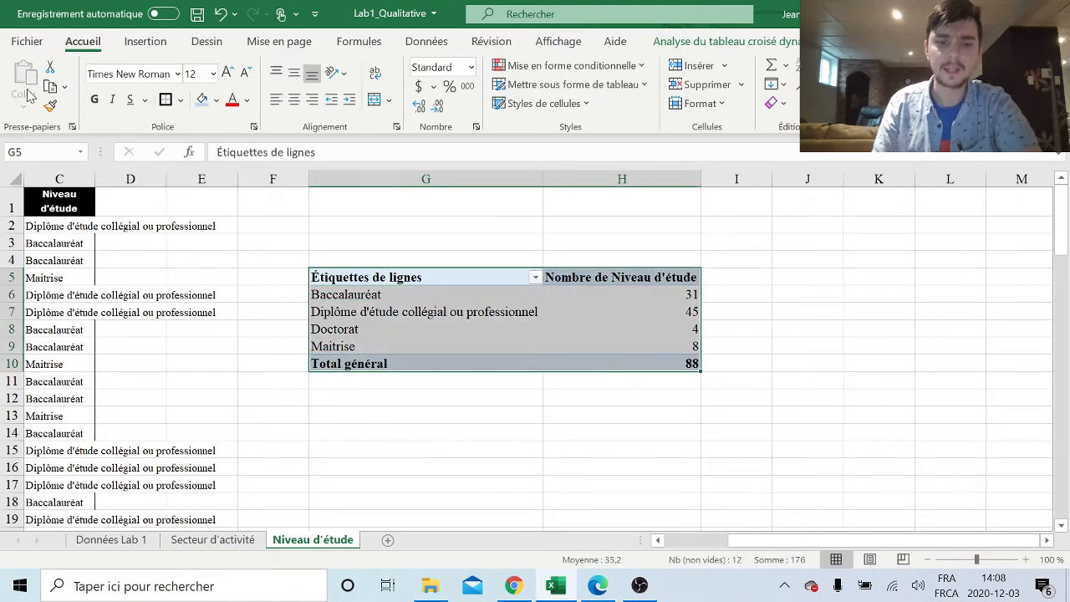
key(ctrl+c)
click(354, 277)
click(24, 105)
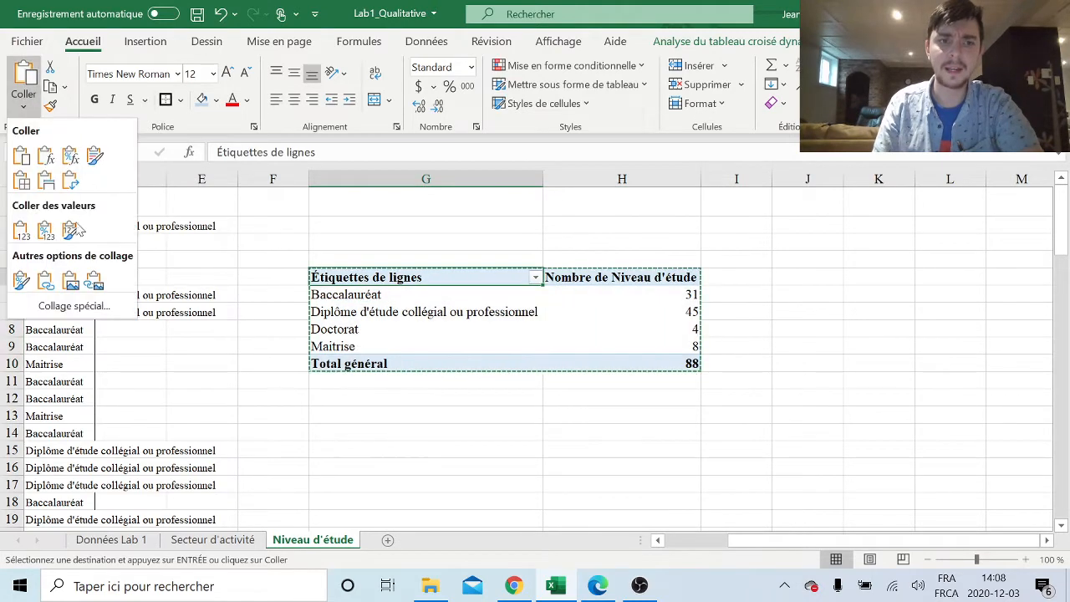
click(21, 231)
click(414, 428)
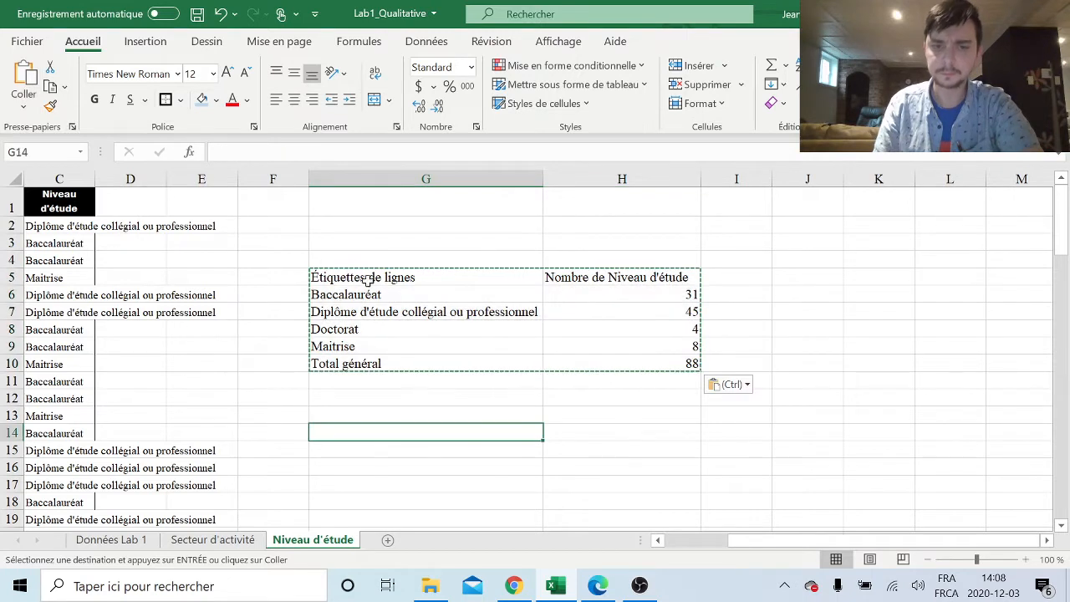
click(411, 329)
click(472, 399)
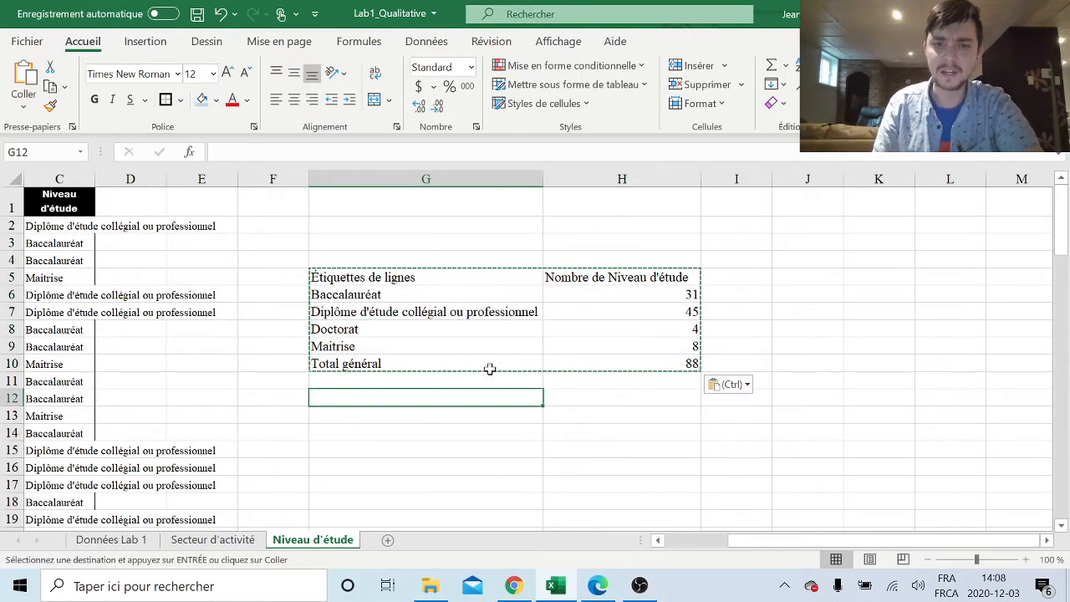
click(615, 386)
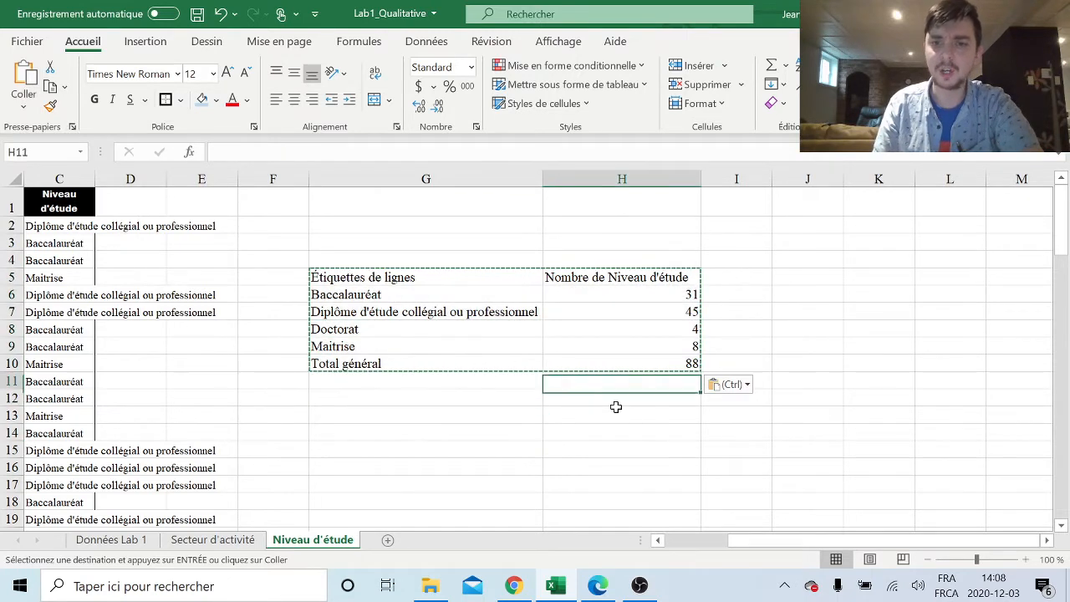
click(376, 314)
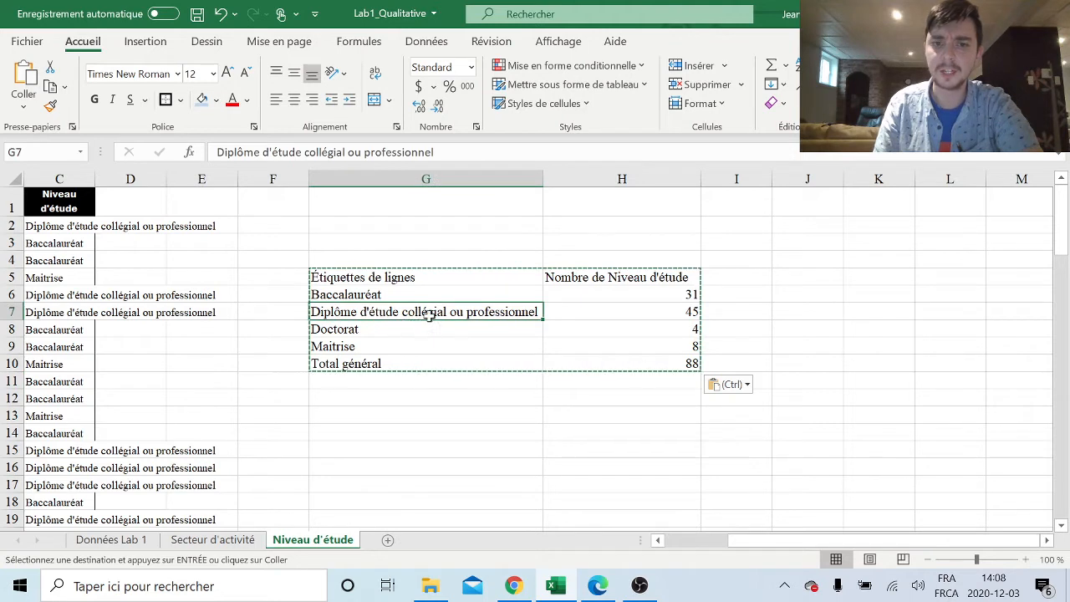
mouse_move(433, 311)
mouse_down()
mouse_move(442, 292)
mouse_move(440, 309)
mouse_up()
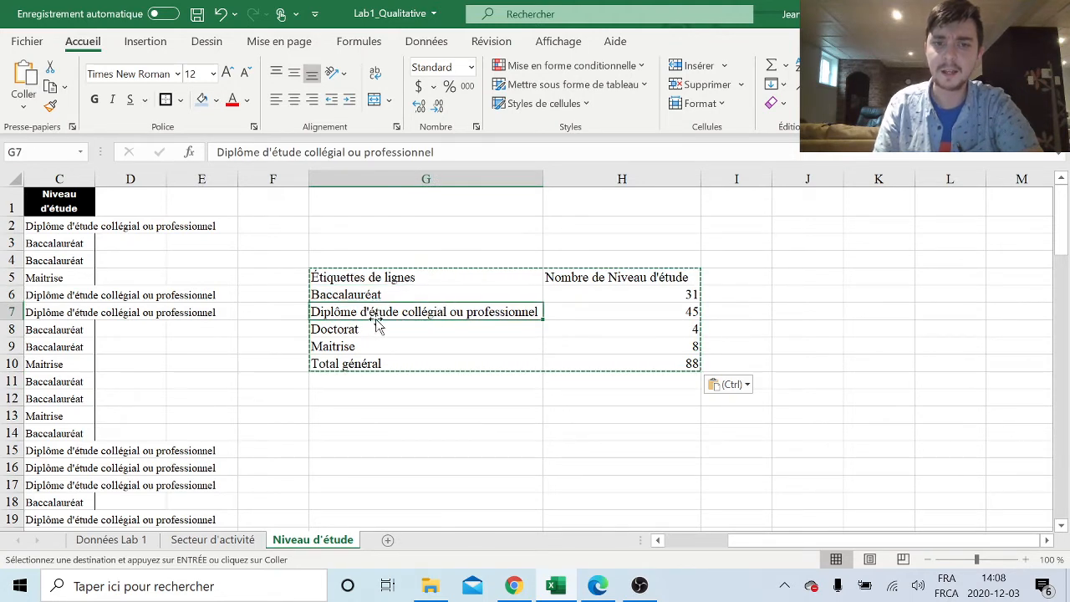
double_click(509, 417)
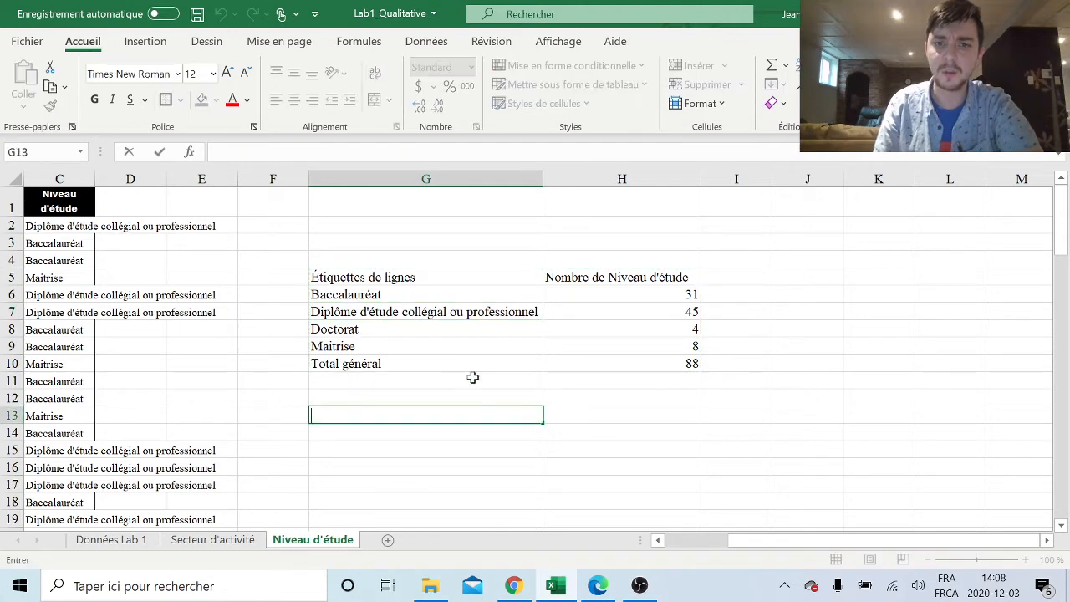
click(354, 345)
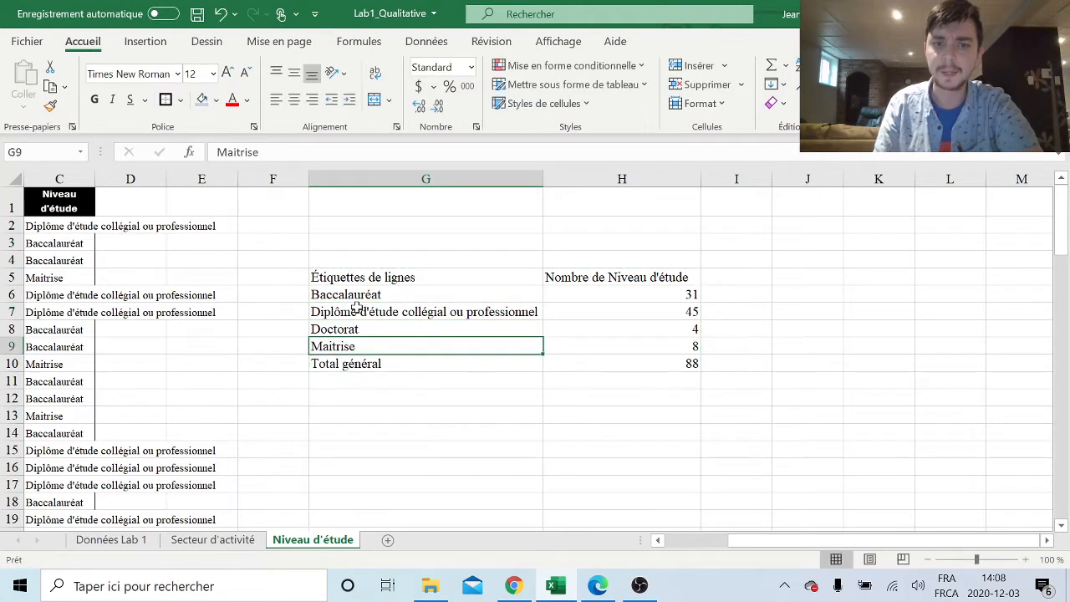
click(357, 309)
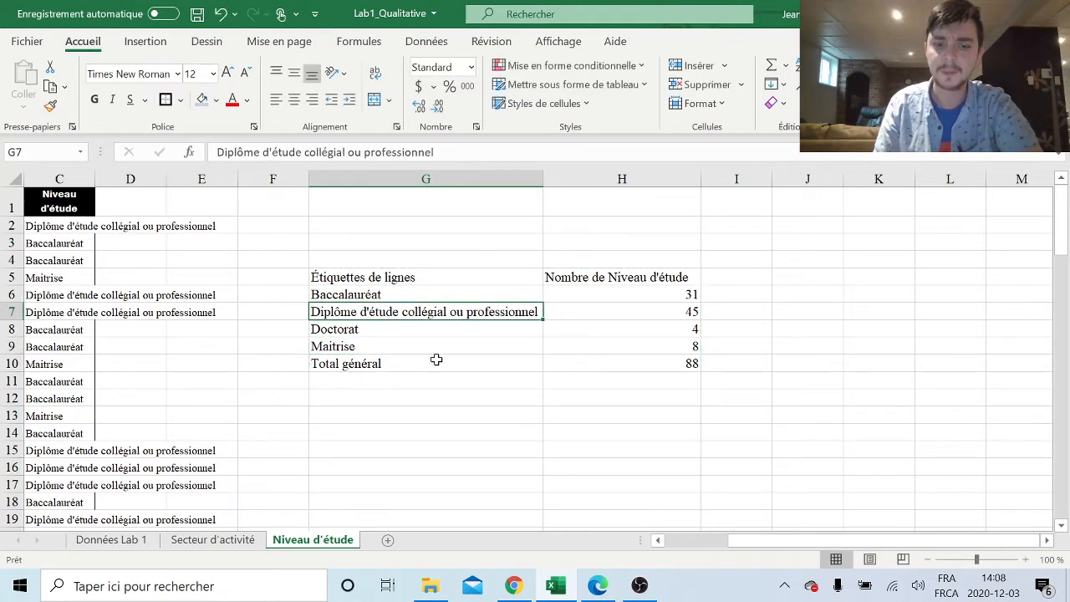
click(399, 335)
key(ctrl+c)
key(Down)
key(Down)
key(Down)
key(Down)
key(Down)
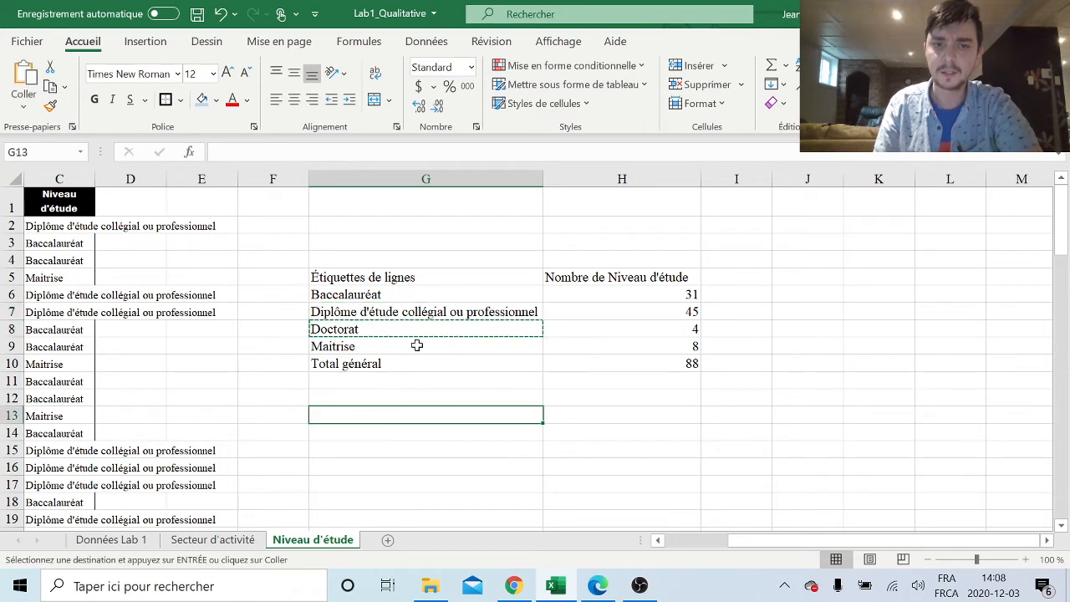
- Reorder the table so the Maitrise row moves up to row 8 and the Doctorat row with its count sits below it in row 9
drag(409, 330, 585, 329)
key(ctrl+c)
click(497, 427)
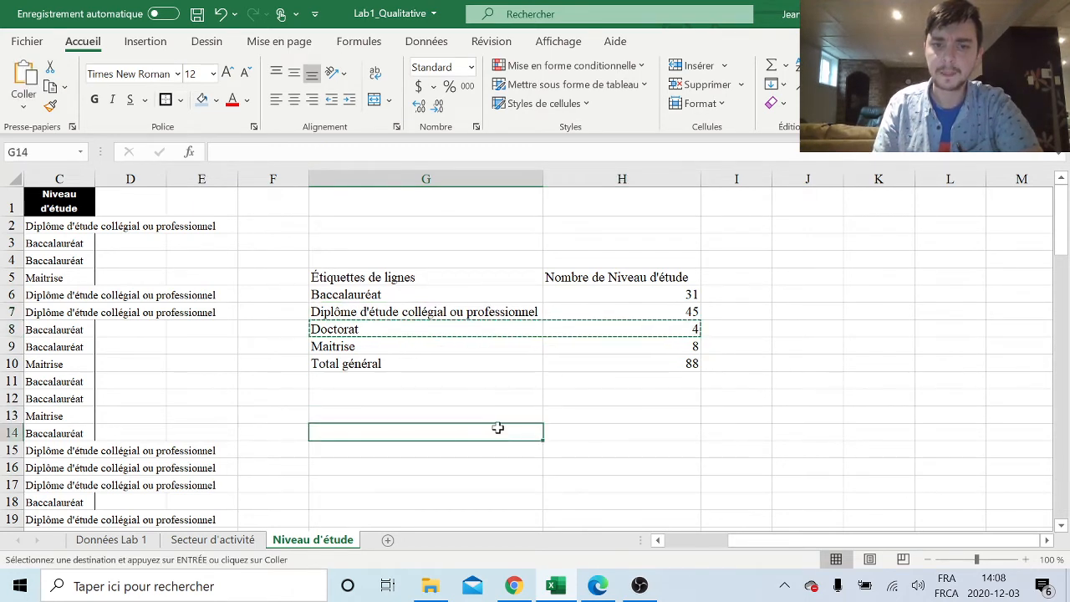
key(ctrl+v)
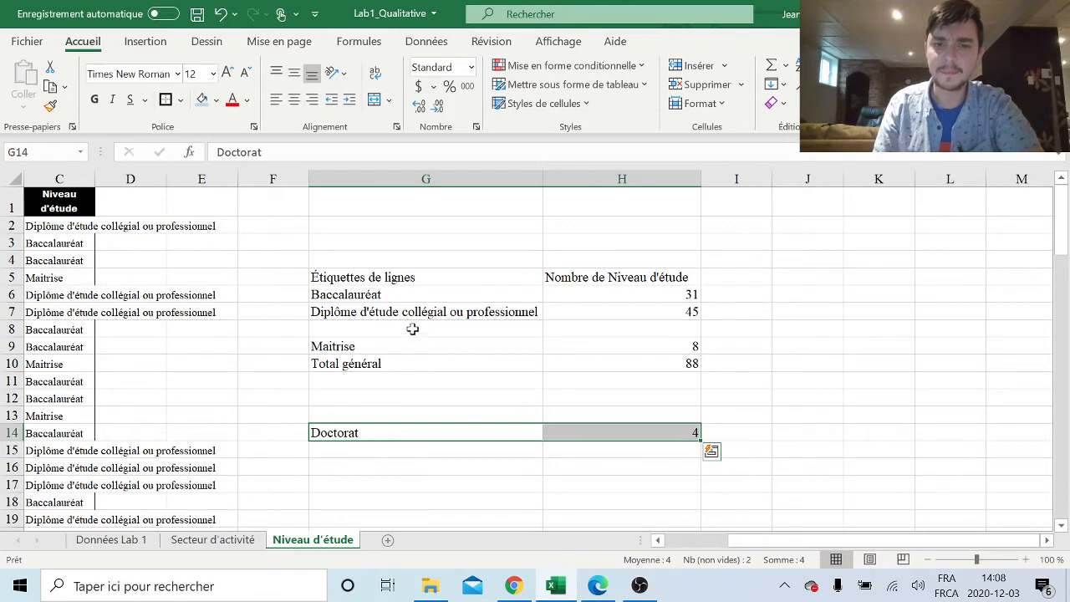
click(361, 348)
drag(364, 343, 444, 325)
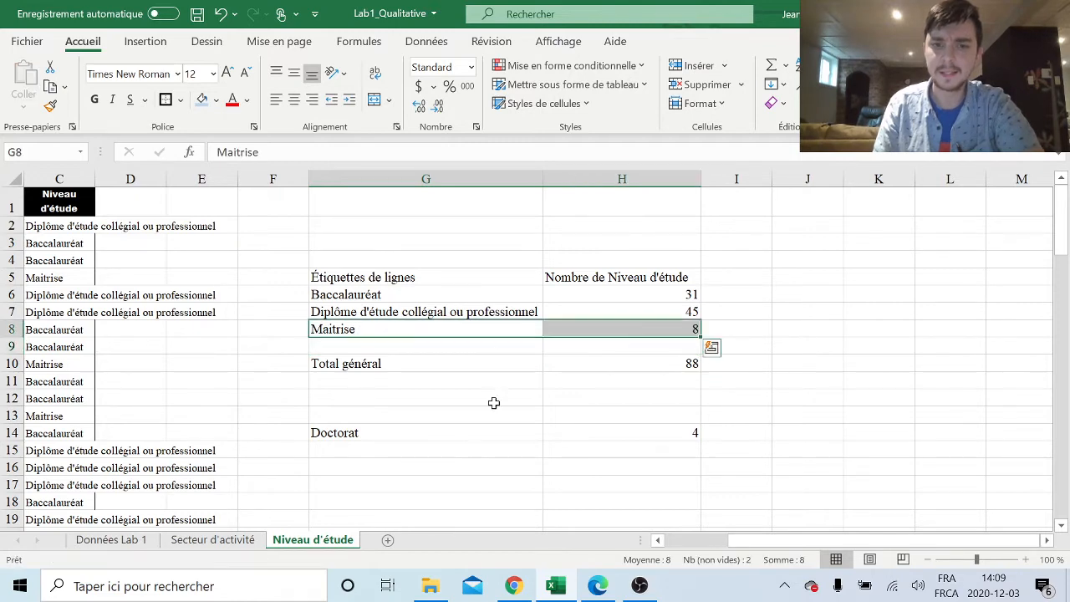
drag(355, 429, 456, 351)
click(492, 443)
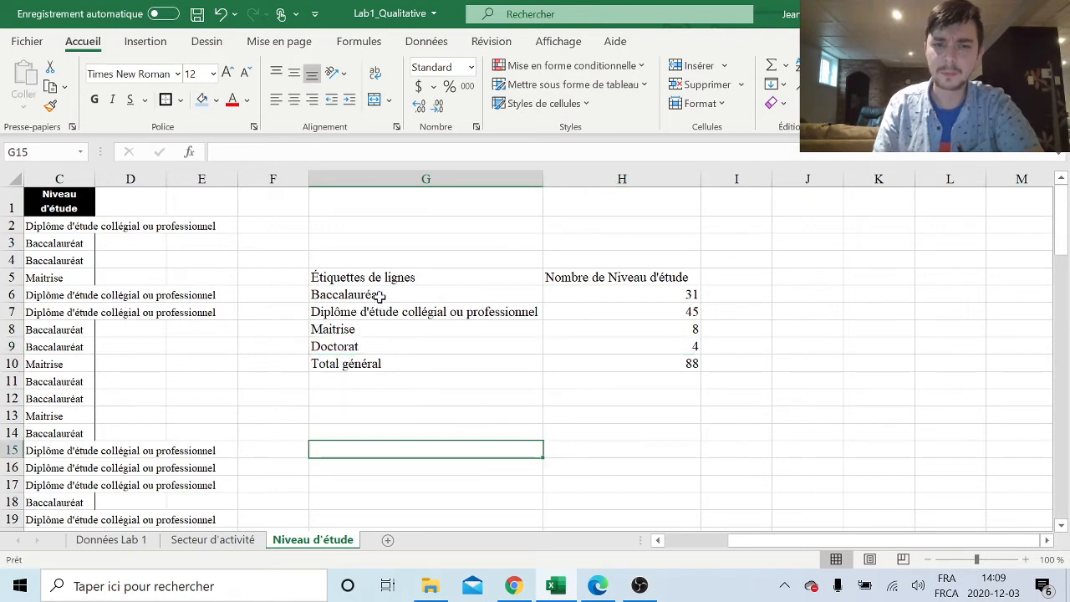
- Swap the first two education levels with their counts, putting Diplôme d'étude collégial ou professionnel in row 6 and Baccalauréat in row 7
drag(380, 294, 640, 301)
click(630, 301)
drag(489, 295, 621, 292)
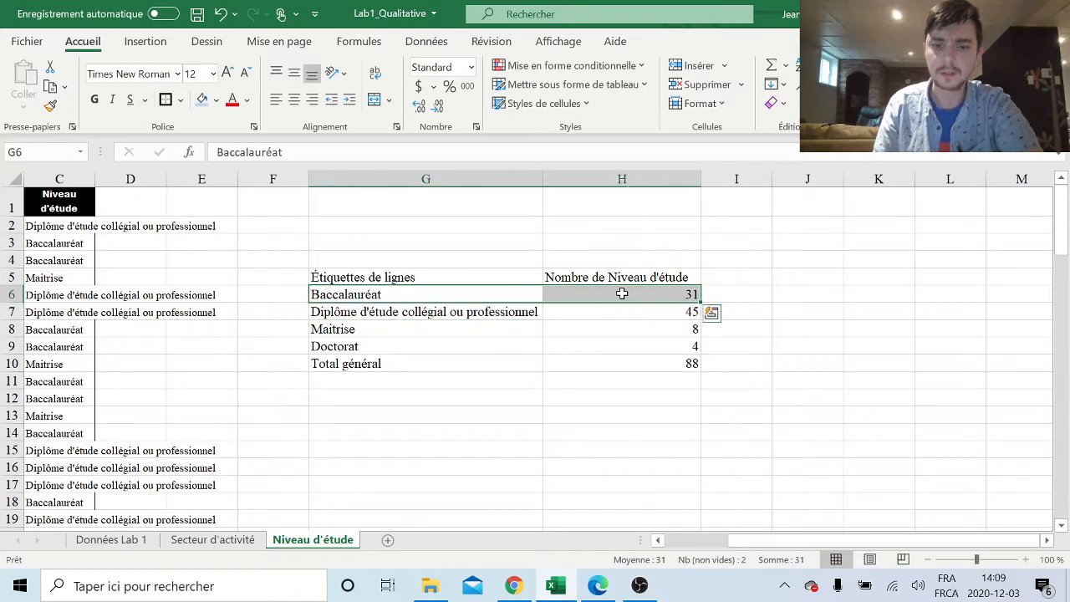
key(ctrl+c)
click(447, 408)
key(ctrl+v)
drag(389, 317, 513, 289)
key(ctrl+c)
drag(399, 412, 621, 413)
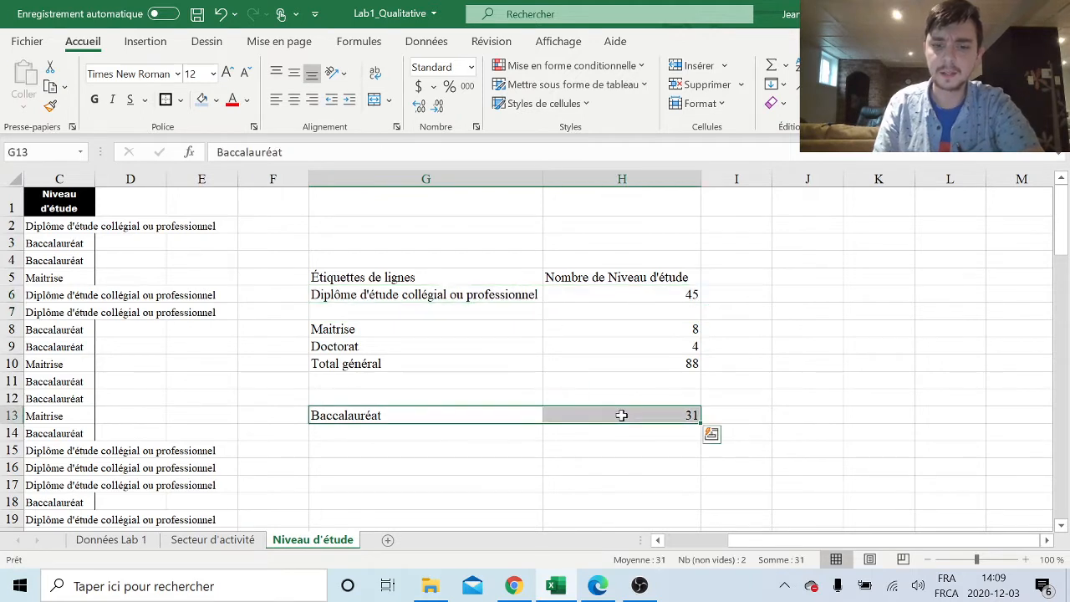
key(ctrl+c)
click(439, 311)
key(ctrl+v)
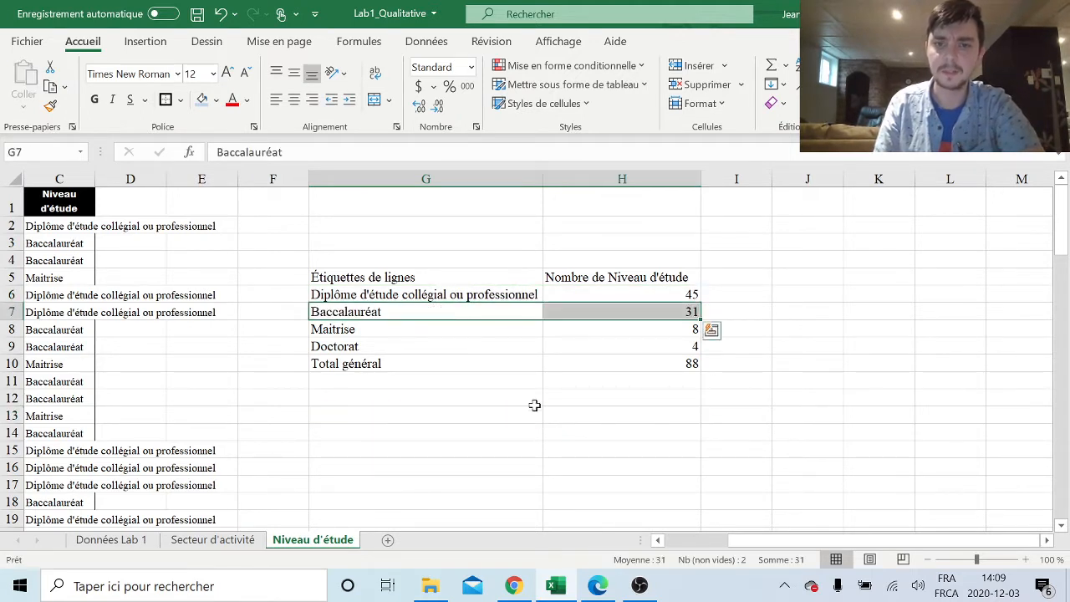
click(565, 470)
- Center the contents of the frequency table G5:H10 horizontally
drag(390, 294, 390, 312)
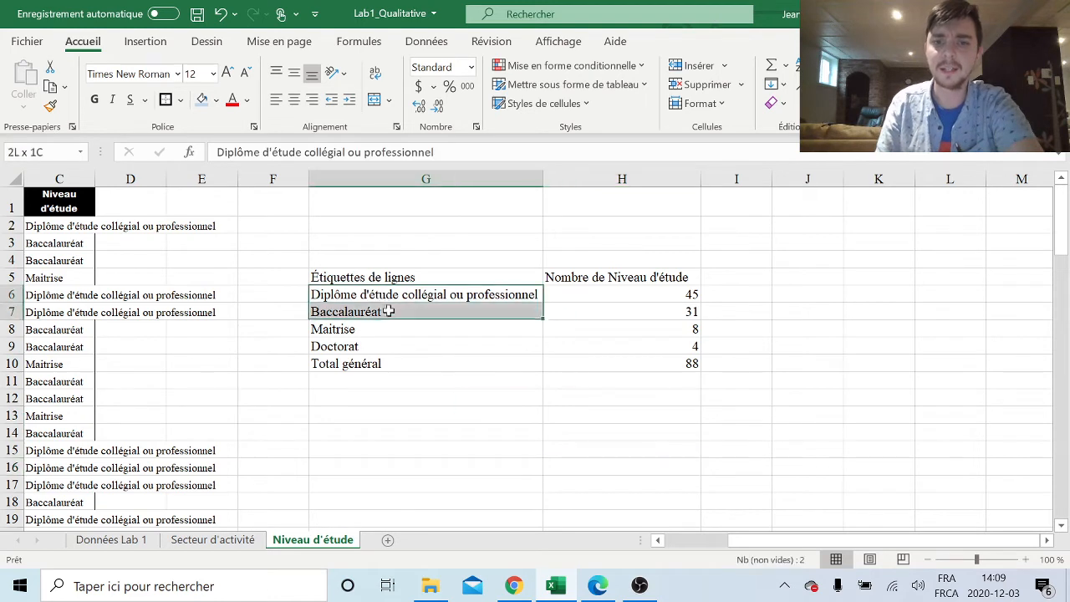
drag(473, 274, 657, 361)
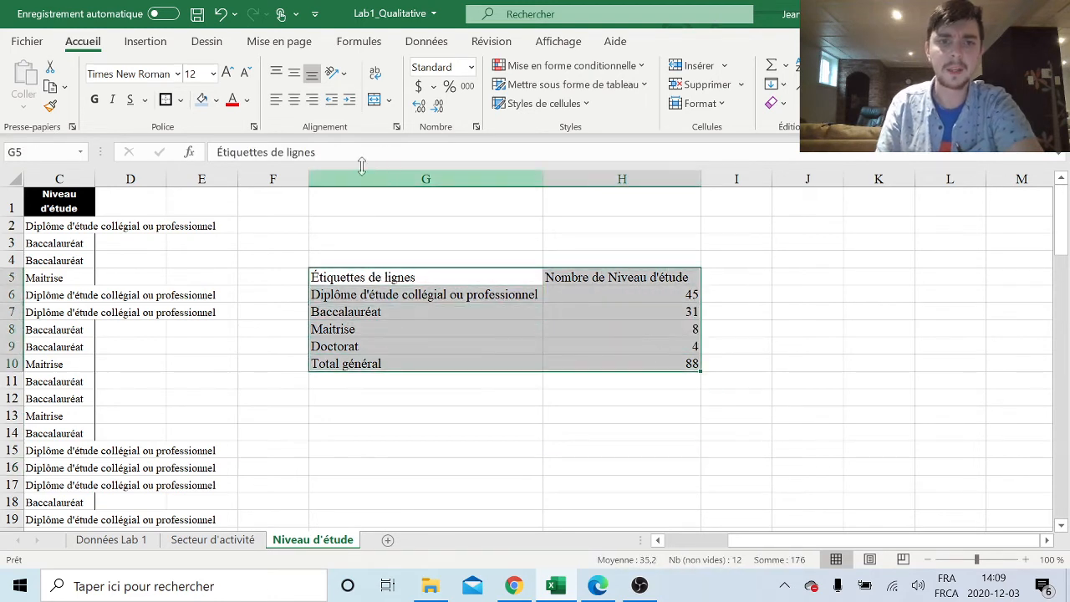
click(294, 101)
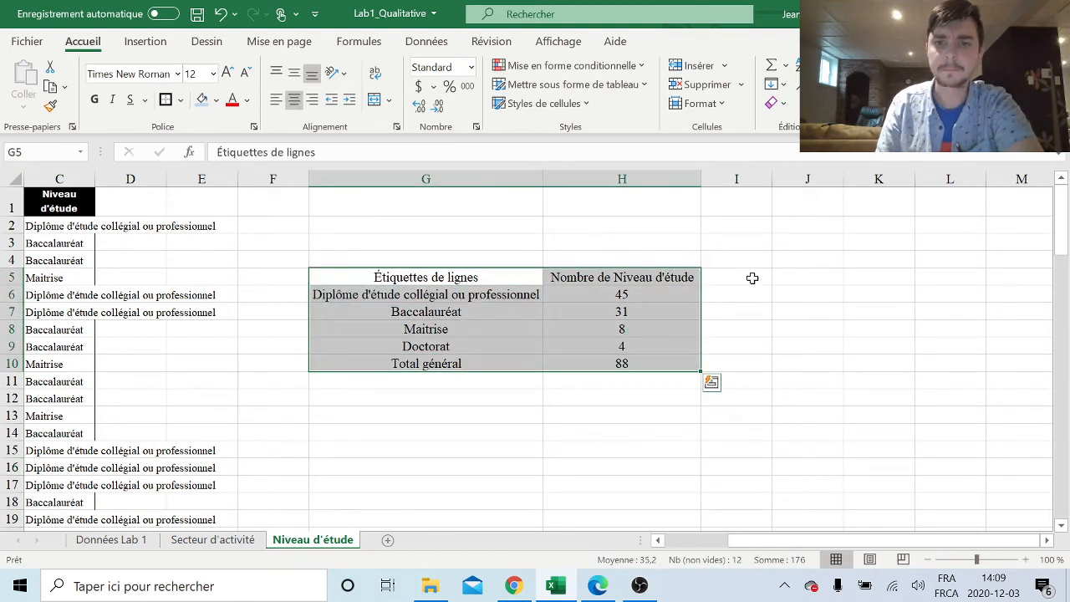
click(752, 278)
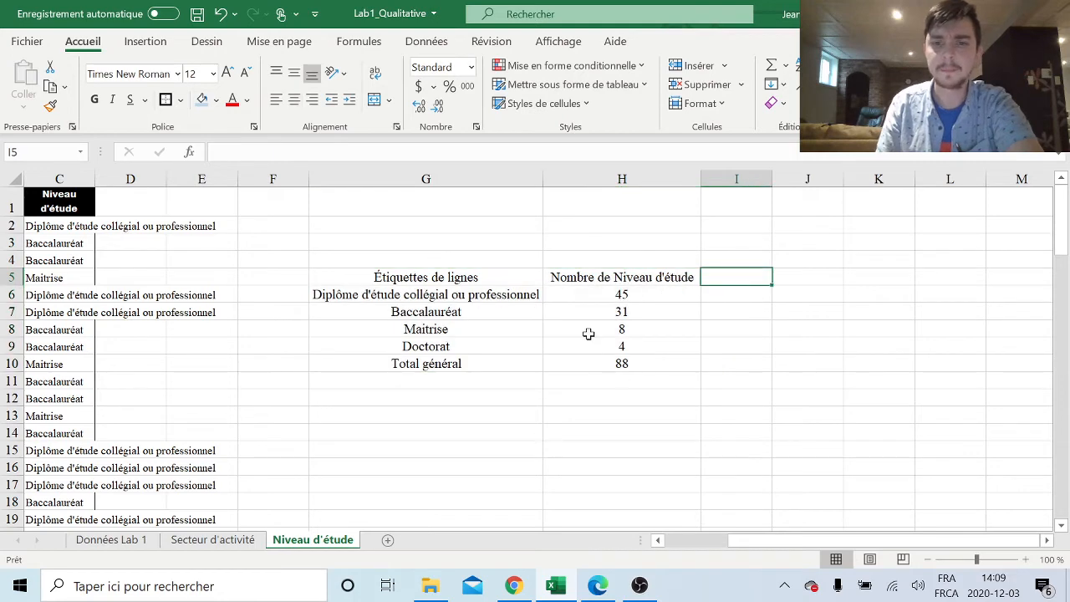
- Replace the header text in cell G5 with "Niveau d'étude"
double_click(471, 278)
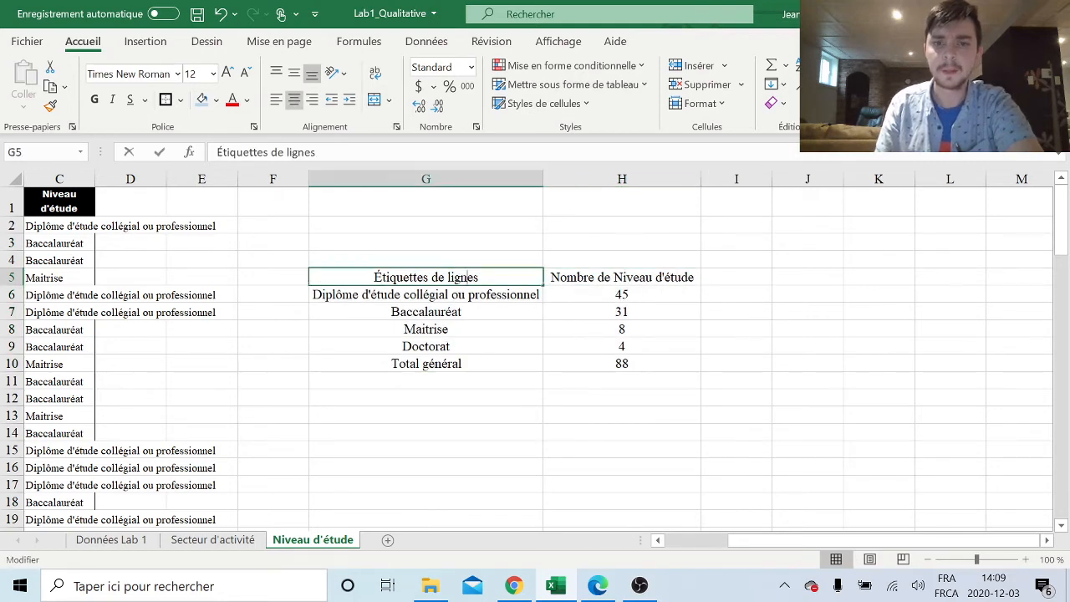
drag(478, 278, 377, 276)
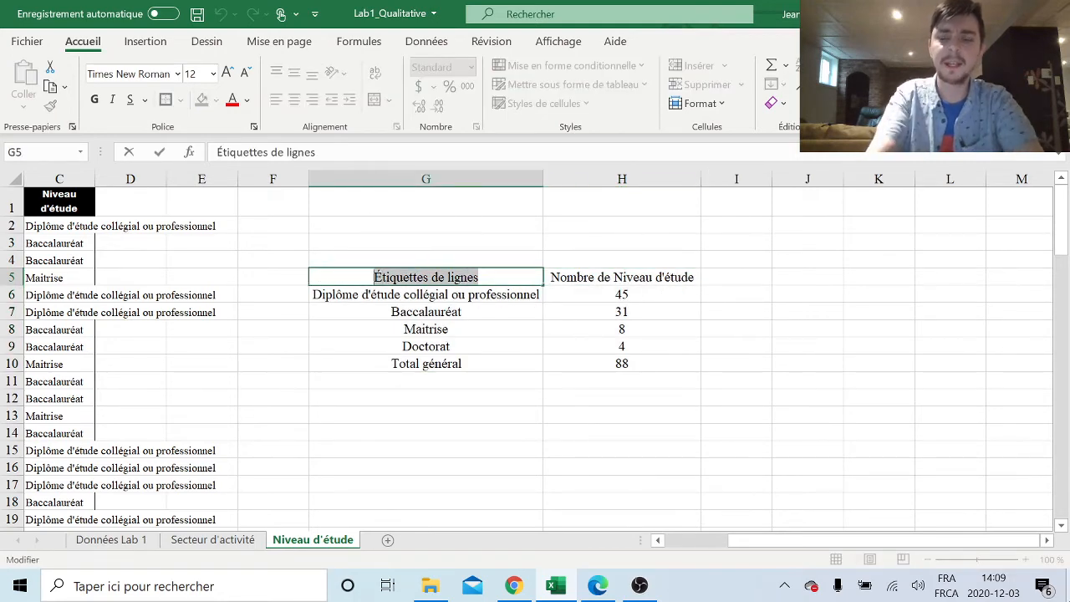
key(BackSpace)
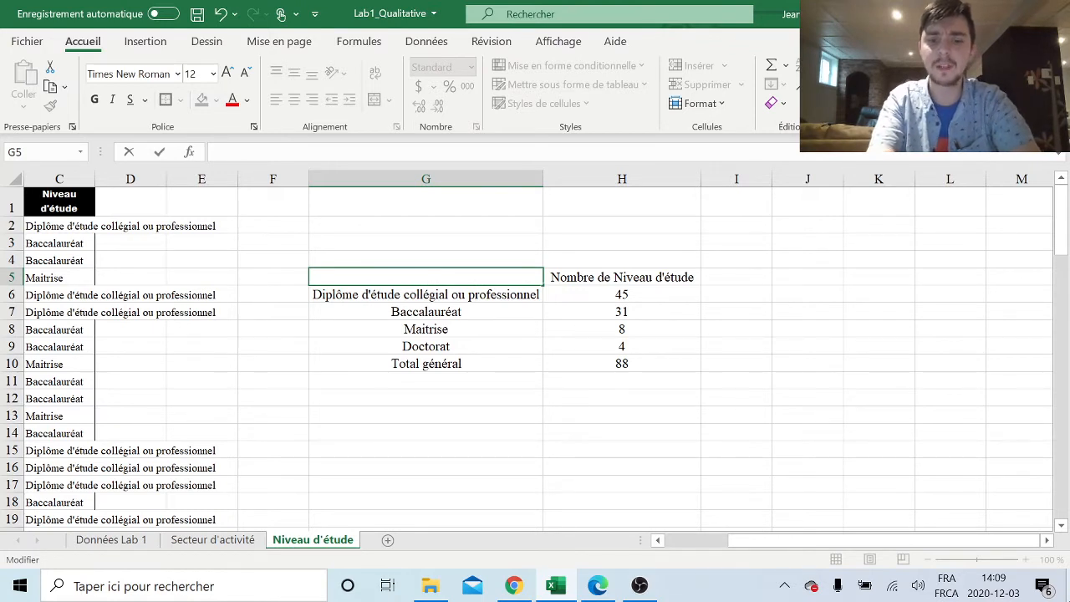
text(Ni)
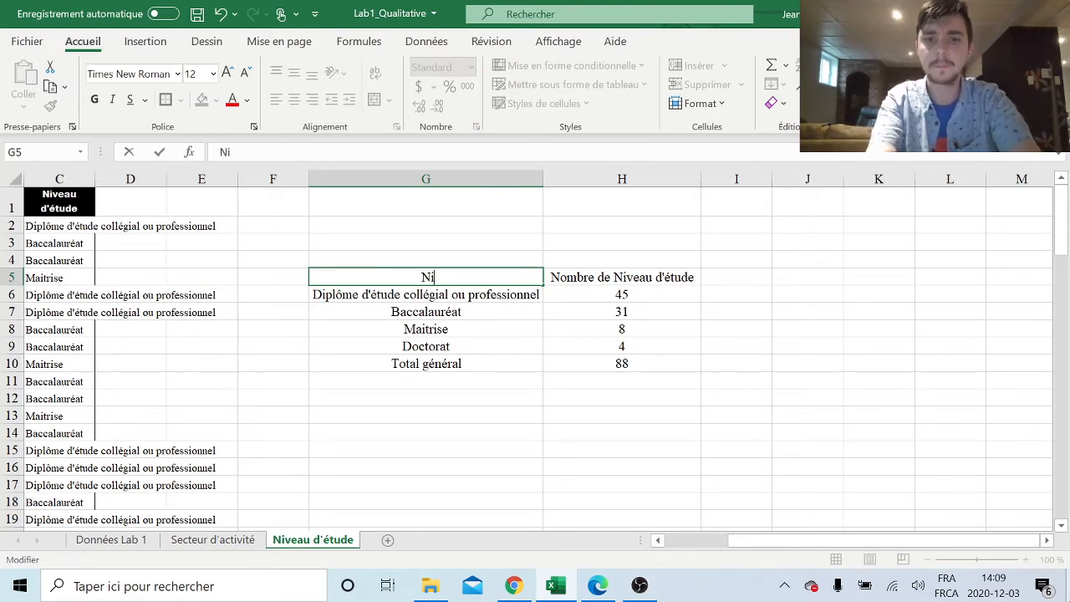
text(veau d'étude)
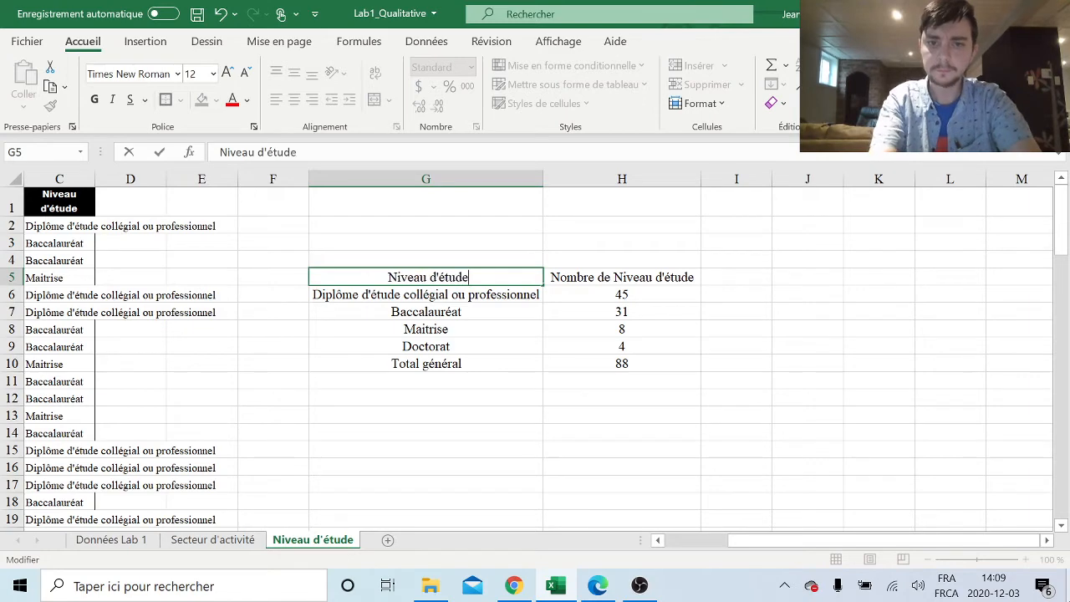
click(654, 277)
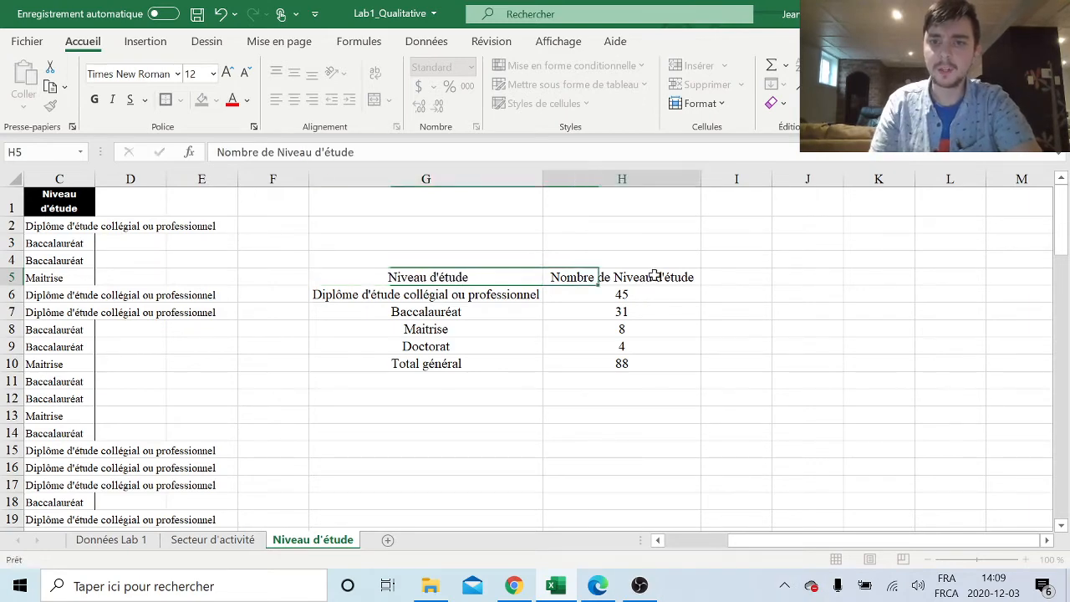
- Change the count column's header in H5 to "Nombre de chargés de projet"
double_click(655, 277)
drag(694, 277, 613, 277)
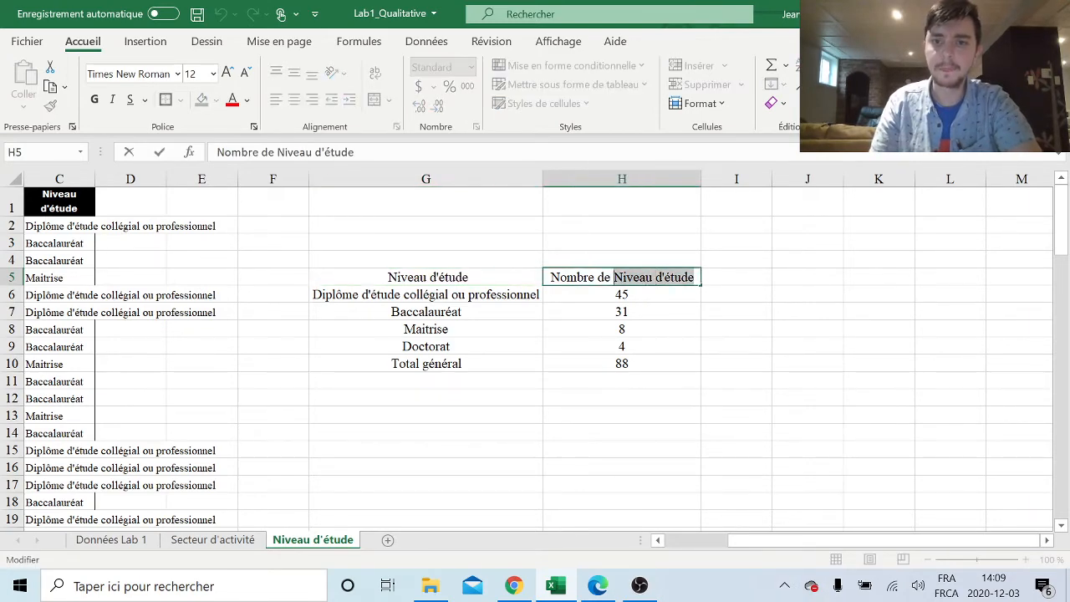
key(BackSpace)
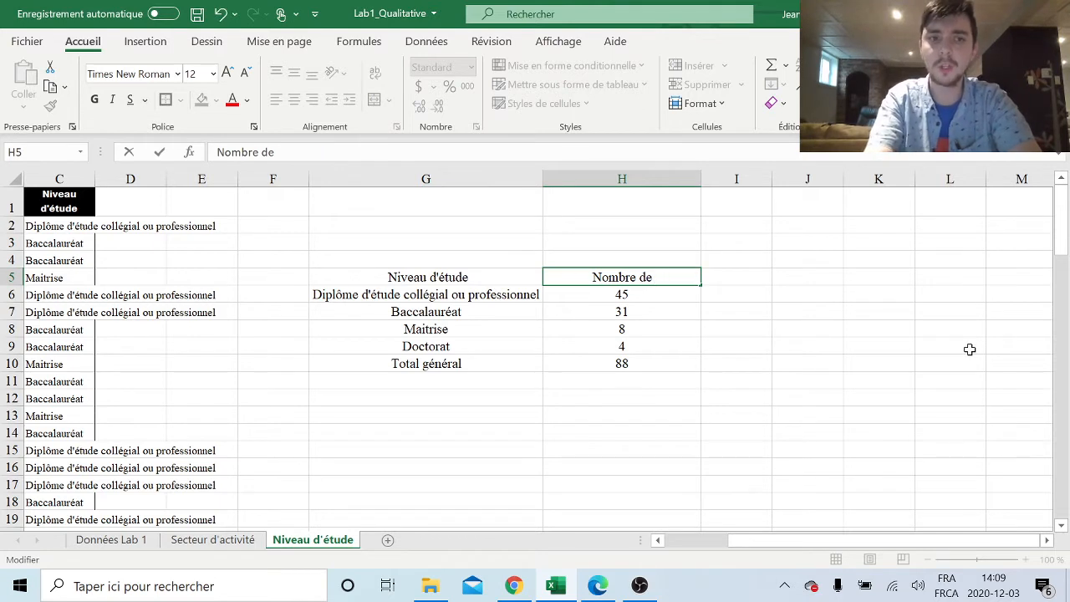
text(charg)
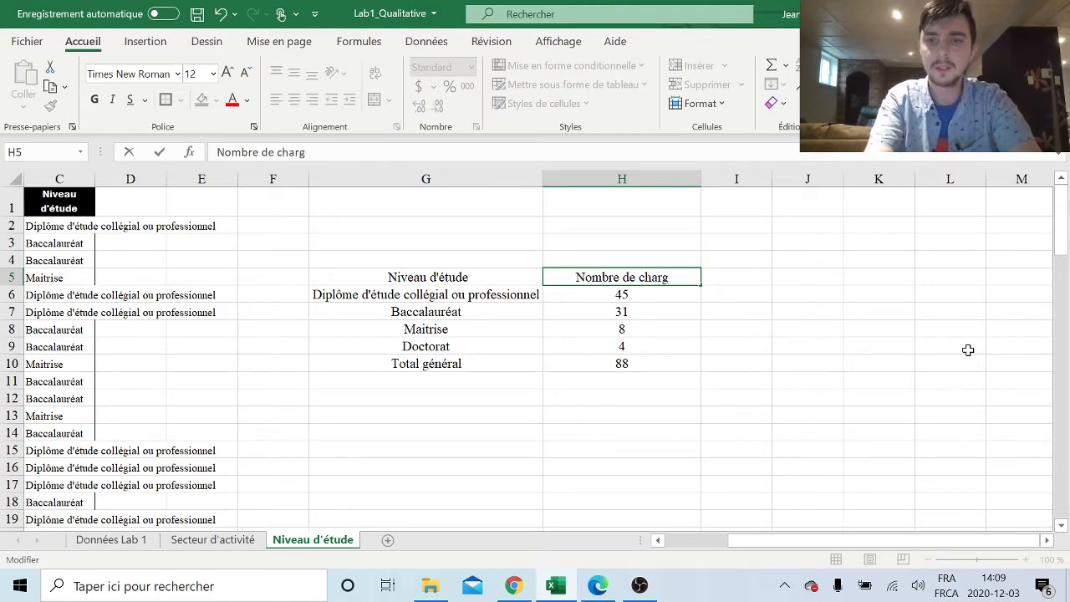
text(é de projet)
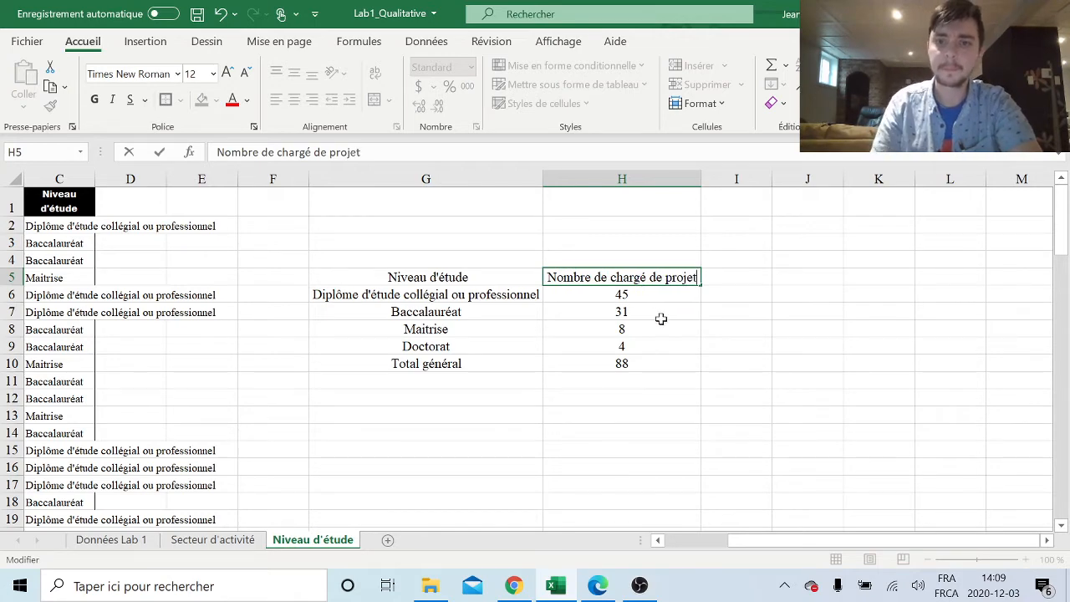
key(Return)
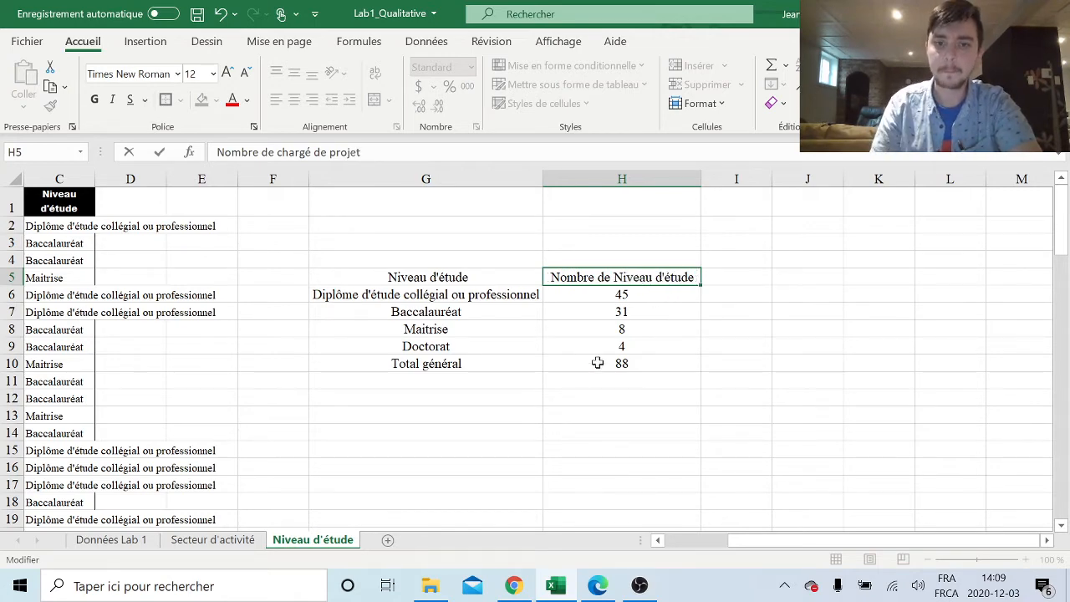
- Check the Secteur d'activité table's wording, reword header H5 as "Nombre de gestionnaires de projet" and widen column H to fit it
click(213, 539)
click(277, 429)
scroll(277, 429, up, 15)
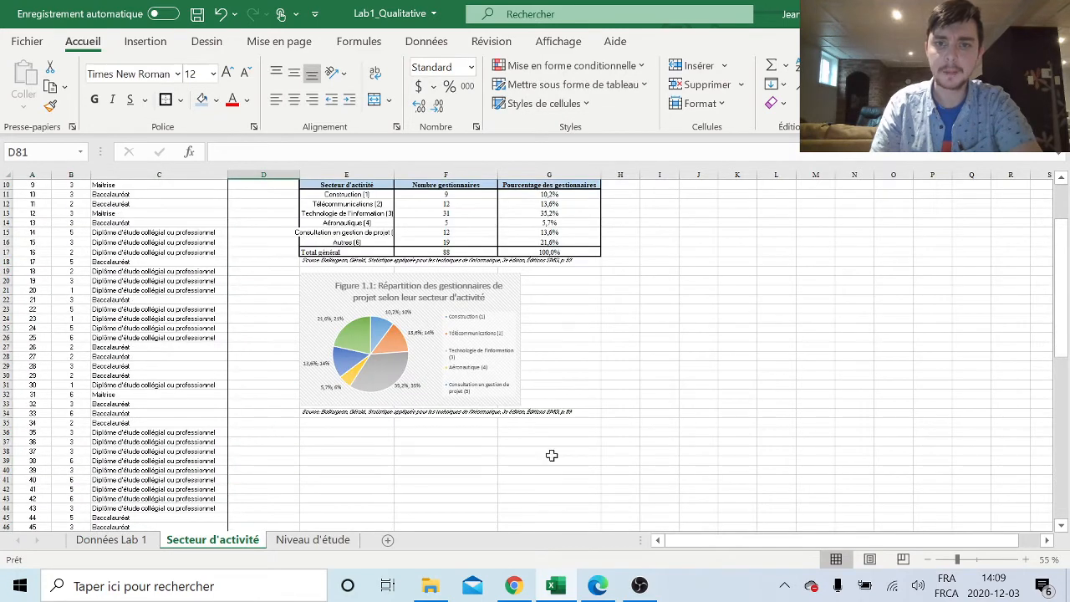
click(317, 540)
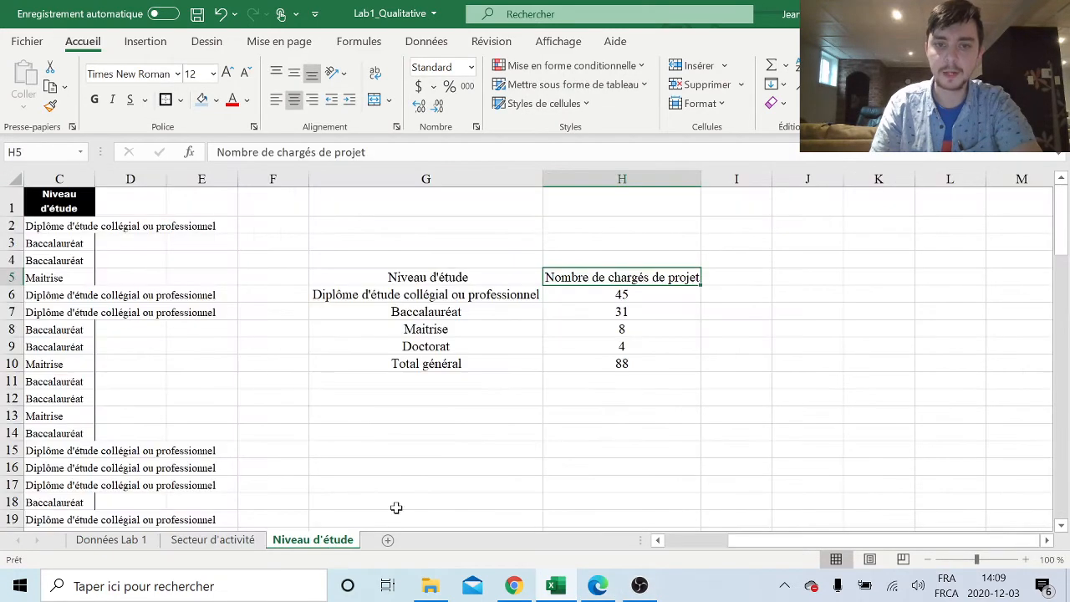
double_click(620, 277)
drag(651, 276, 609, 277)
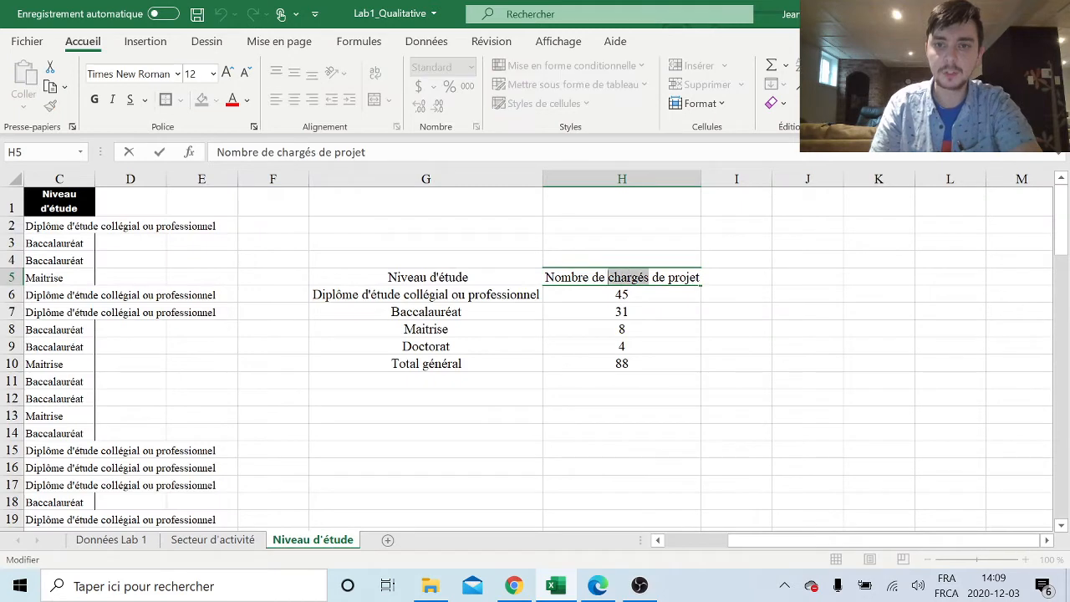
text(gestionnaire)
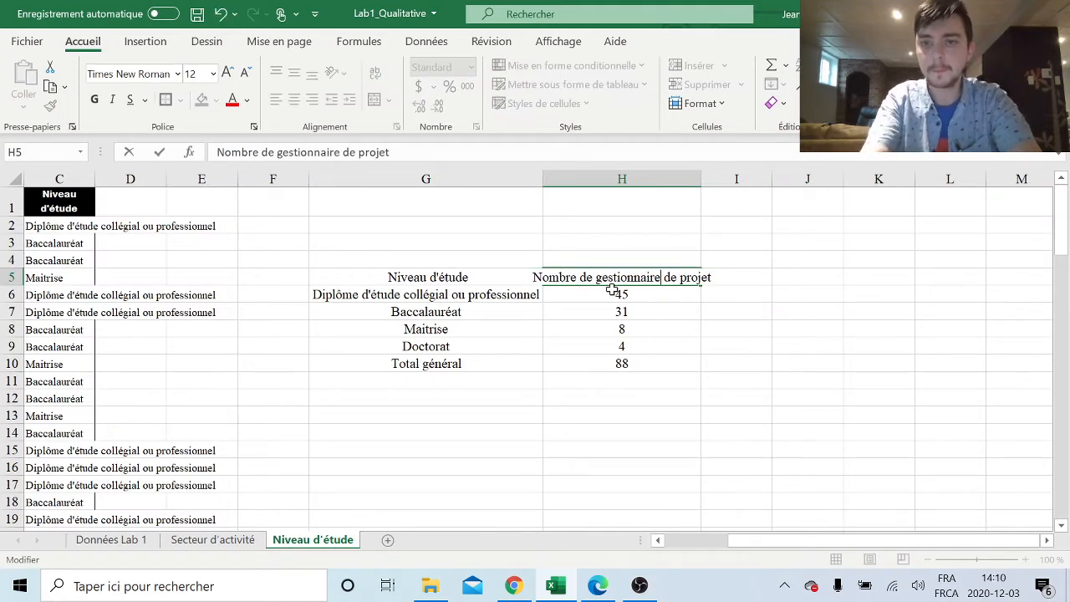
text(s)
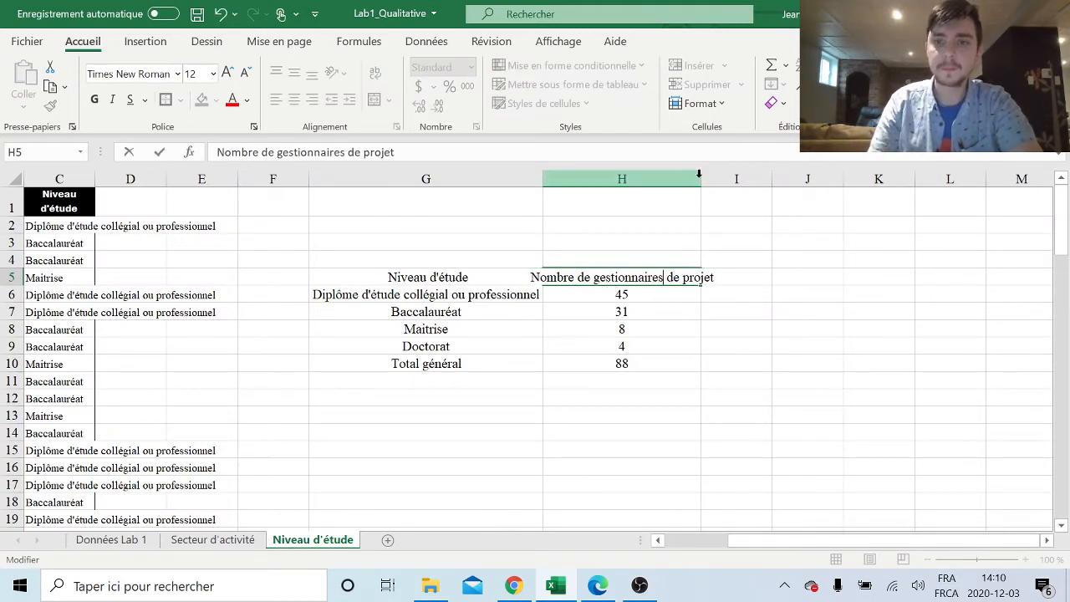
click(708, 244)
drag(704, 185, 745, 179)
click(644, 294)
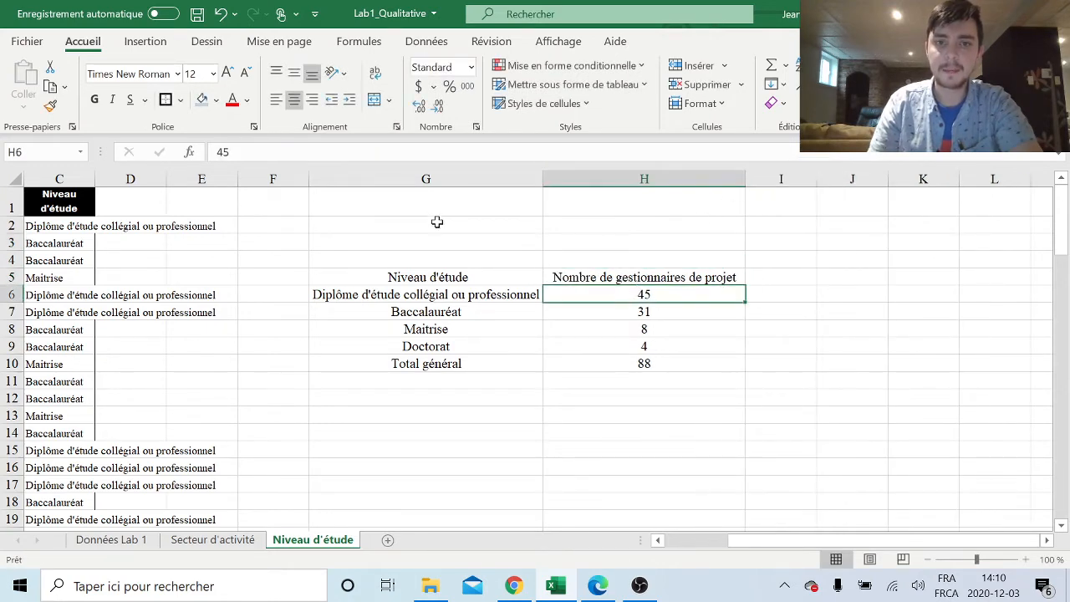
- Merge and center cells G1:H2 above the table, with wrapped text, middle vertical alignment and bold
drag(452, 208, 639, 226)
click(374, 99)
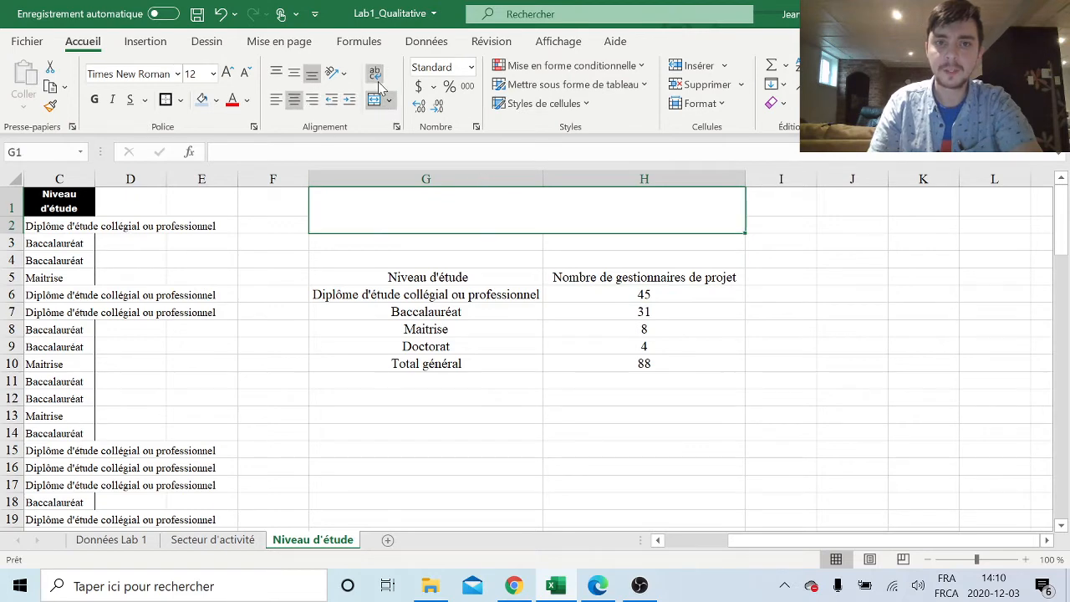
click(297, 76)
click(94, 100)
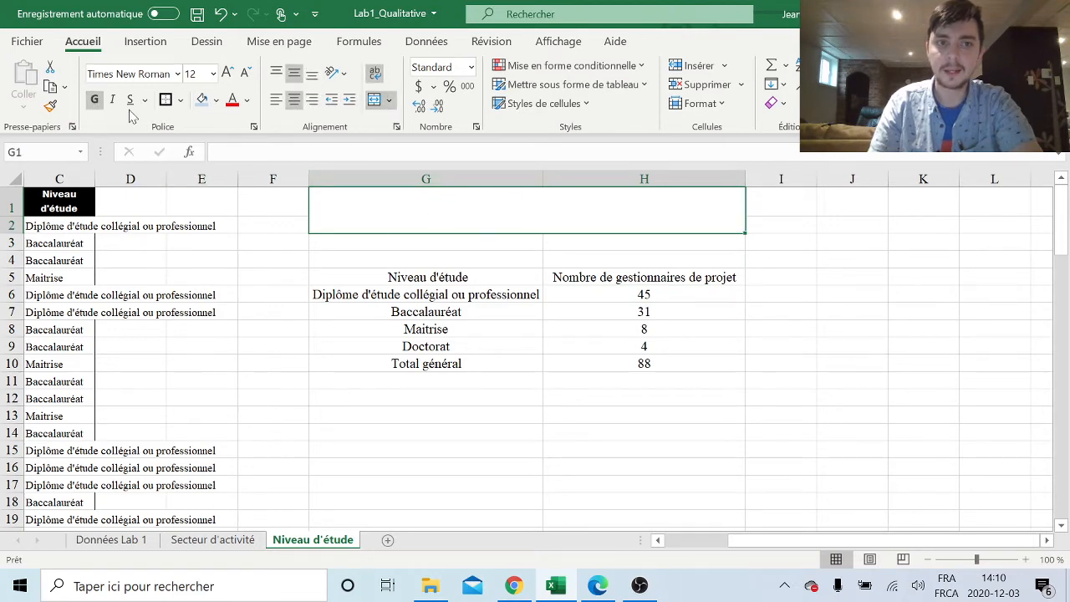
- Enter the title "Répartition des gestionnaires de projet selon leur niveau d'étude" in the merged cell above the table
double_click(427, 203)
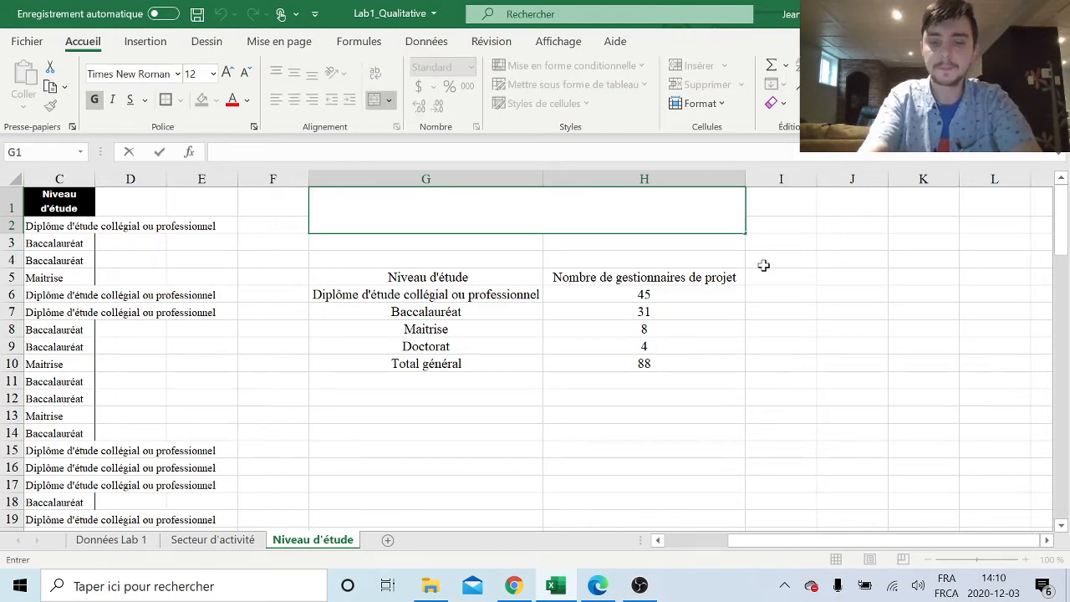
text(Répart)
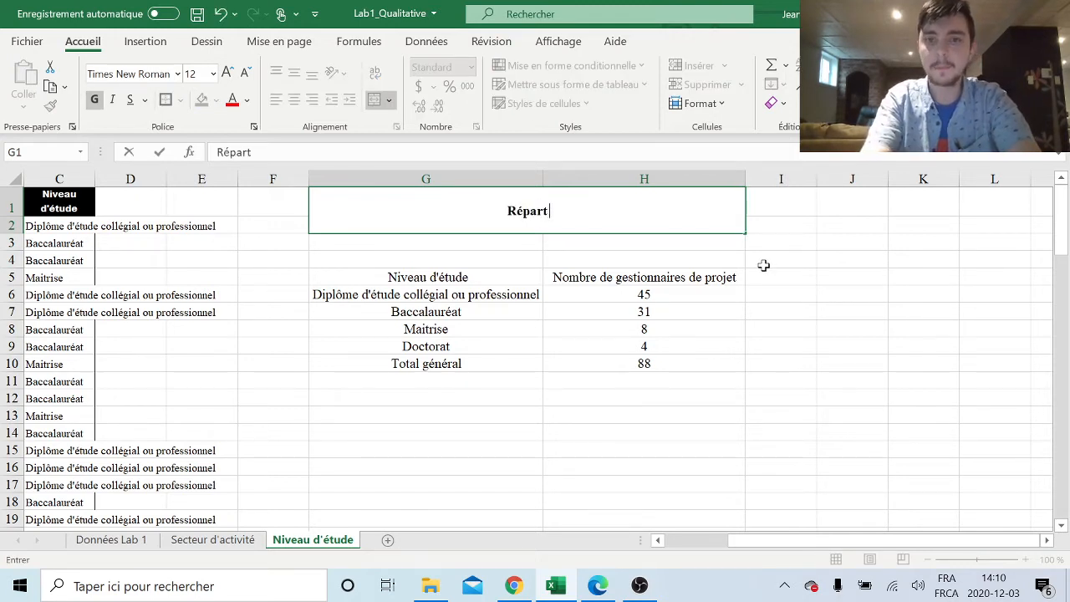
text(ition des)
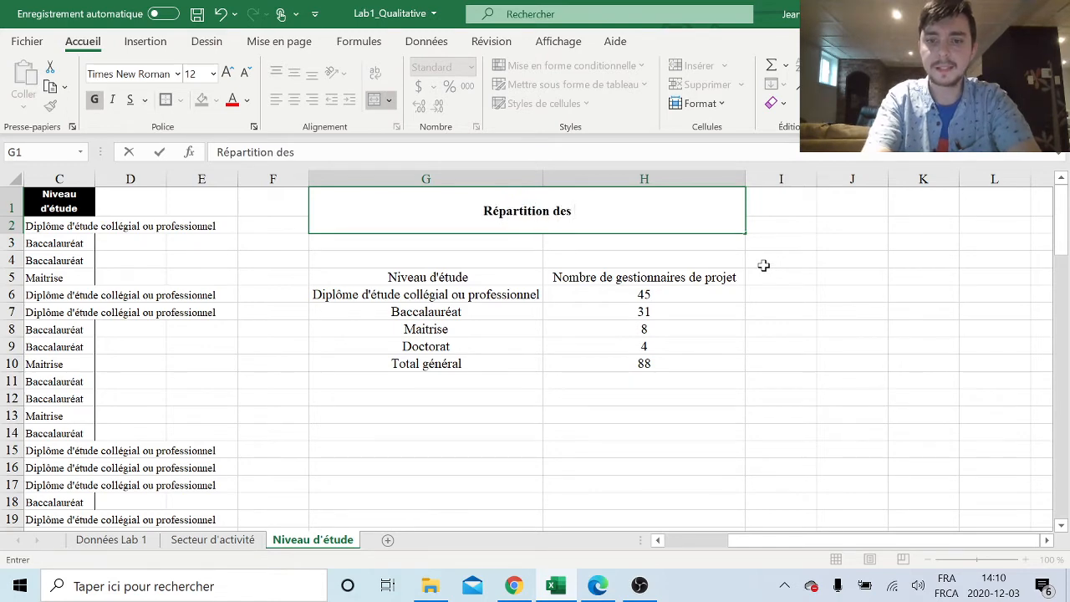
text( gestionnai)
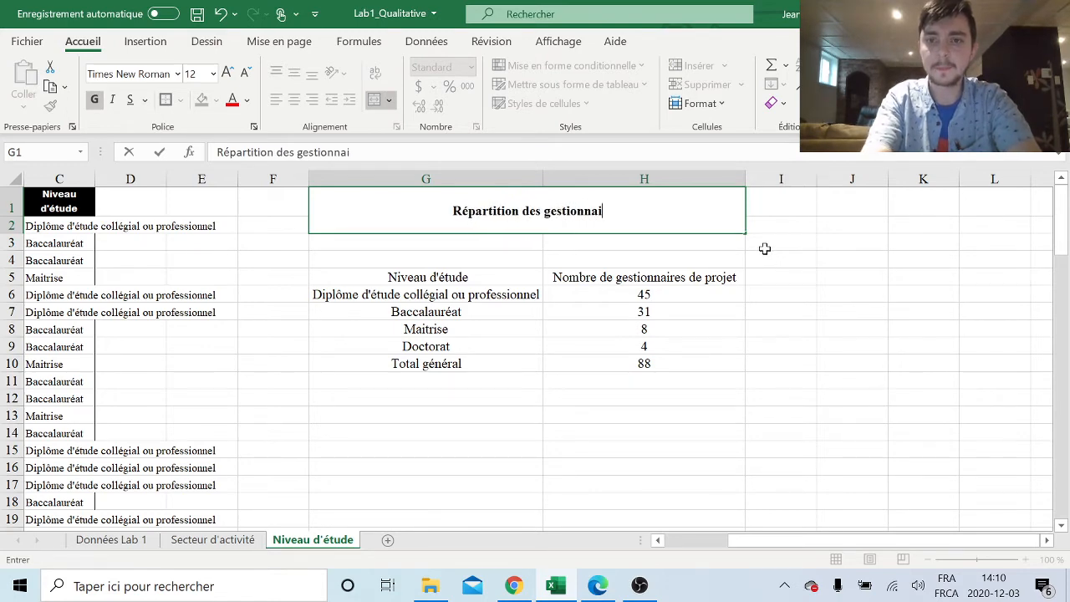
text(res de projet sel)
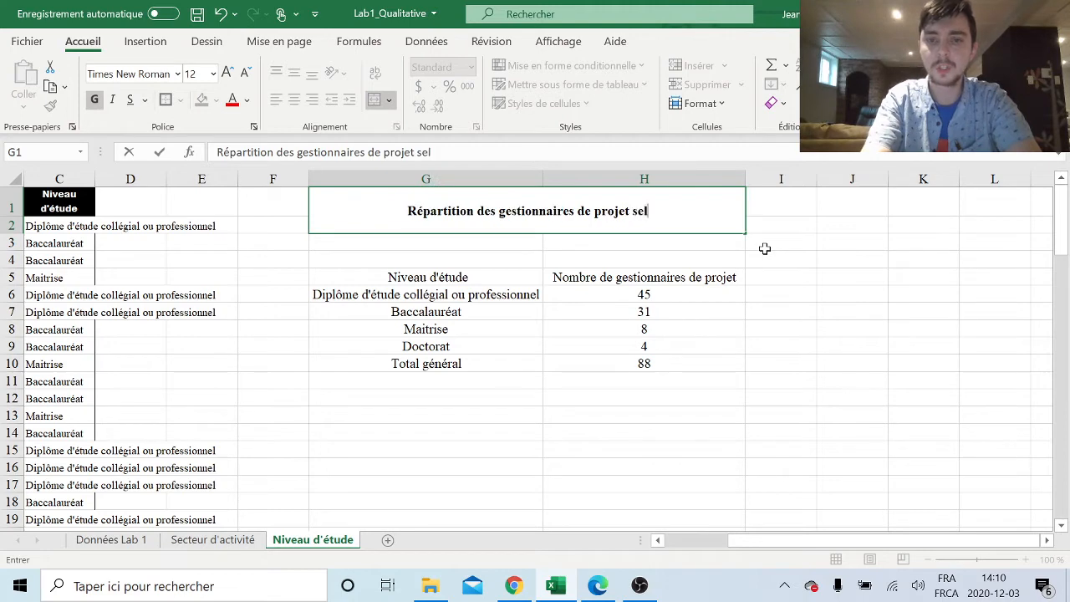
text(on leur)
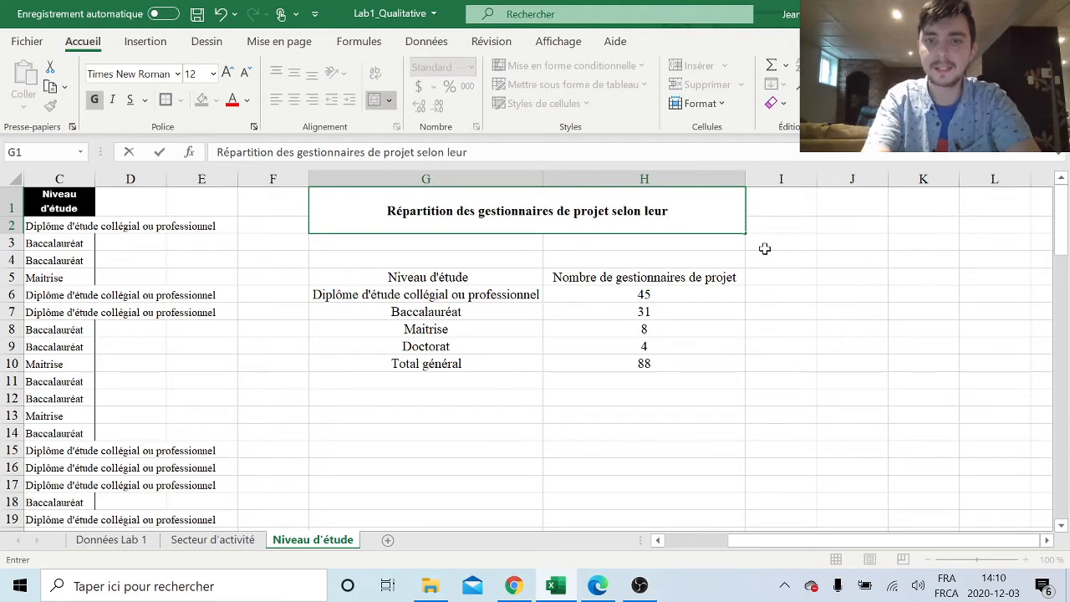
text( niveau d,é)
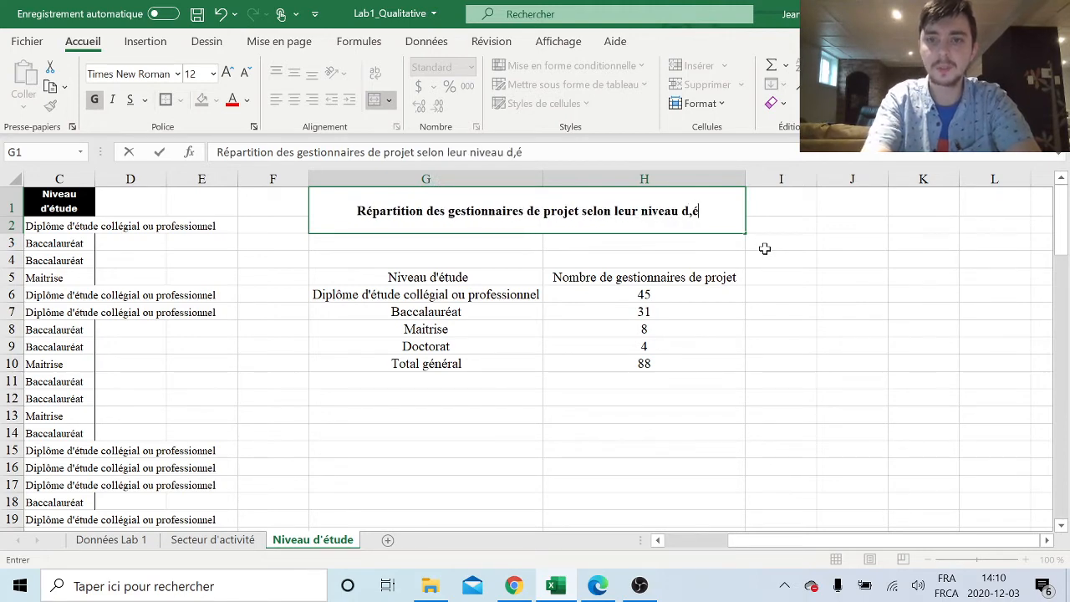
key(BackSpace)
key(BackSpace)
text('étude)
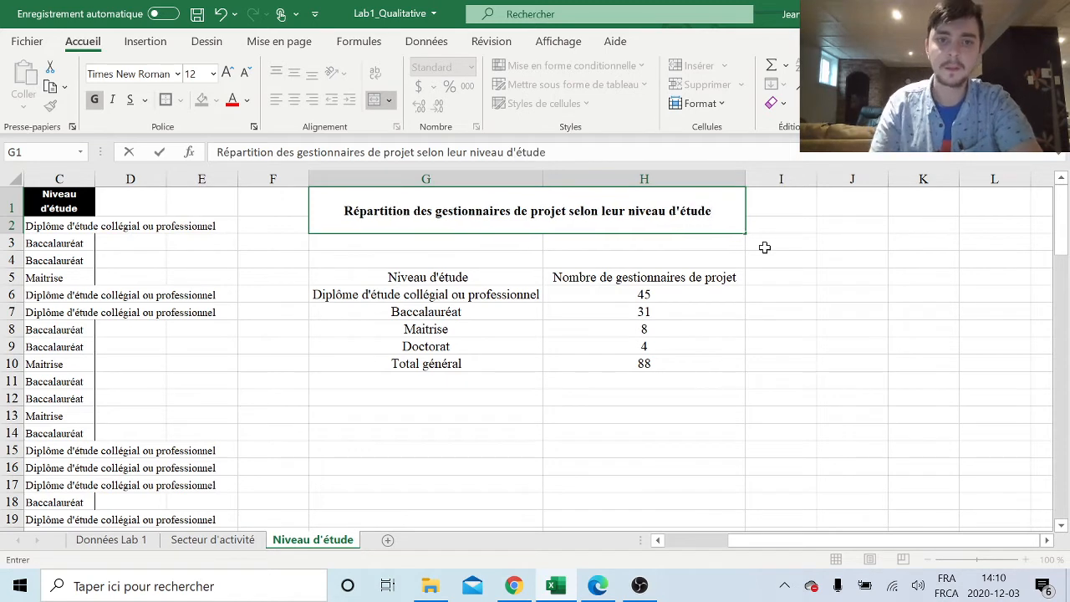
- Prefix the table title with "Tableau 1.2 : "
key(Home)
text(Tab)
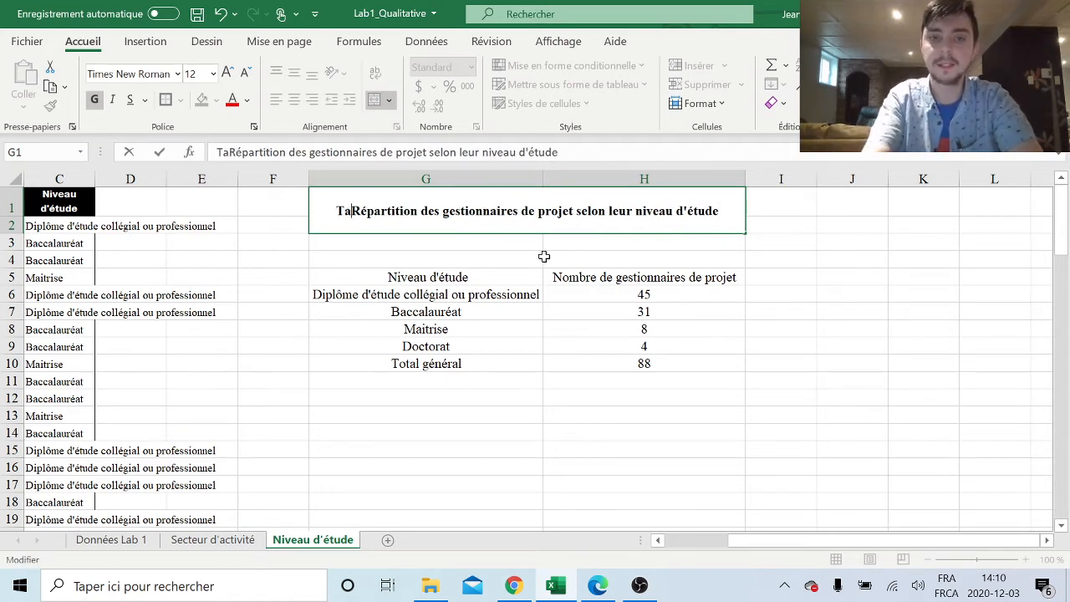
text(leau )
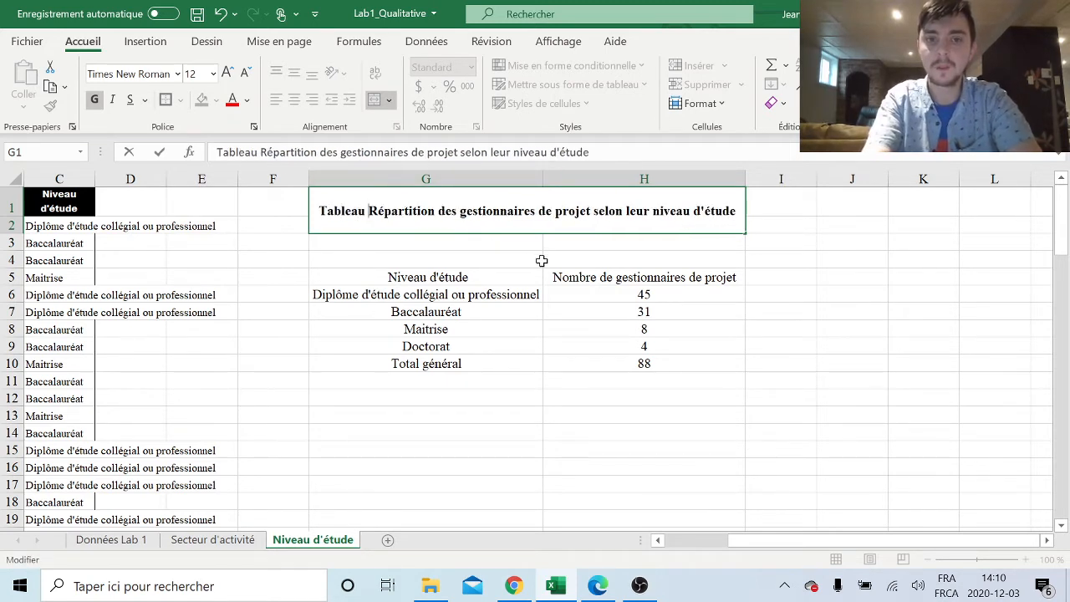
text(1.2 )
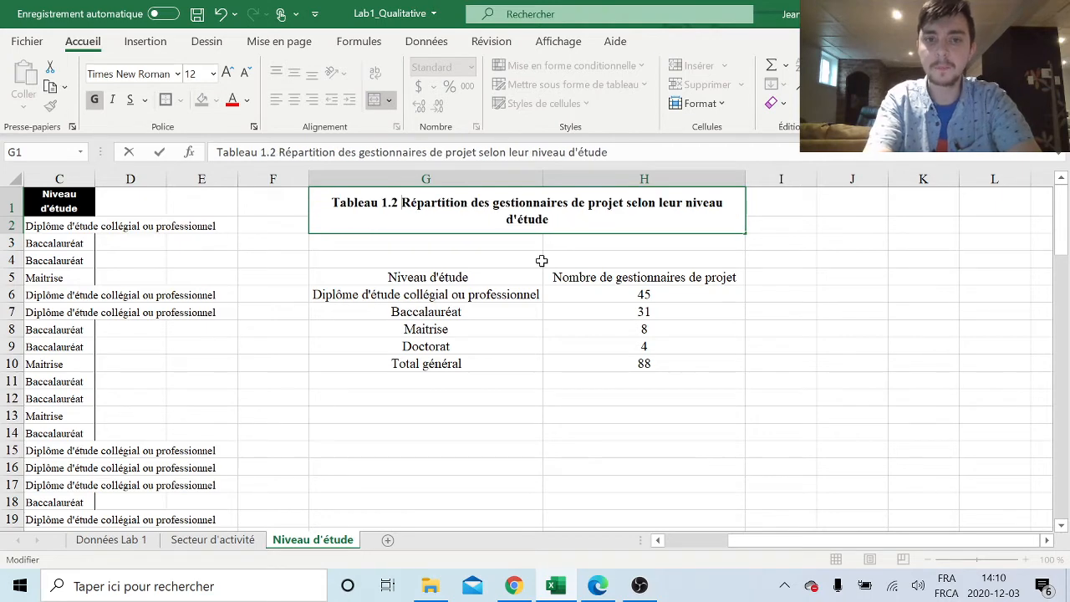
text(:)
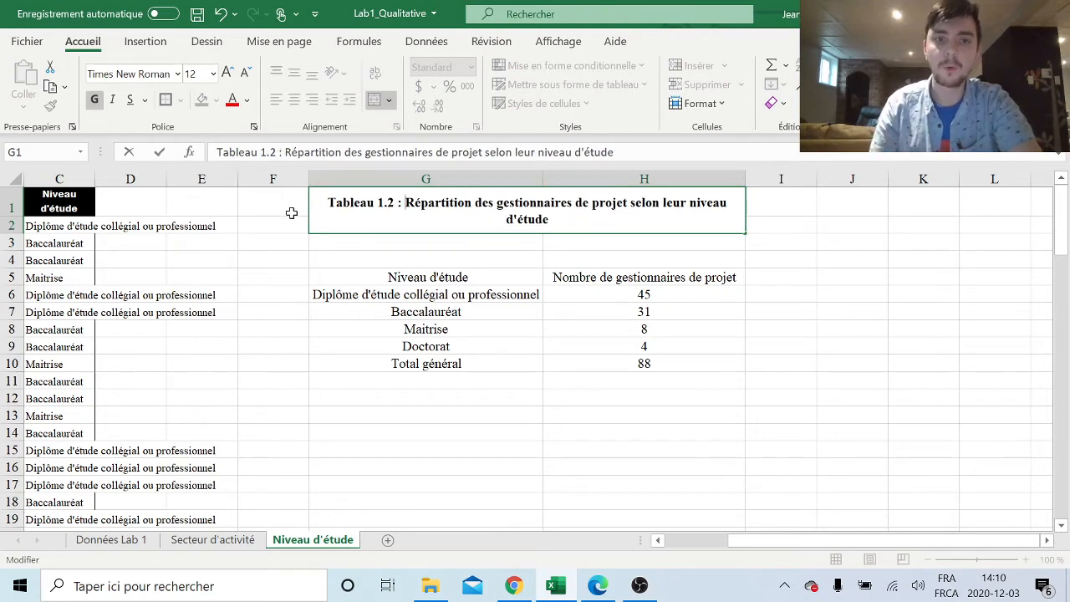
click(288, 198)
click(538, 227)
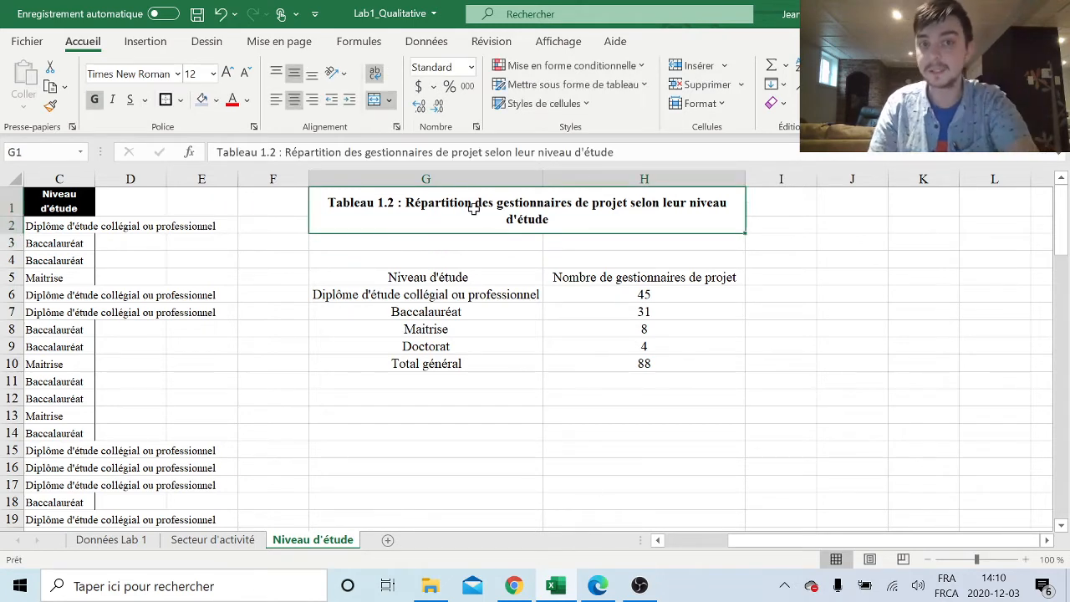
click(571, 344)
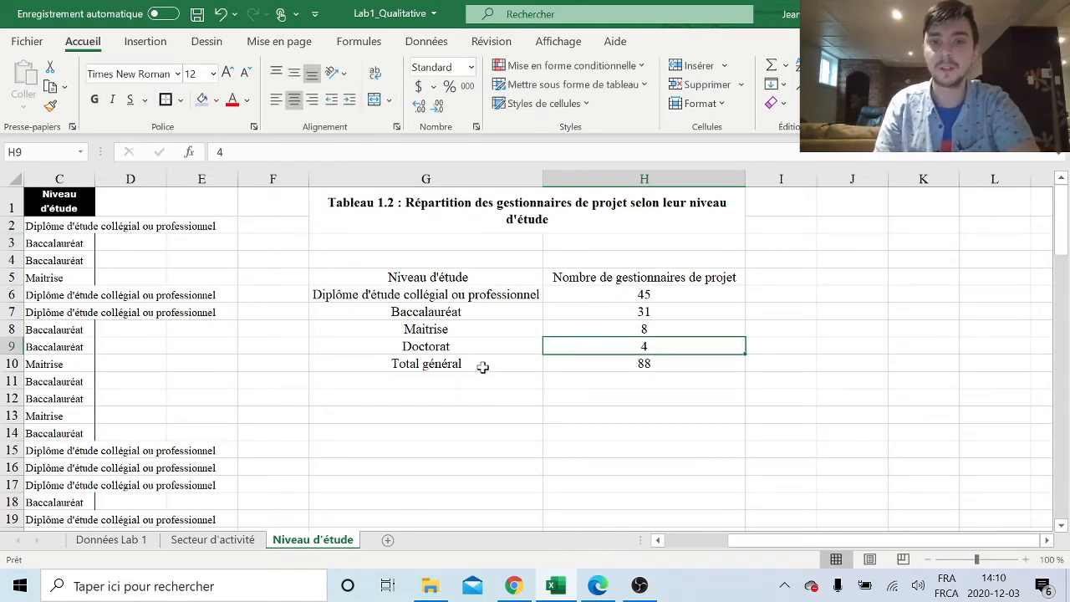
- Add outline borders around the table G5:H10, its header row, its Total général row and its first column
drag(457, 277, 644, 364)
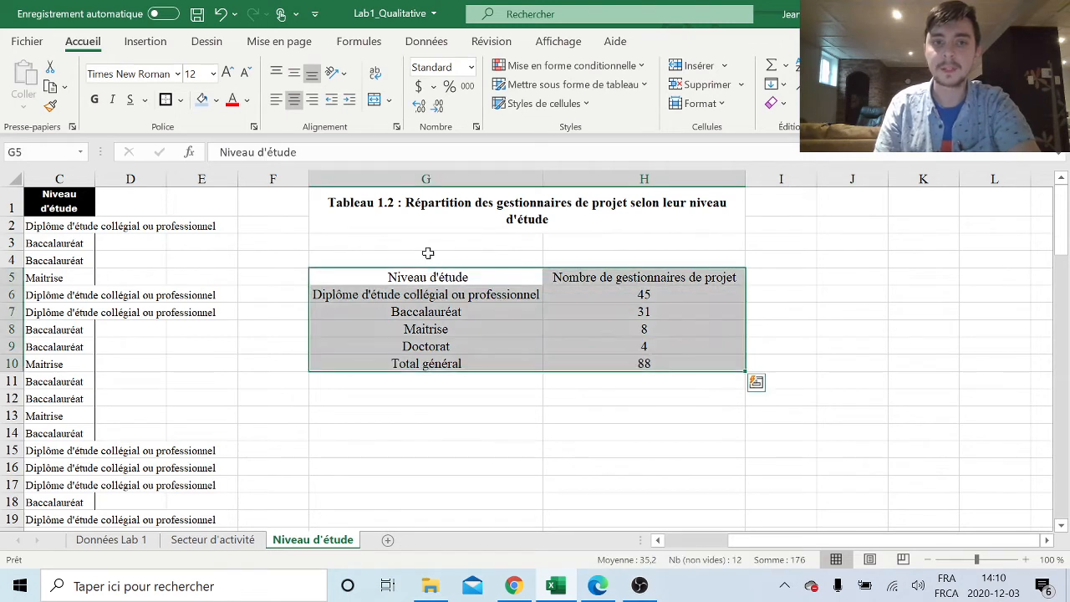
click(566, 413)
drag(472, 279, 659, 278)
click(166, 102)
drag(516, 362, 635, 364)
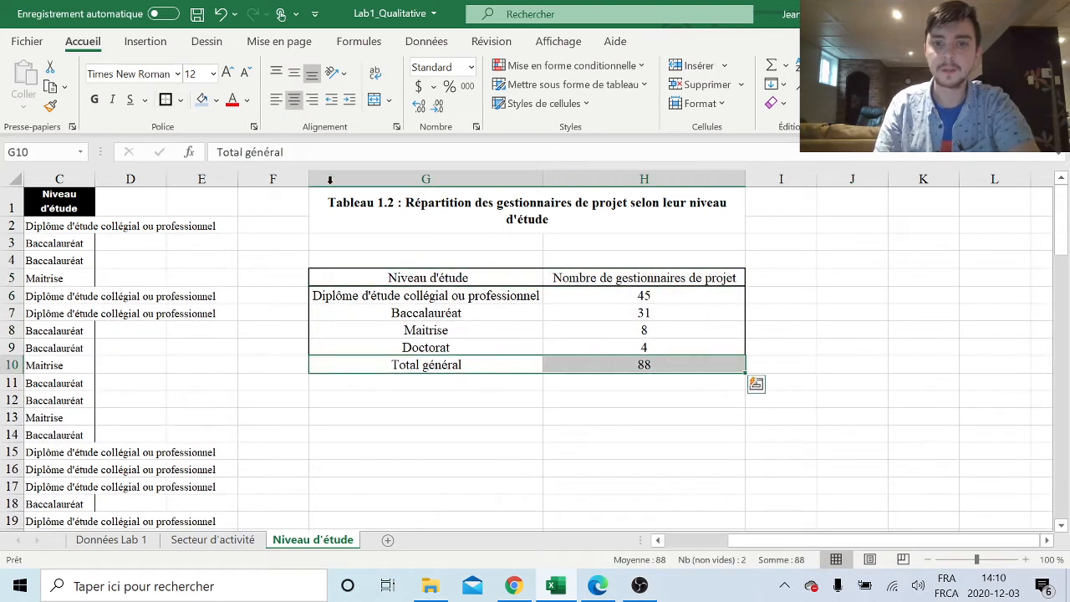
drag(443, 277, 449, 361)
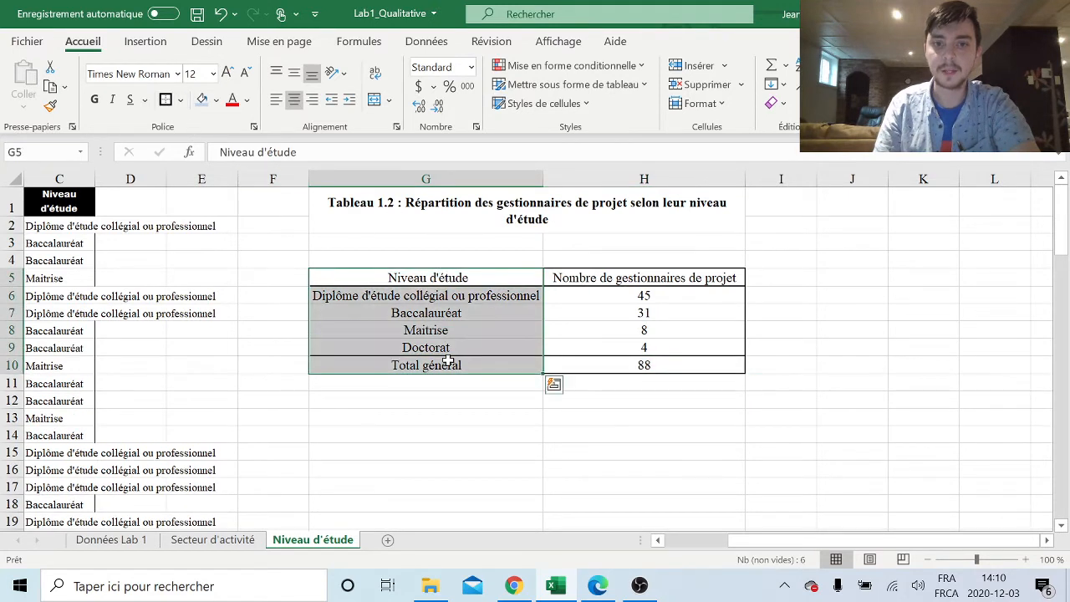
click(532, 363)
click(696, 488)
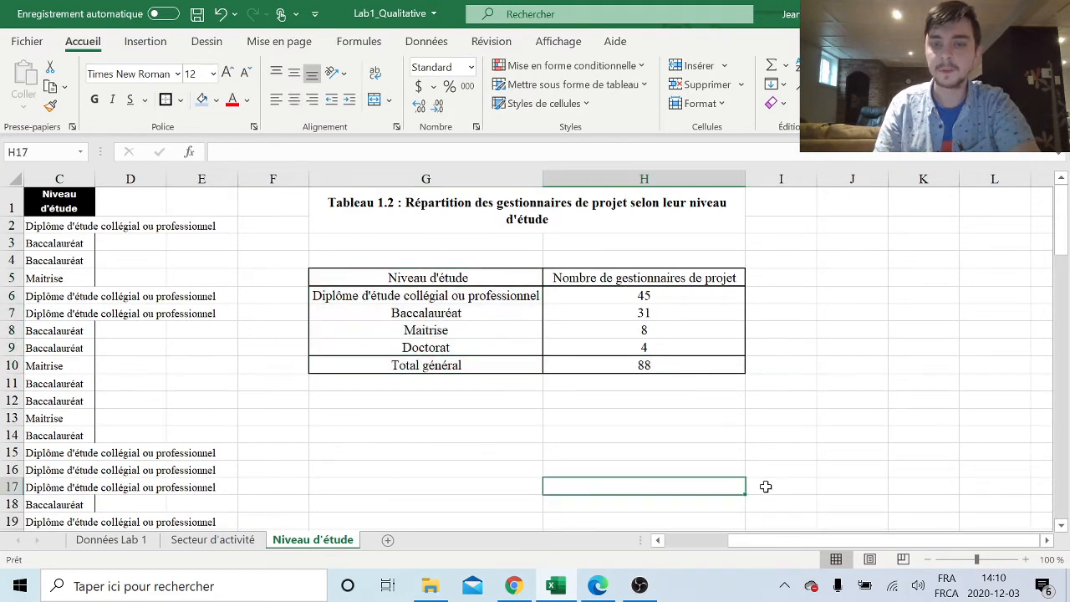
- Fill the table's header cells G5:H5 with light blue
drag(474, 275, 674, 277)
click(201, 99)
click(664, 346)
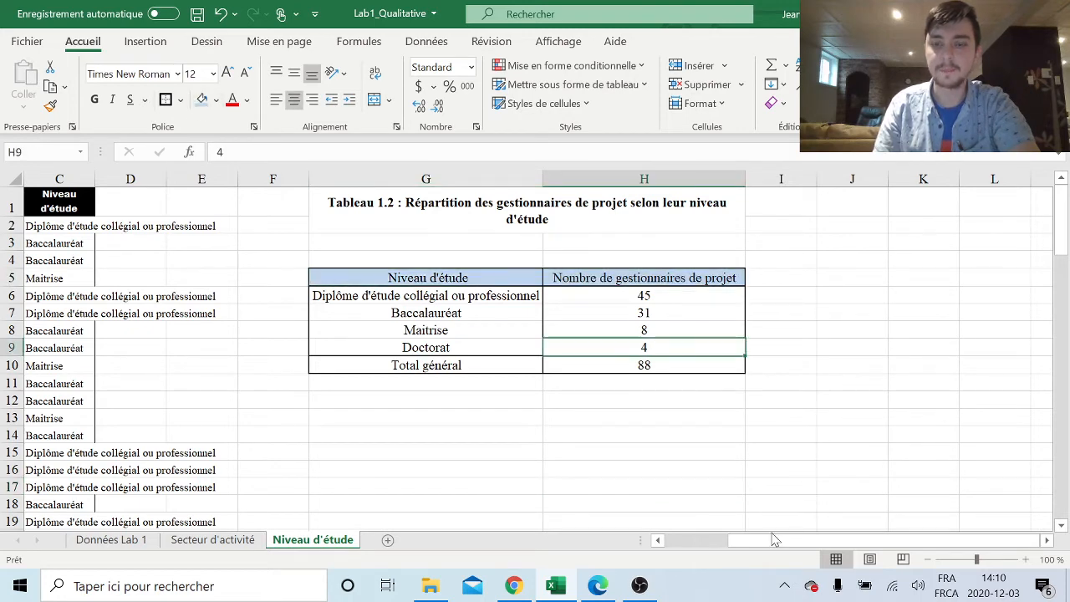
key(Return)
click(739, 416)
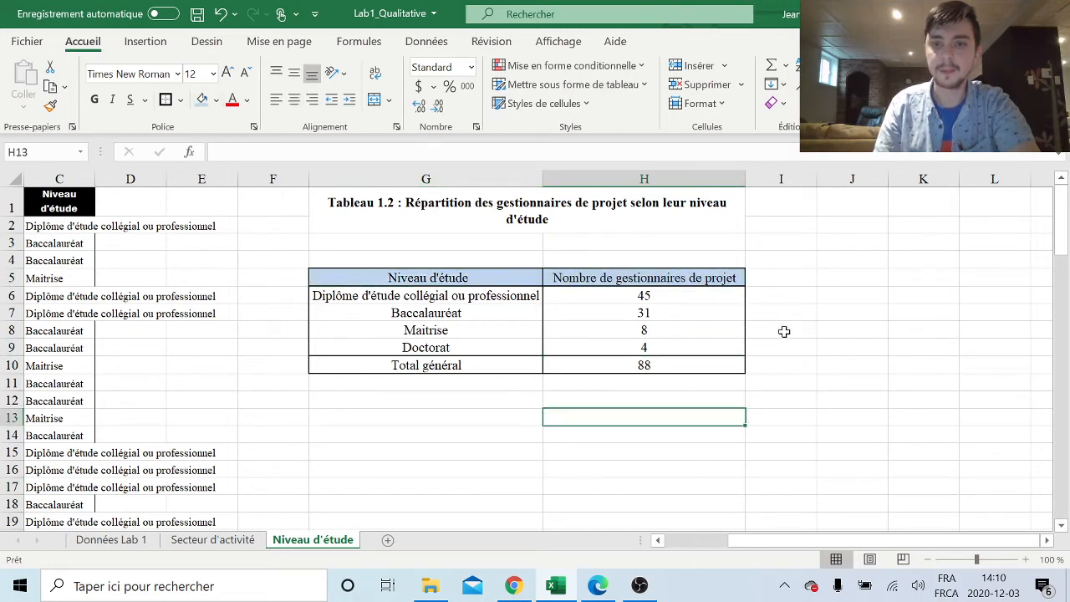
- Copy the source citation from below the Secteur d'activité frequency table into cell G11 of the Niveau d'étude sheet
click(433, 388)
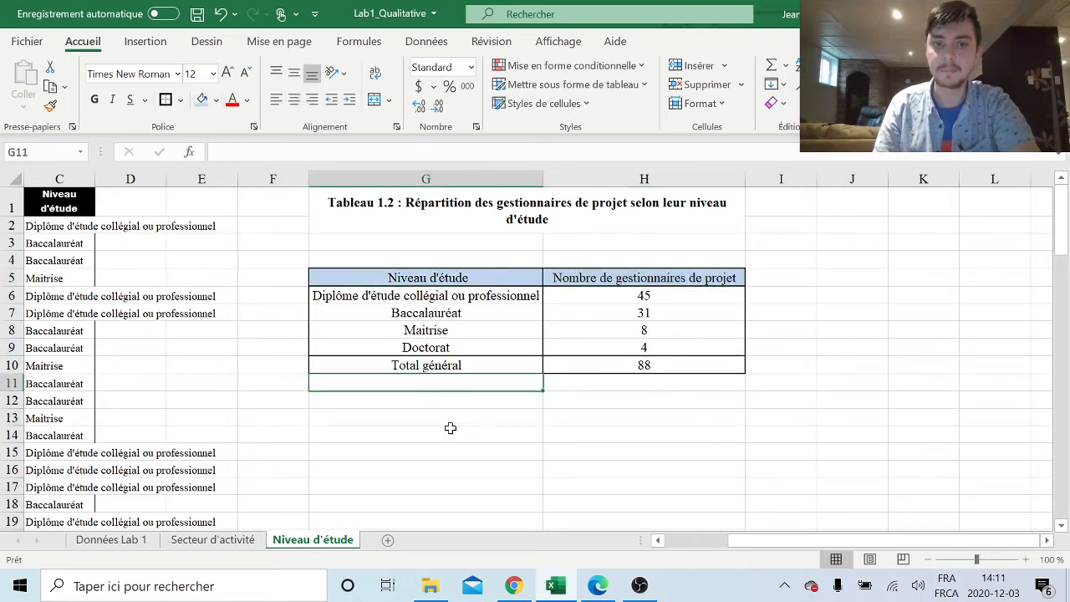
click(213, 539)
click(382, 251)
scroll(379, 263, down, 1)
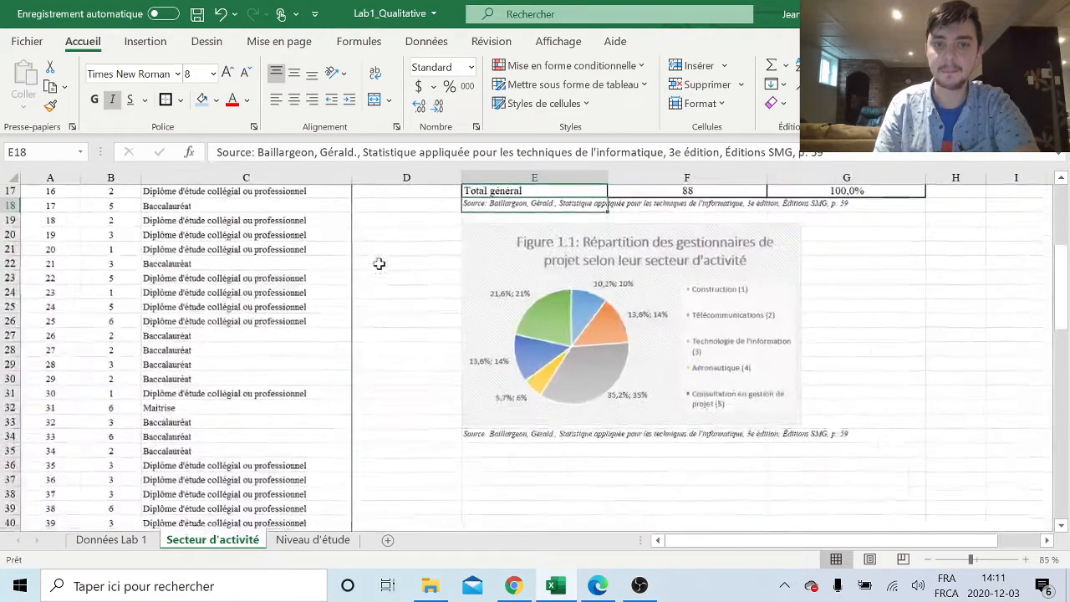
ctrl+scroll(378, 263, up, 2)
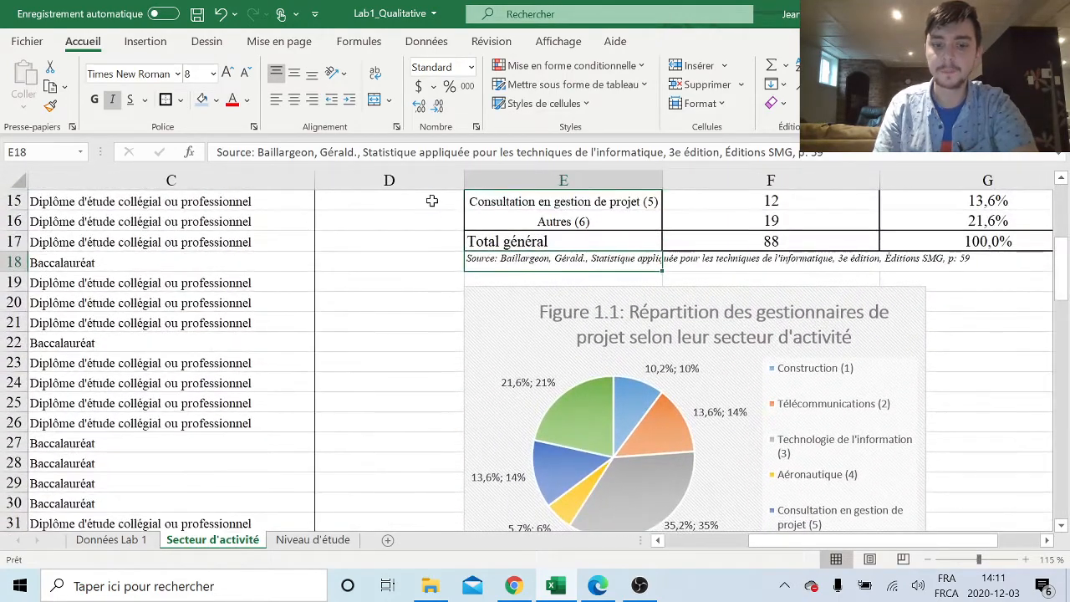
key(ctrl+c)
click(312, 539)
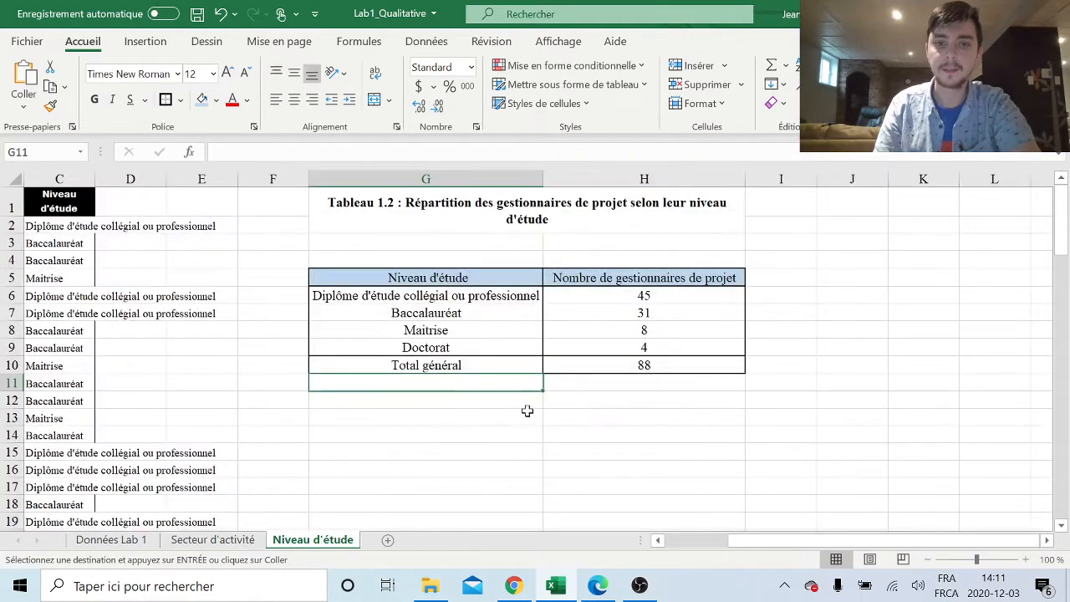
key(ctrl+v)
click(534, 469)
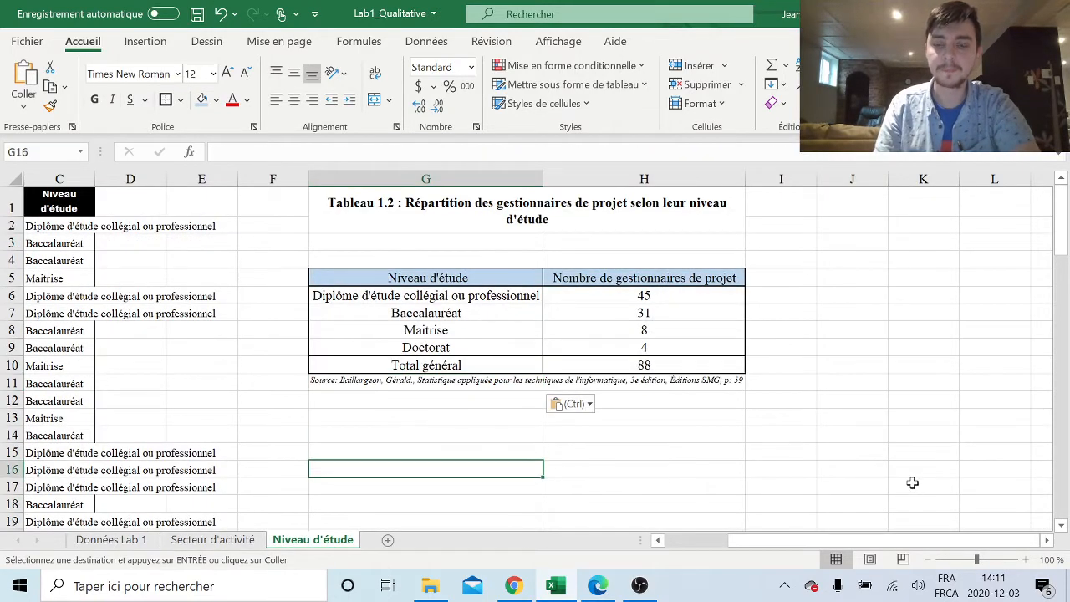
- Switch to the Lab_1 PDF in Edge, review the frequency table requirements in steps 5 and 6, and return to Excel
click(612, 586)
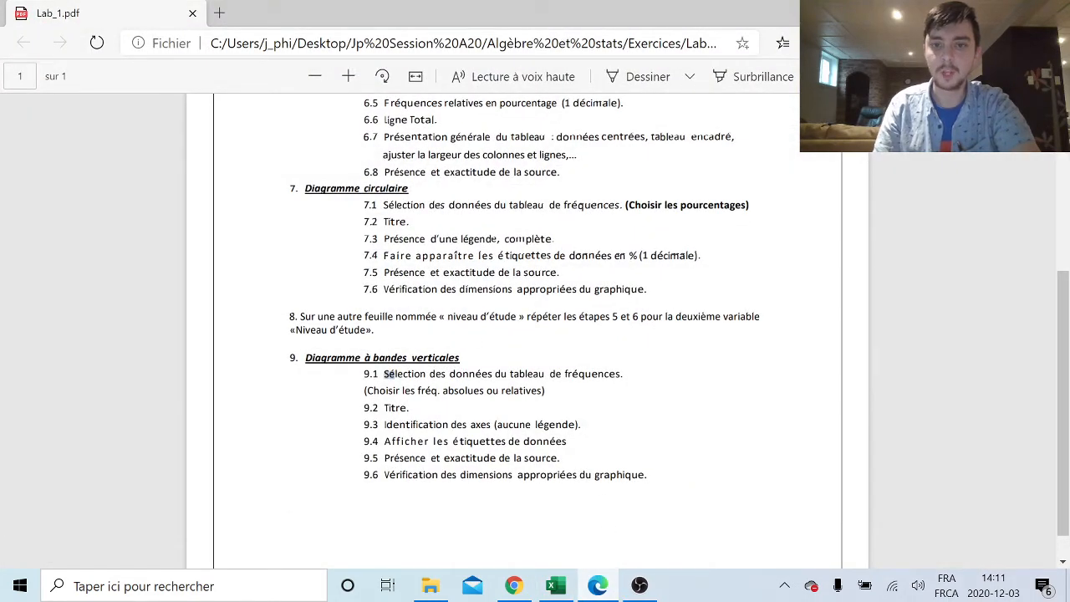
scroll(664, 361, up, 4)
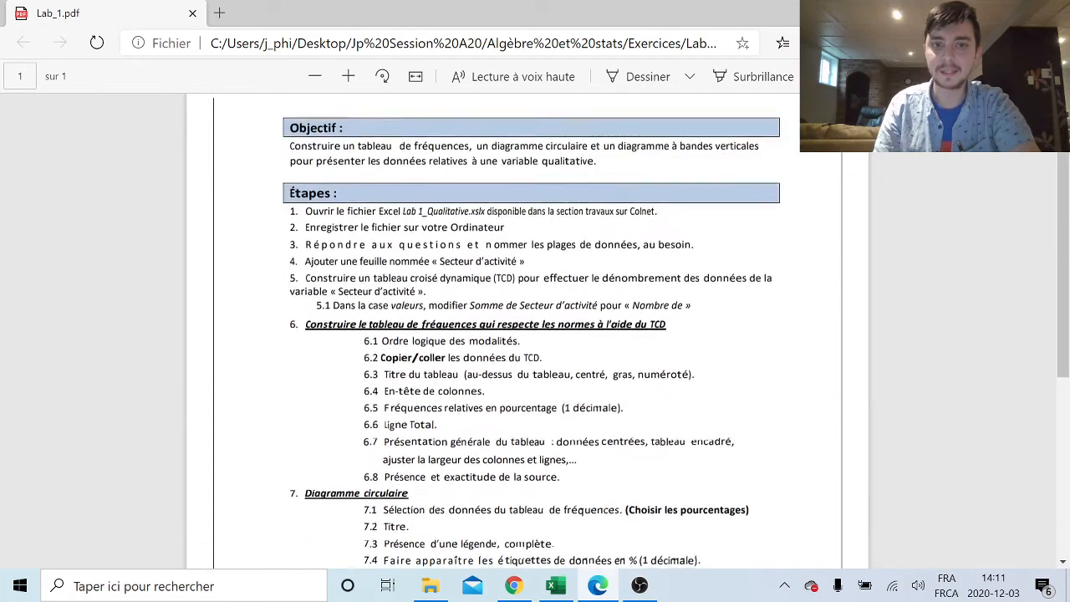
drag(310, 279, 650, 510)
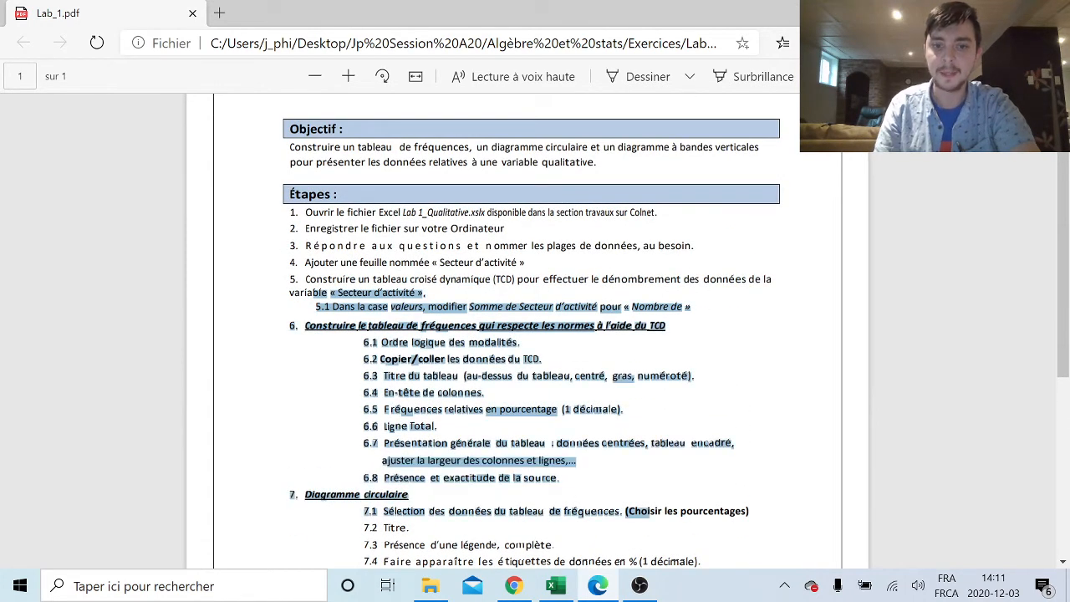
click(630, 473)
scroll(622, 471, down, 1)
click(606, 587)
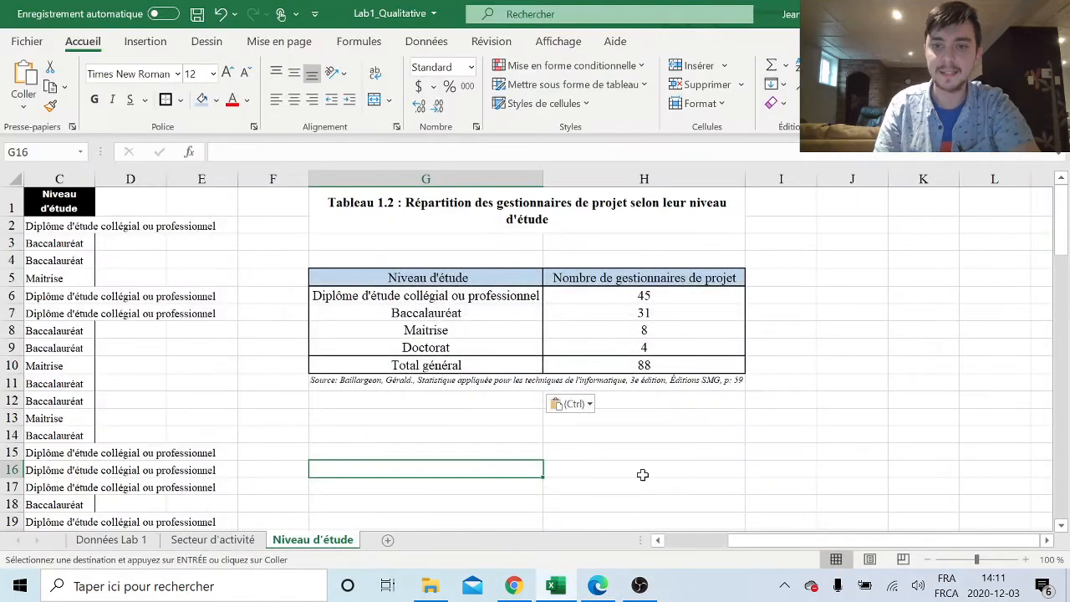
- Widen column I beside the table to make room for a third table column
click(781, 275)
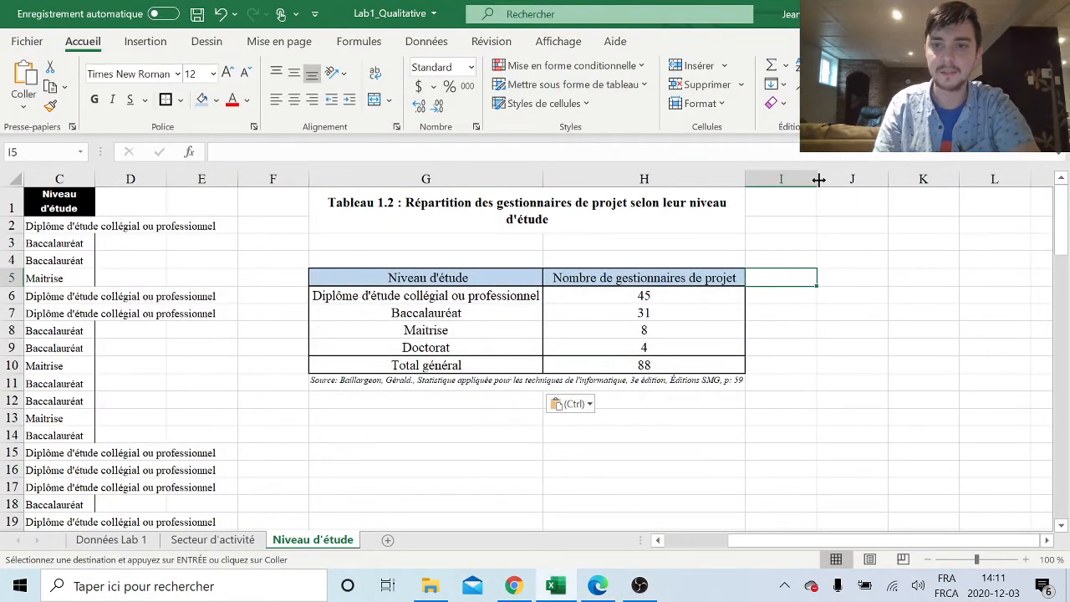
drag(818, 178, 928, 193)
key(Up)
key(Up)
key(Up)
key(Up)
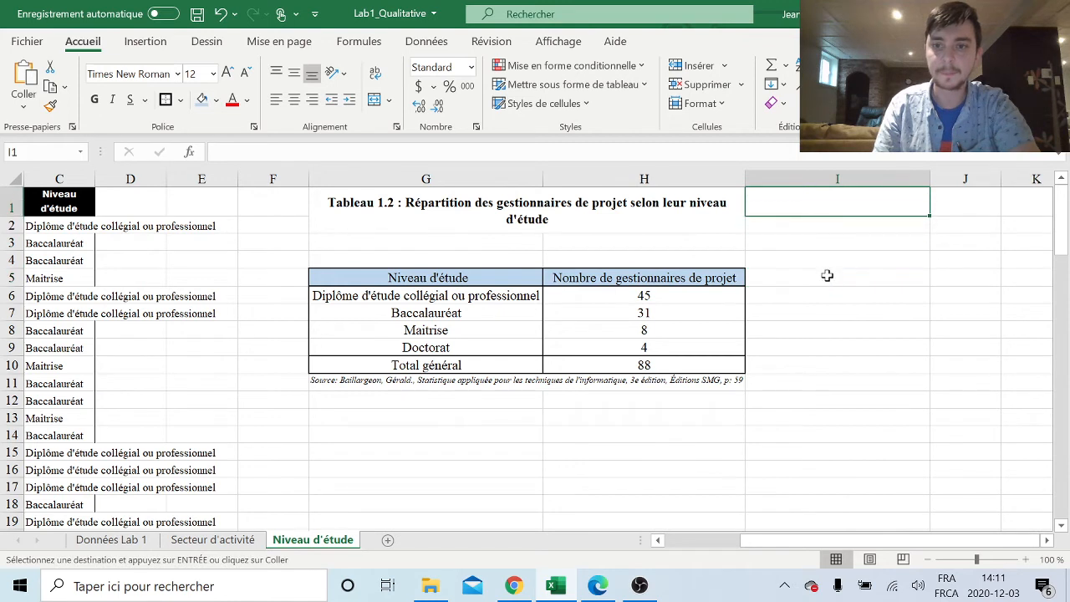
- Enter the header "Pourcentage de gestionnaires" in cell I5 and center it
click(827, 275)
text(Pourcen)
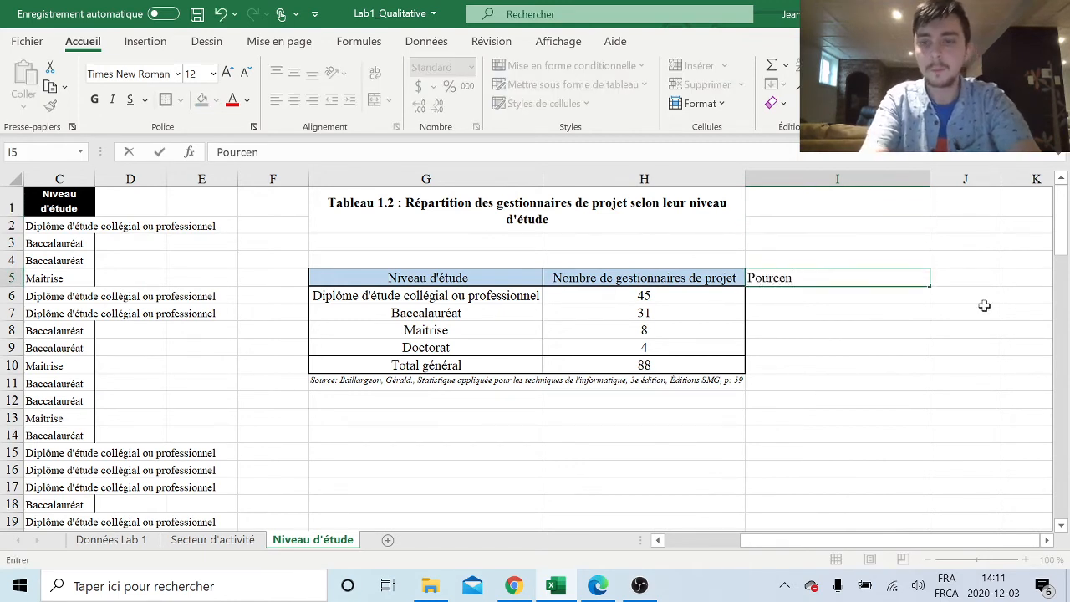
text(tage de gestion)
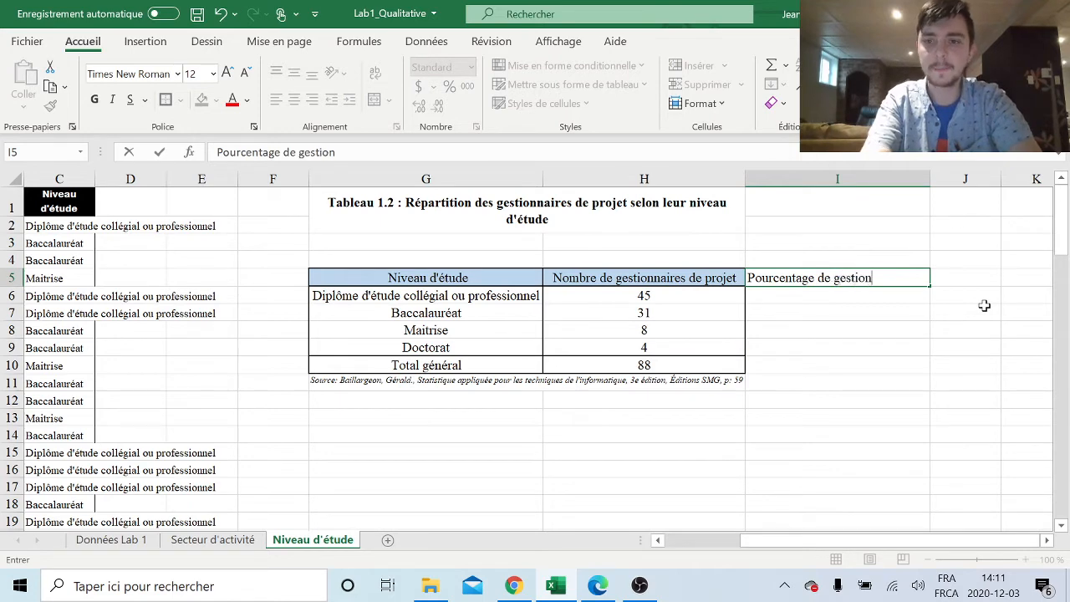
text(naires)
click(863, 308)
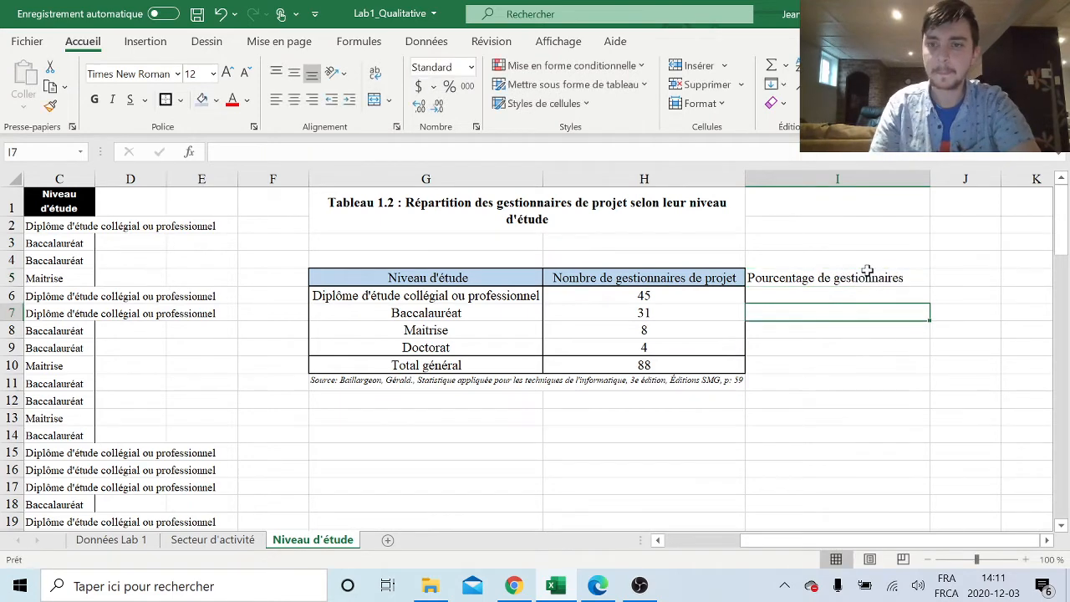
click(866, 272)
click(294, 100)
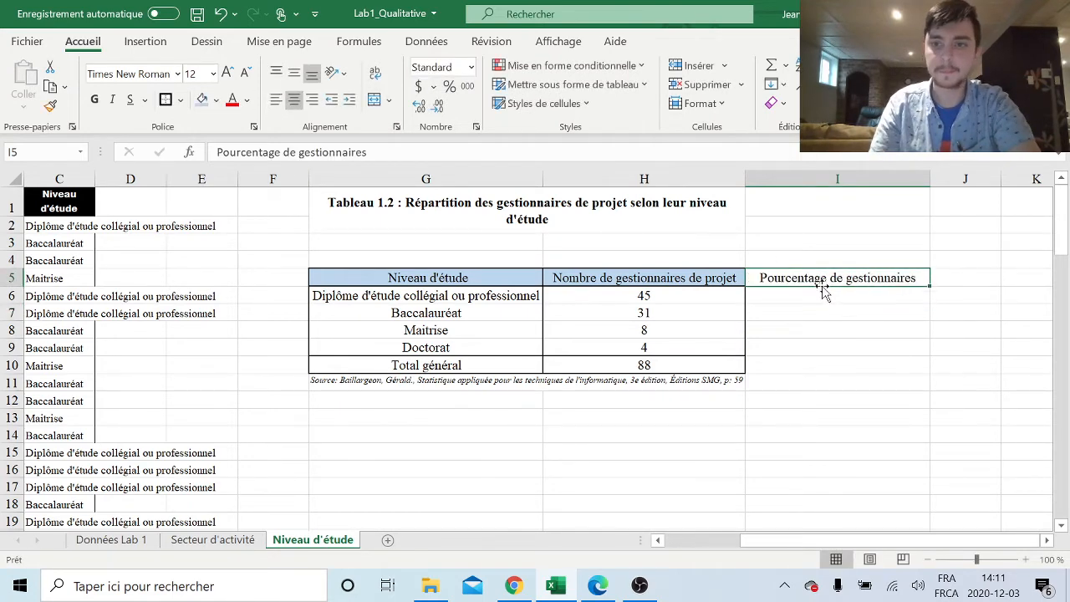
- Center cells I5:I10 and add outside borders around the whole range, the header cell I5 and the total cell I10
drag(816, 287, 833, 365)
click(294, 99)
click(294, 99)
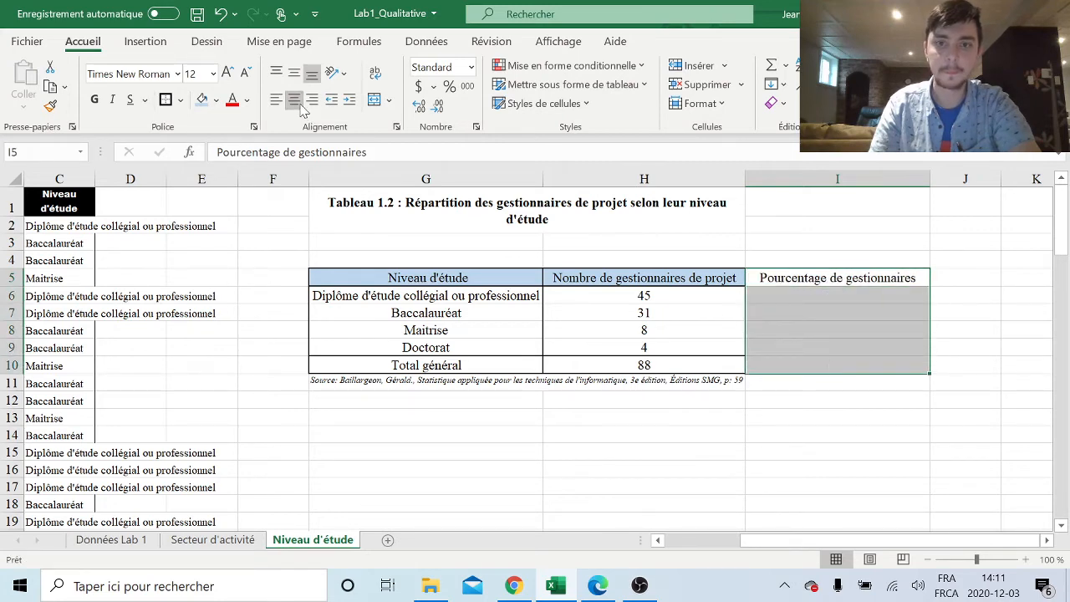
click(851, 383)
drag(803, 282, 814, 363)
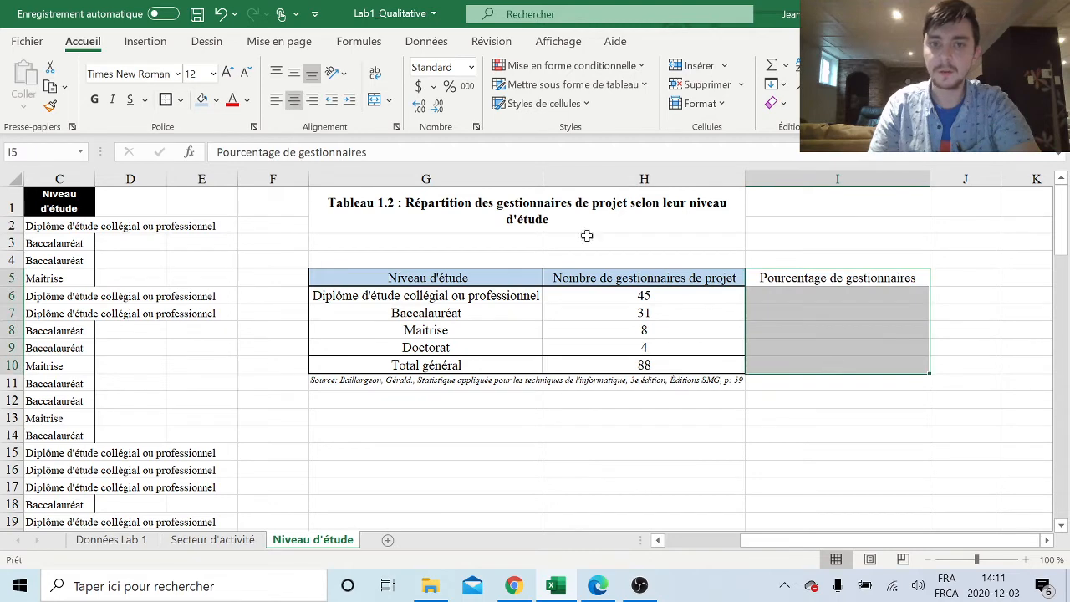
click(798, 277)
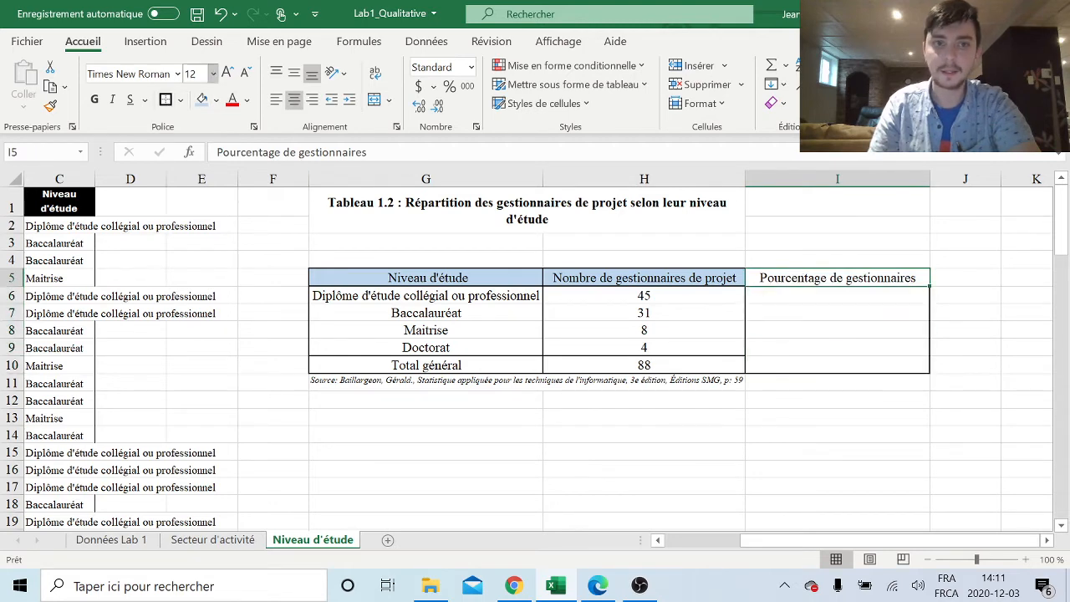
click(166, 99)
click(820, 363)
click(172, 101)
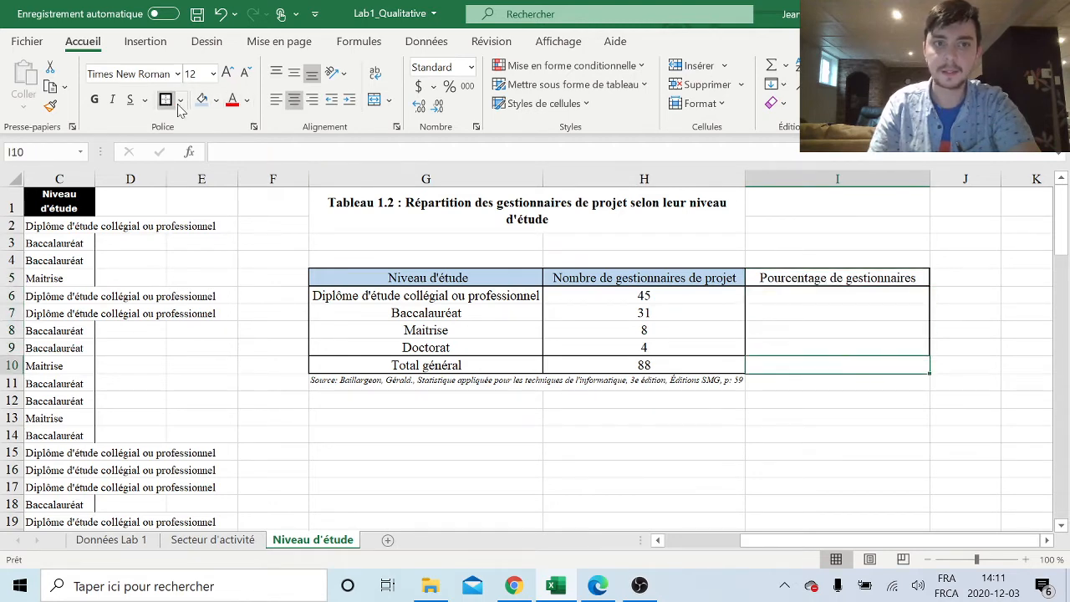
- Format cells I6:I10 of the third column as percentages
double_click(777, 297)
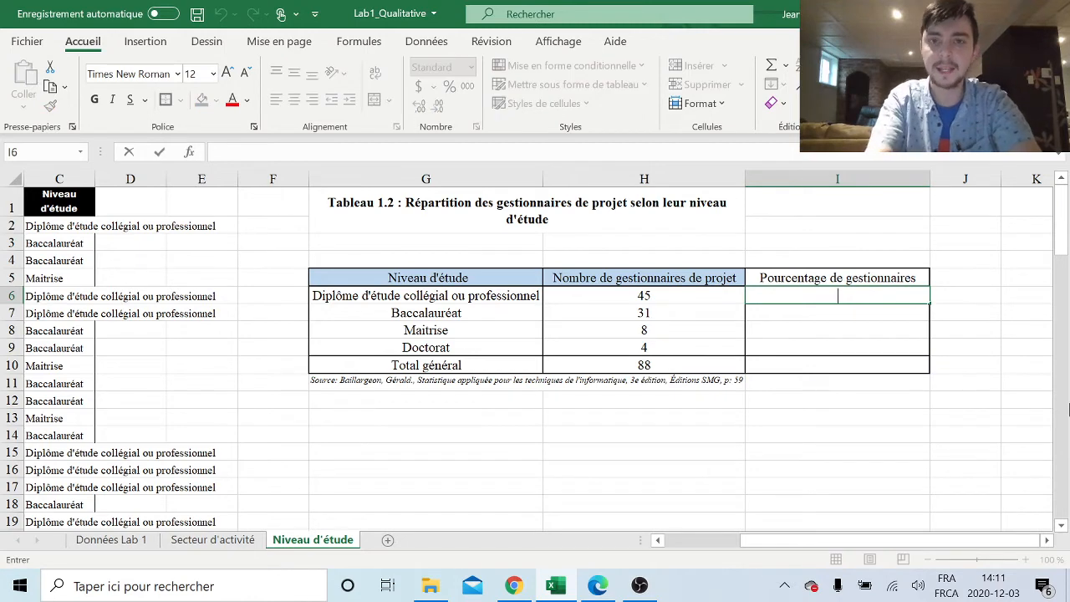
click(892, 448)
click(876, 305)
drag(876, 303, 876, 361)
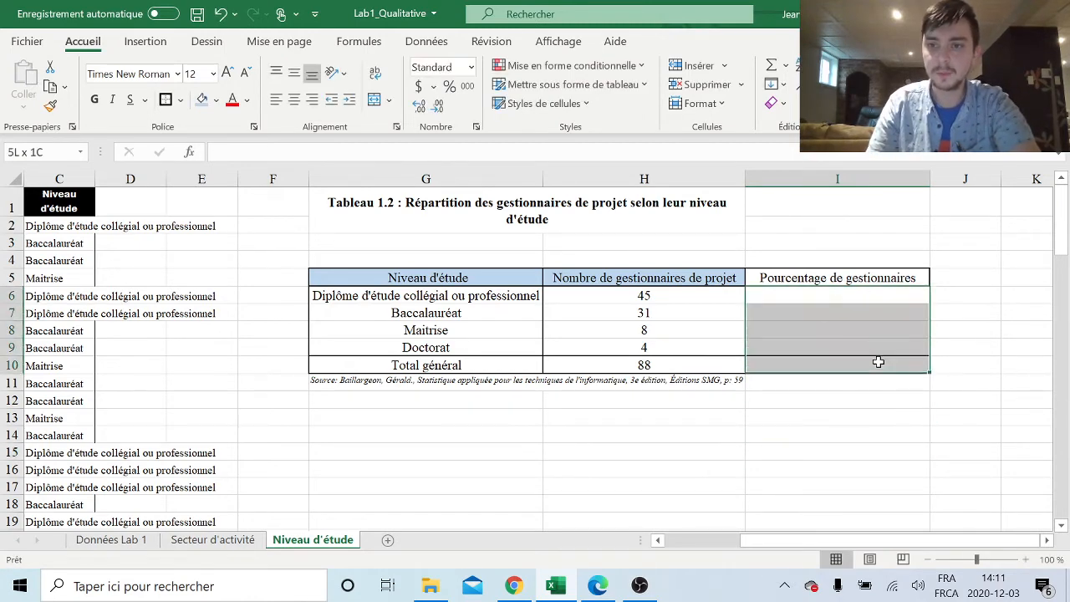
click(449, 87)
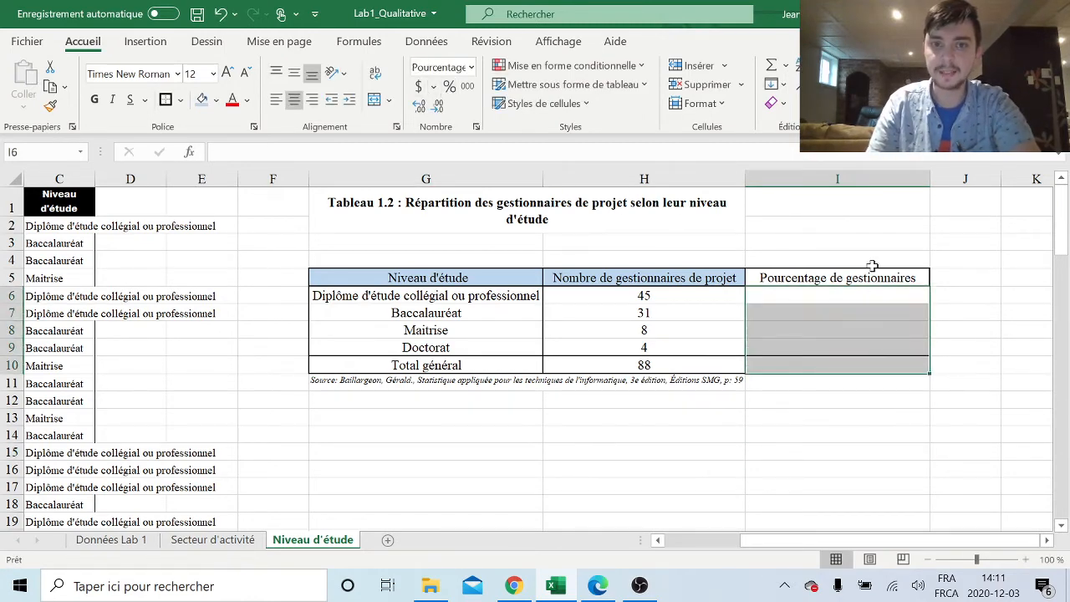
click(856, 359)
- Enter the formula =H6/$H$10 in cell I6, with an absolute reference to the total
click(852, 302)
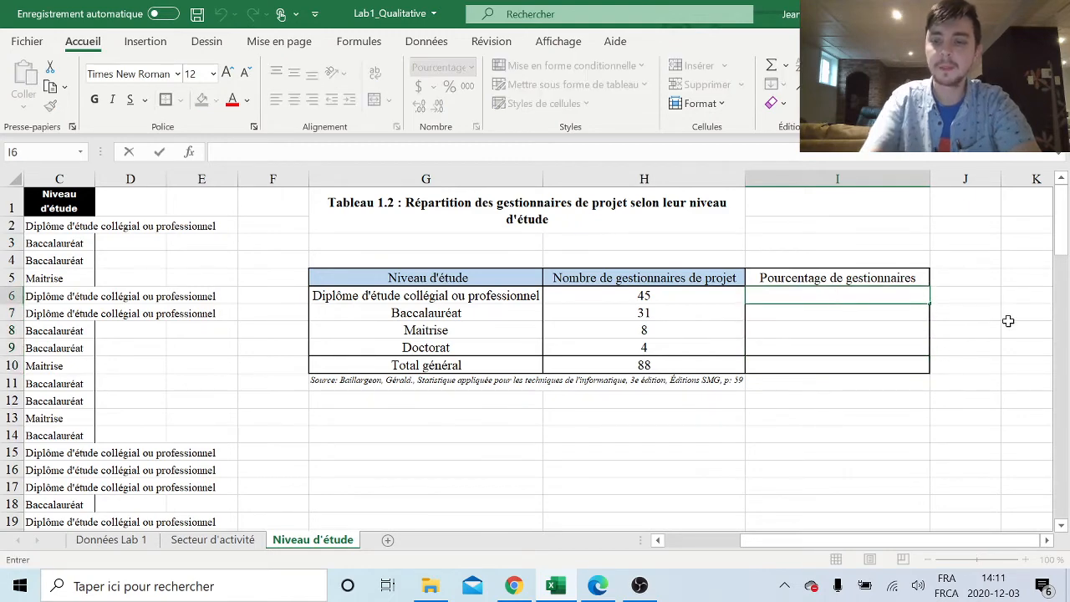
text(=)
click(642, 296)
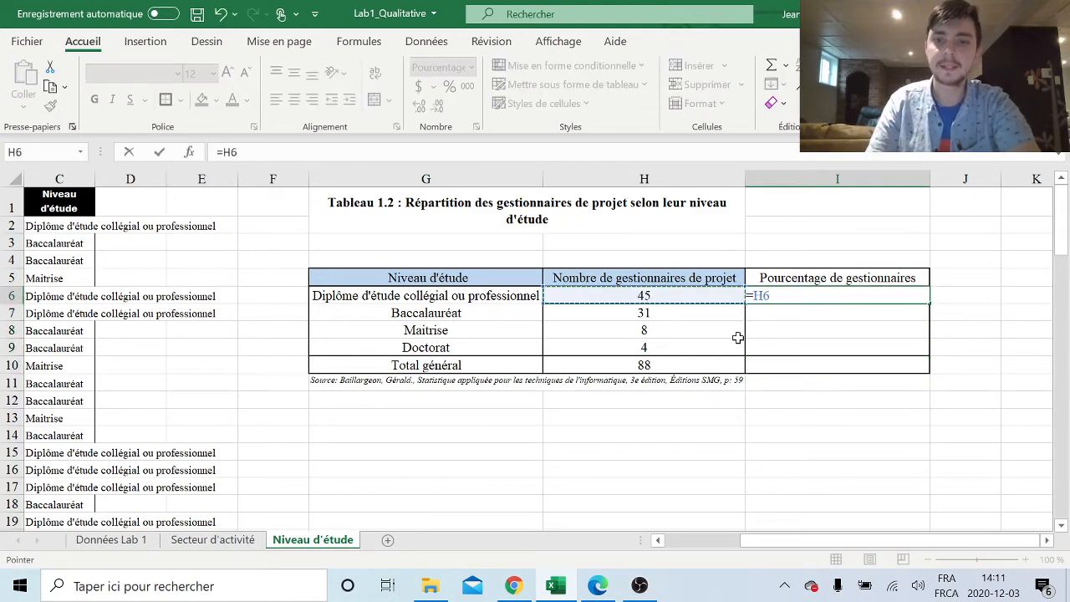
text(/)
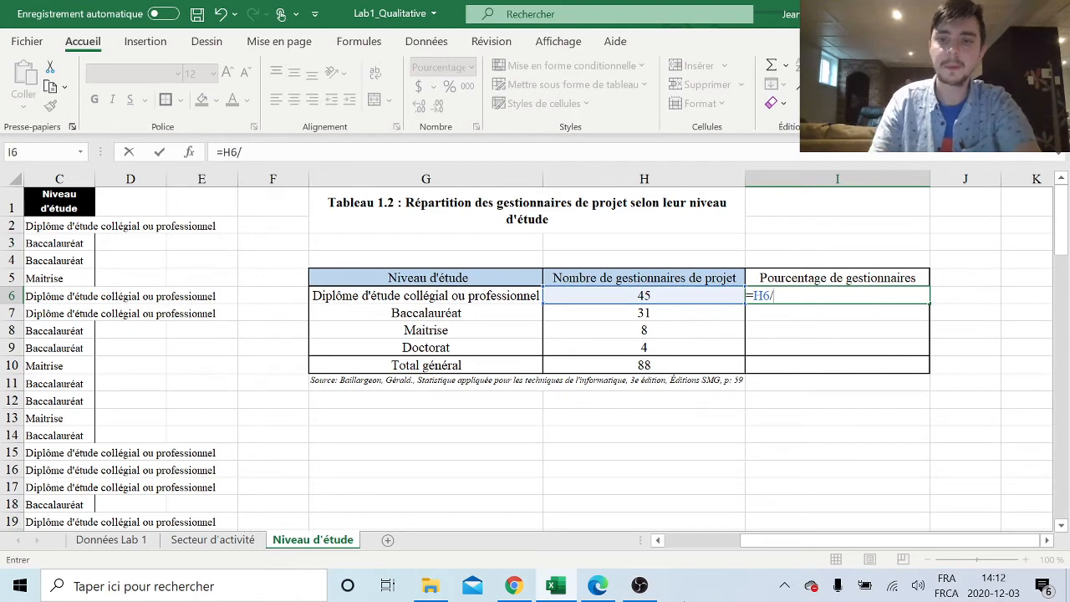
click(706, 365)
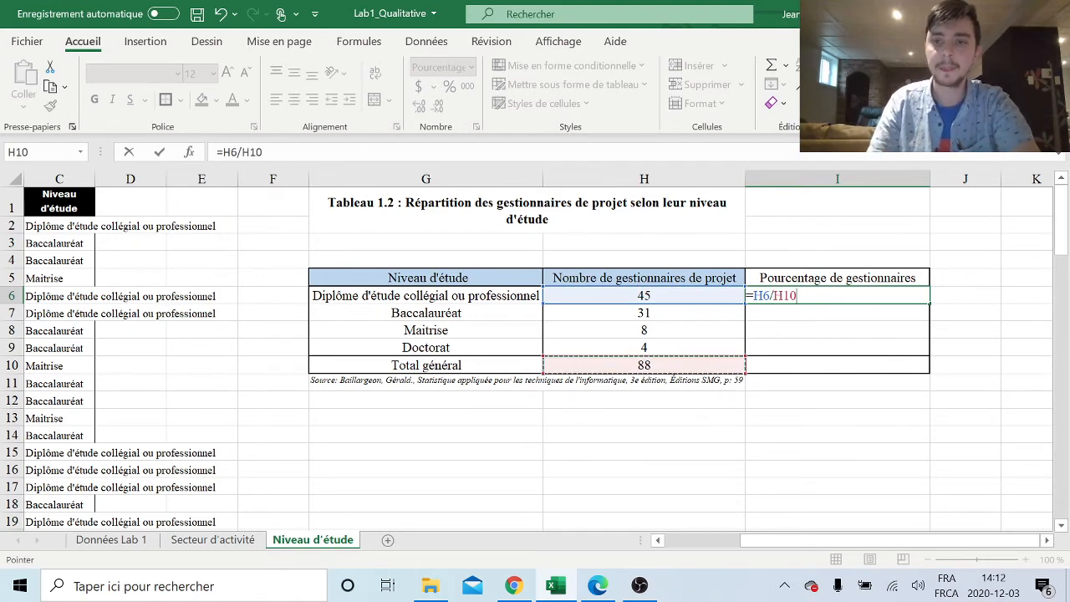
key(F2)
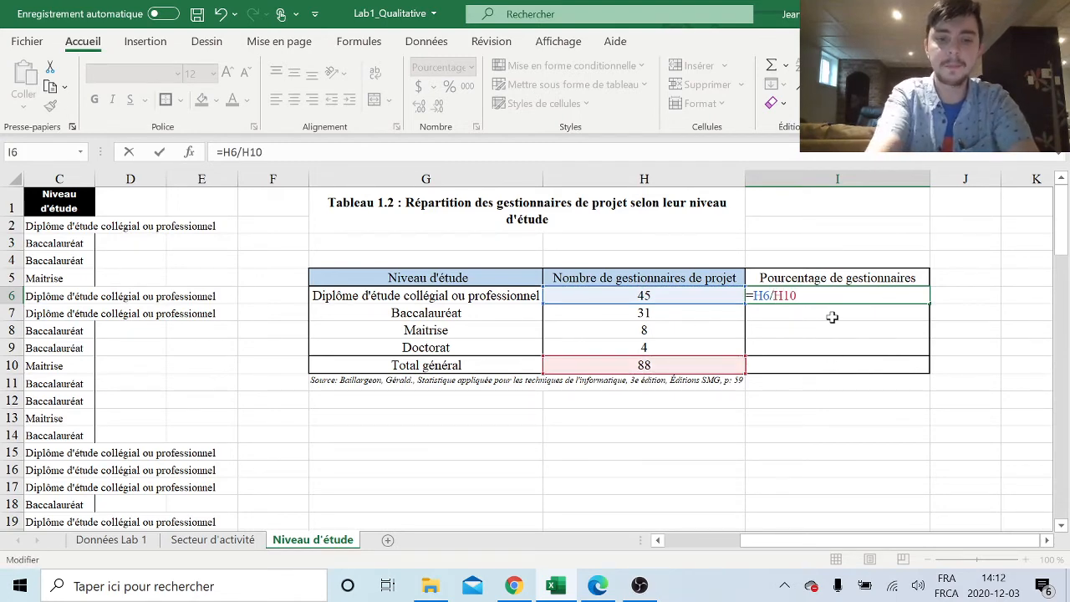
key(F4)
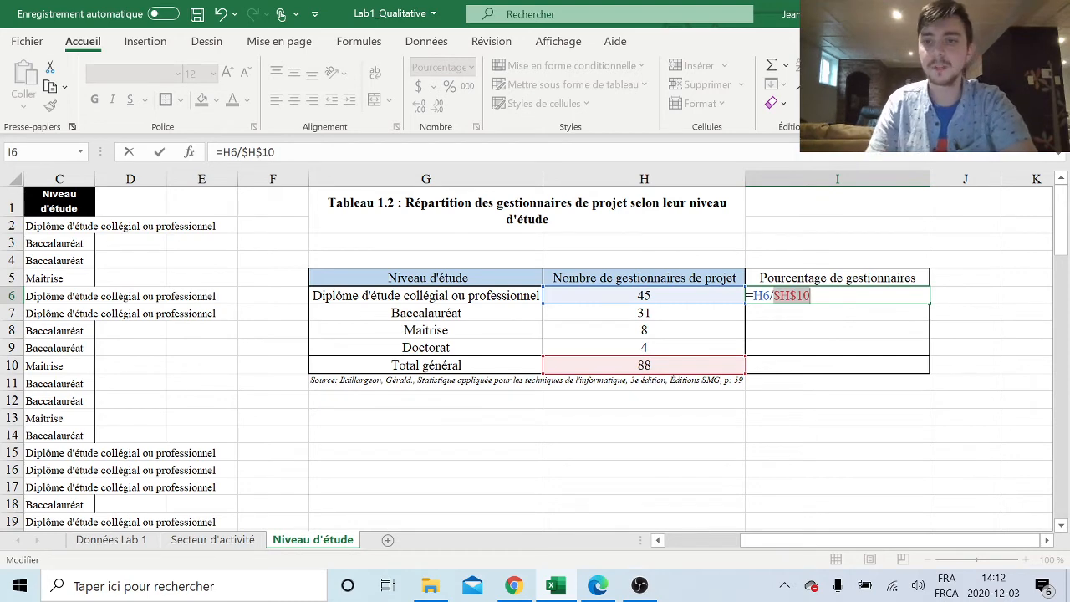
key(Right)
key(Return)
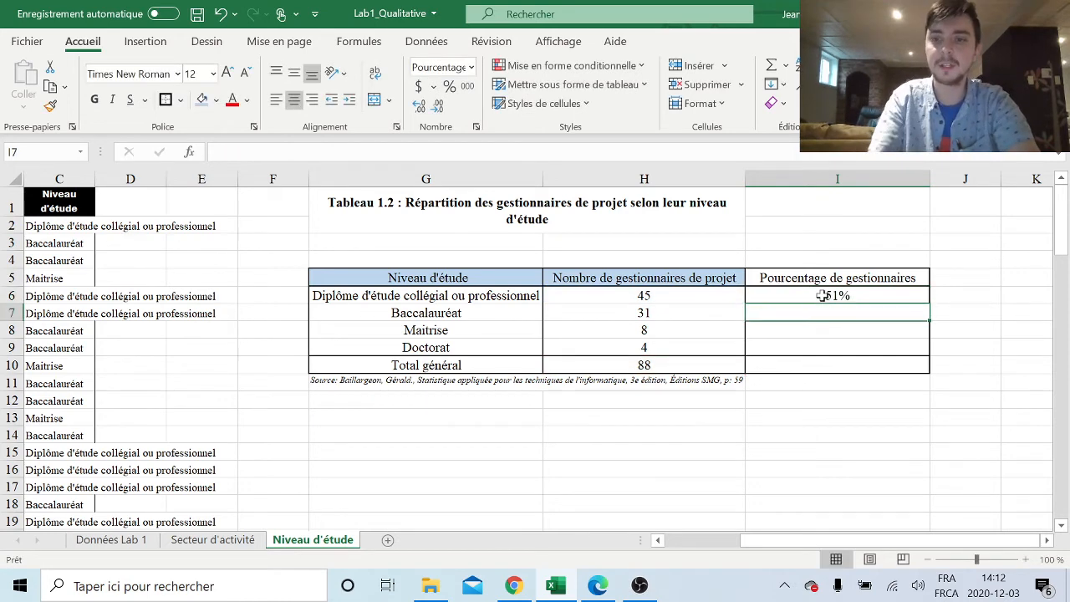
- Show the percentage in I6 with one decimal and fill the formula down to I10
click(870, 294)
click(418, 105)
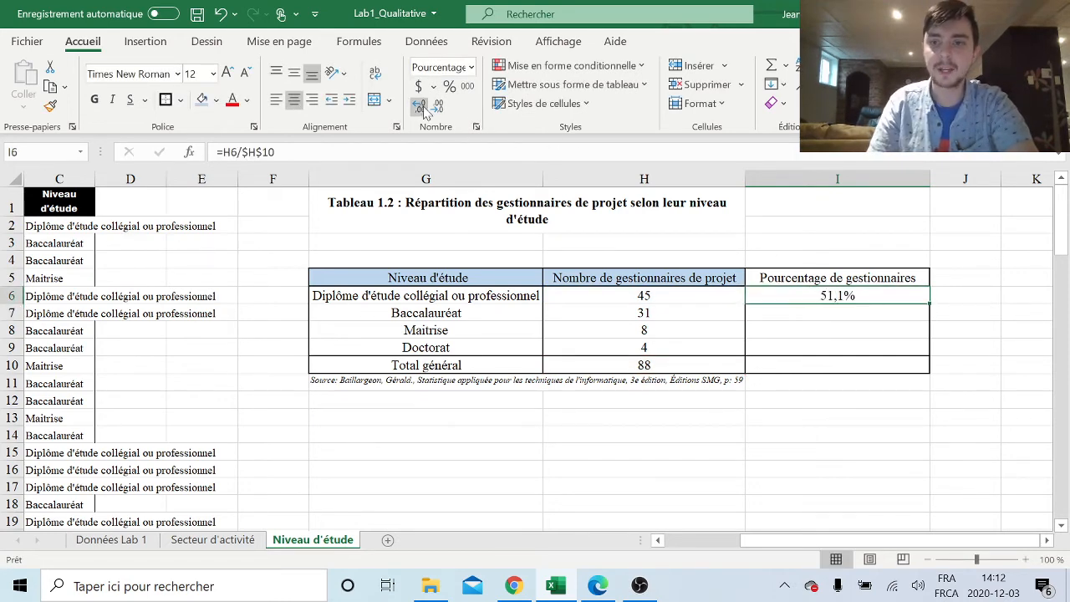
click(873, 357)
click(865, 301)
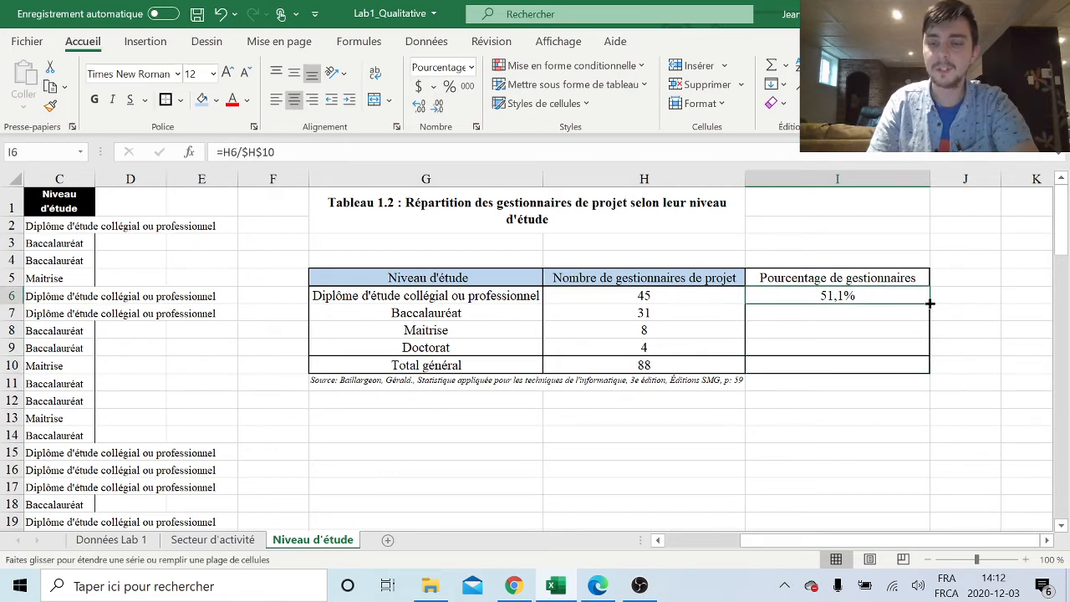
drag(929, 303, 931, 376)
click(961, 417)
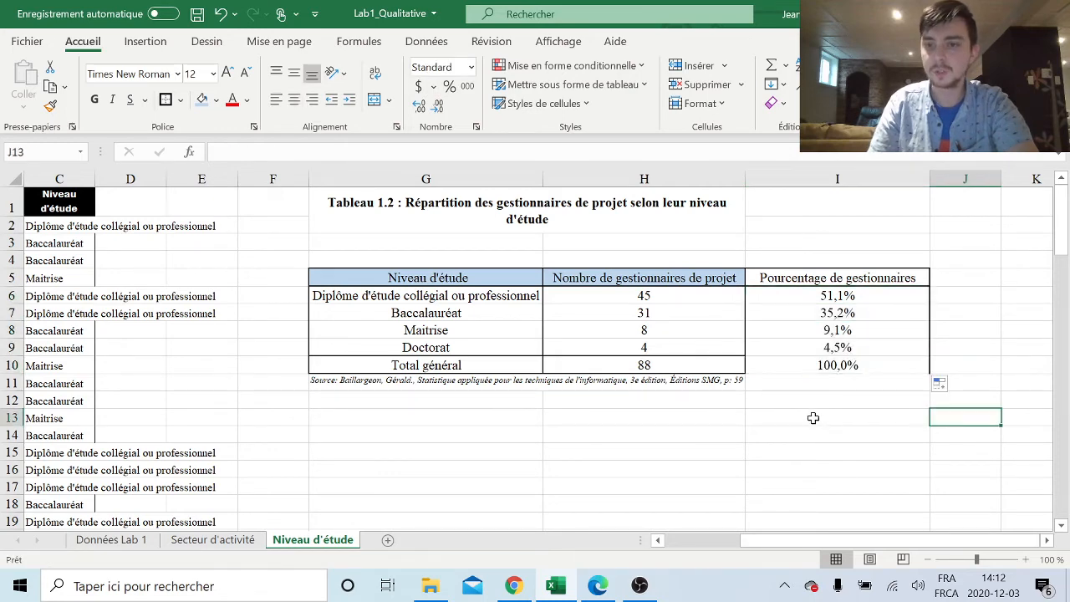
- Reapply the outside border to total cell I10 and fill header cell I5 with the same light blue as the other headers
click(829, 369)
click(165, 100)
click(673, 352)
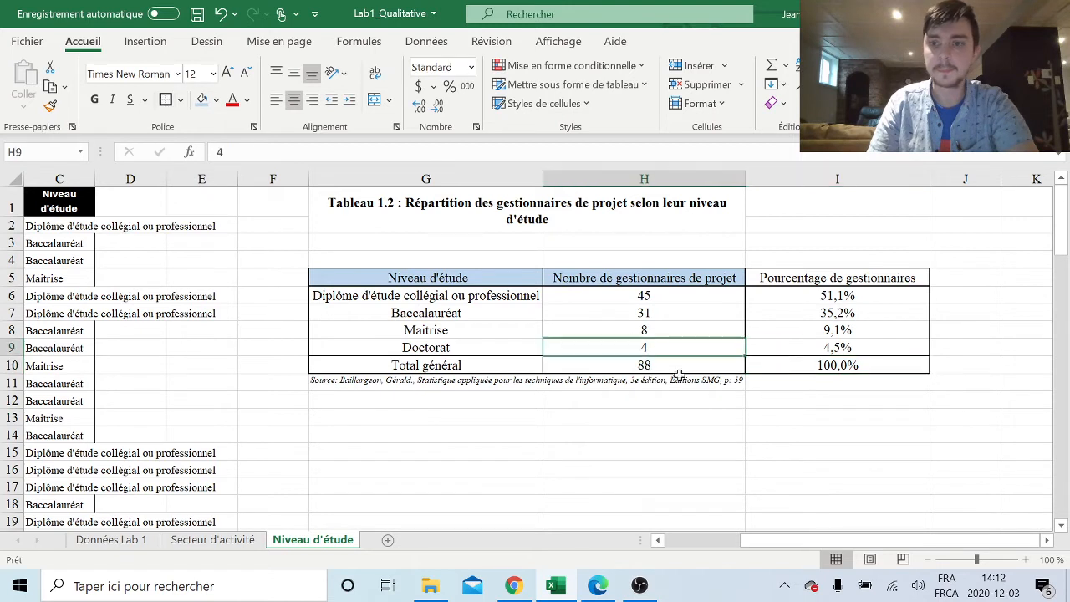
click(817, 278)
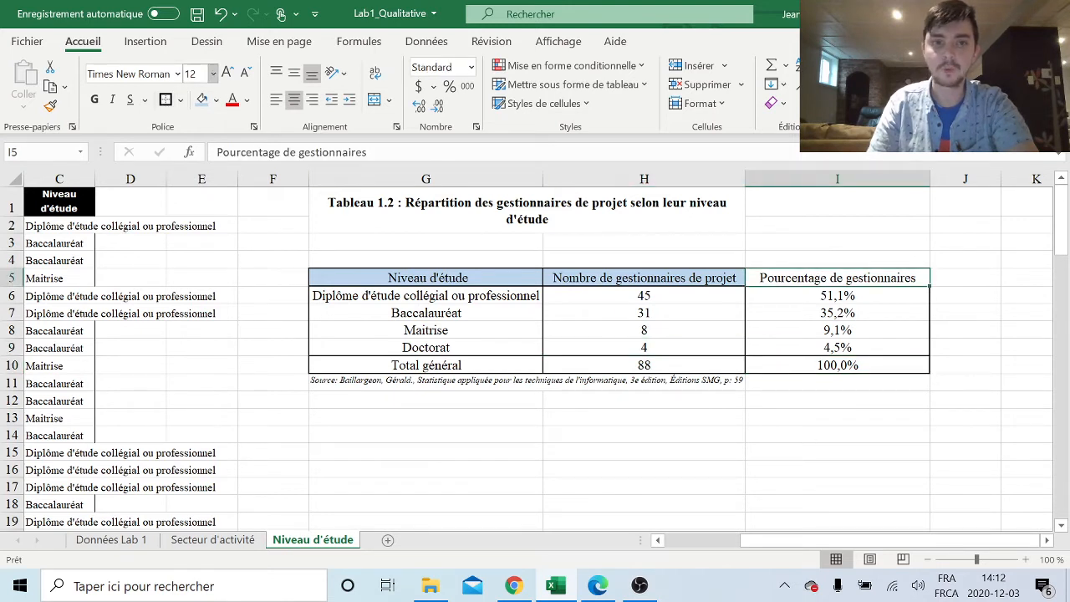
click(201, 99)
click(709, 435)
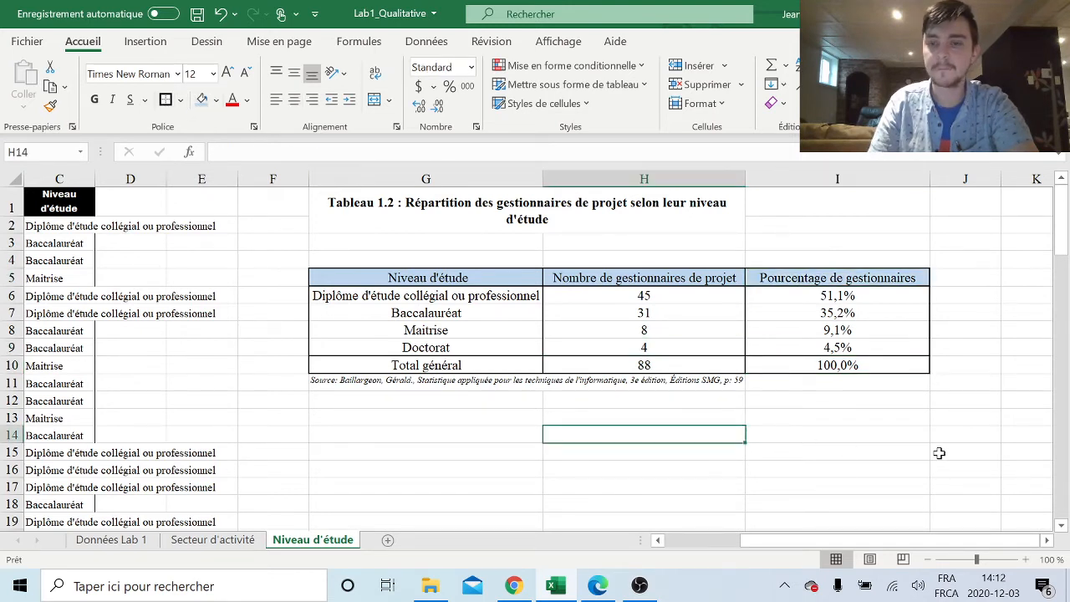
- Extend the merged, centered Tableau 1.2 title across all three table columns, over G1:I2
drag(452, 284, 836, 365)
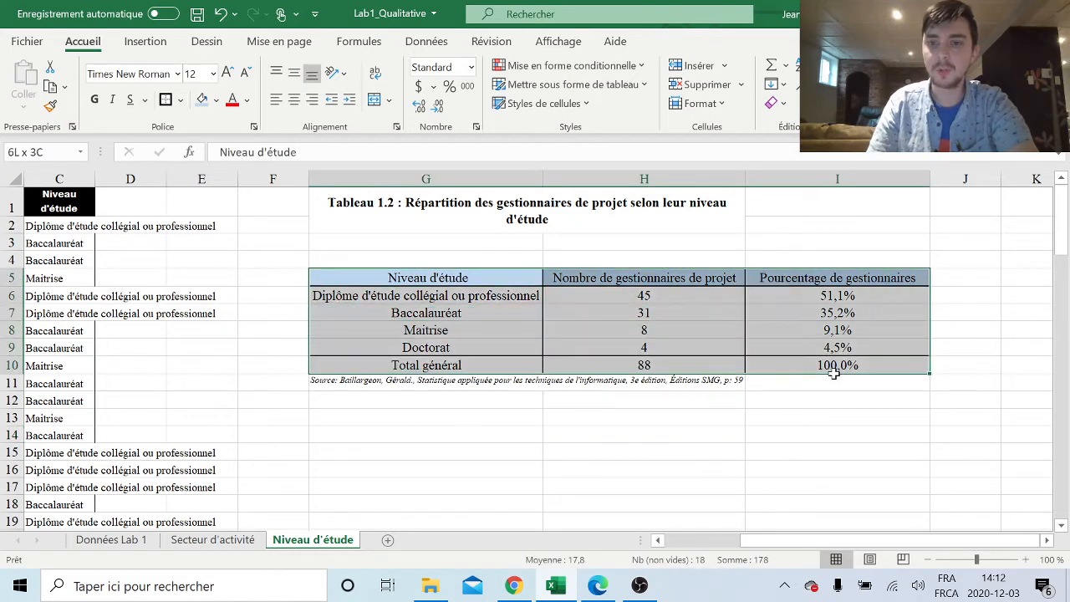
click(837, 469)
drag(666, 211, 836, 213)
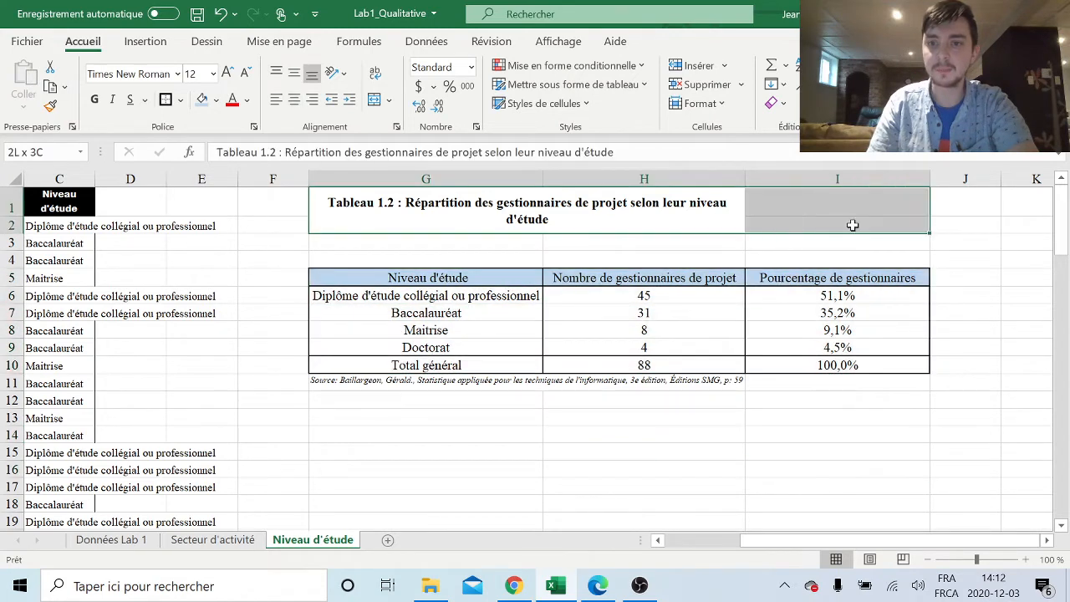
click(374, 100)
click(374, 100)
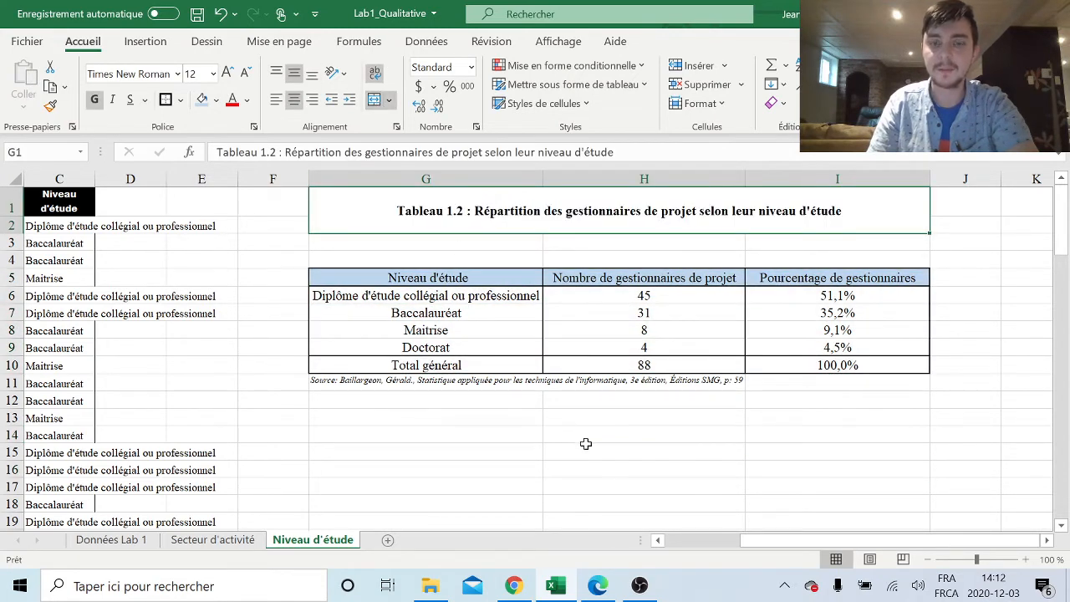
click(643, 486)
- On the Secteur d'activité sheet, extend the merged, centered table title across columns E to G in rows 6 and 7
click(213, 539)
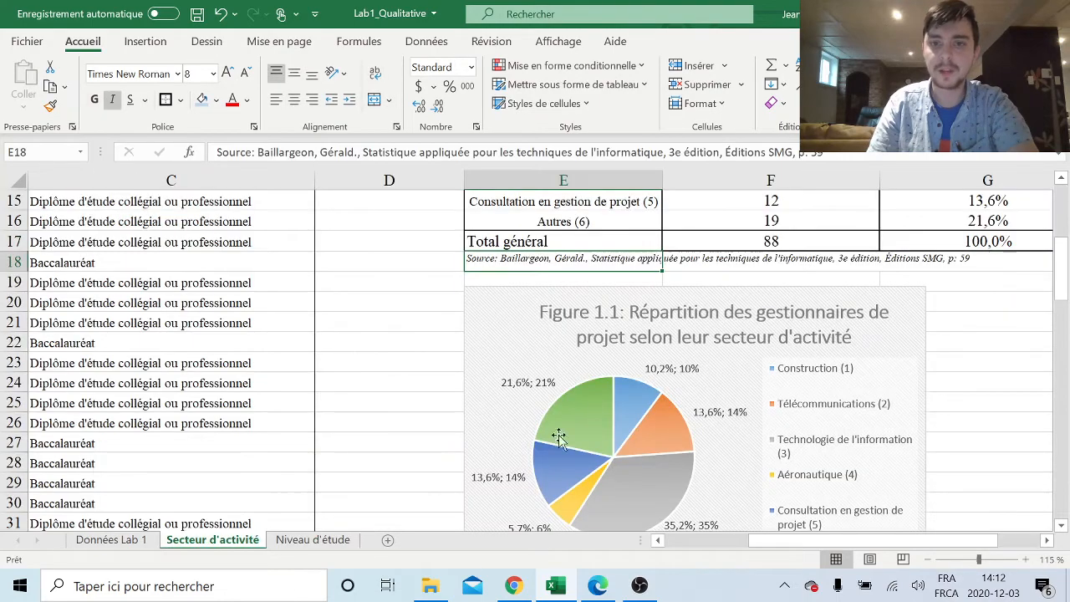
scroll(573, 435, down, 2)
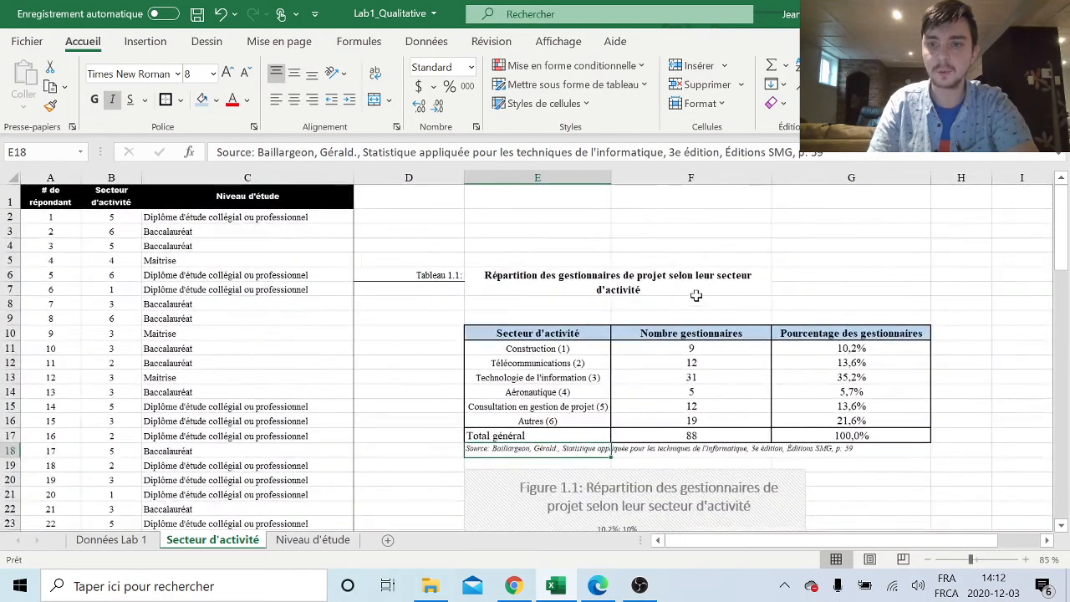
click(808, 286)
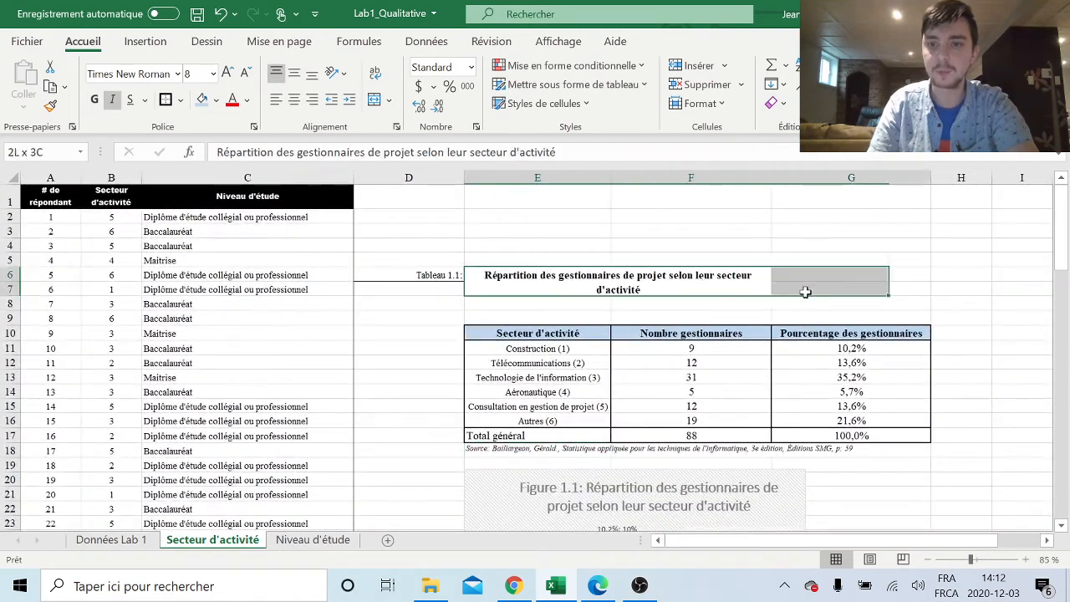
click(374, 99)
click(374, 99)
click(709, 416)
scroll(794, 399, up, 3)
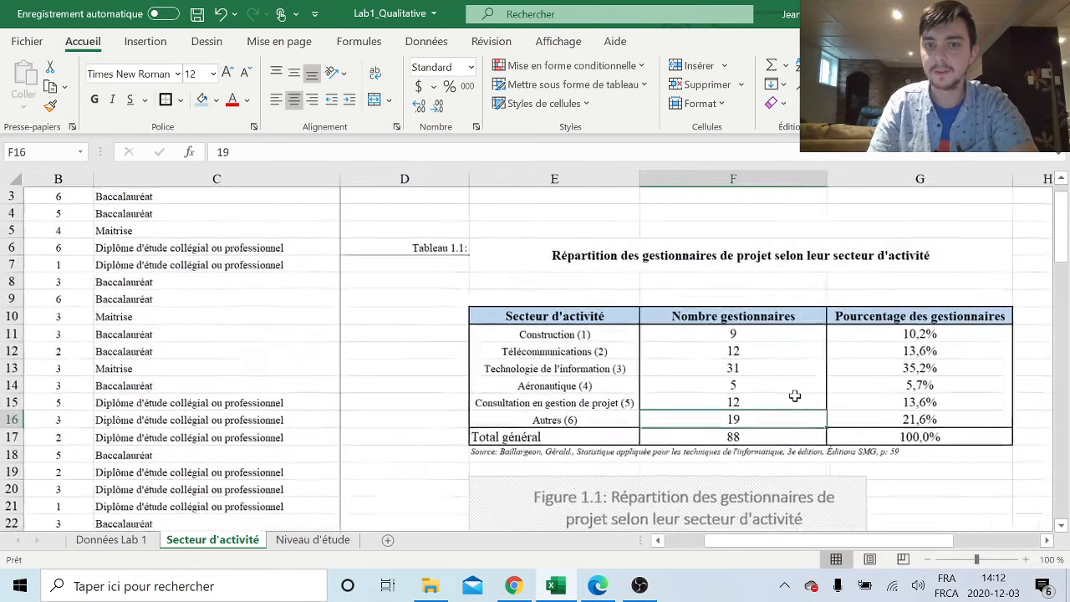
- Return to the Niveau d'étude sheet, then switch to Lab_1.pdf in Edge and review the frequency table requirements 6.1 to 6.8
click(312, 539)
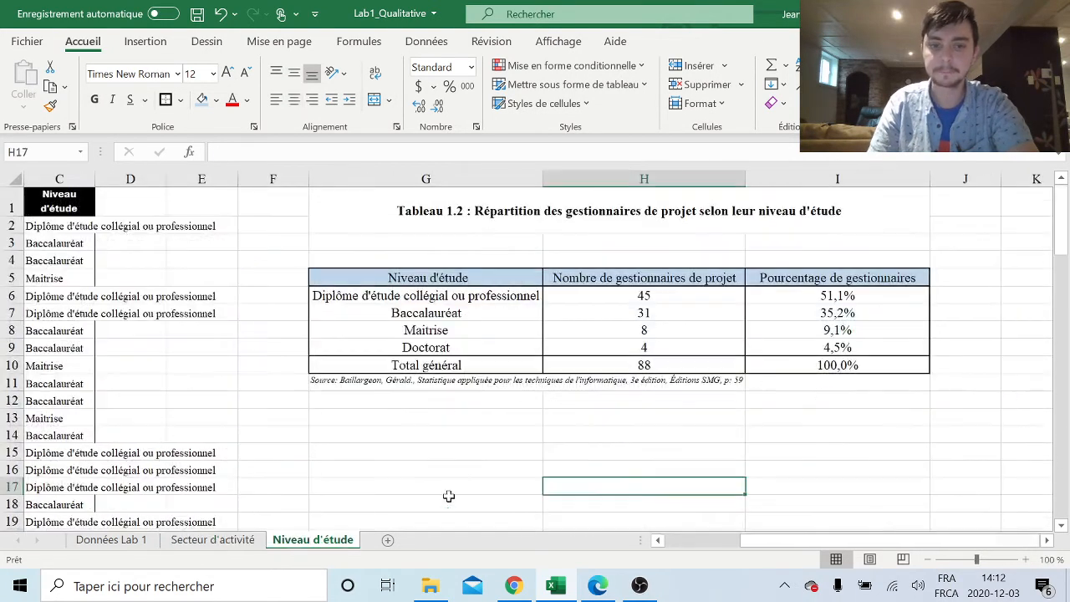
scroll(650, 418, up, 1)
scroll(656, 413, up, 1)
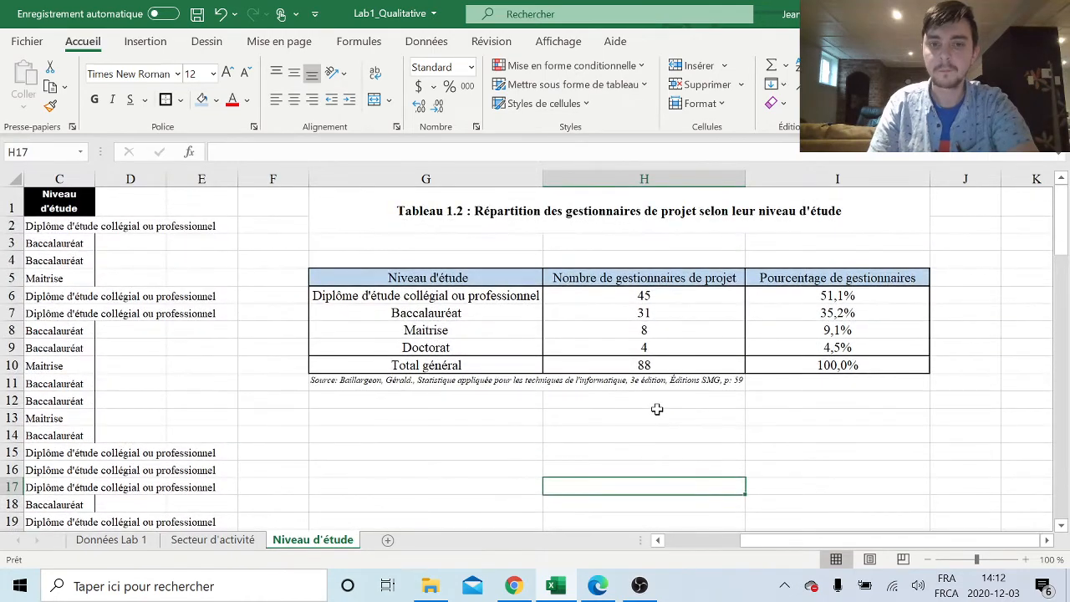
click(598, 585)
drag(403, 266, 496, 266)
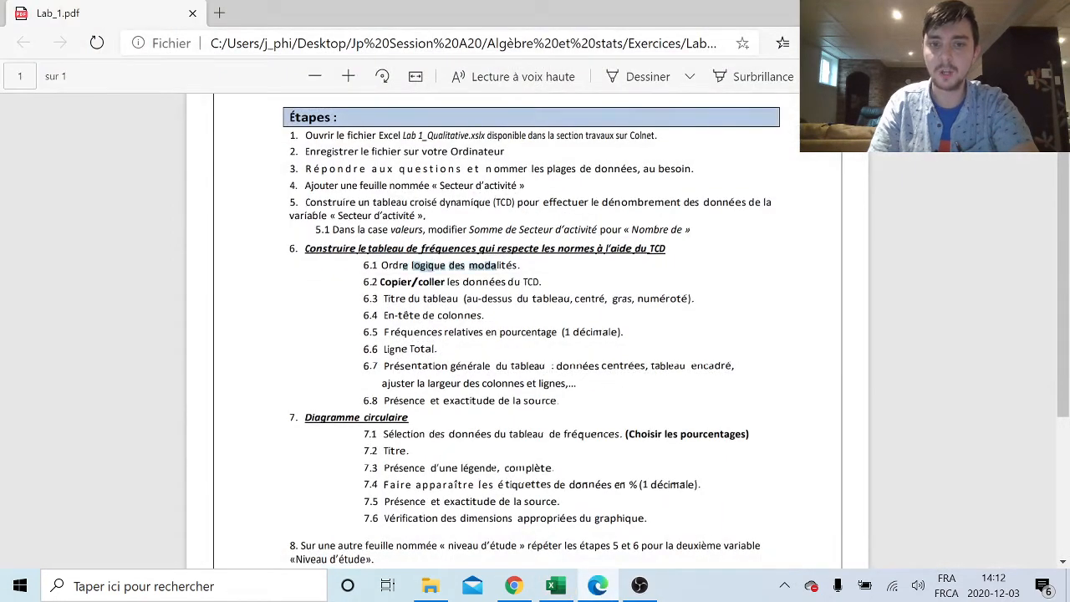
drag(381, 282, 507, 282)
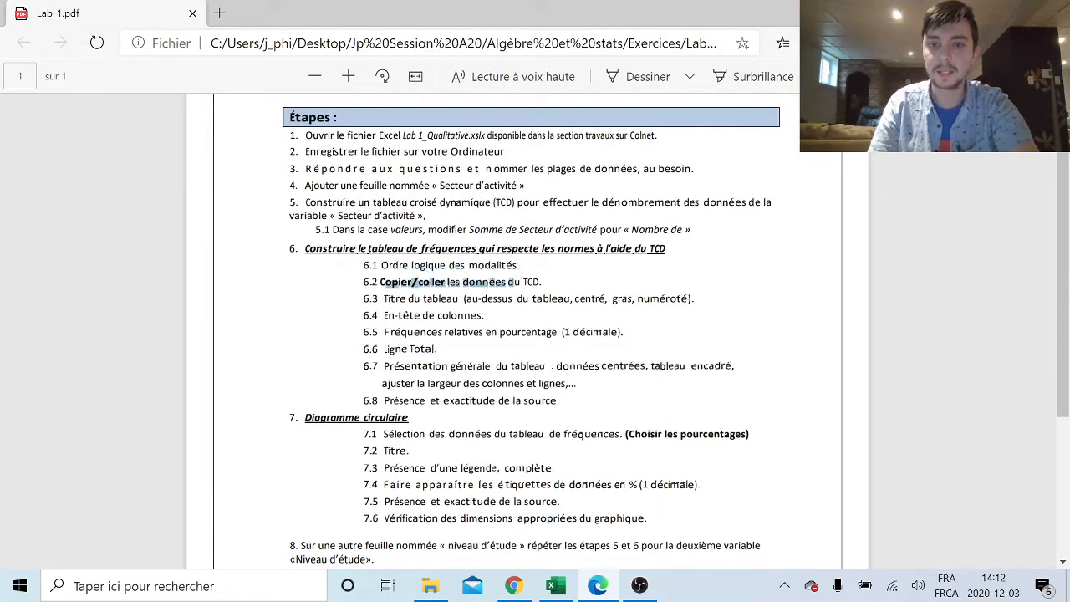
drag(423, 299, 535, 299)
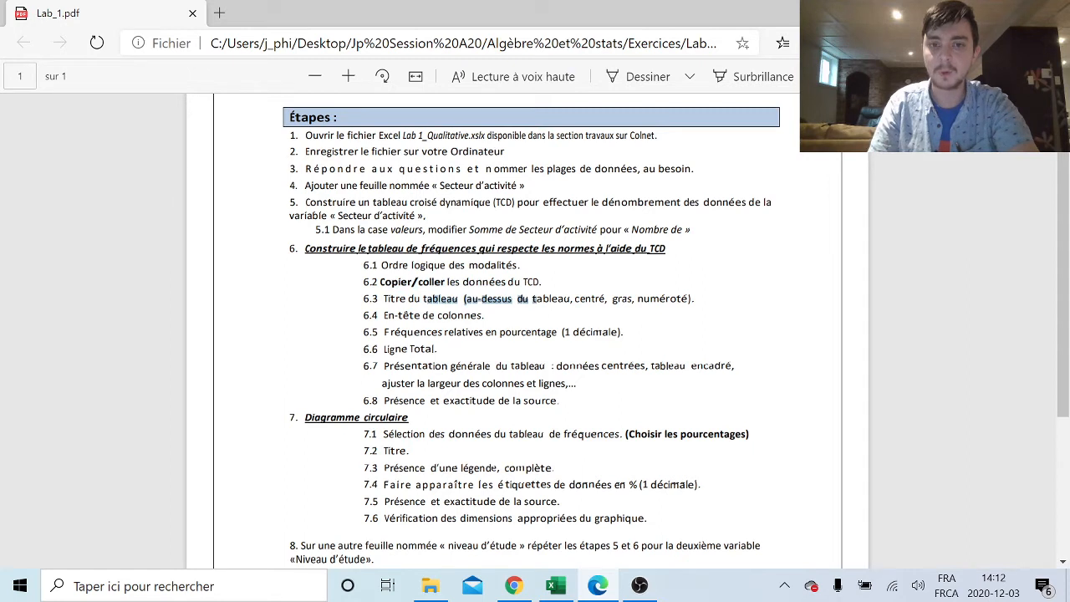
drag(398, 316, 484, 315)
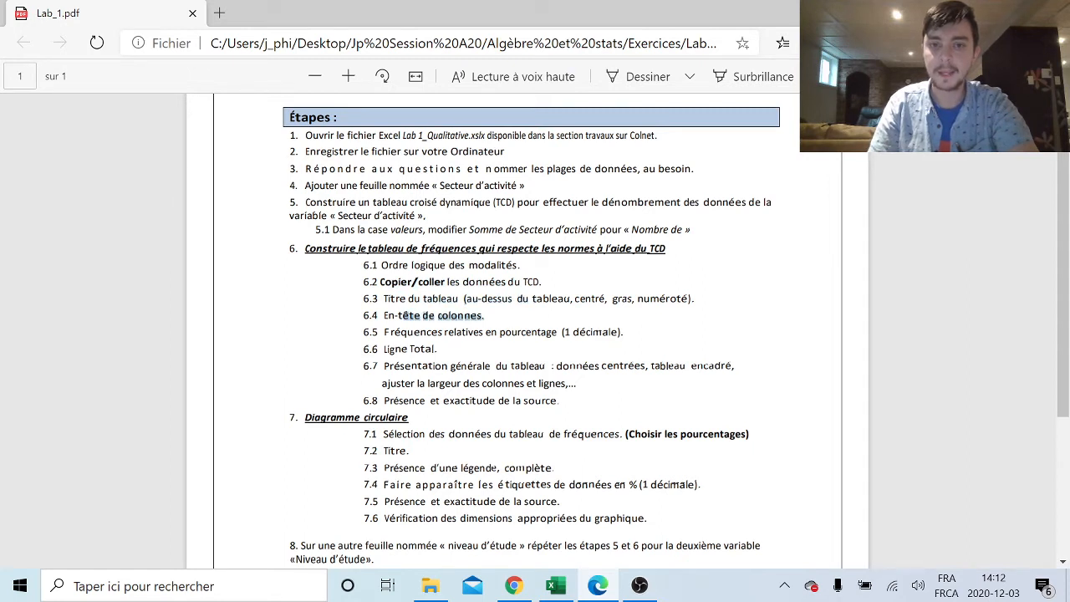
drag(424, 333, 518, 333)
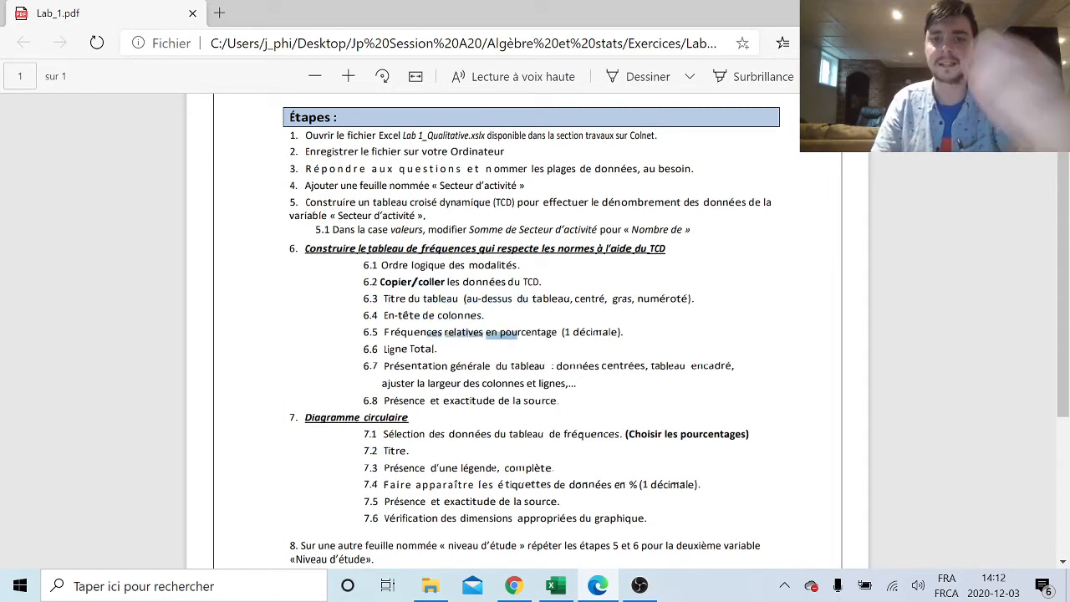
click(418, 349)
drag(410, 349, 588, 366)
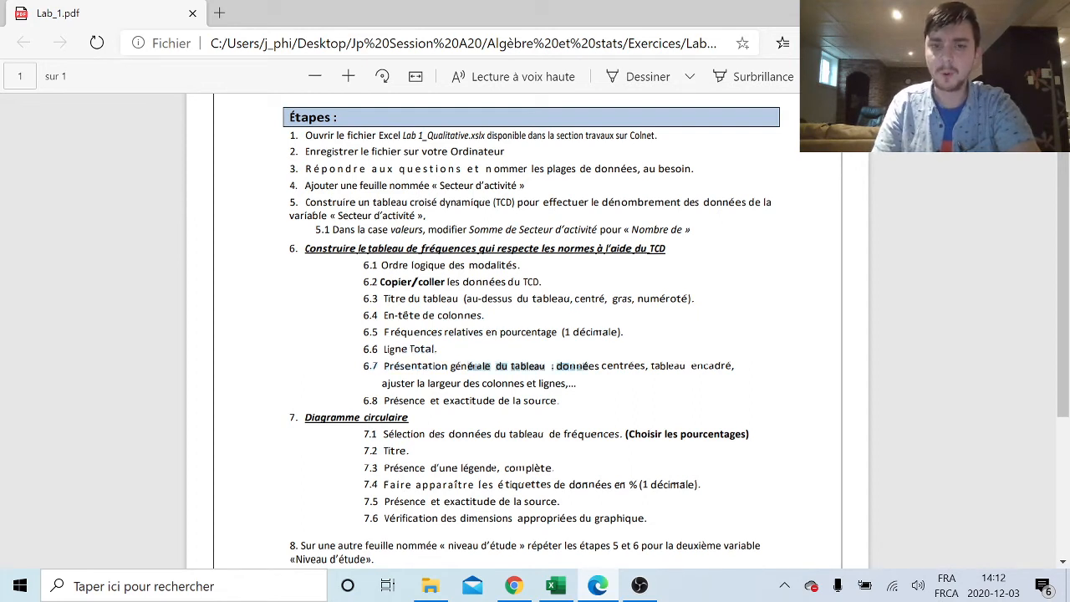
drag(393, 401, 520, 400)
click(650, 411)
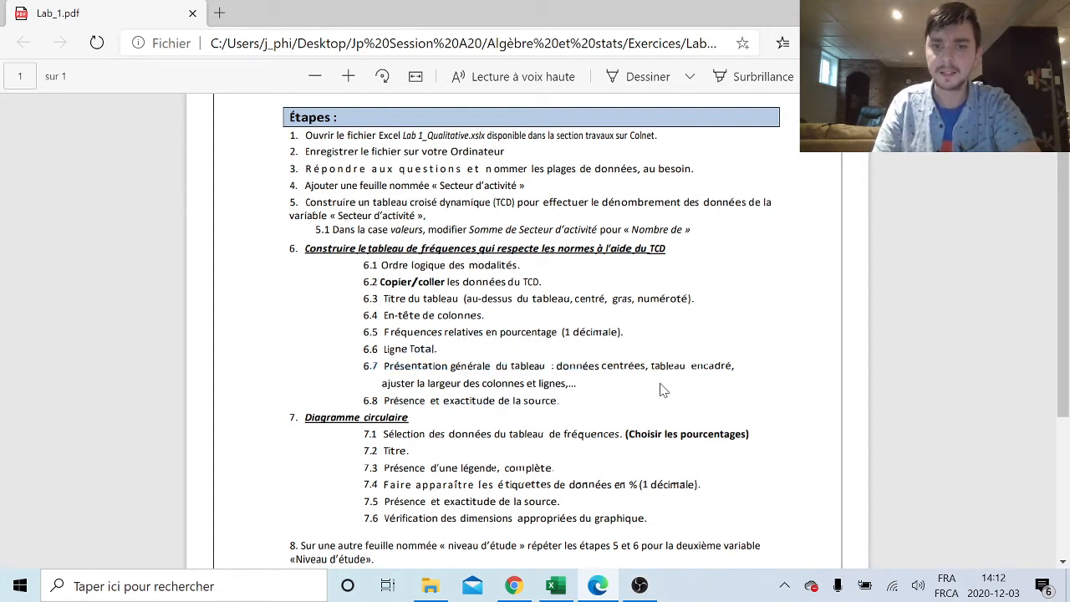
- Read the section 9 requirements for the vertical bar chart (Diagramme à bandes verticales) in the PDF
scroll(663, 389, down, 3)
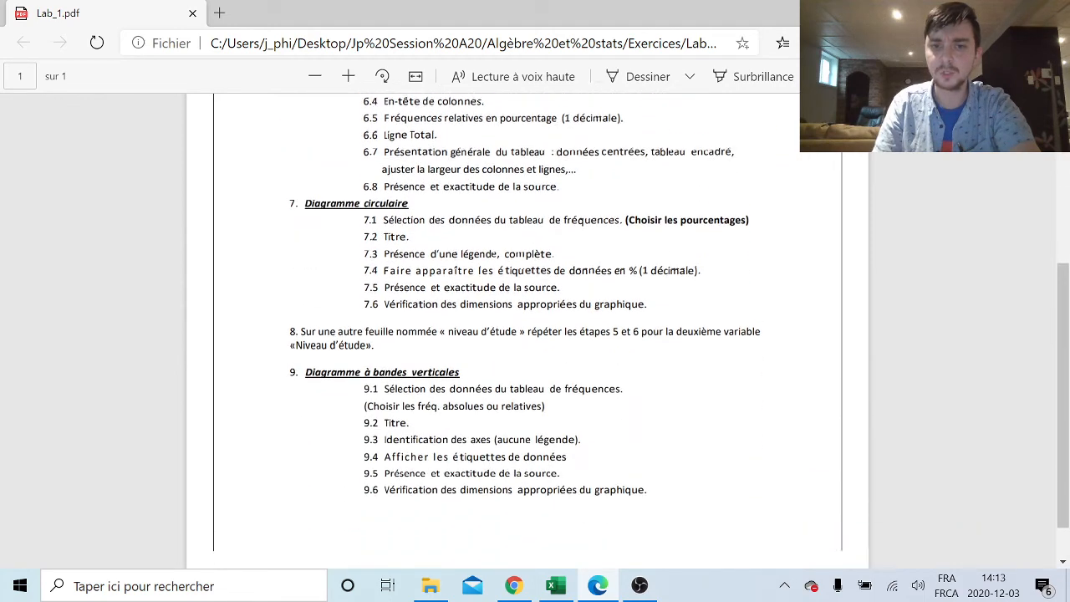
scroll(527, 335, down, 1)
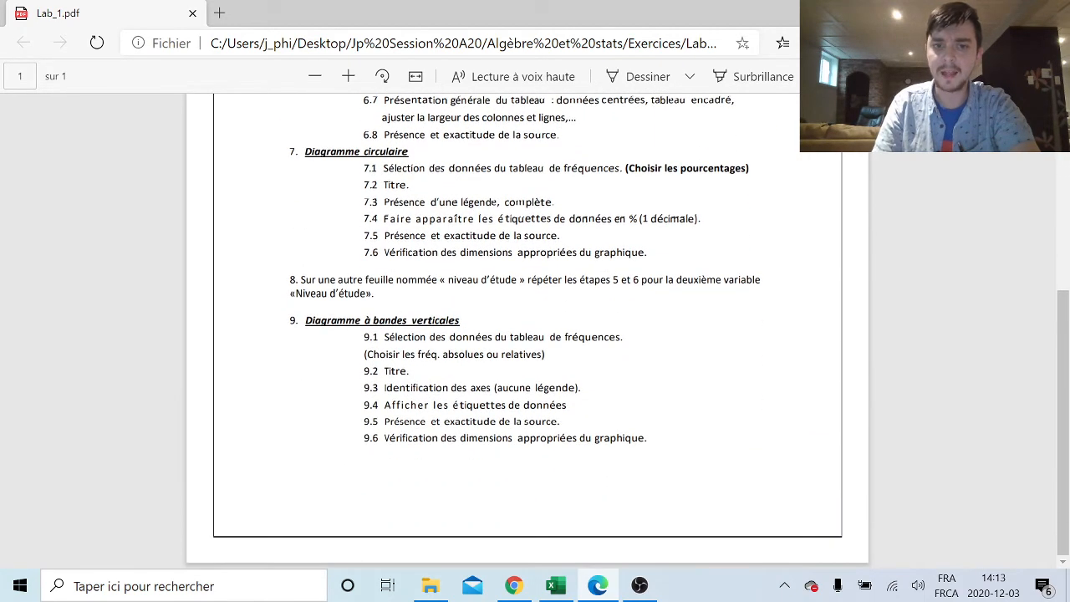
drag(306, 321, 455, 334)
click(639, 386)
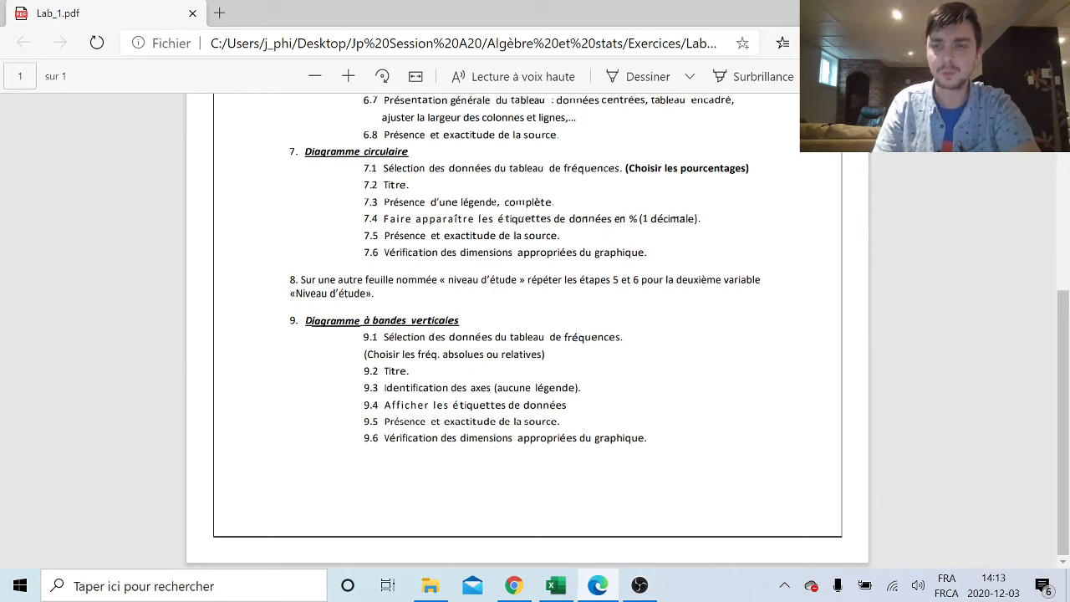
- Back in Excel, insert a clustered column chart (Histogramme groupé) from the study levels and manager counts in G5:H9
key(alt+Tab)
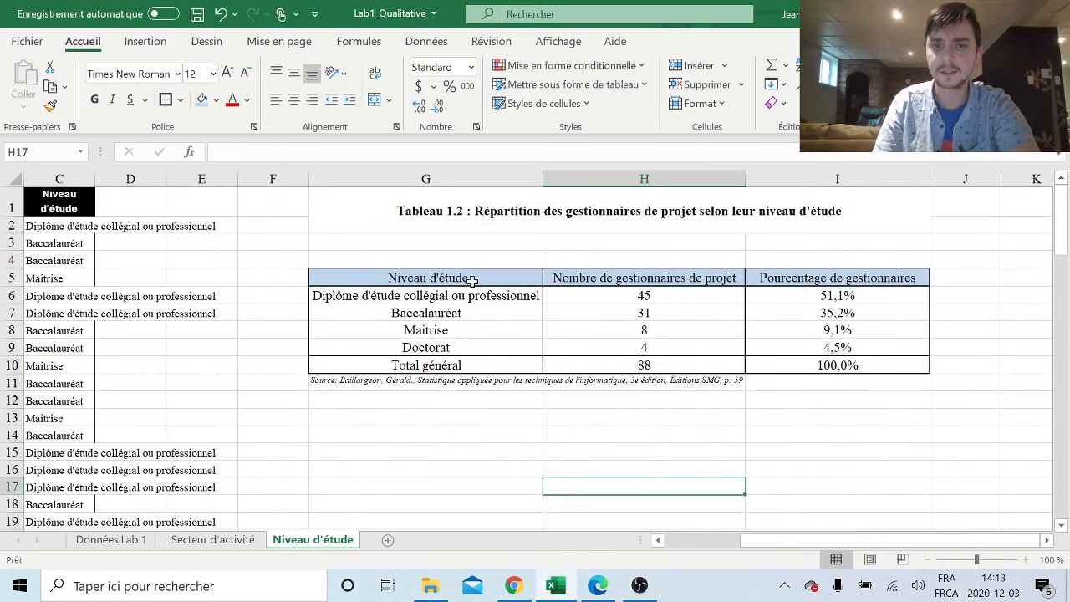
drag(473, 281, 681, 347)
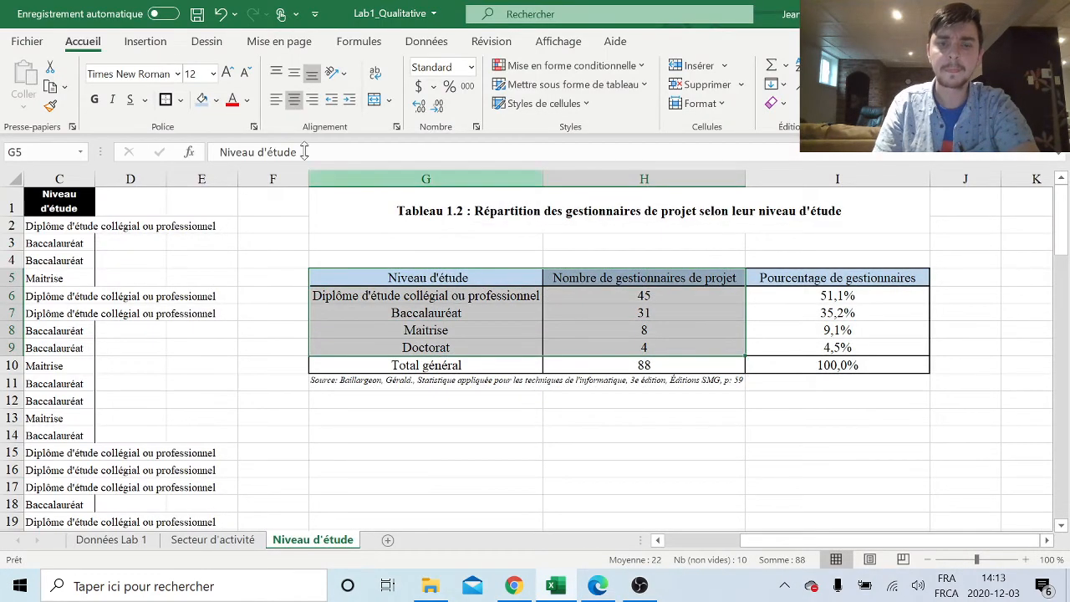
click(145, 41)
click(372, 86)
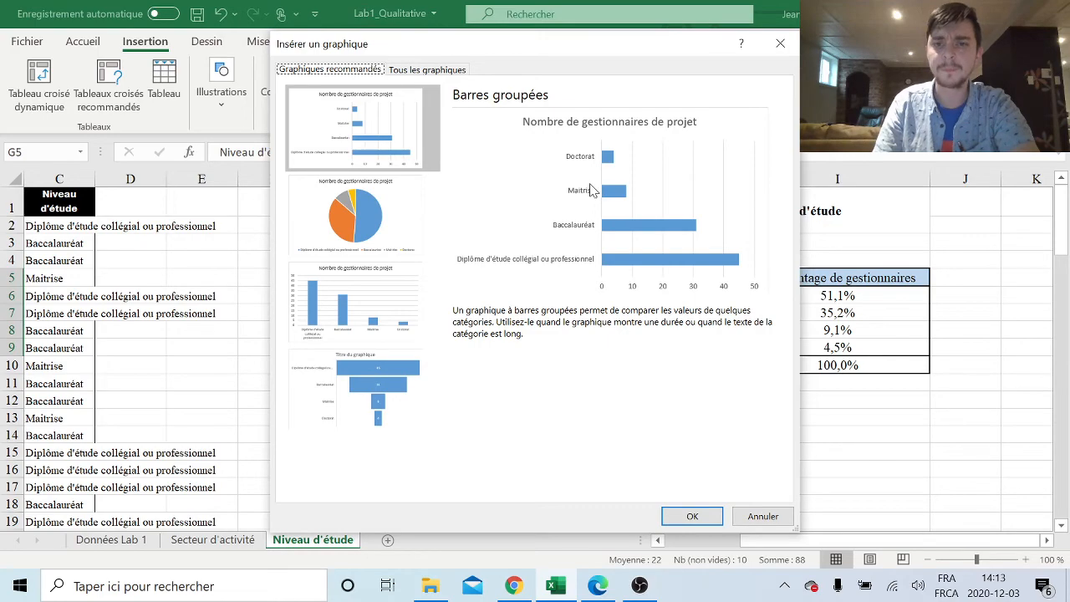
click(596, 585)
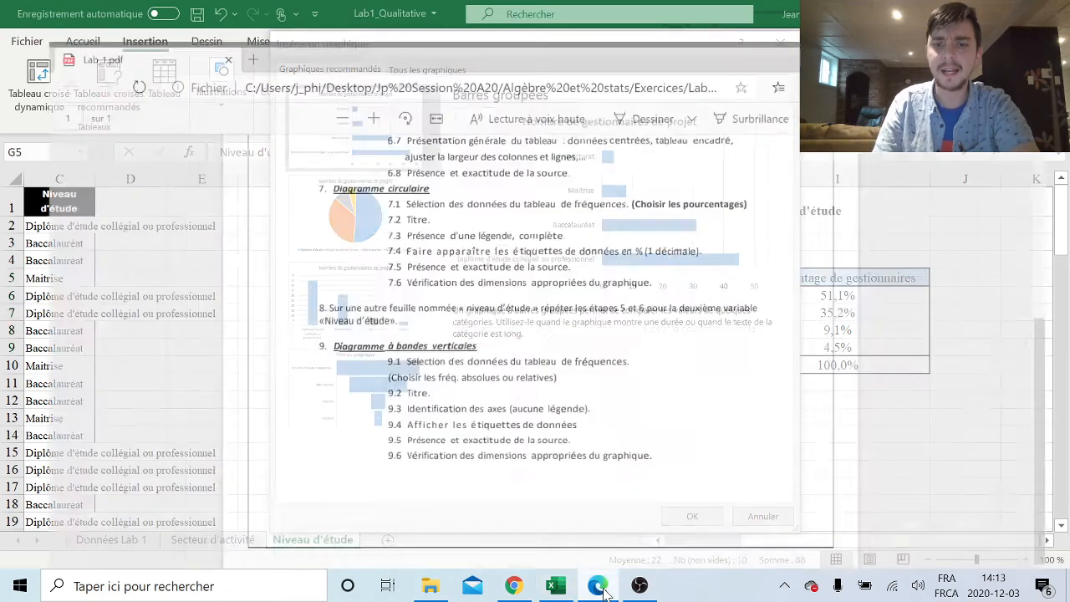
click(598, 585)
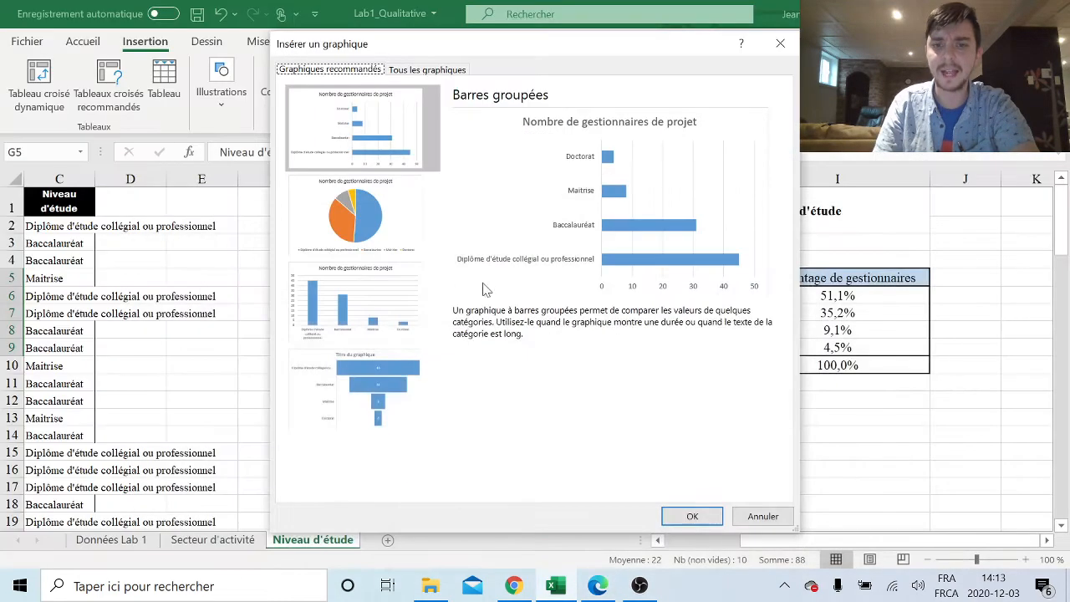
click(396, 331)
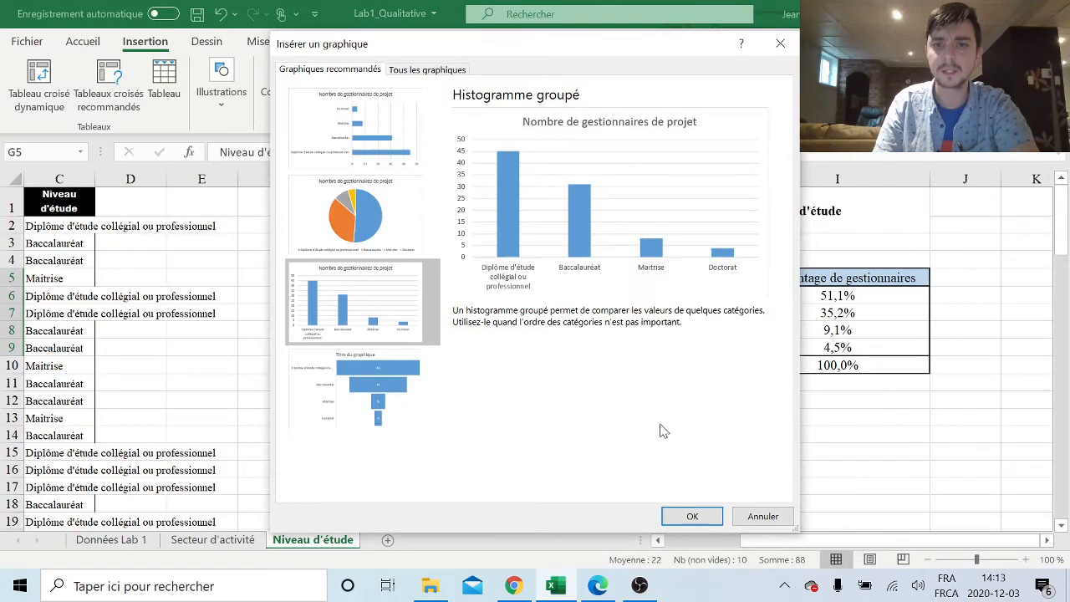
click(699, 511)
- Move the new column chart below the table's source line, aligned with the start of column G
scroll(702, 301, down, 1)
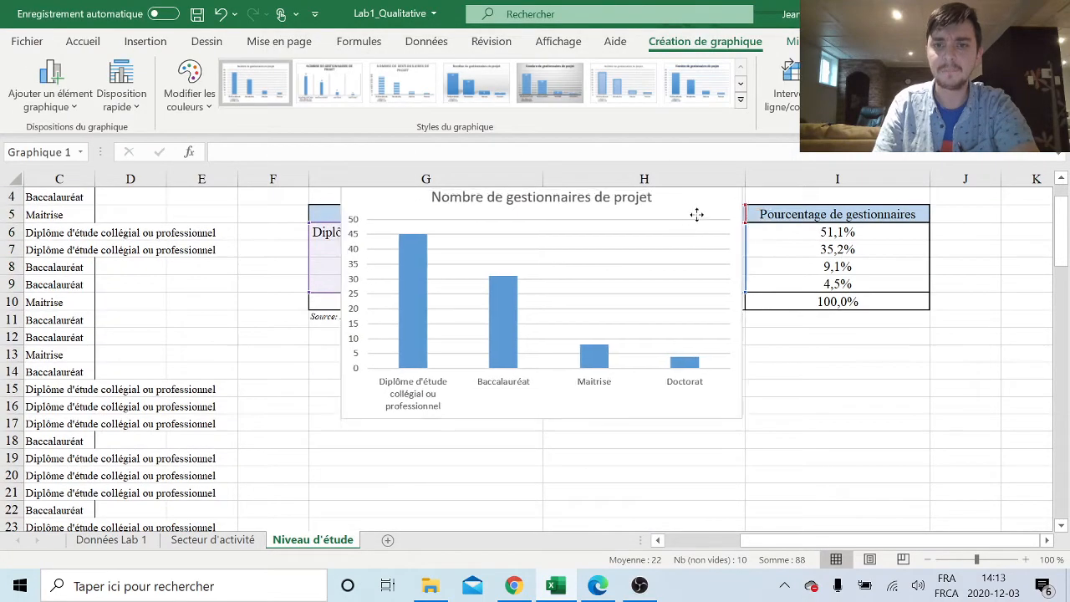
drag(696, 214, 716, 323)
scroll(716, 318, down, 2)
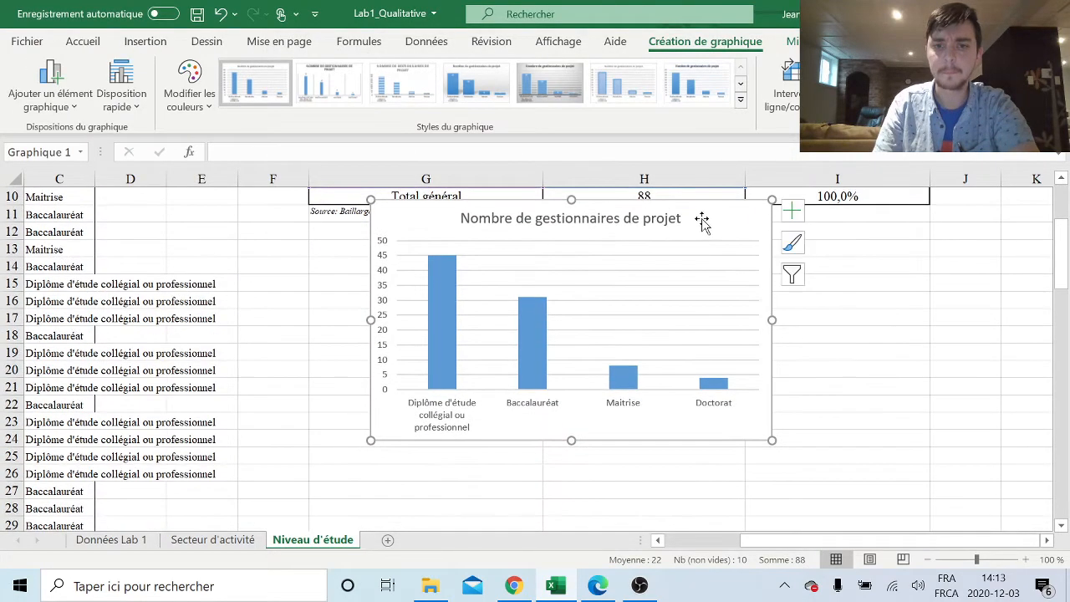
drag(702, 219, 640, 256)
scroll(733, 327, up, 1)
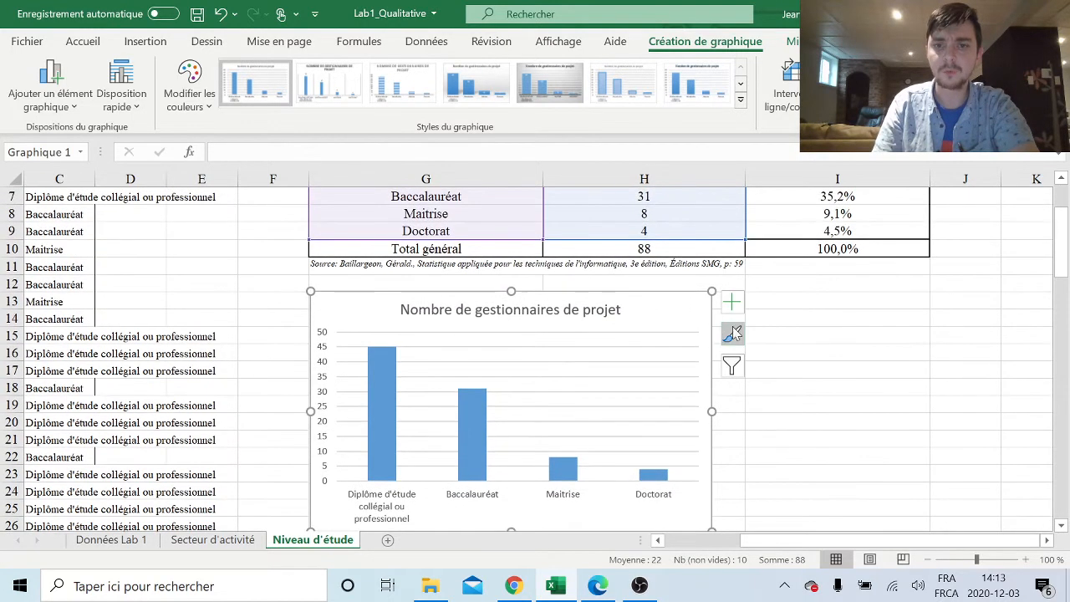
- Replace the chart title with the text copied from the Tableau 1.2 title above the table
scroll(733, 333, up, 2)
drag(618, 152, 214, 159)
key(ctrl+c)
scroll(551, 368, down, 1)
click(554, 376)
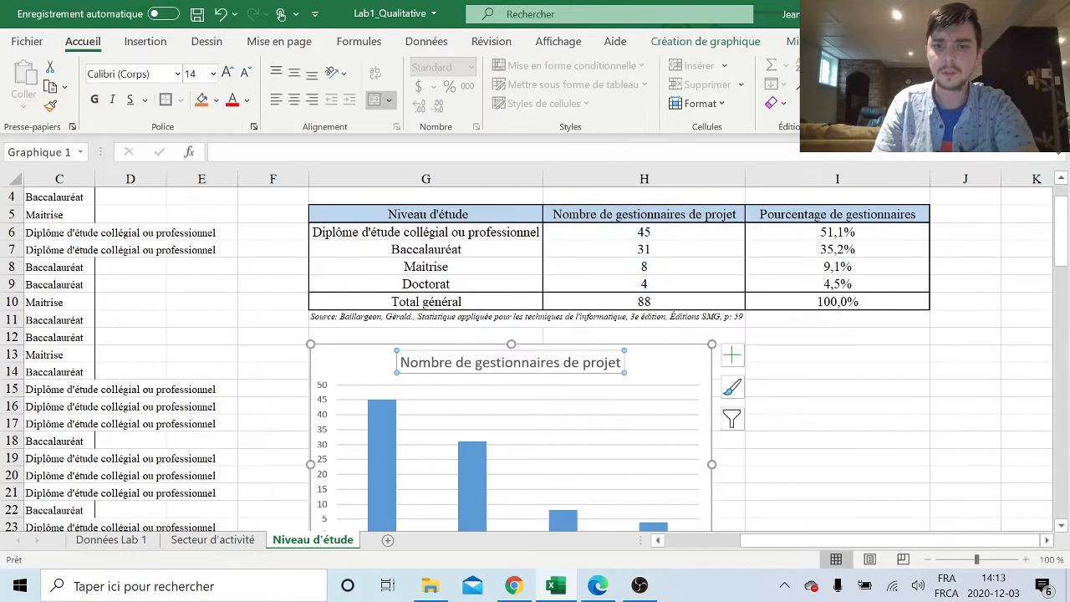
drag(622, 362, 399, 362)
key(ctrl+v)
- Change the word "Tableau" to "Figure" in the chart title so it begins with "Figure 1.2"
scroll(475, 366, down, 1)
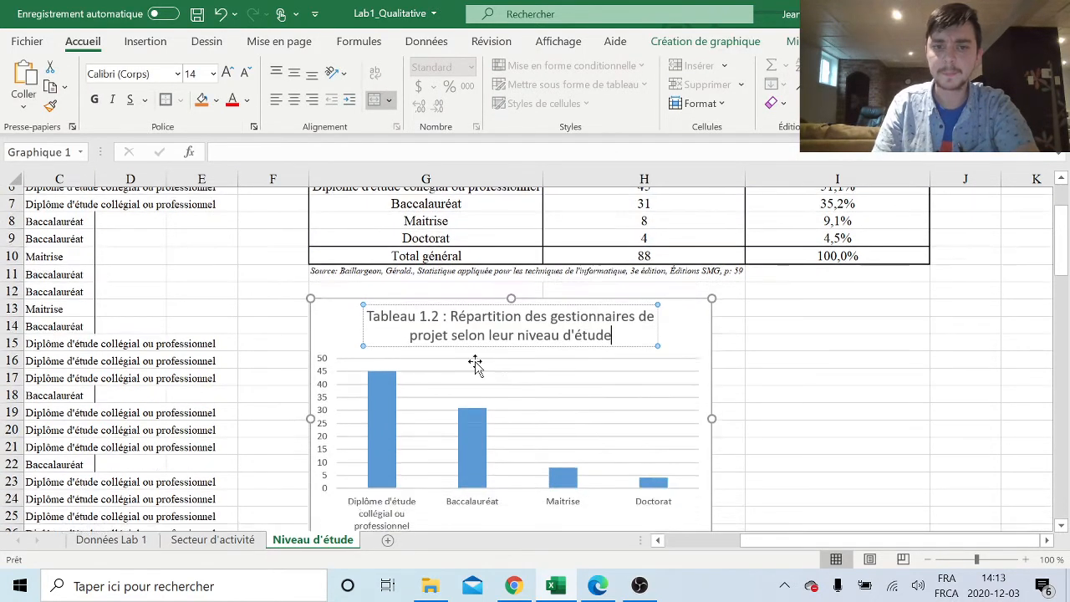
drag(417, 310, 353, 310)
text(Figure)
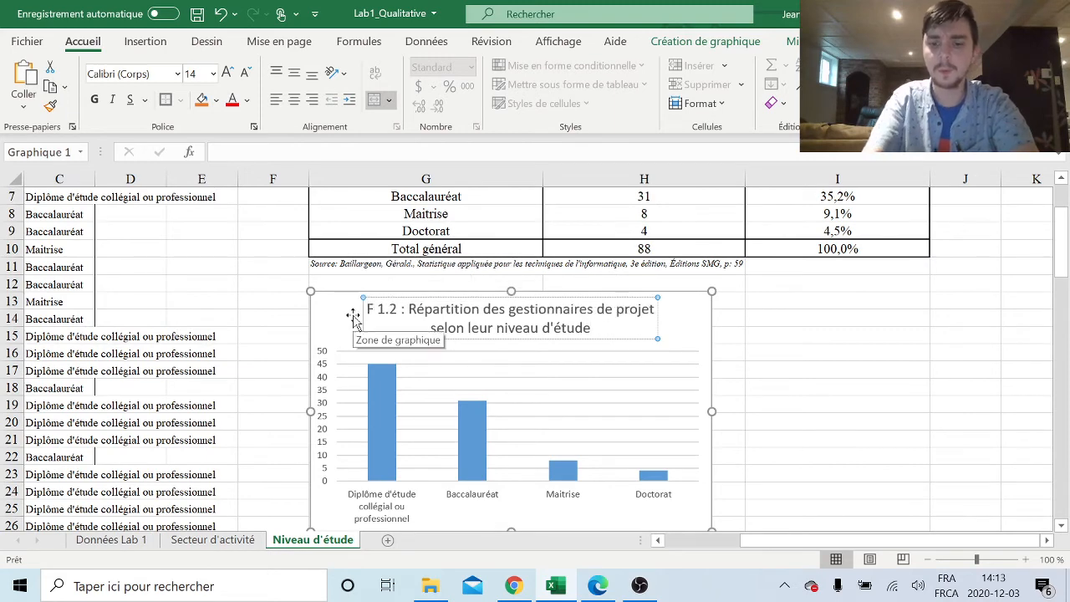
click(891, 403)
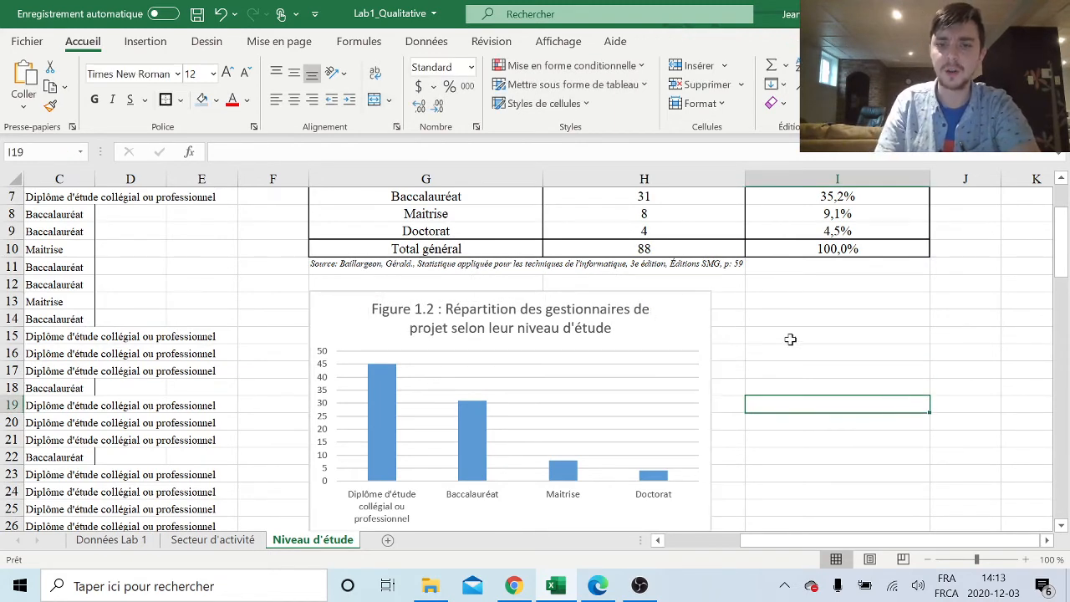
- Add axis titles to the Figure 1.2 column chart
scroll(790, 338, down, 2)
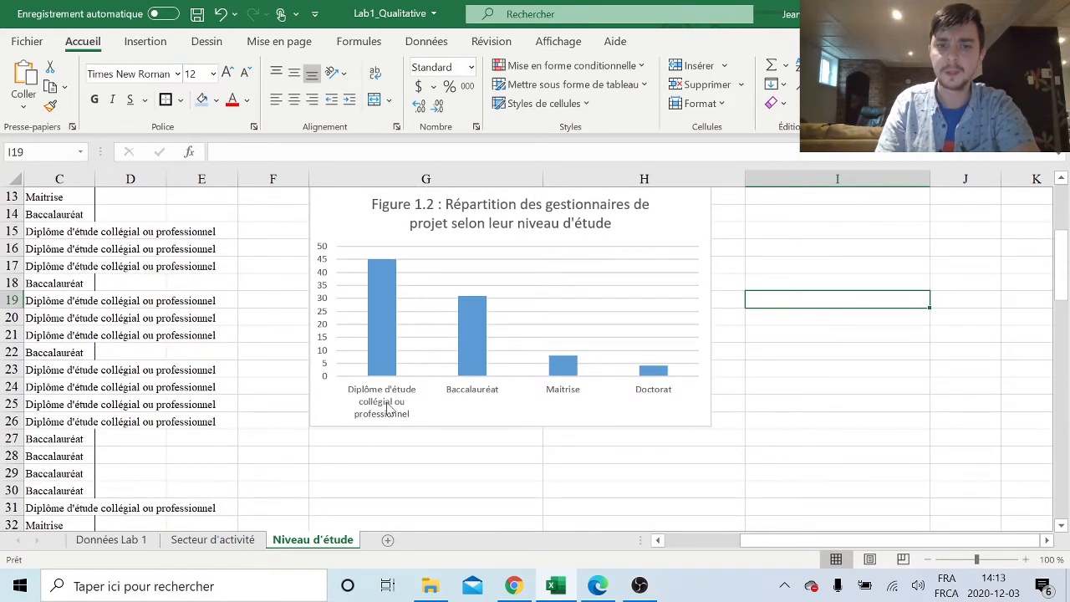
click(387, 408)
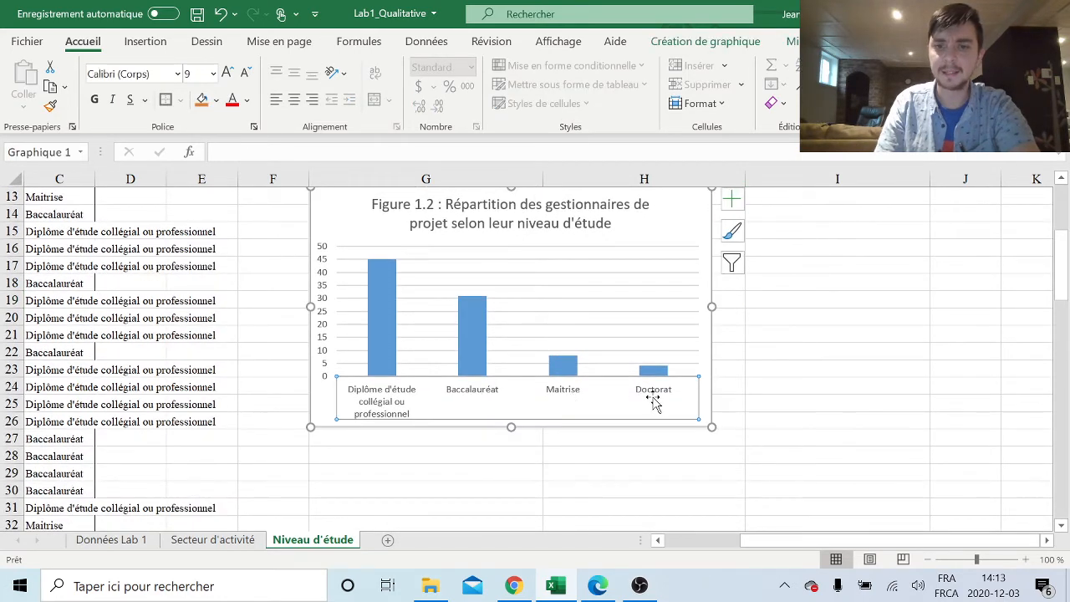
key(Escape)
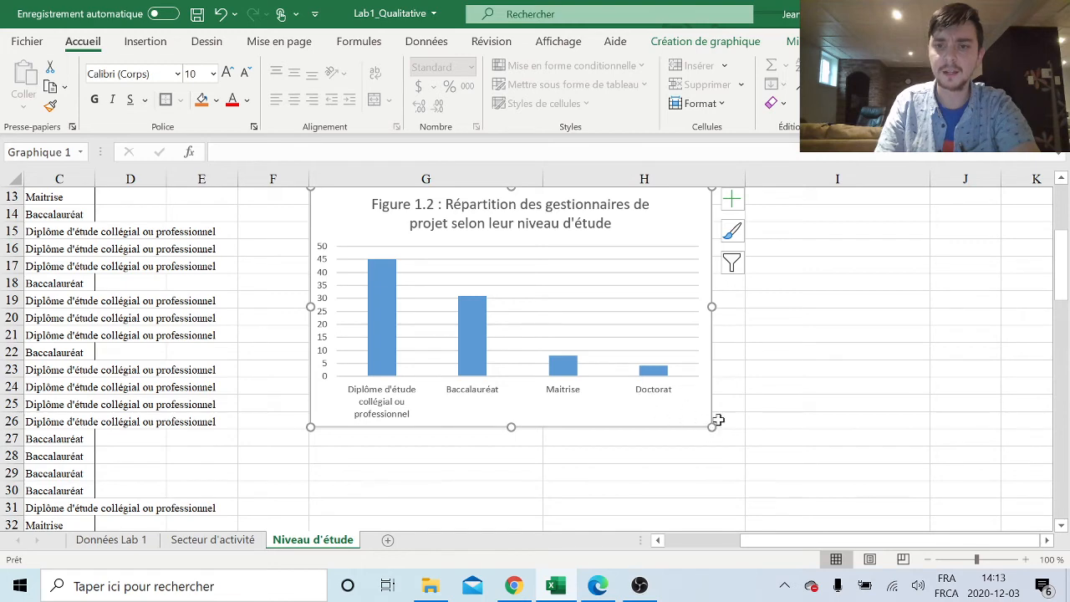
scroll(755, 284, up, 1)
click(732, 249)
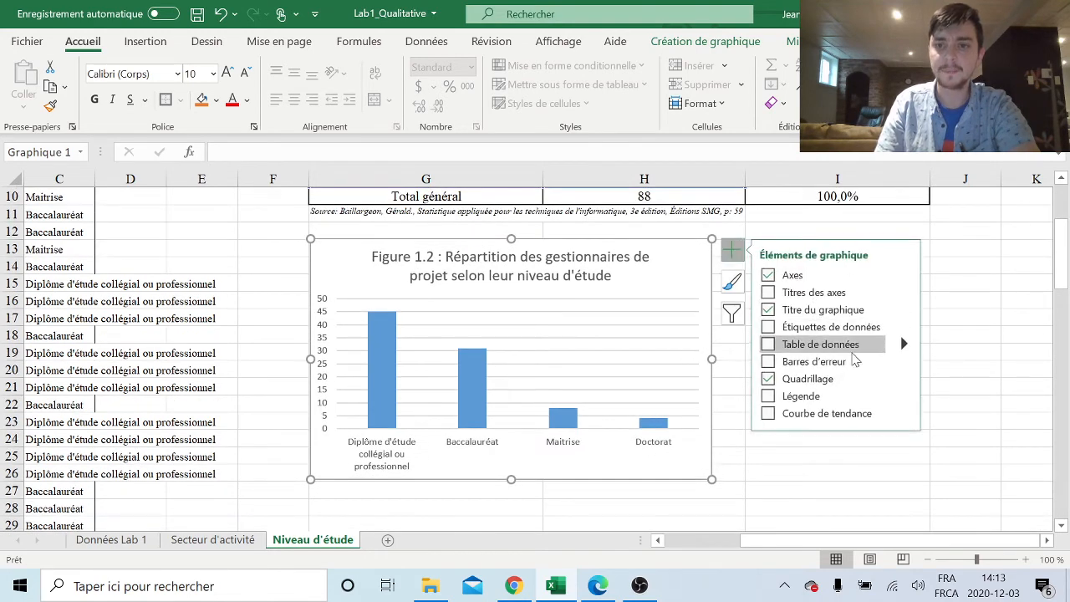
click(814, 293)
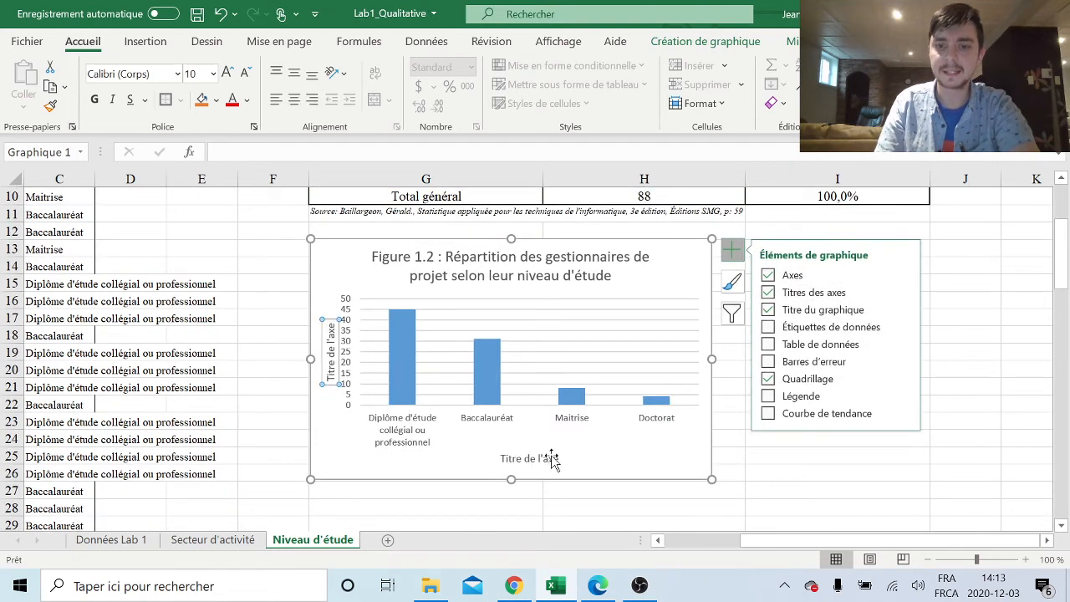
- Set the horizontal axis title of the chart to "Niveau d'étude"
double_click(551, 459)
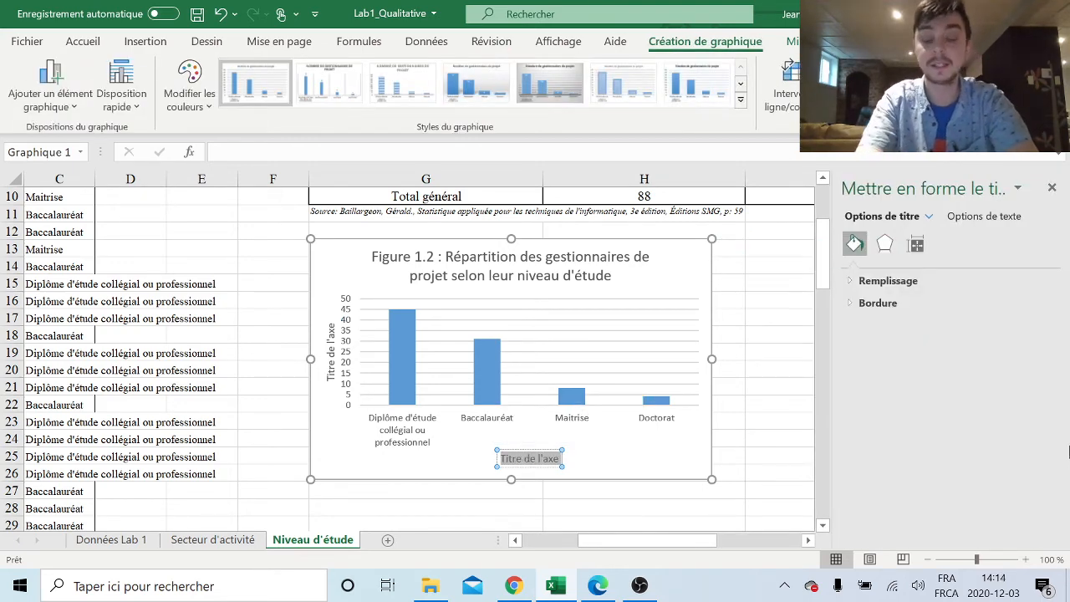
text(Niveau)
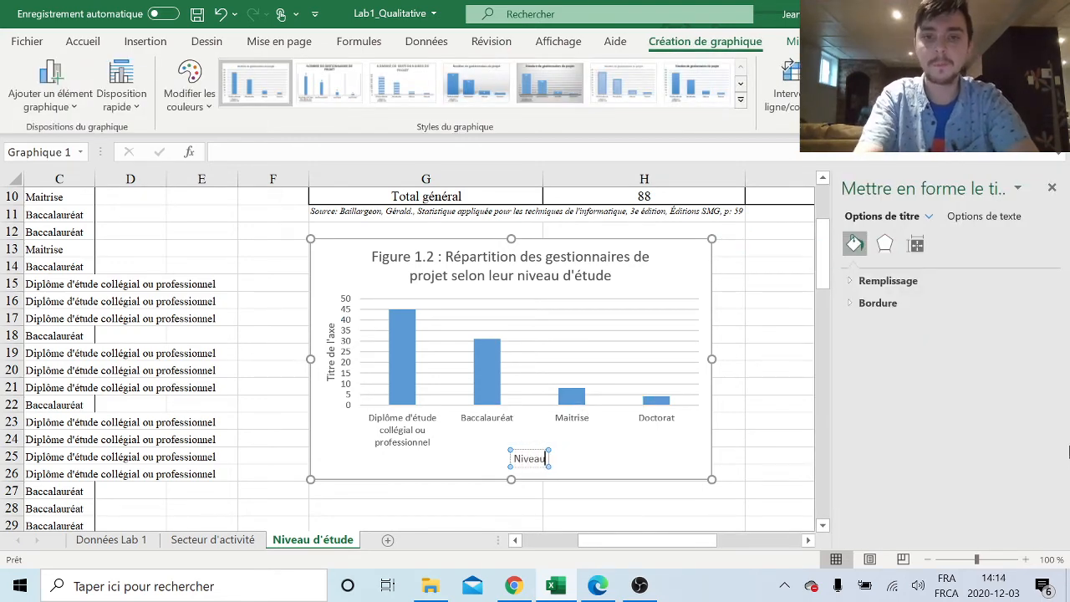
text( d'étude)
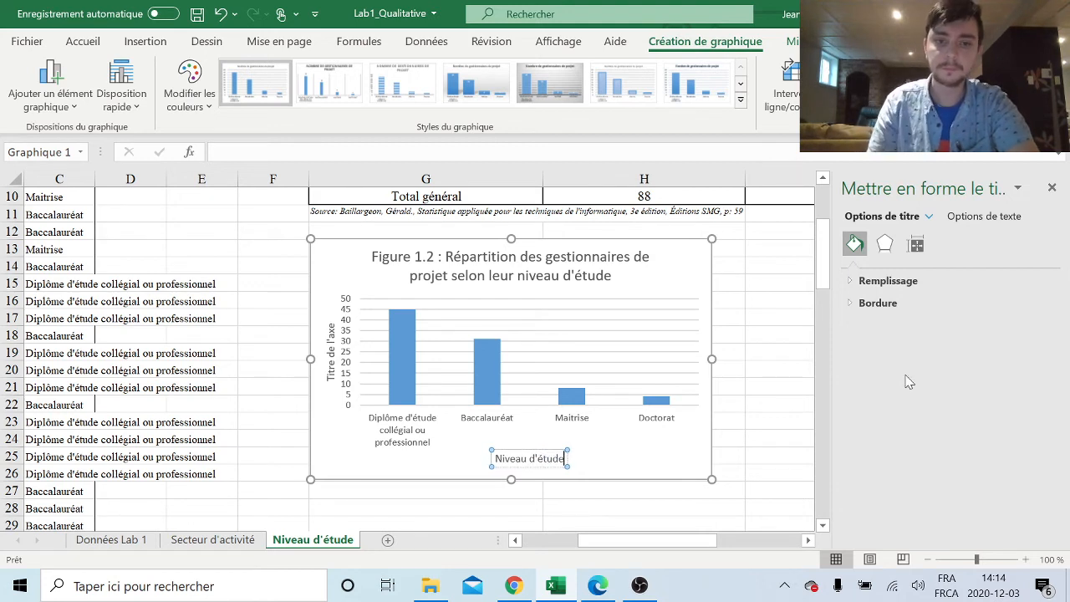
- Set the vertical axis title of the Figure 1.2 chart to "Nombre de gestionnaires"
click(335, 357)
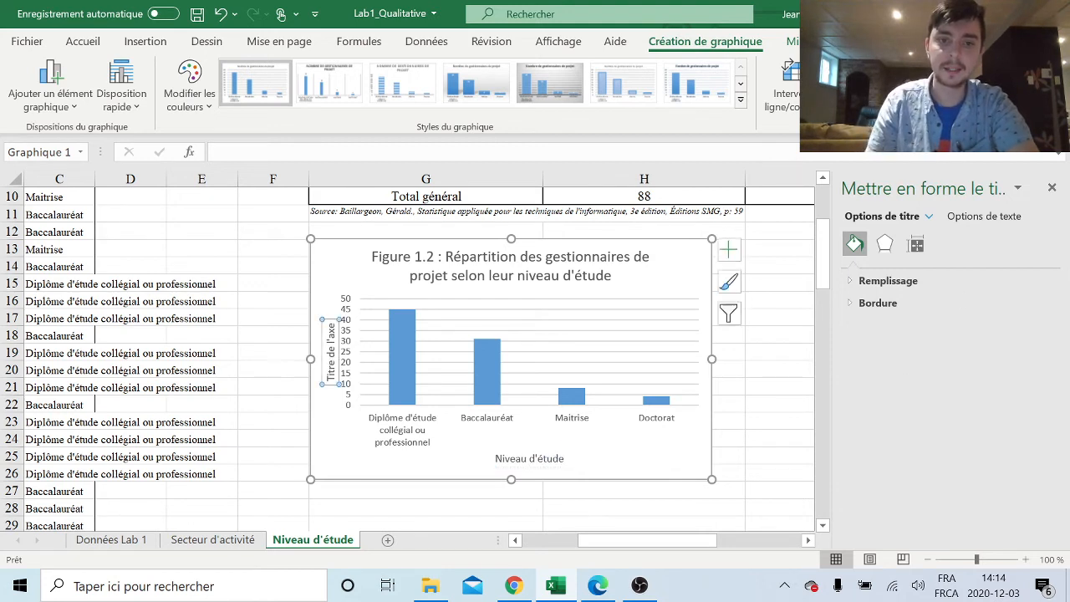
triple_click(326, 324)
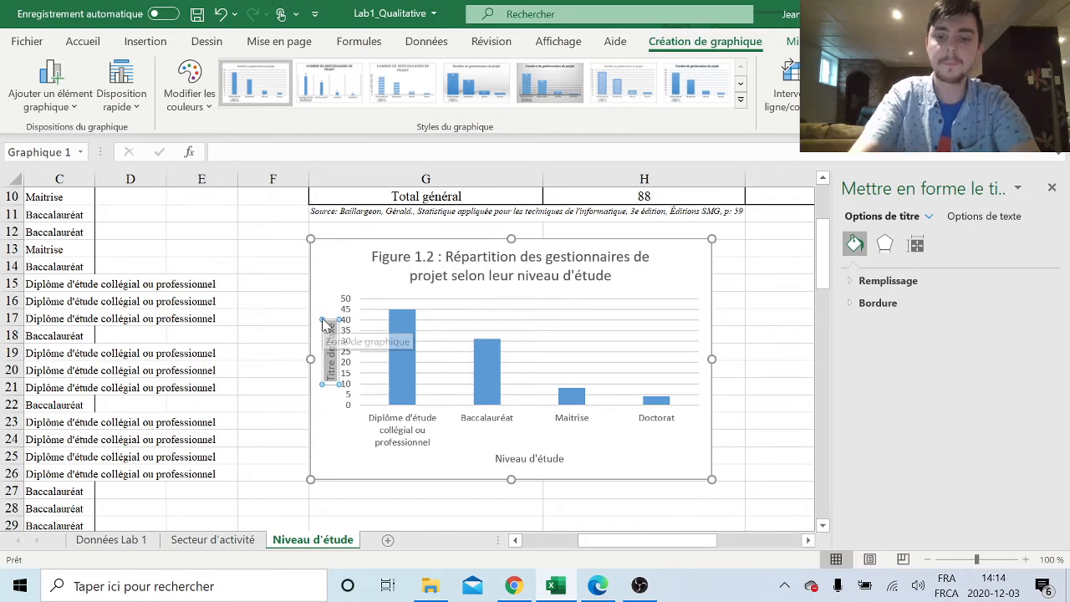
text(Nombre de )
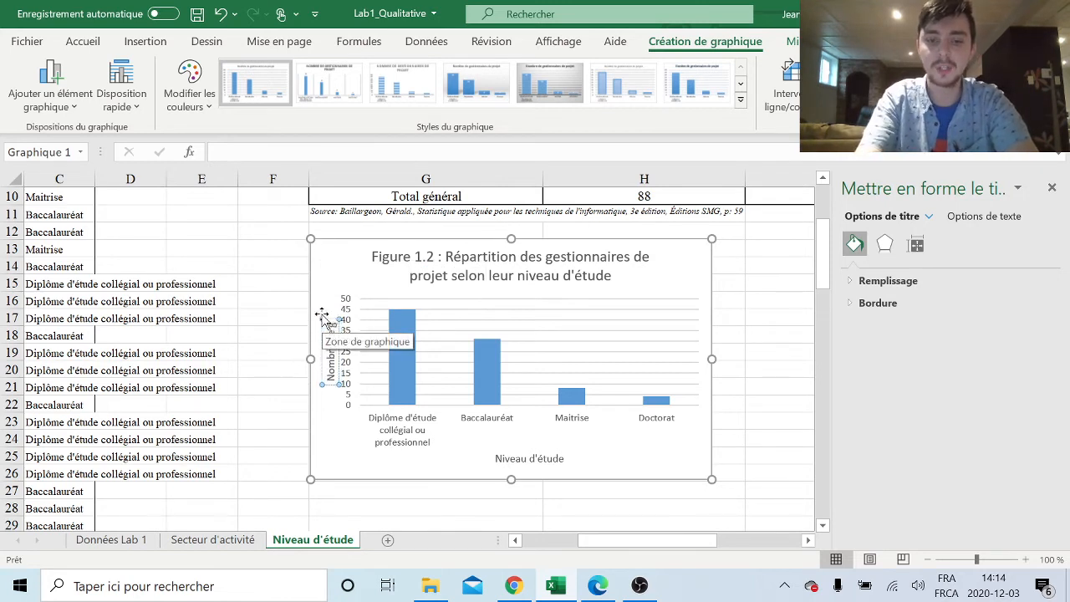
text(gestionnaires)
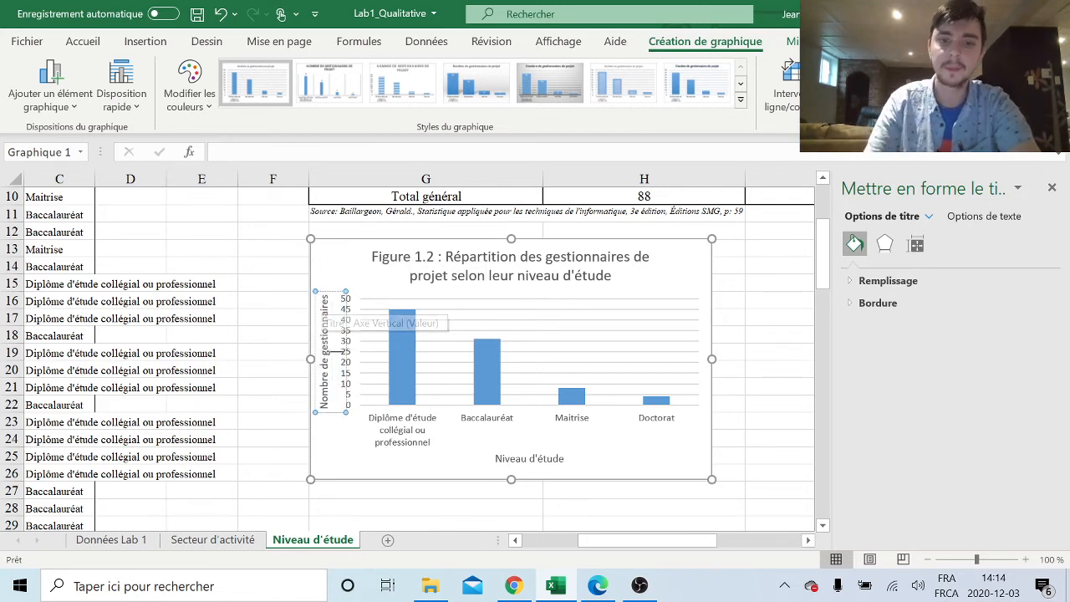
click(775, 431)
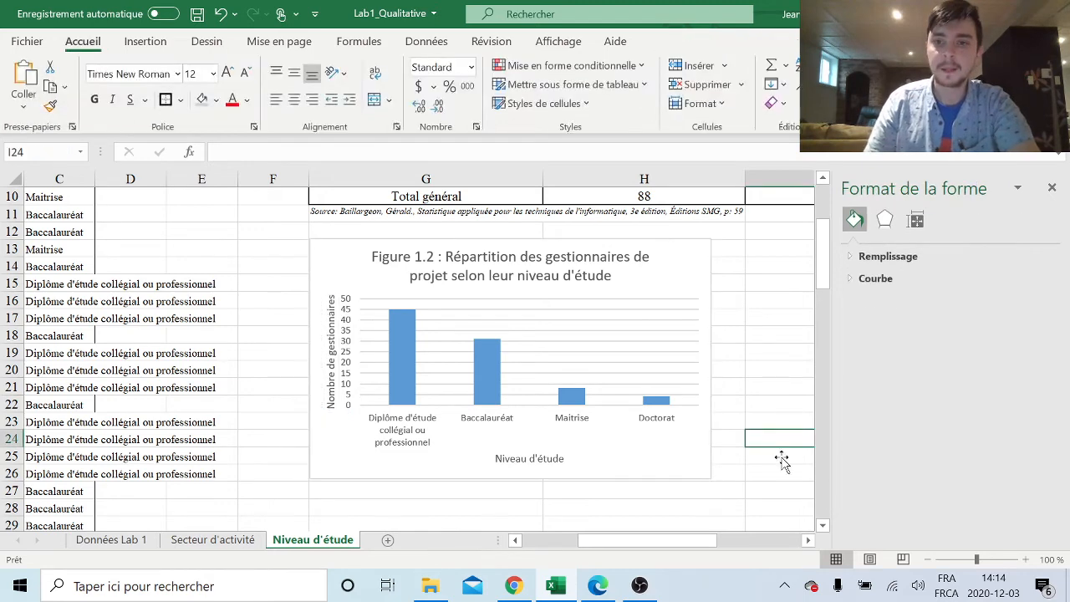
- Apply chart style "Style 14", with a blue background and hatched columns, to the Figure 1.2 chart
click(680, 289)
click(732, 285)
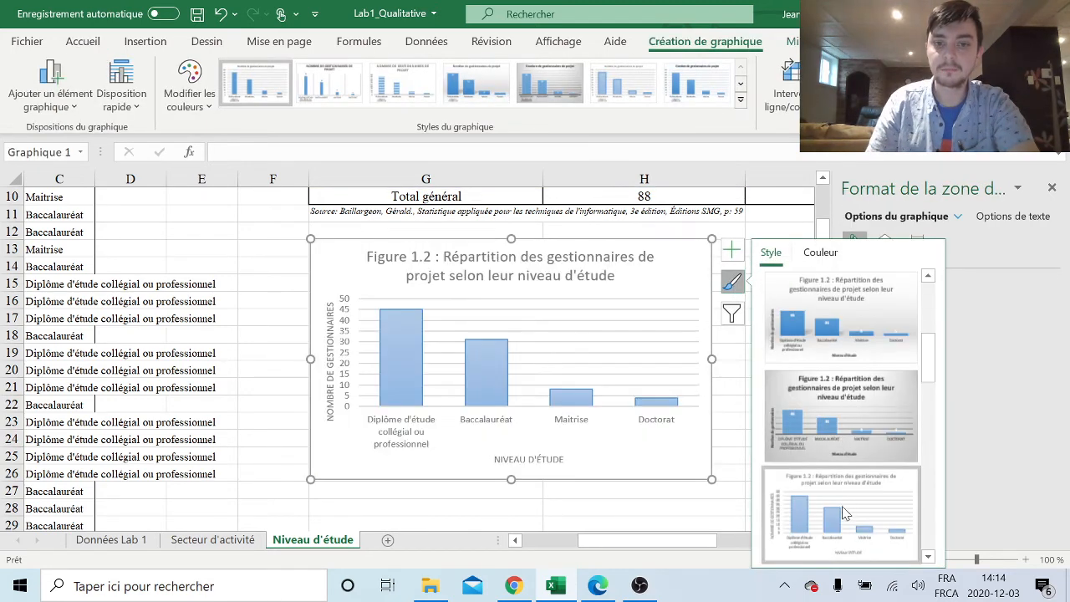
scroll(844, 514, down, 3)
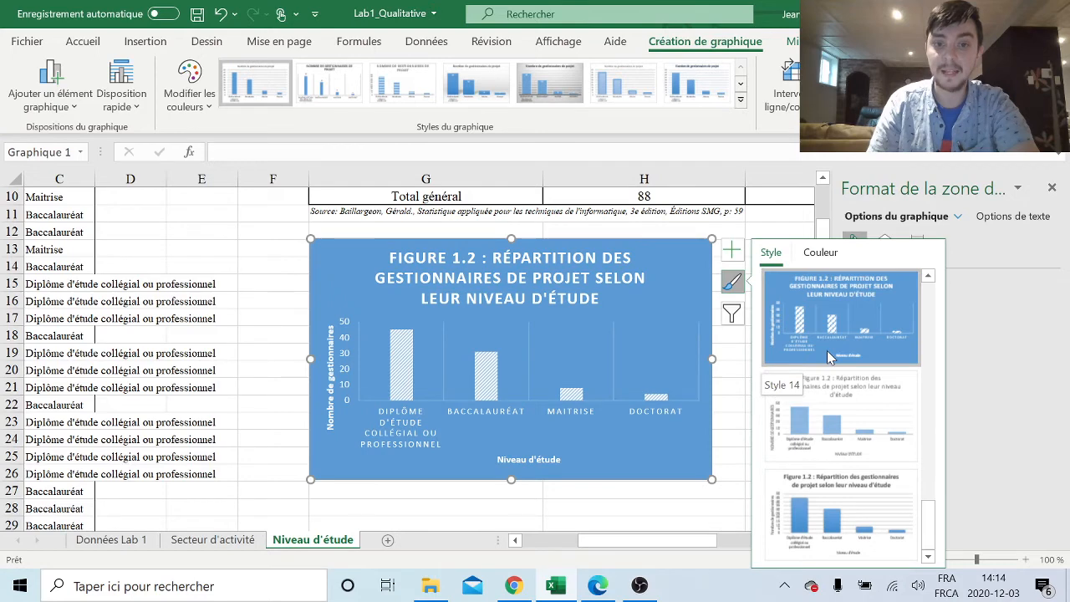
click(827, 350)
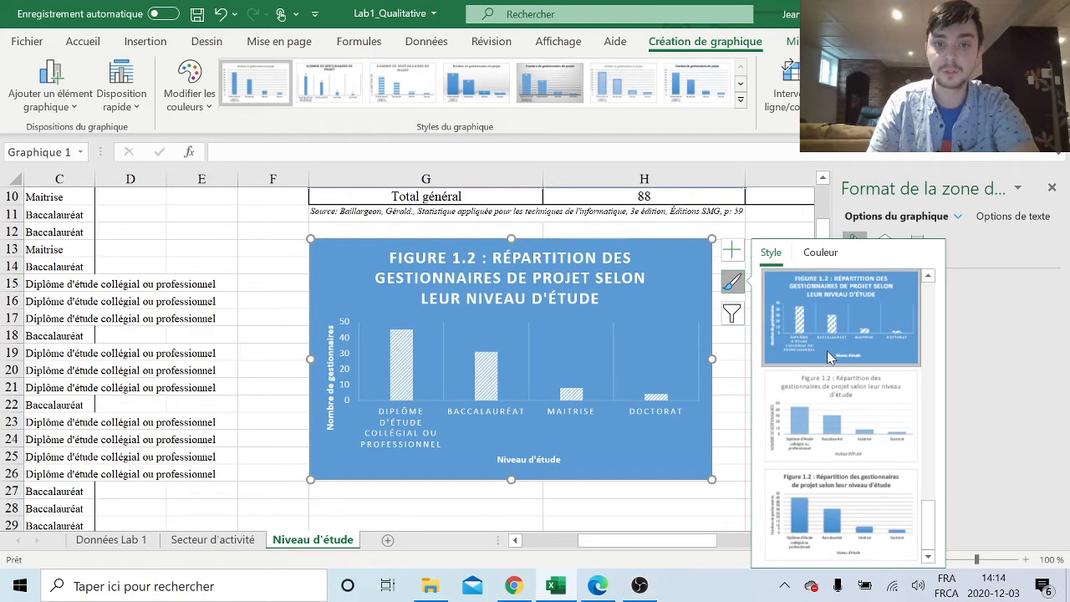
click(720, 381)
click(331, 428)
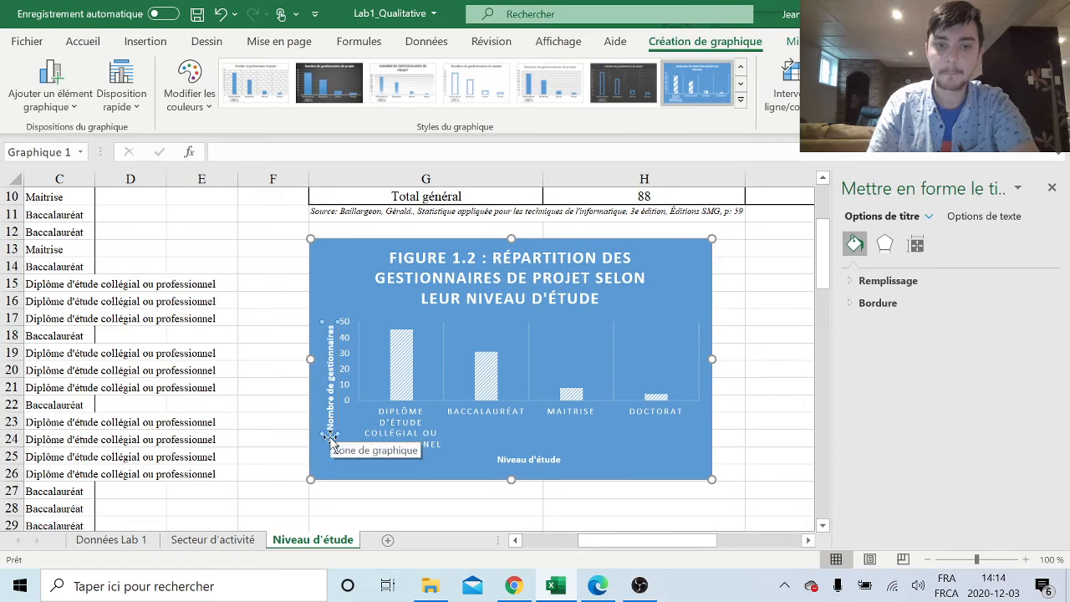
mouse_move(330, 440)
mouse_down()
mouse_move(326, 432)
mouse_move(332, 441)
mouse_up()
scroll(710, 449, down, 1)
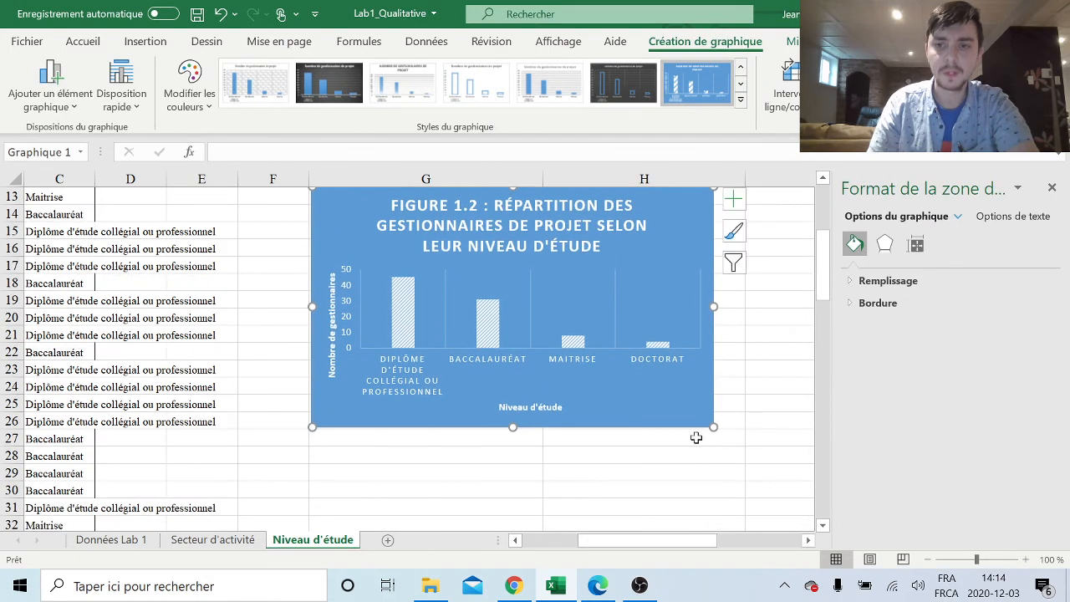
- Check the axis identification and data label requirements, items 9.3 and 9.4, in the Lab 1 PDF against the chart
key(alt+Tab)
drag(385, 388, 578, 387)
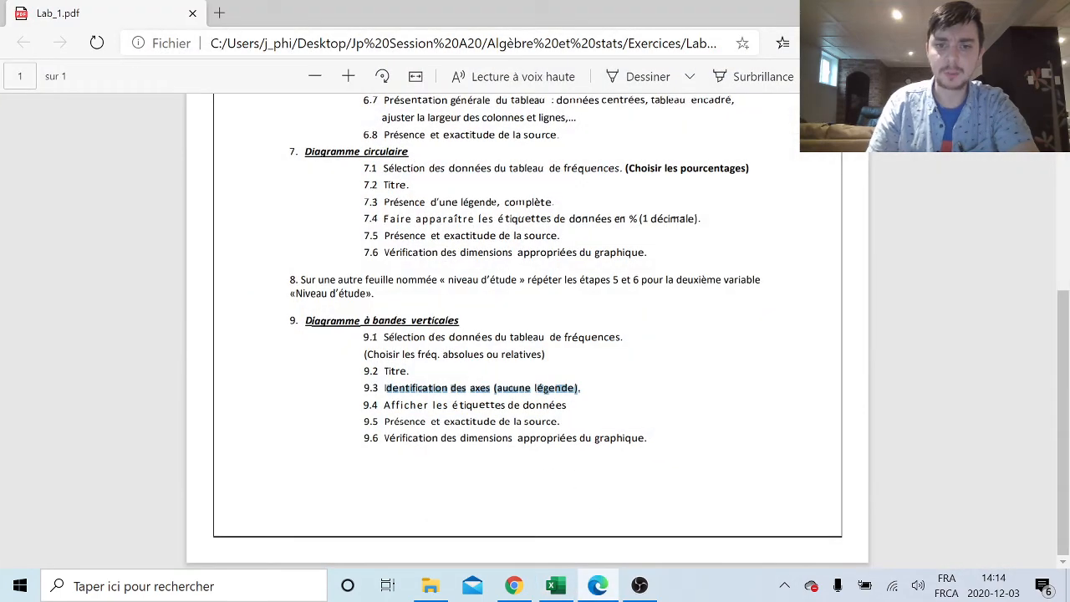
drag(384, 405, 541, 405)
click(597, 587)
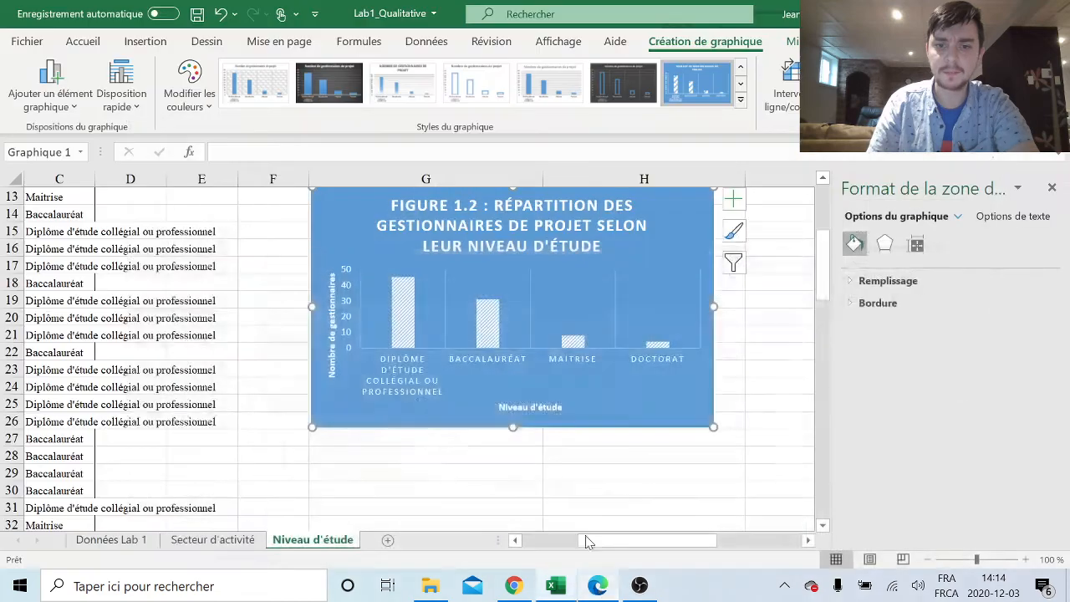
click(481, 376)
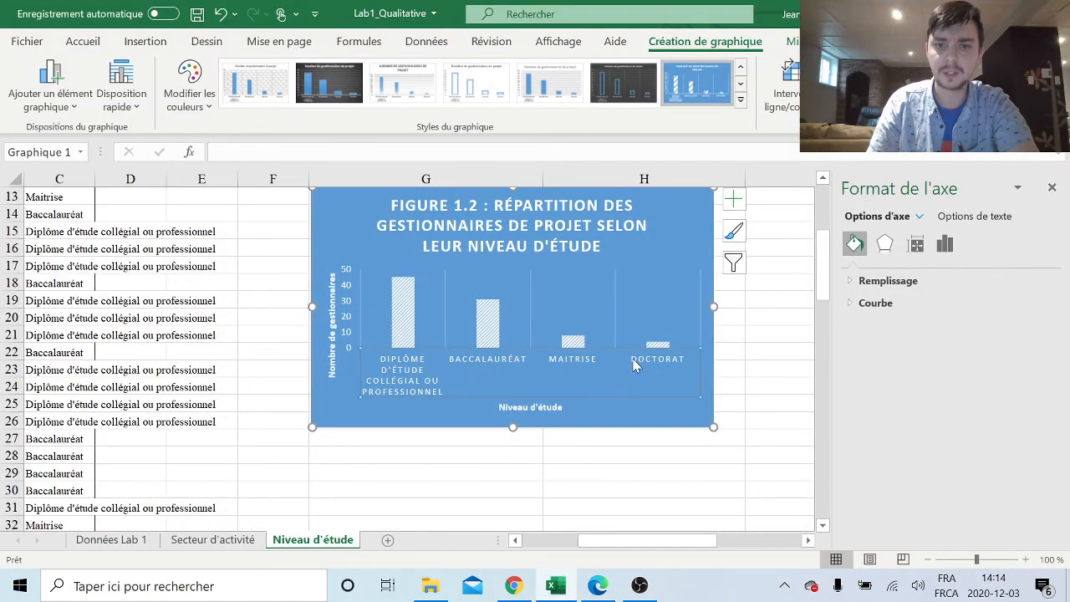
scroll(692, 361, up, 1)
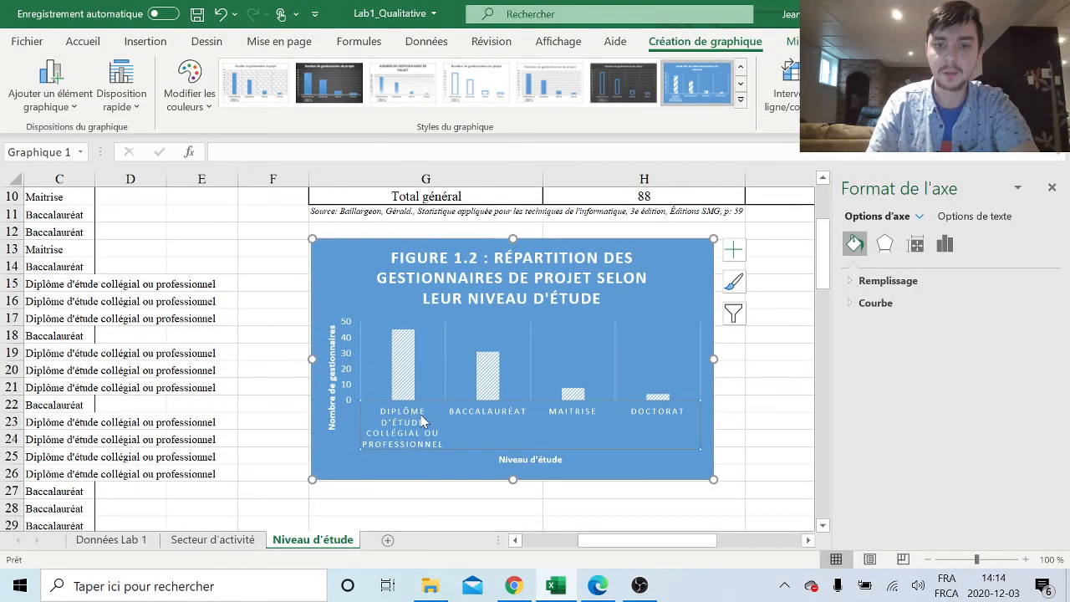
- Display data labels showing the values above the columns of the Figure 1.2 chart
click(733, 251)
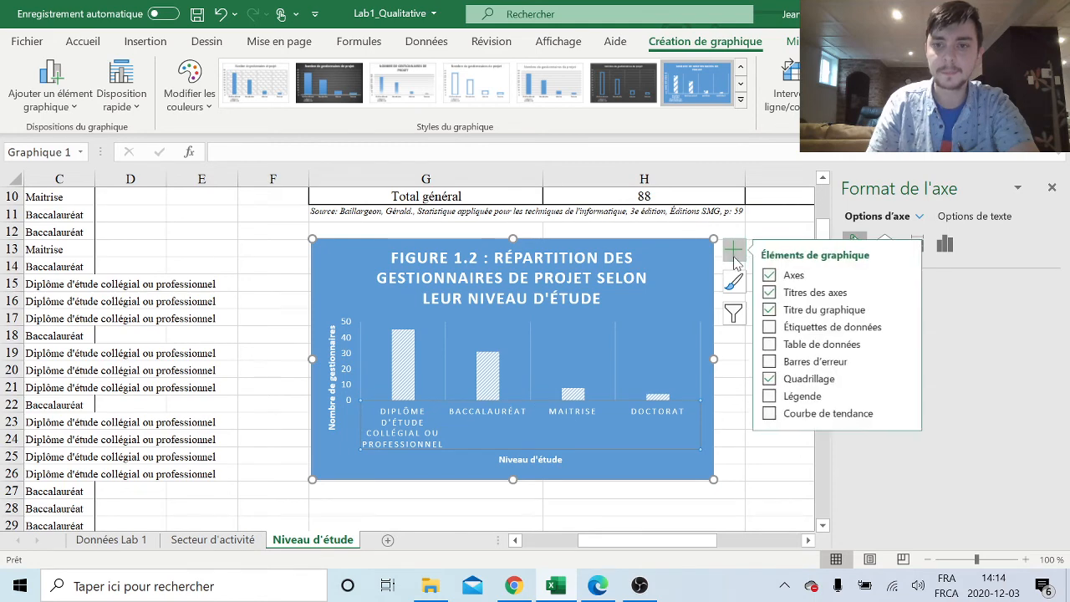
click(769, 327)
click(710, 491)
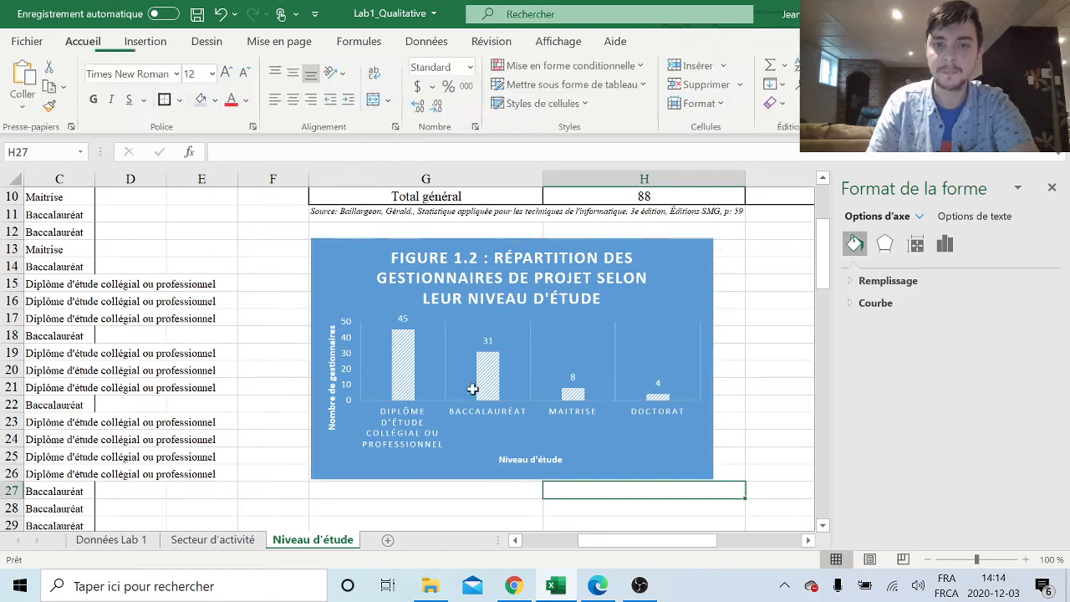
click(405, 317)
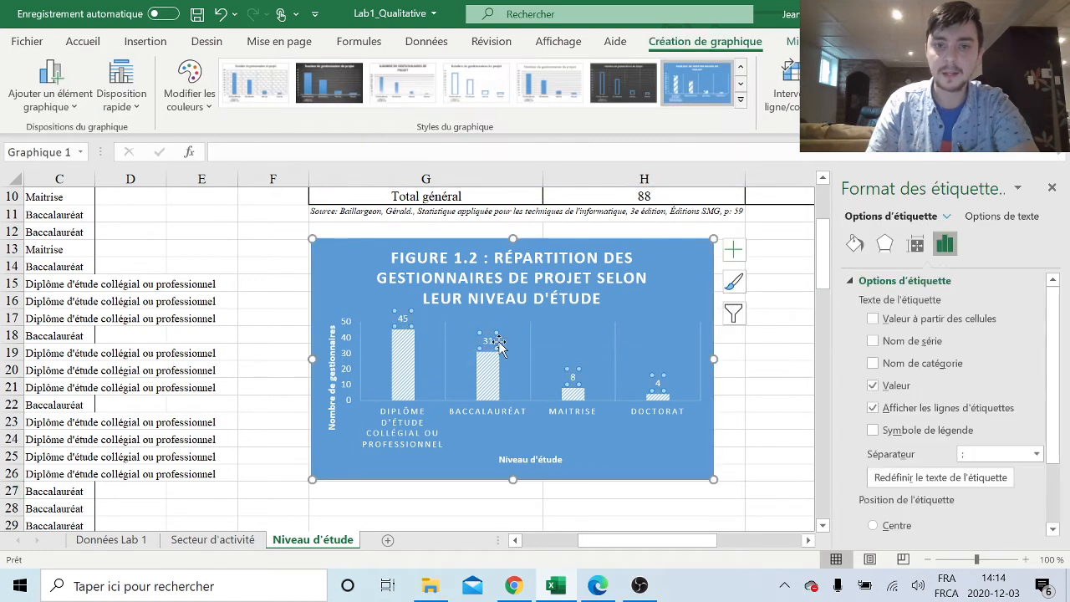
click(574, 377)
click(659, 382)
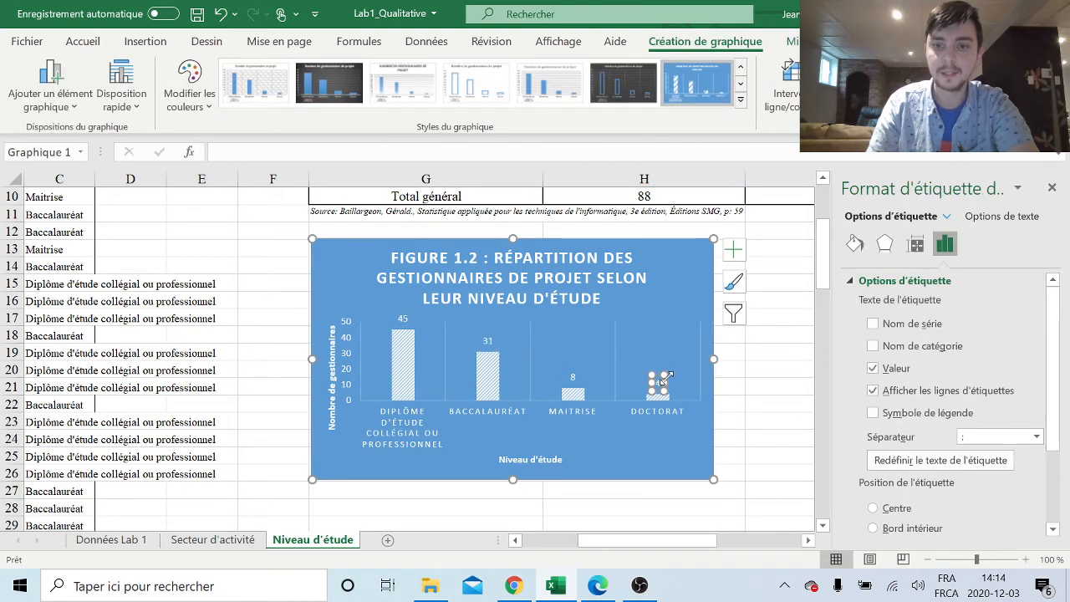
click(782, 420)
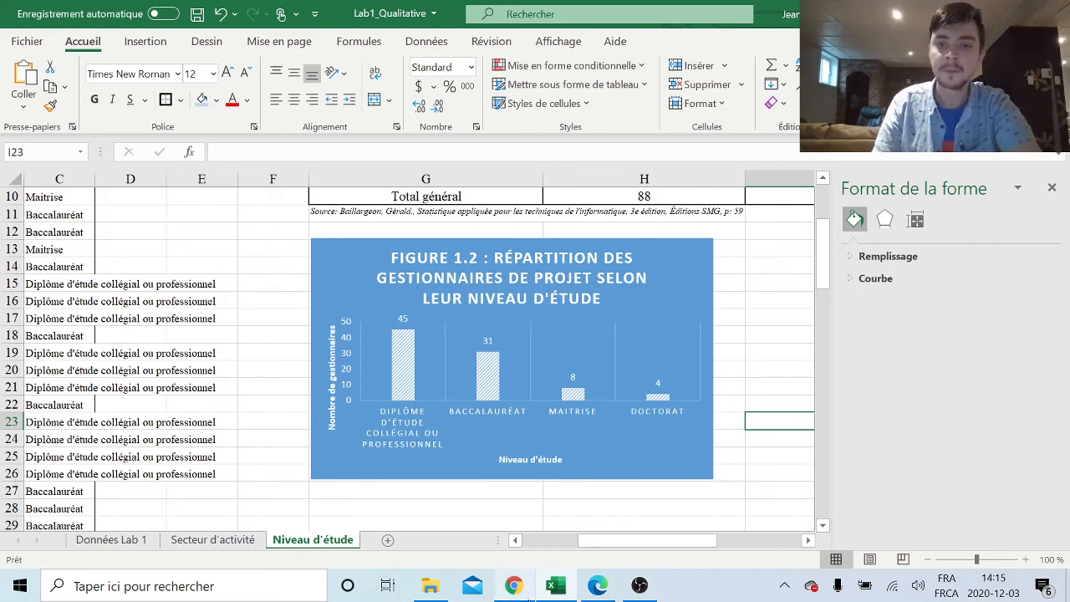
- Copy the source line from cell G11 into cell G27 below the chart, as required by item 9.5 of the PDF
click(599, 586)
drag(393, 422, 541, 422)
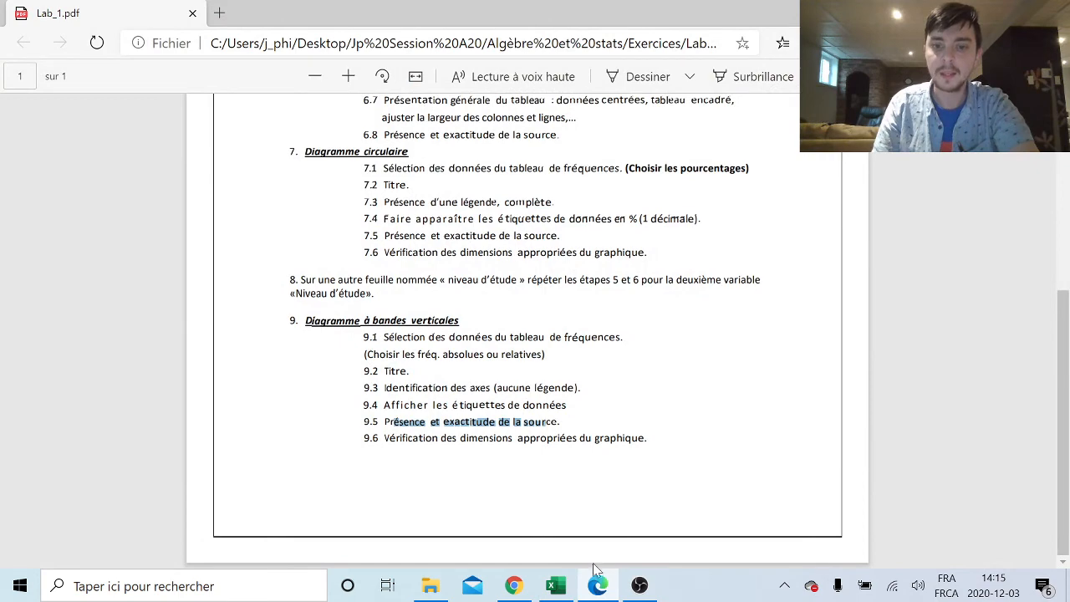
click(597, 584)
click(412, 213)
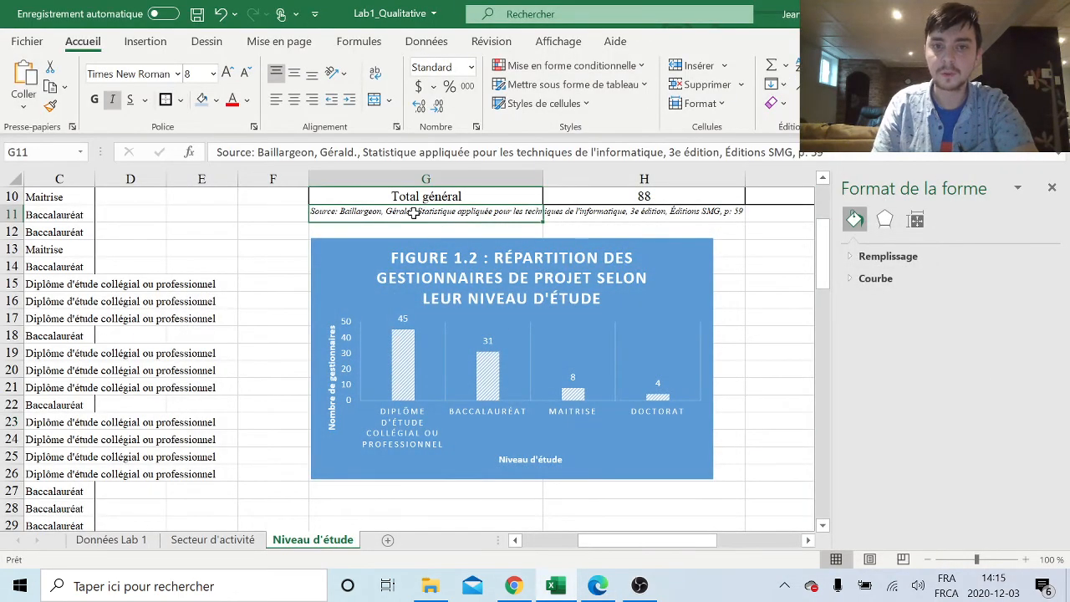
key(ctrl+c)
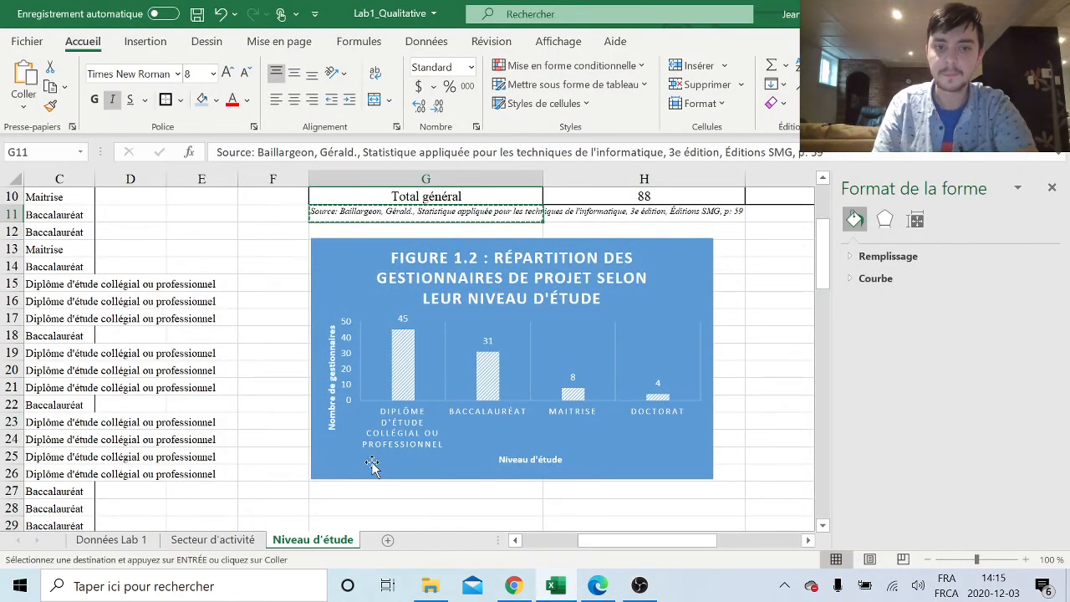
click(365, 490)
key(ctrl+v)
click(596, 584)
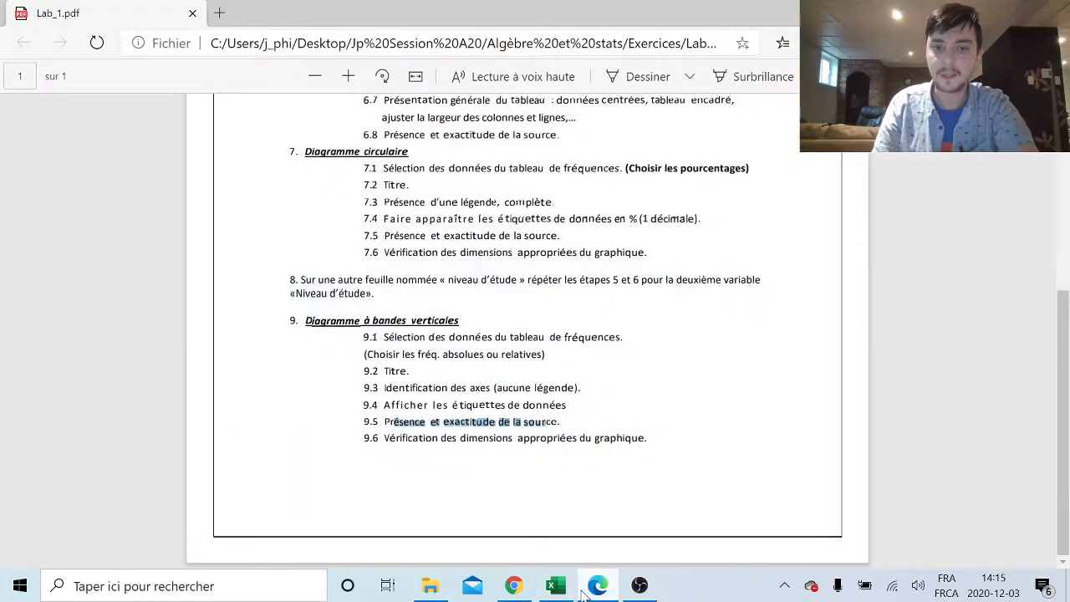
click(555, 585)
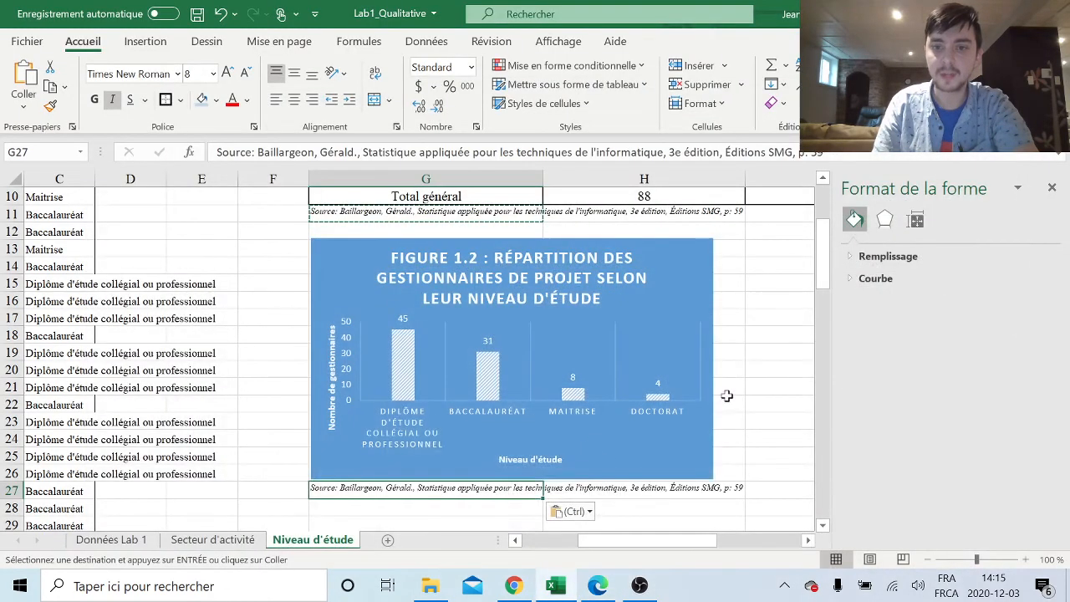
- Zoom the Niveau d'étude sheet out to 70% and close the shape formatting pane
click(724, 399)
scroll(724, 394, up, 3)
scroll(724, 394, down, 2)
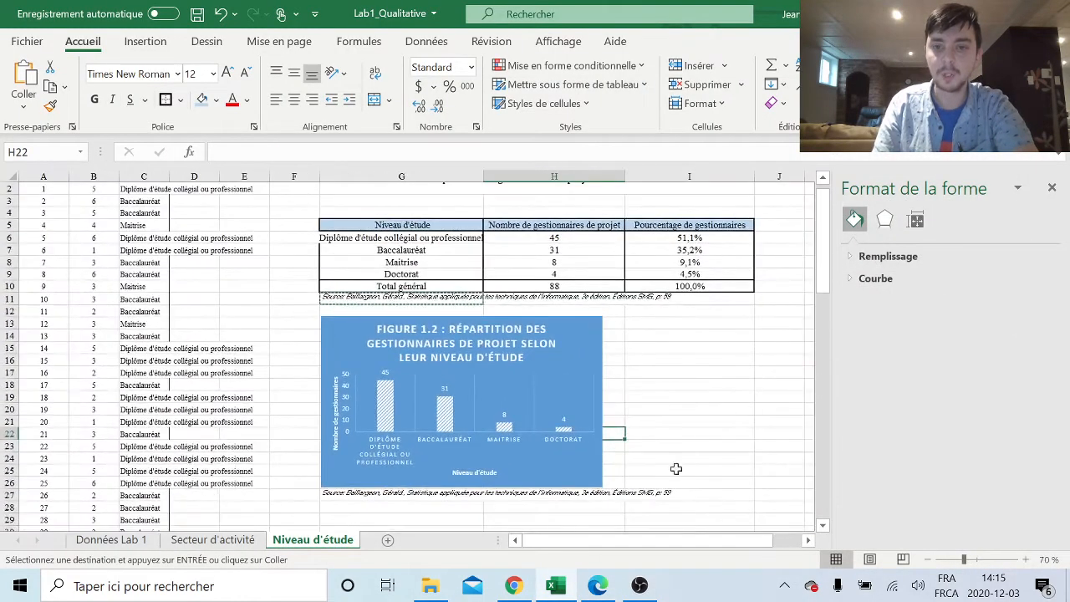
scroll(752, 462, right, 1)
click(1050, 188)
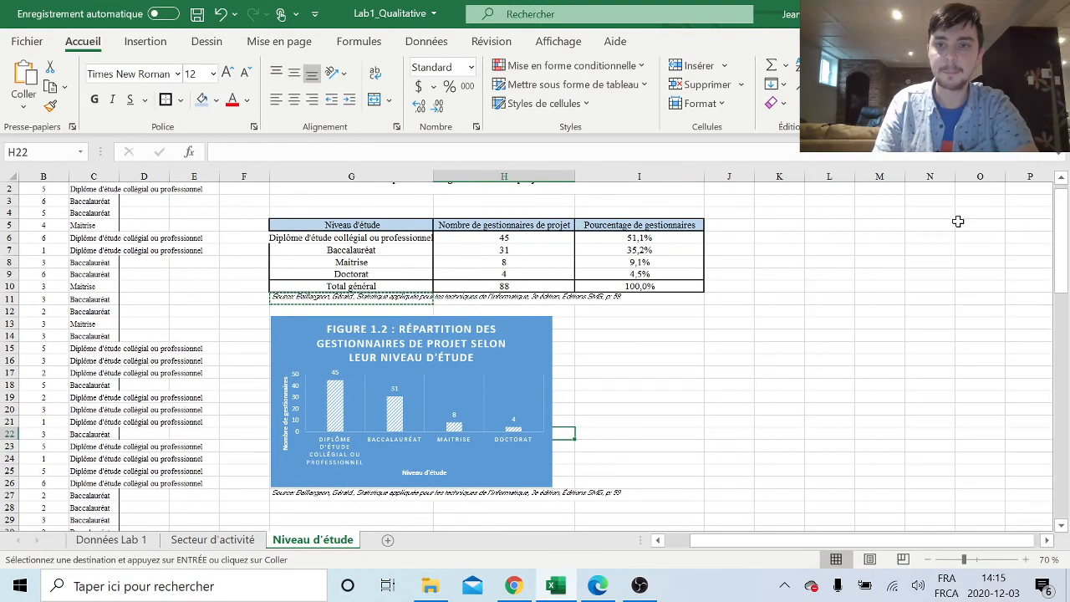
- Review the finished table and chart on the Niveau d'étude sheet, along with the Secteur d'activité and Données Lab 1 sheets
scroll(700, 294, up, 1)
click(786, 343)
click(643, 368)
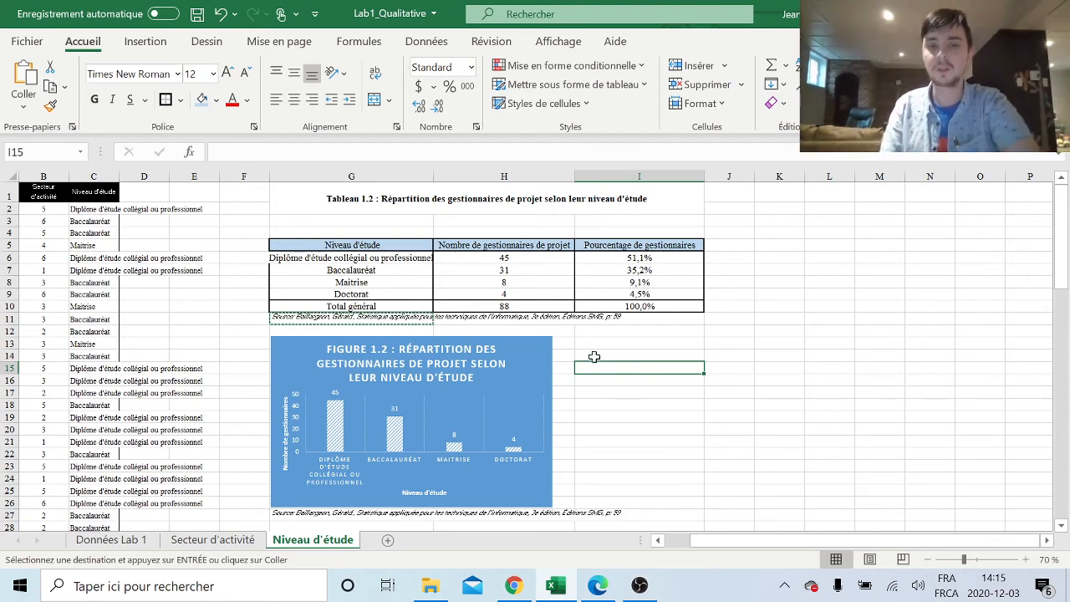
scroll(580, 351, down, 2)
scroll(606, 328, up, 2)
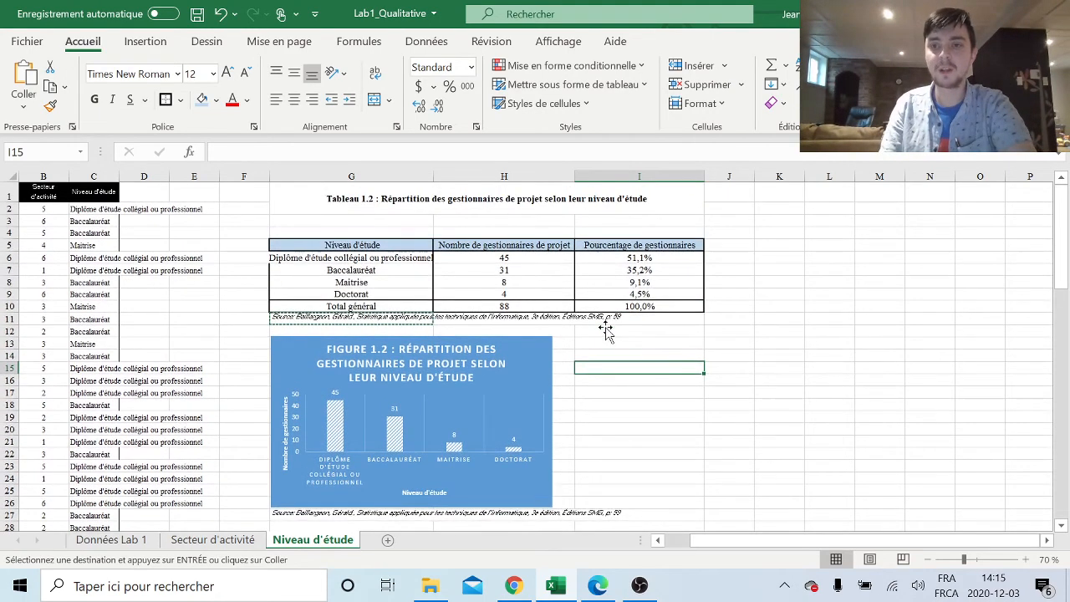
scroll(674, 376, down, 2)
scroll(673, 375, up, 2)
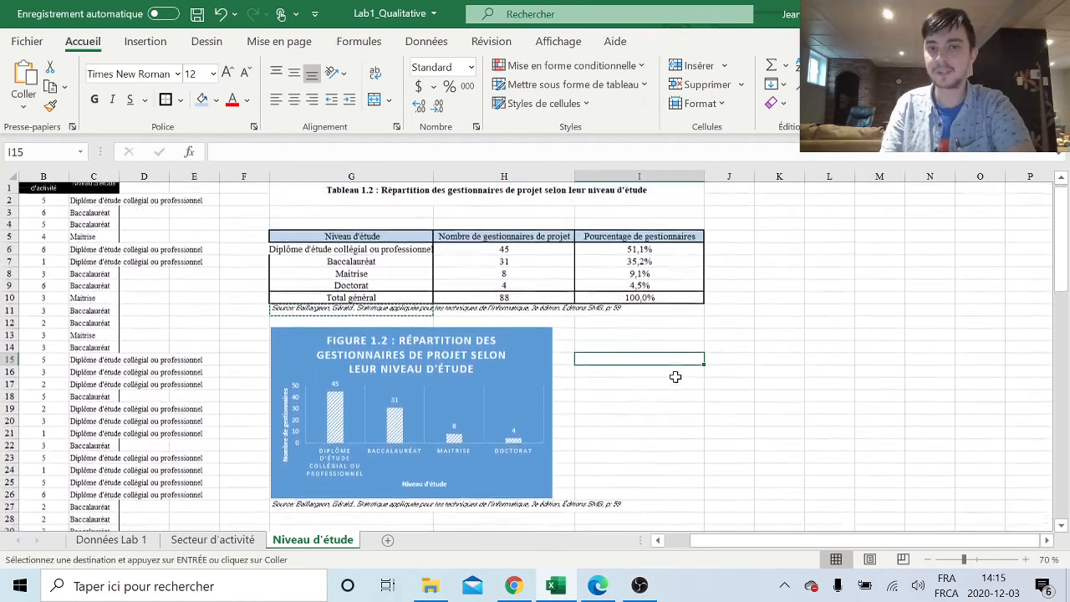
click(224, 541)
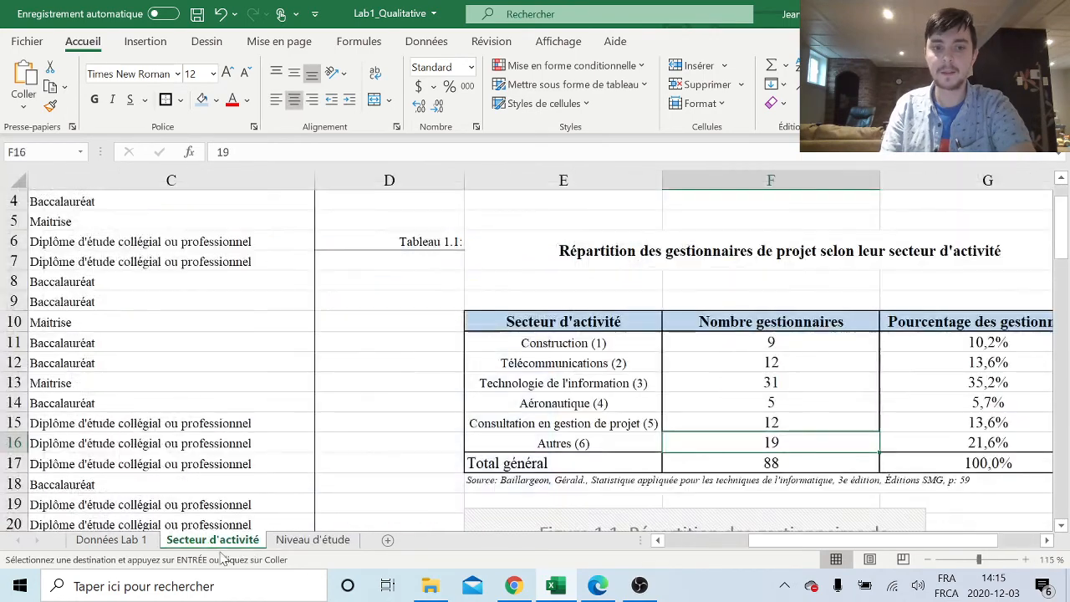
click(111, 540)
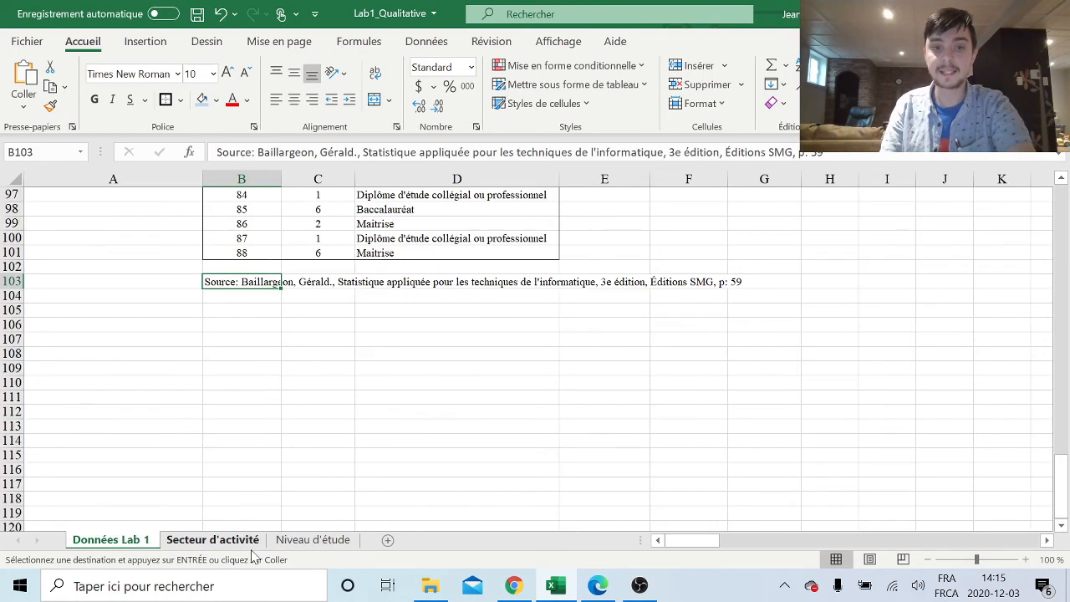
scroll(381, 424, up, 12)
scroll(380, 425, up, 20)
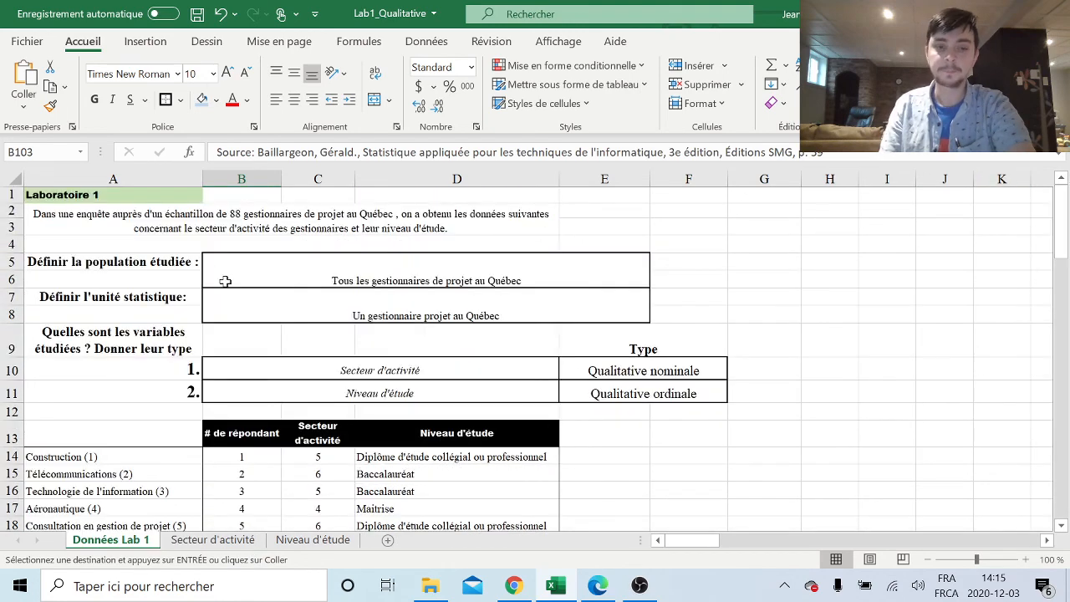
click(309, 540)
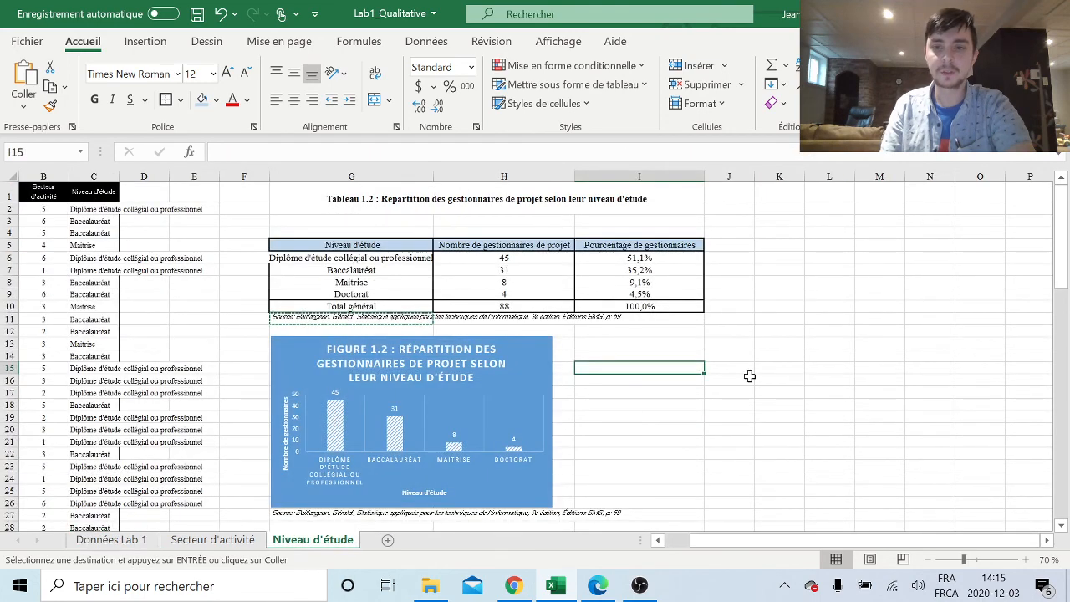
key(Down)
key(Down)
key(Down)
key(Down)
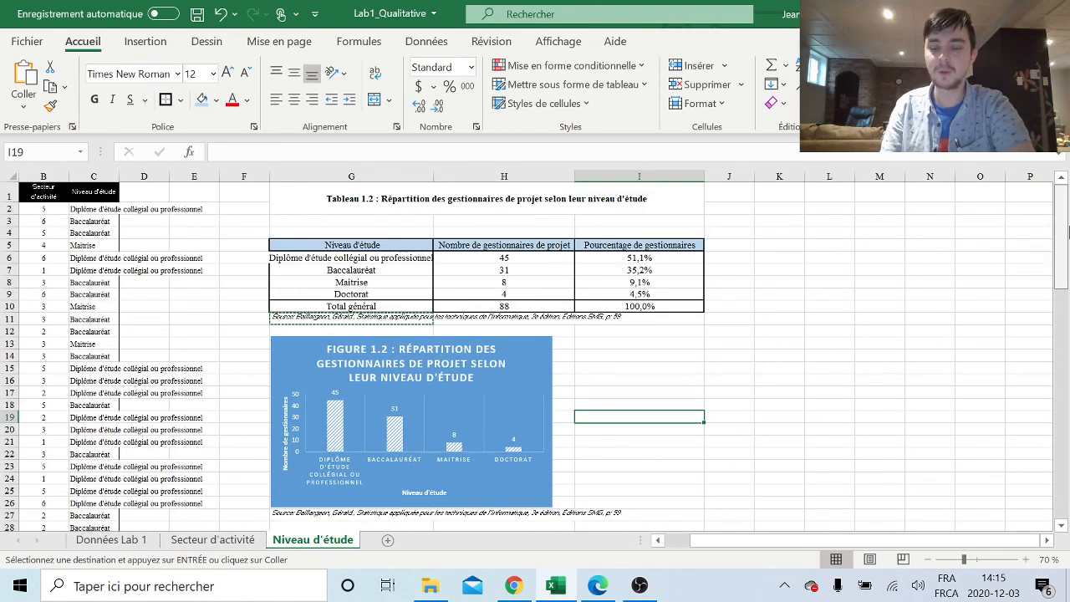
click(647, 587)
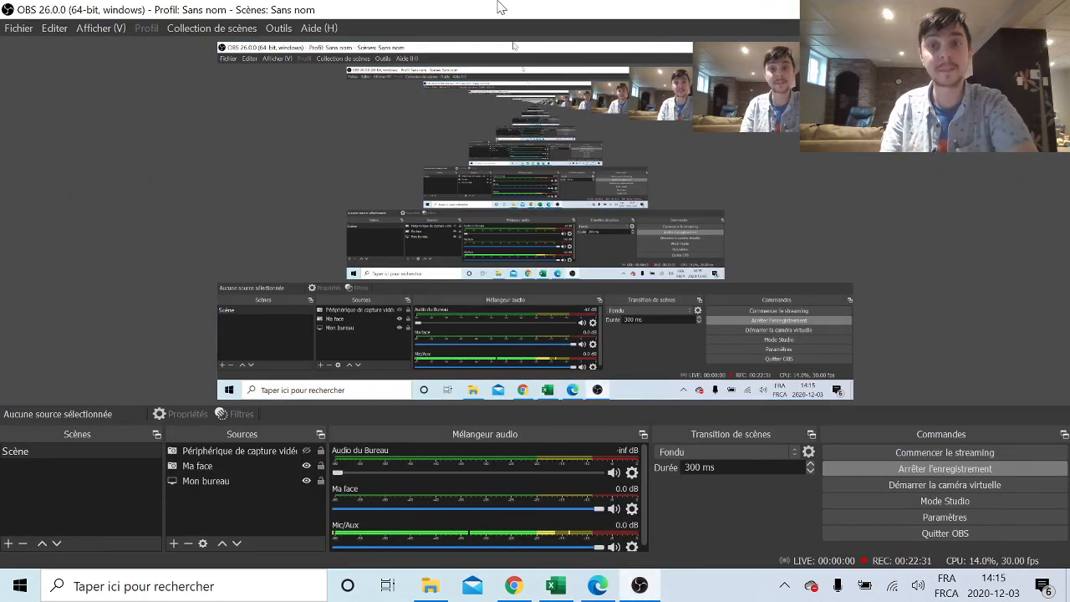